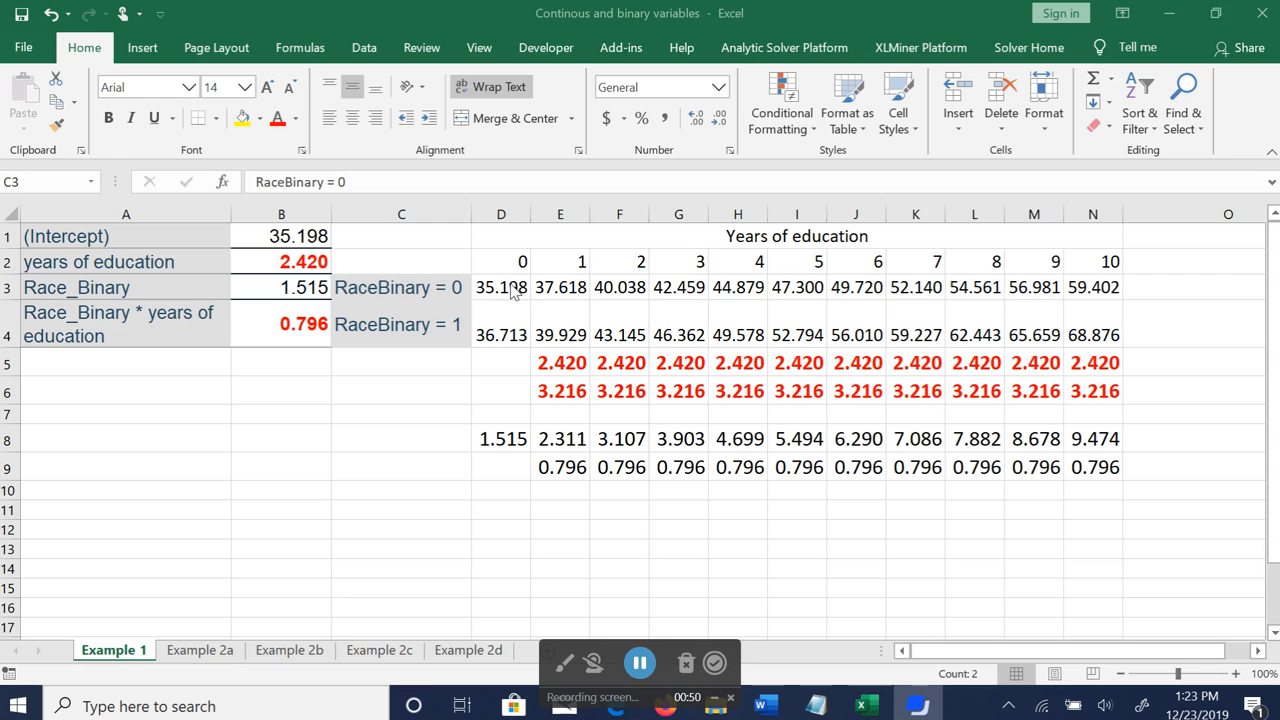
Examine the RaceBinary = 0 prediction formulas in D3:N3 for each year of education from 0 to 10.
left_click(506, 287)
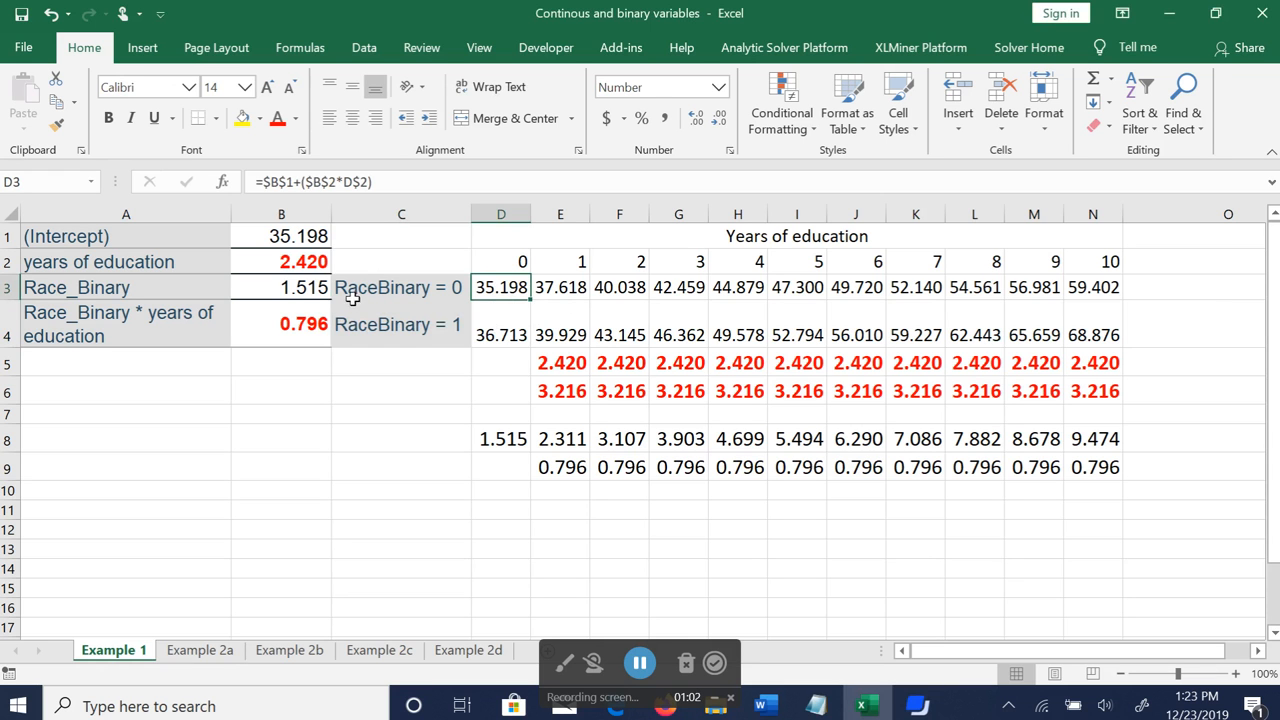
left_click(560, 287)
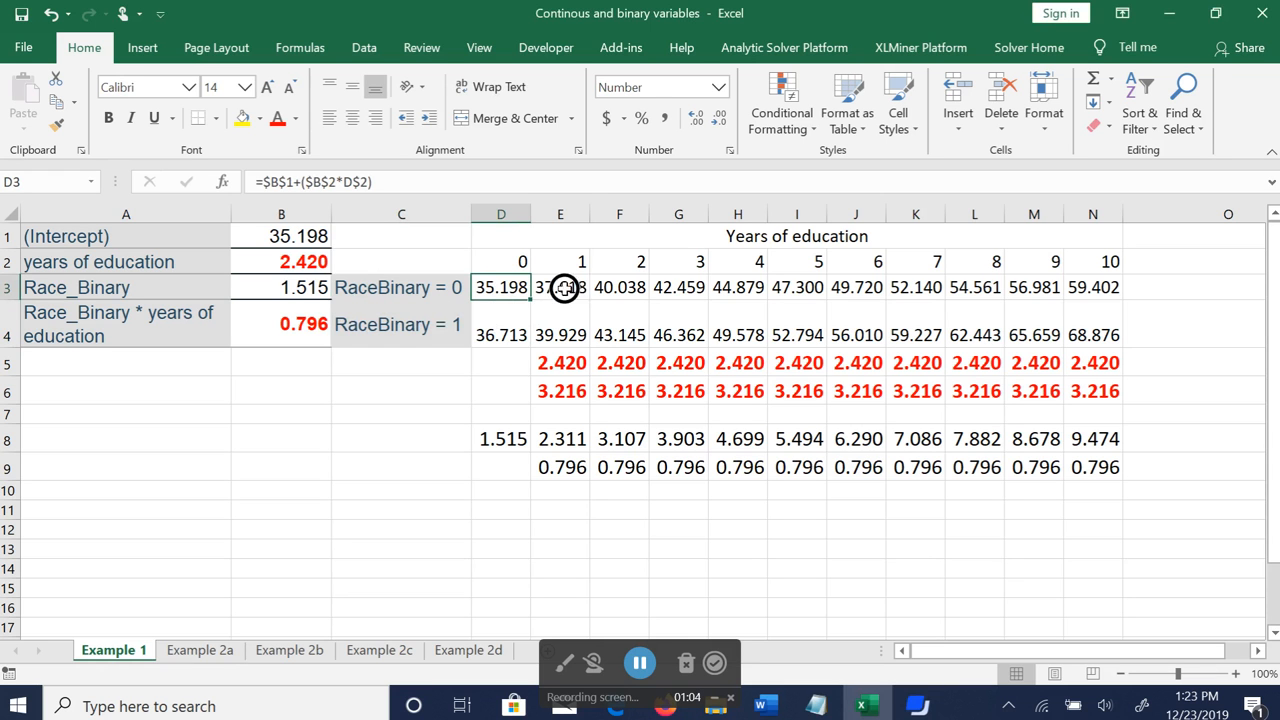
left_click(622, 288)
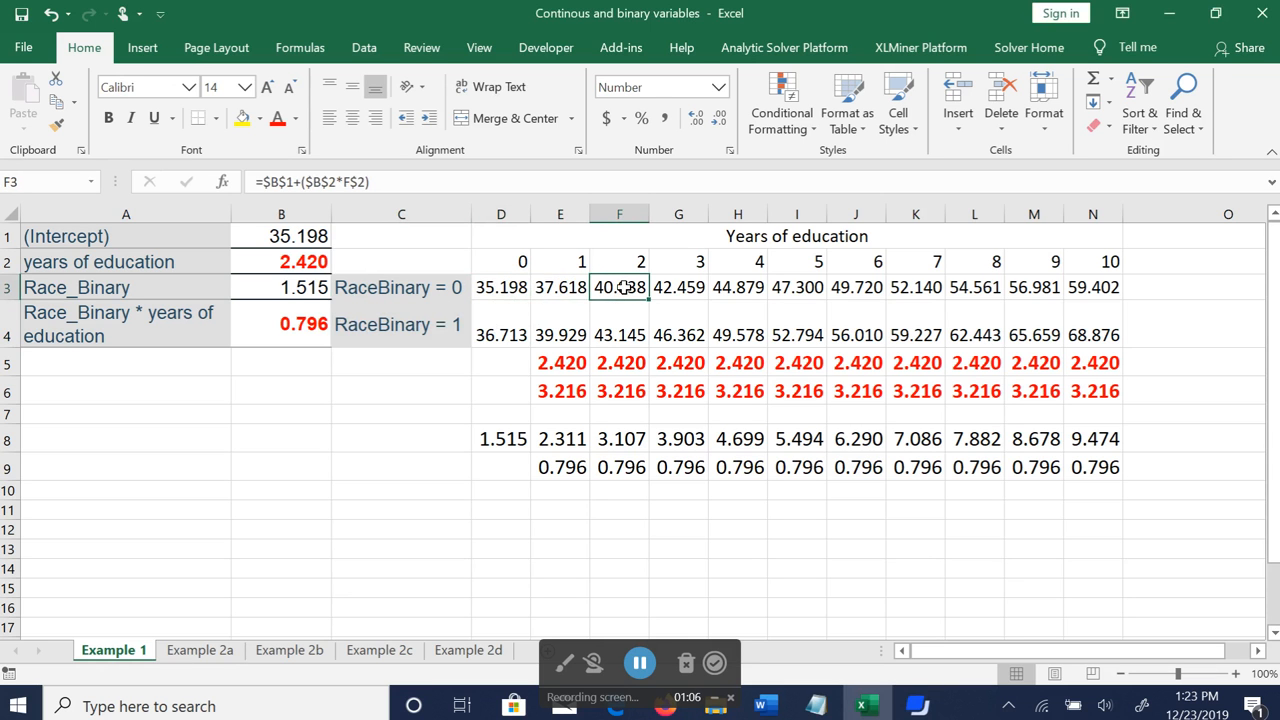
left_click(684, 287)
left_click(740, 287)
left_click(797, 287)
left_click(856, 287)
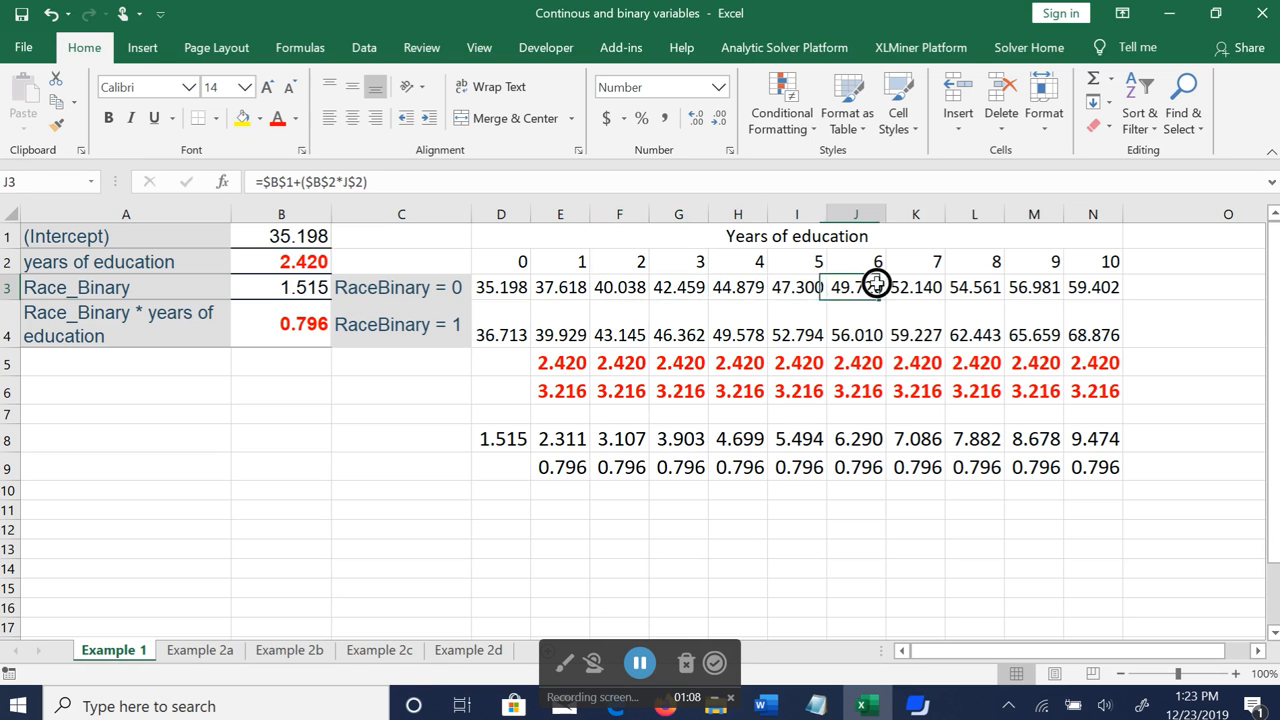
left_click(926, 287)
left_click(978, 287)
left_click(1036, 287)
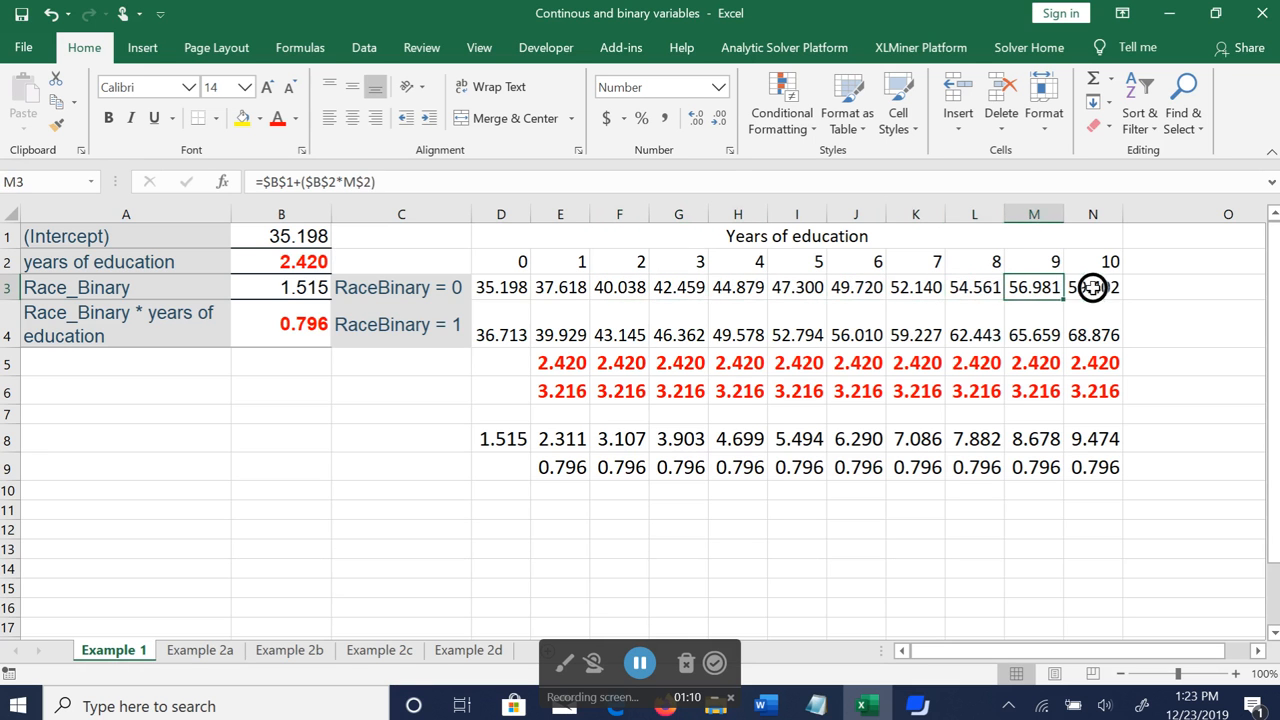
left_click(1095, 287)
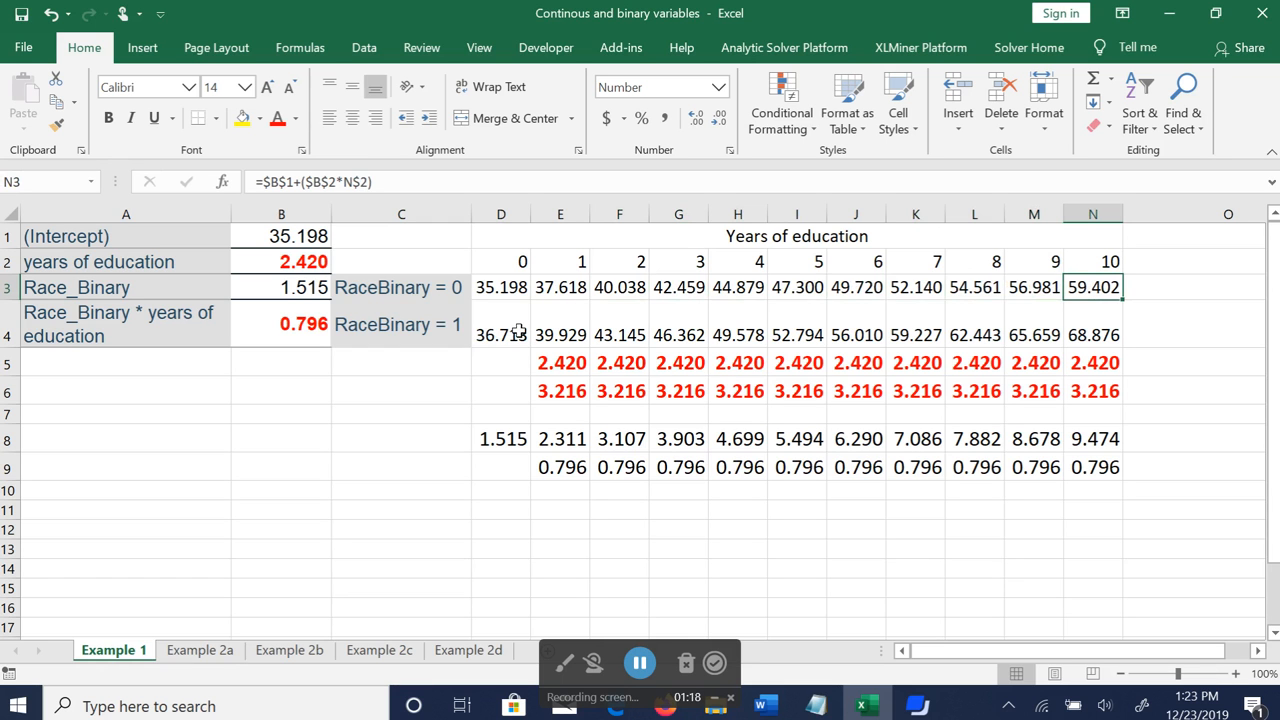
Examine the RaceBinary = 1 prediction formulas in D4:N4, including their race and interaction terms.
left_click(417, 325)
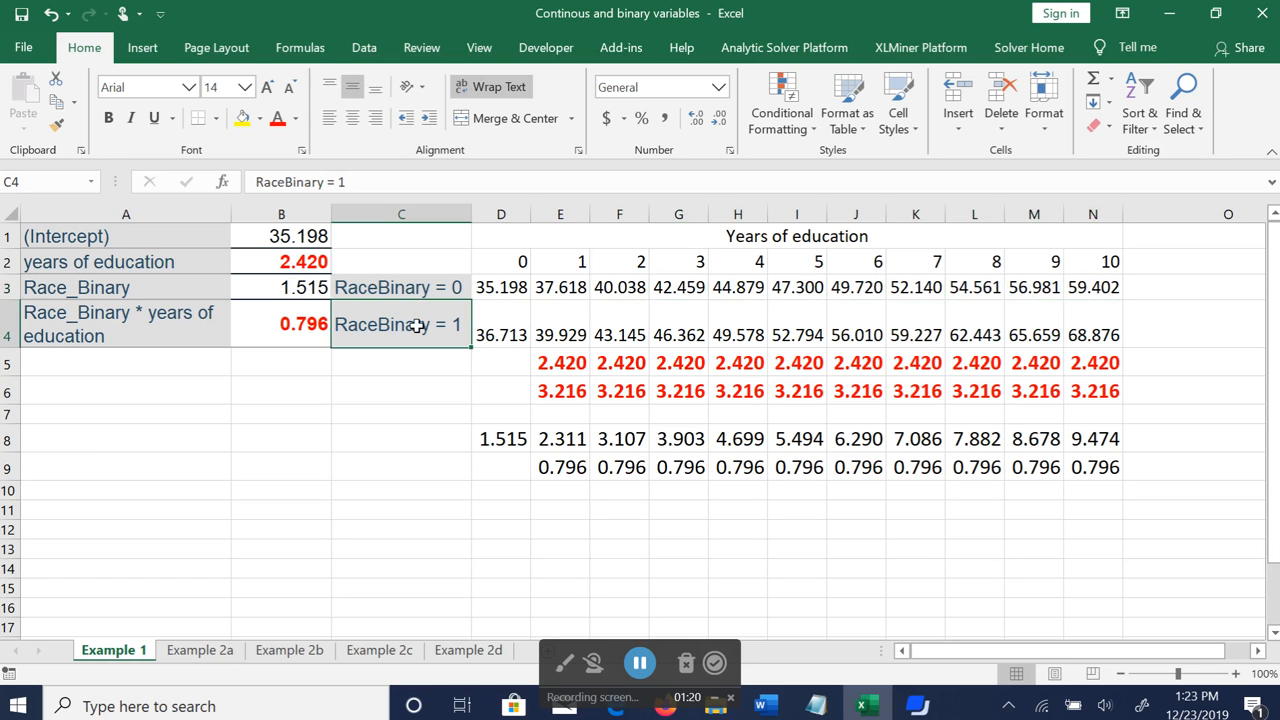
left_click(503, 321)
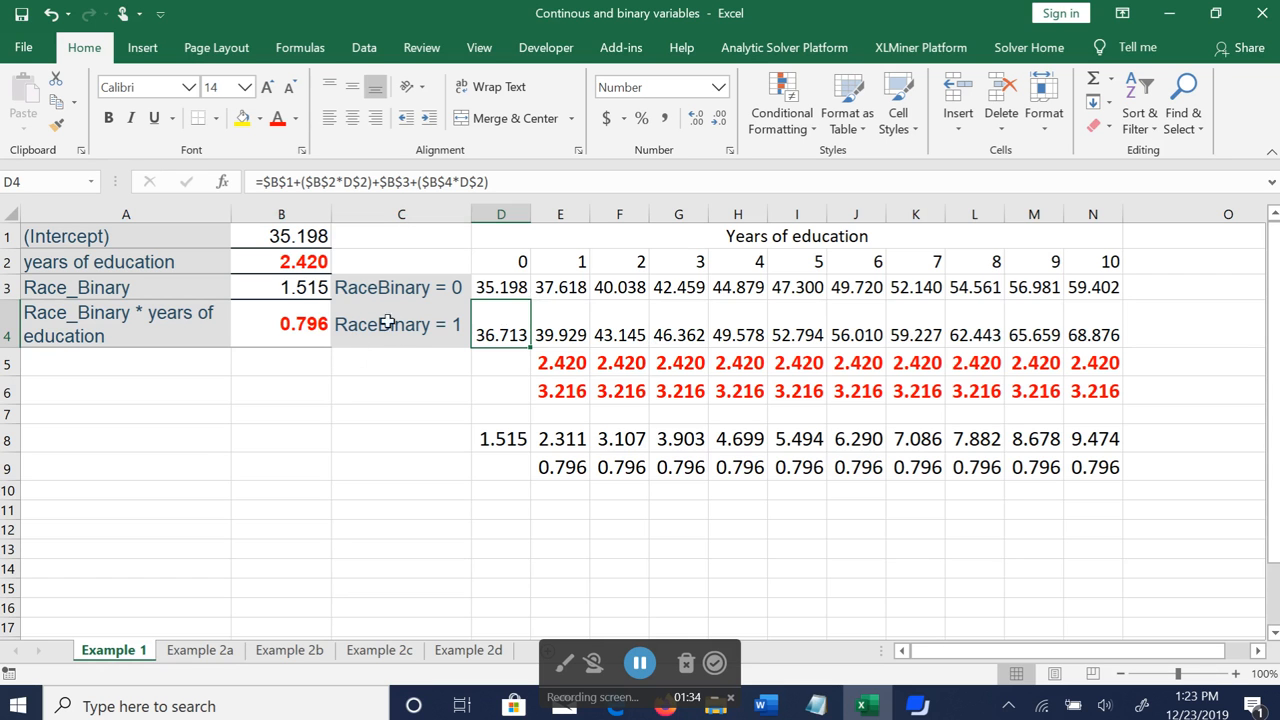
left_click(561, 323)
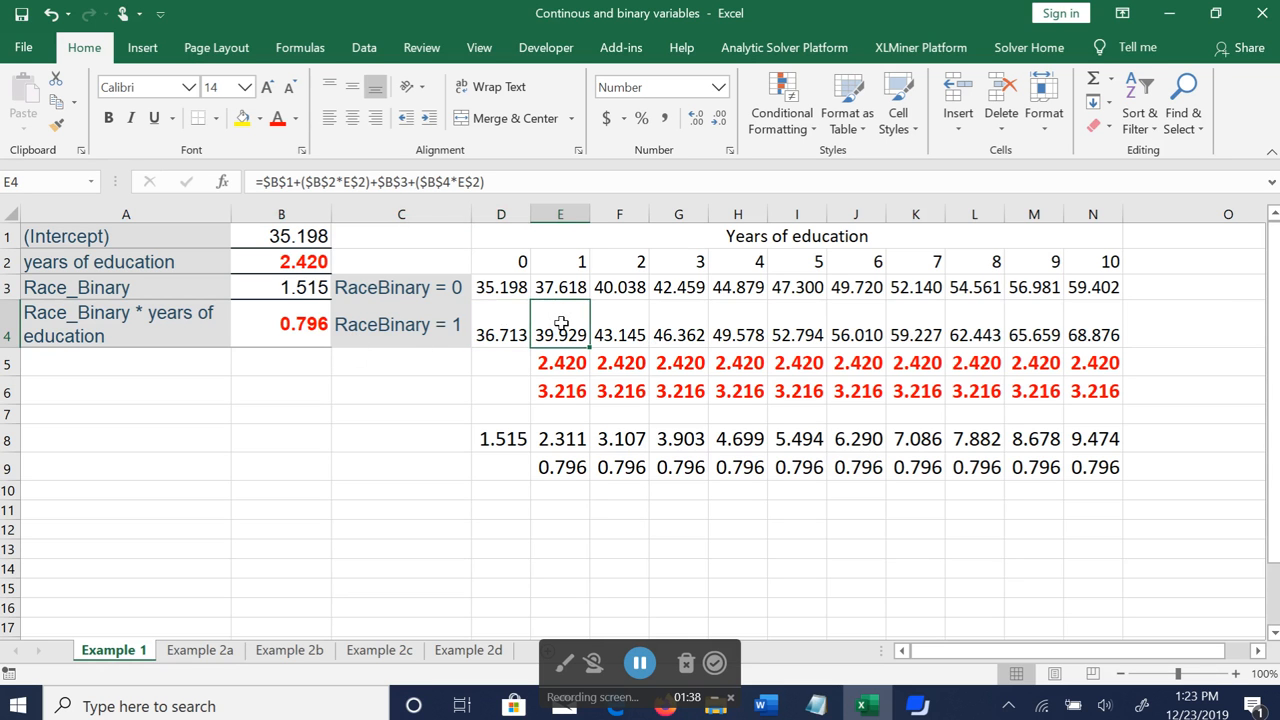
left_click(628, 330)
left_click(686, 330)
left_click(737, 323)
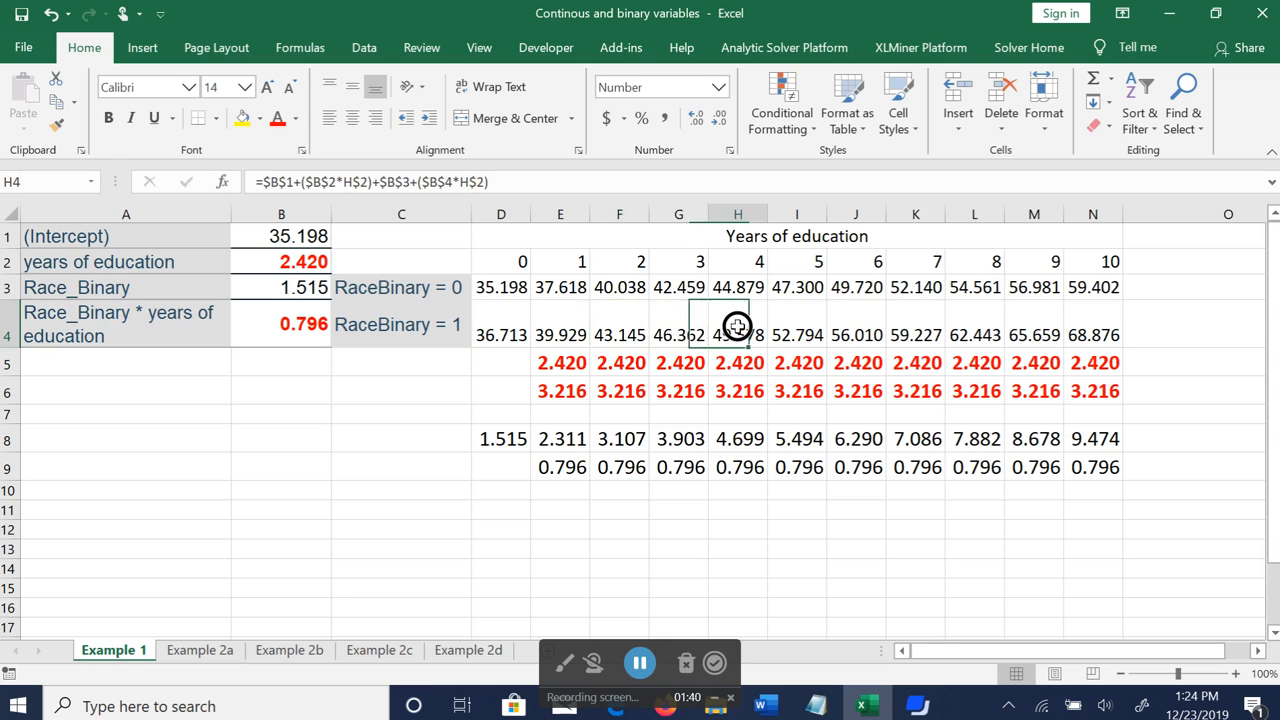
left_click(808, 323)
left_click(860, 325)
left_click(898, 328)
left_click(975, 330)
left_click(1035, 330)
left_click(1092, 330)
Fill the RaceBinary = 1 prediction formula from D4 across to N4.
left_click(507, 322)
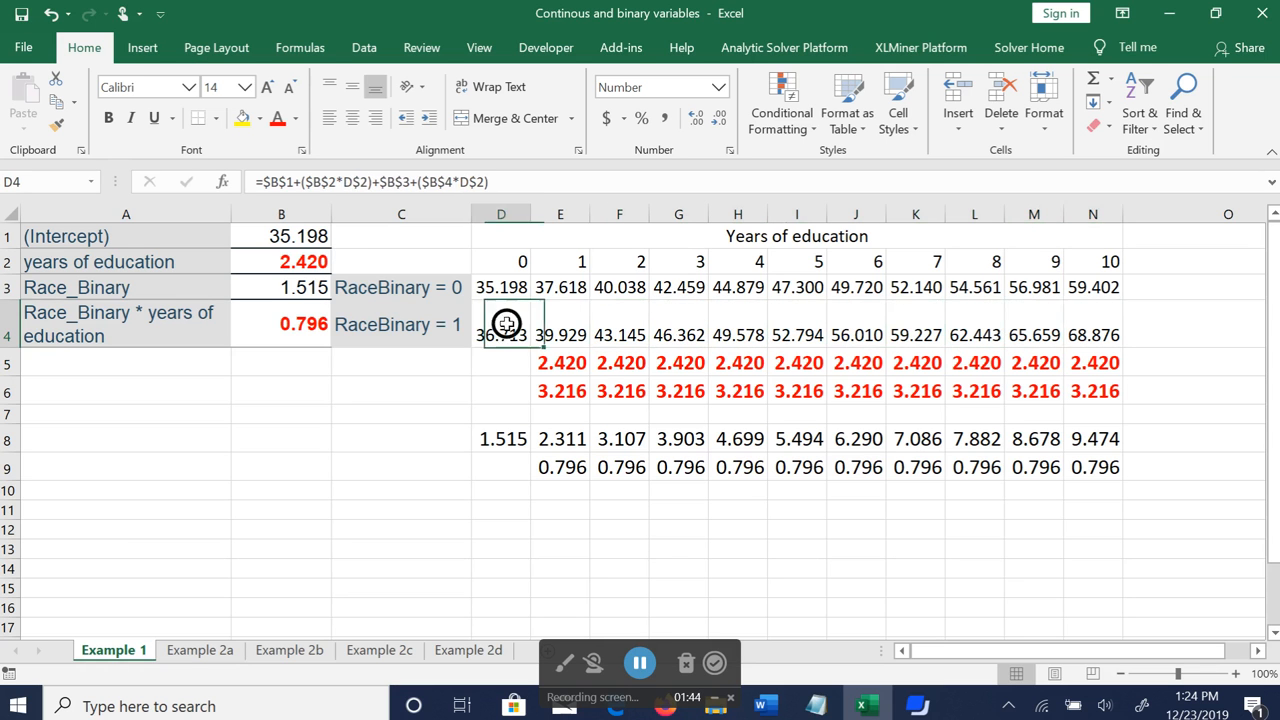
left_click_drag(531, 347, 1095, 334)
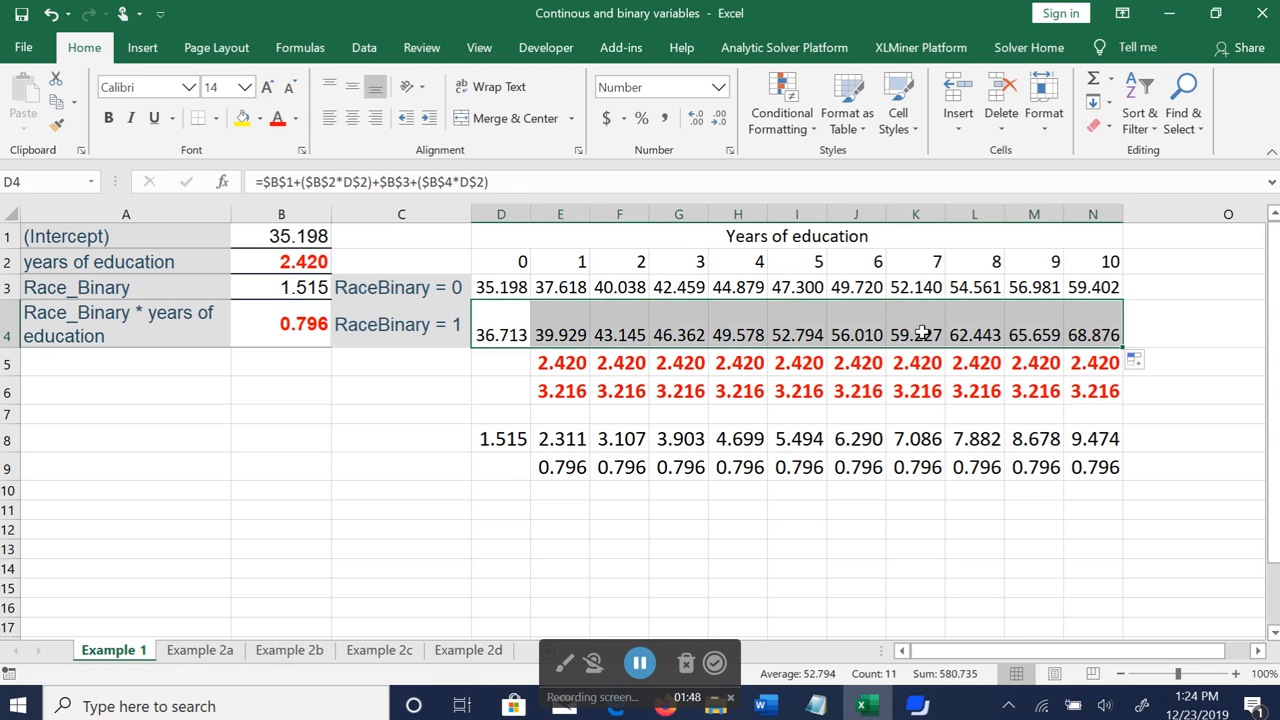
left_click(501, 328)
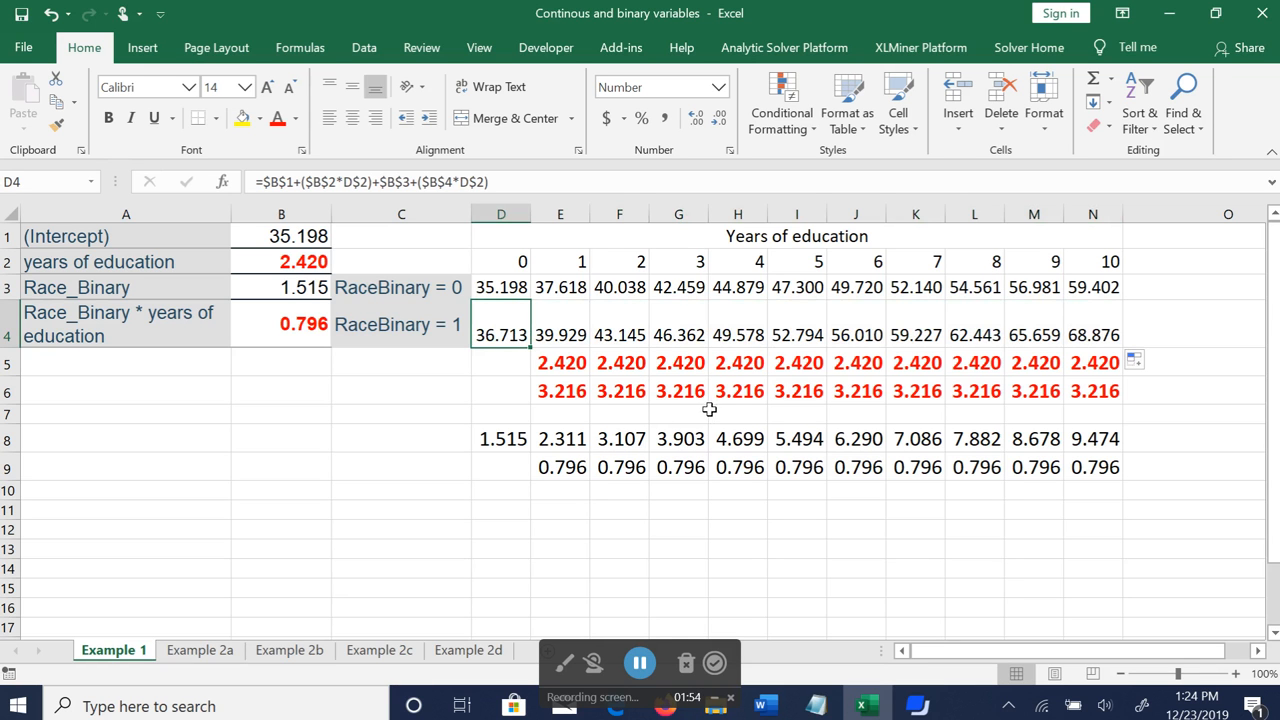
Fill the RaceBinary = 0 year-to-year difference formula from E5 across to N5.
left_click(560, 364)
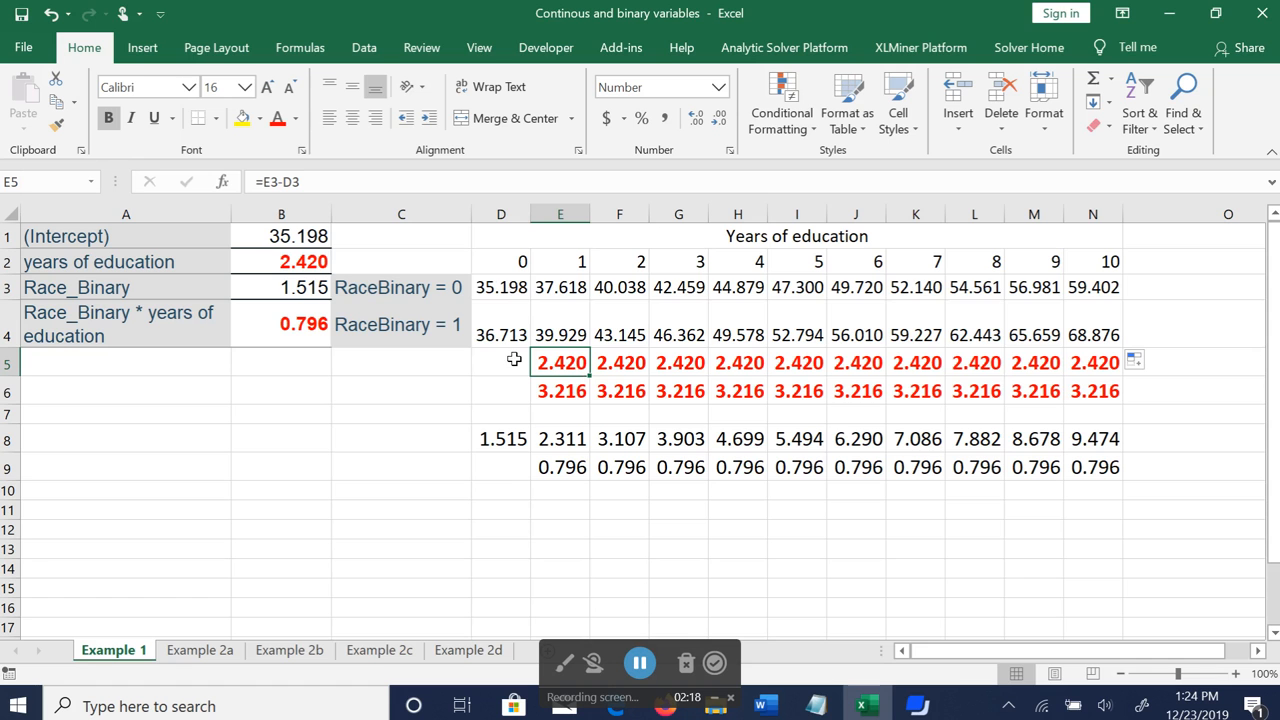
left_click_drag(593, 378, 1083, 370)
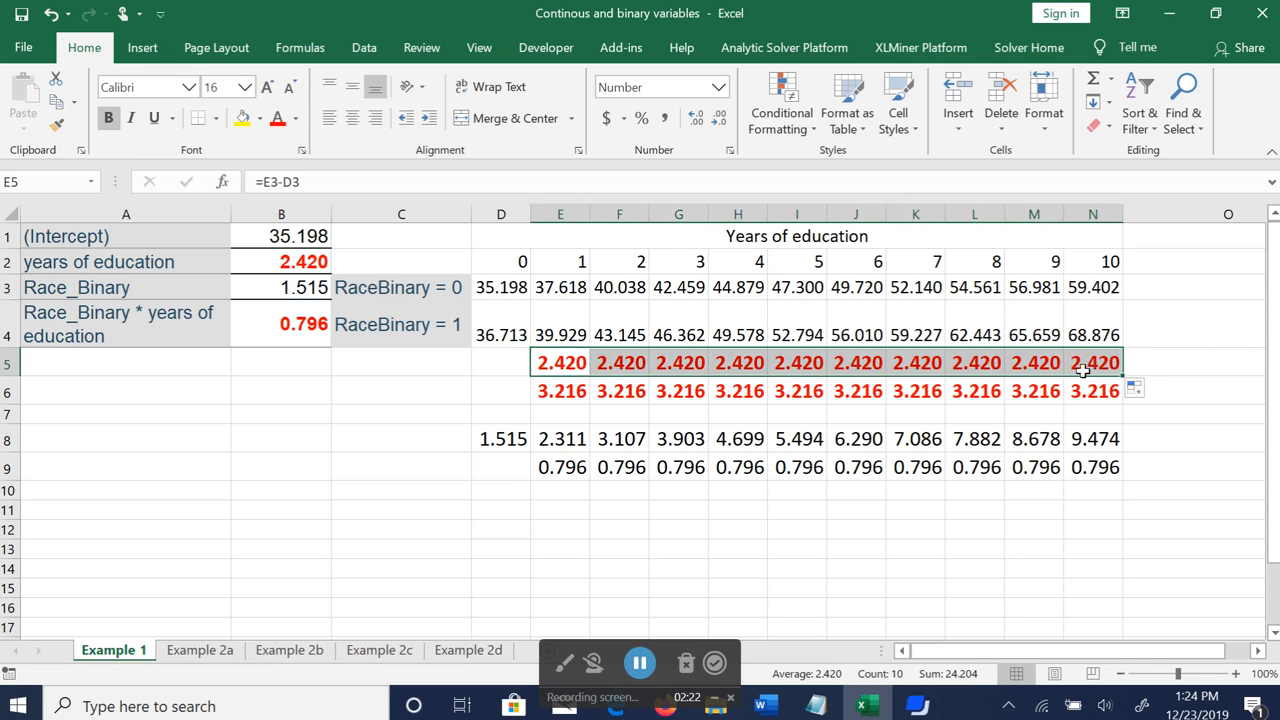
left_click(568, 366)
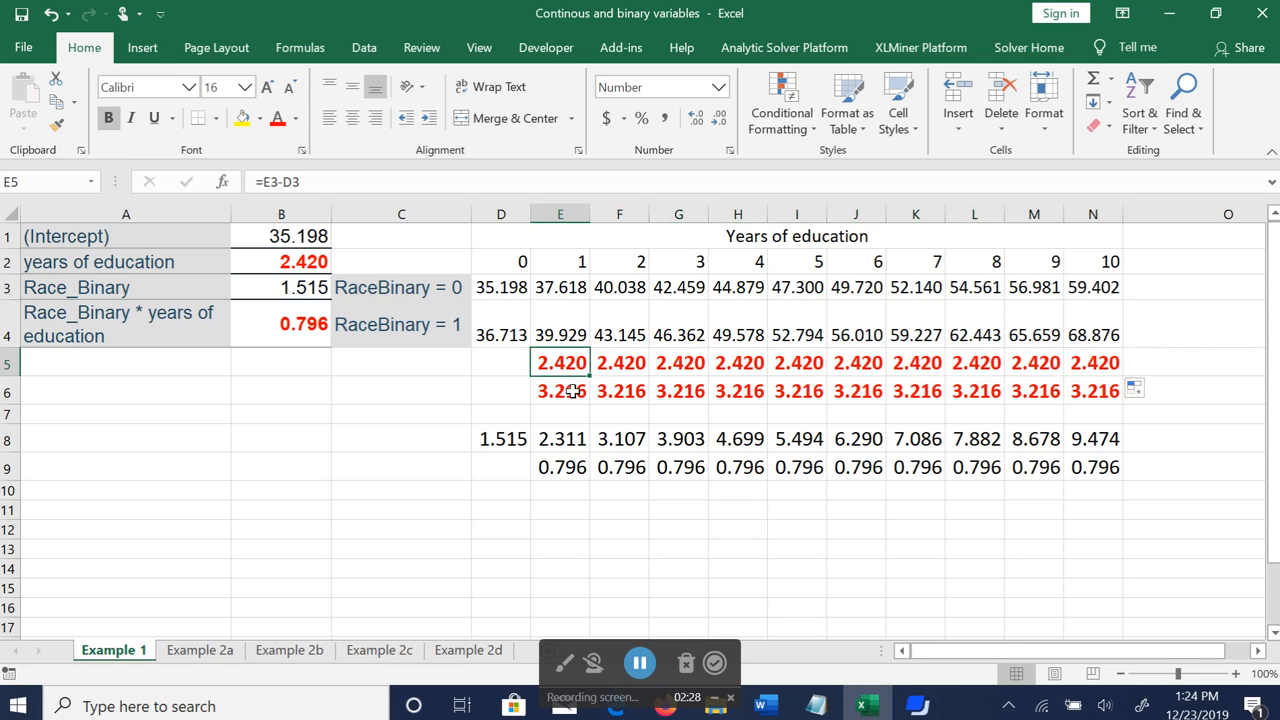
Fill the RaceBinary = 1 year-to-year difference formula from E6 across to N6 after checking it against the row 4 predictions.
left_click(572, 391)
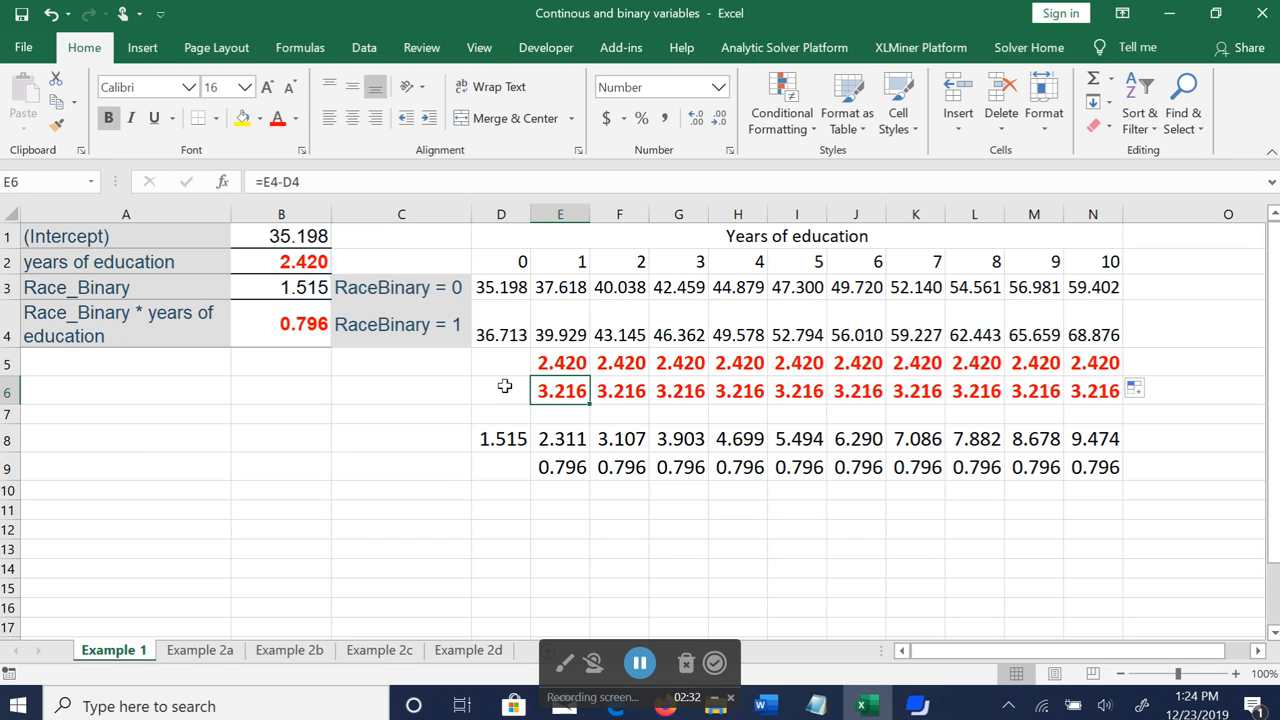
left_click(406, 334)
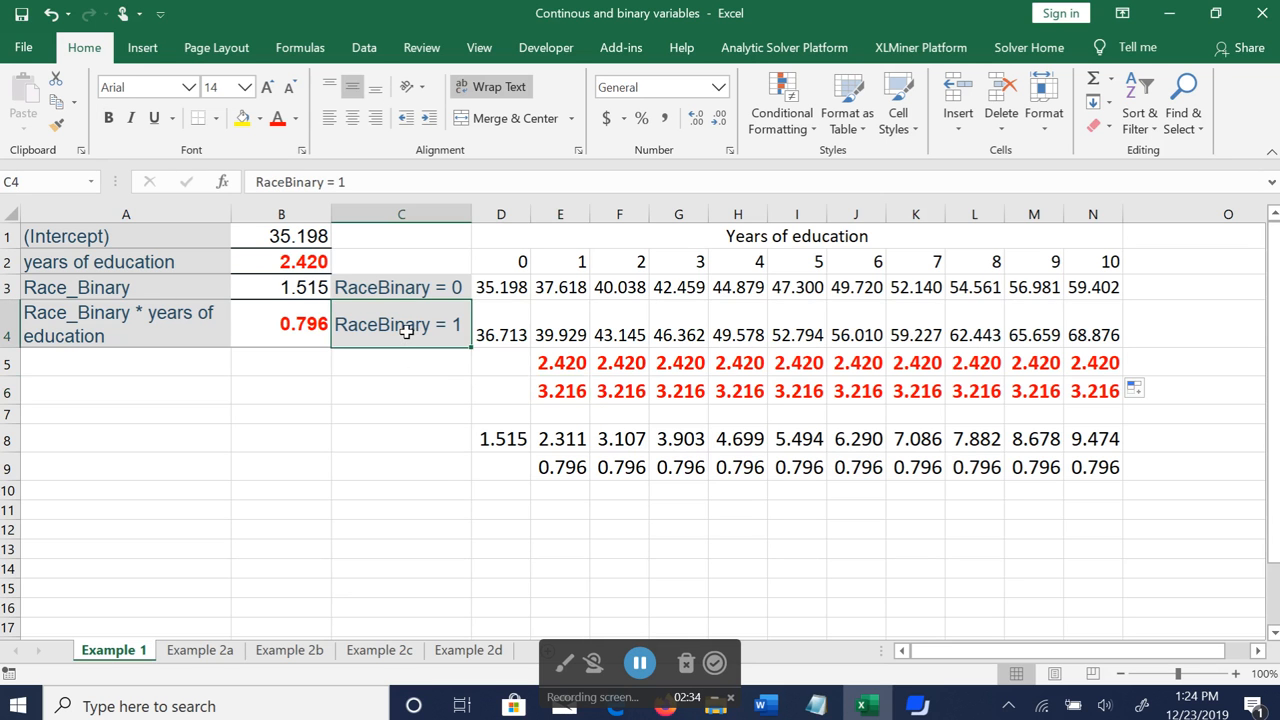
left_click(496, 330)
left_click(556, 328)
left_click(615, 327)
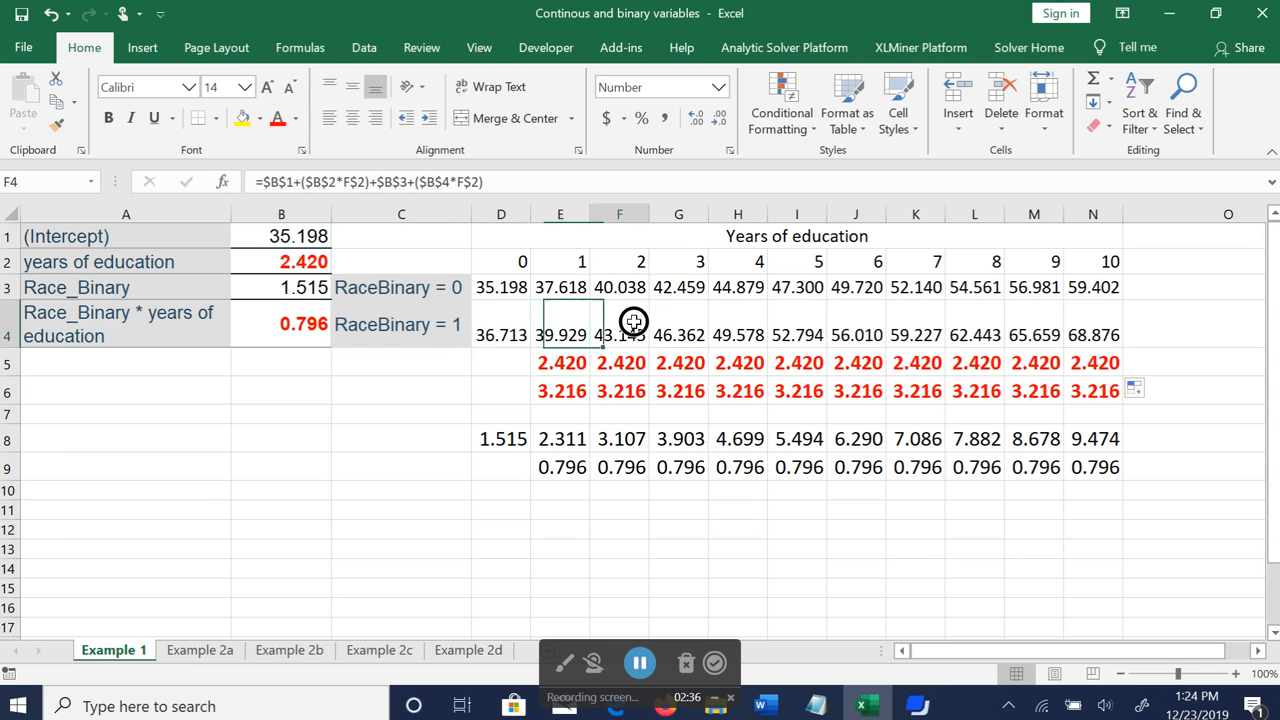
left_click(690, 322)
left_click(752, 332)
left_click(566, 394)
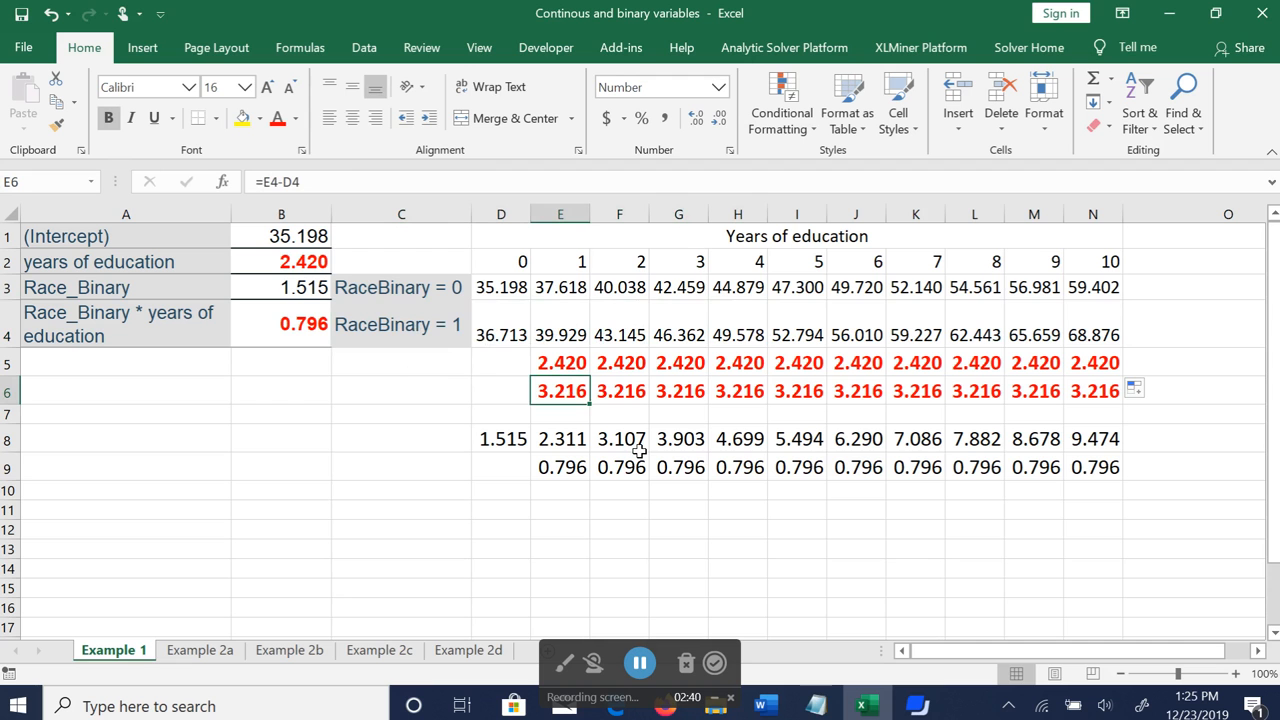
left_click_drag(591, 404, 1102, 390)
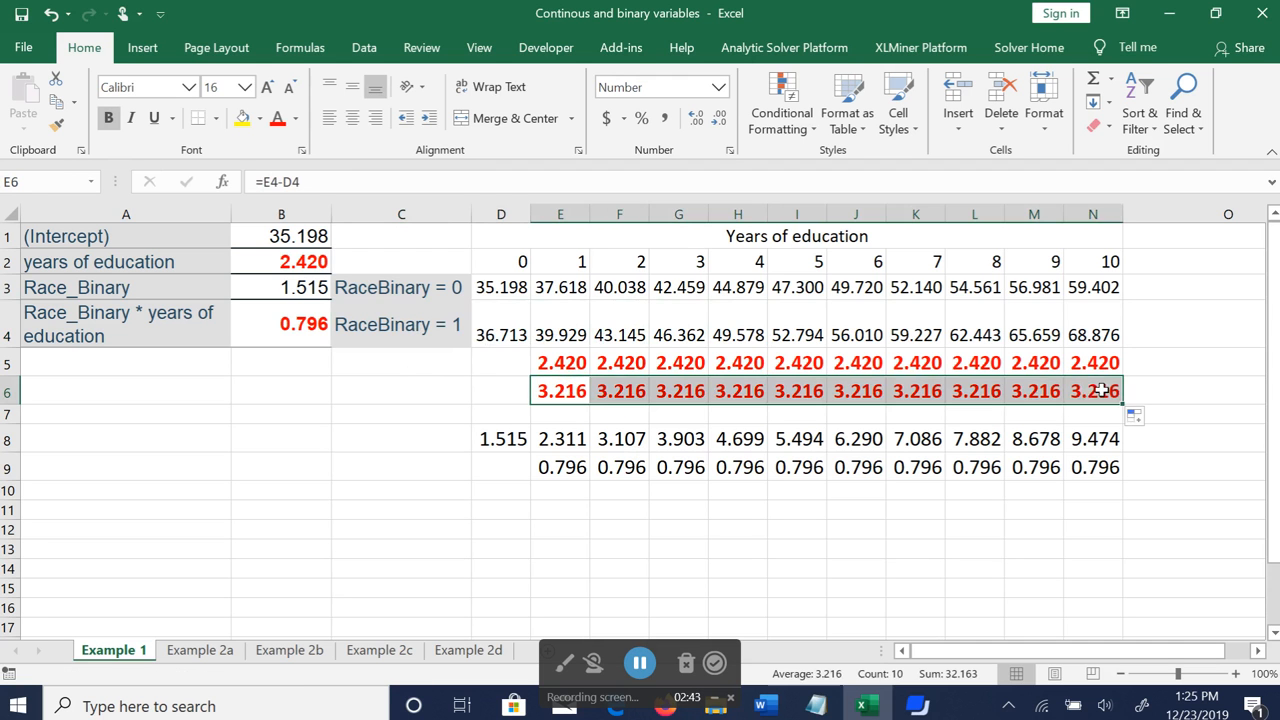
left_click(575, 396)
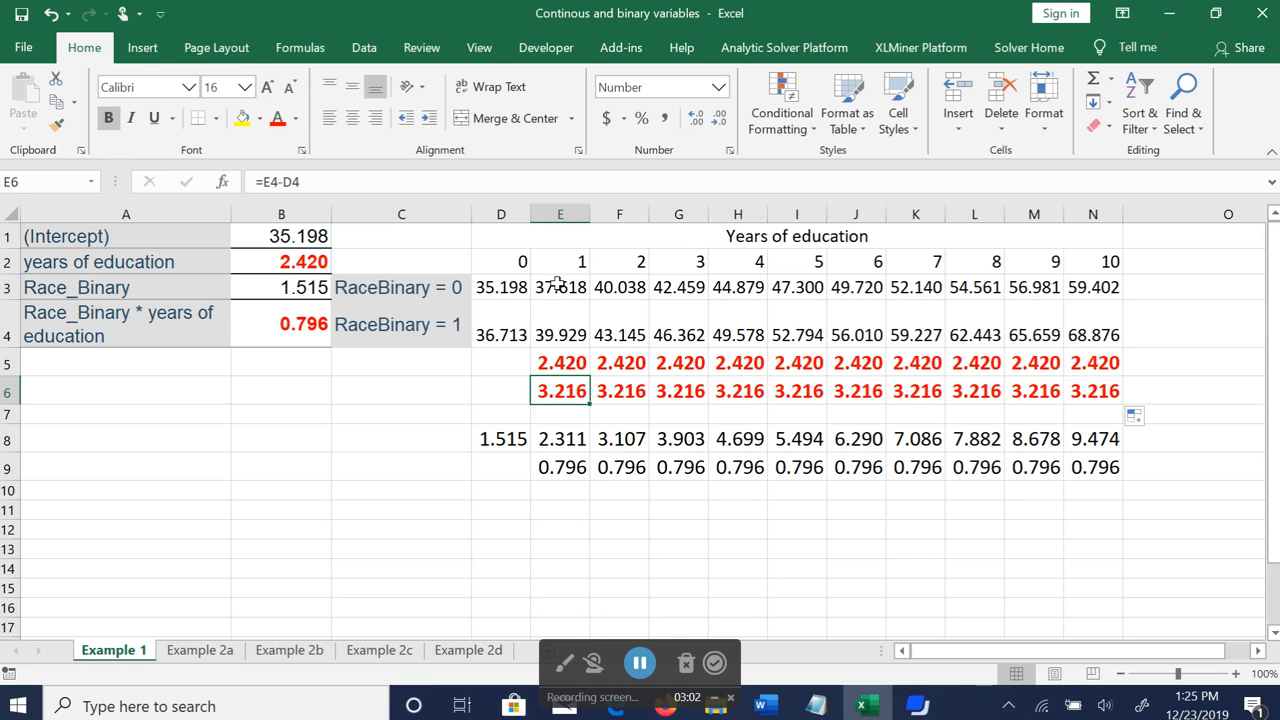
Compare the RaceBinary groups with the yearly difference in E5, and inspect the group difference formulas in D8:F8.
left_click(402, 332)
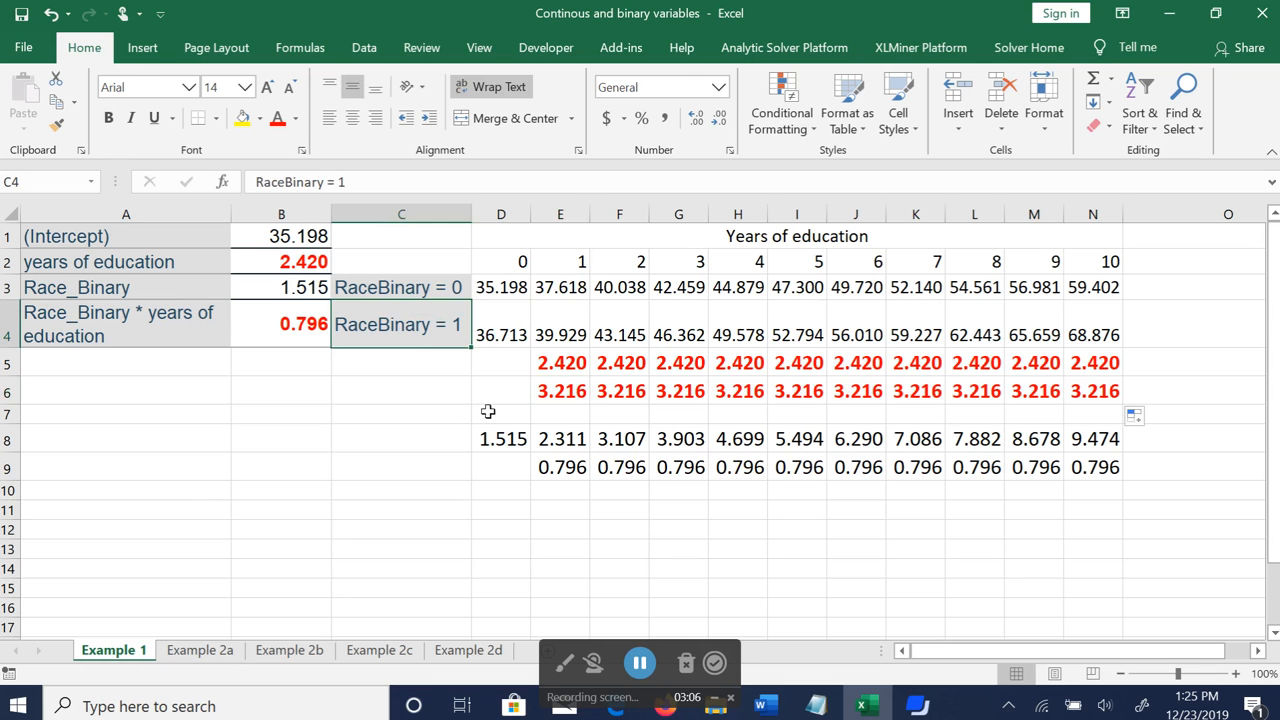
left_click(566, 372)
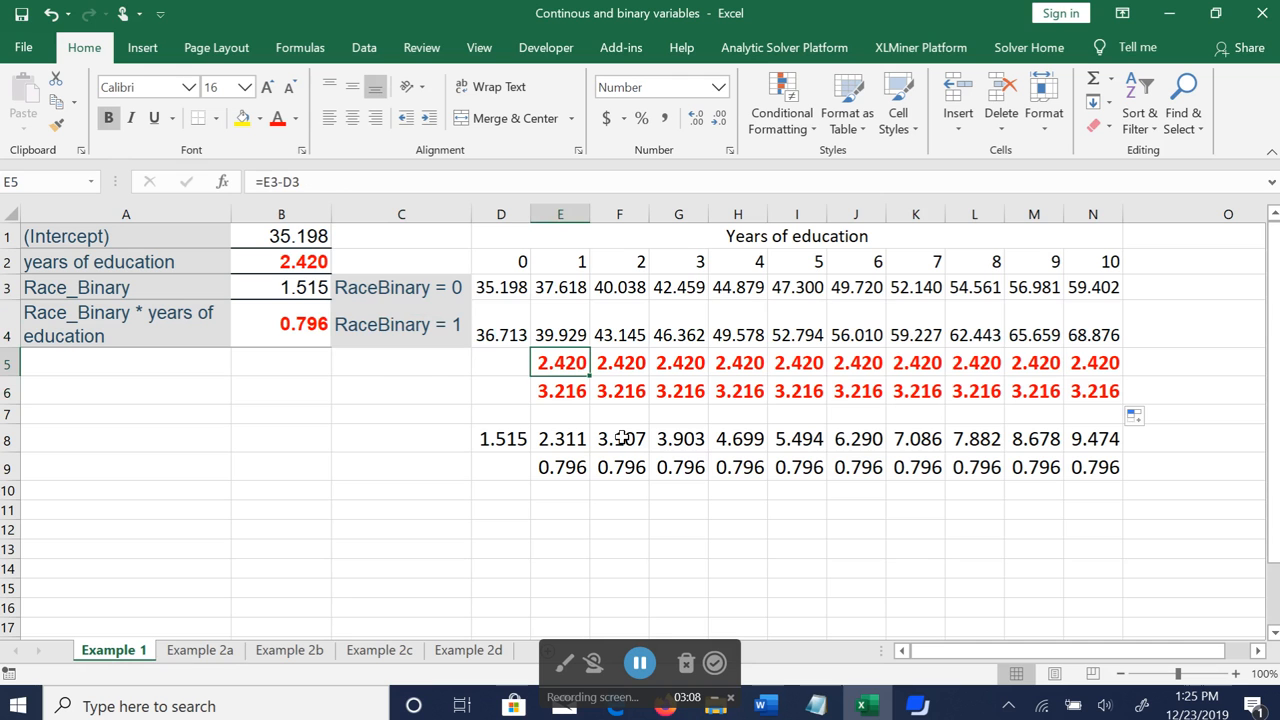
left_click(421, 290)
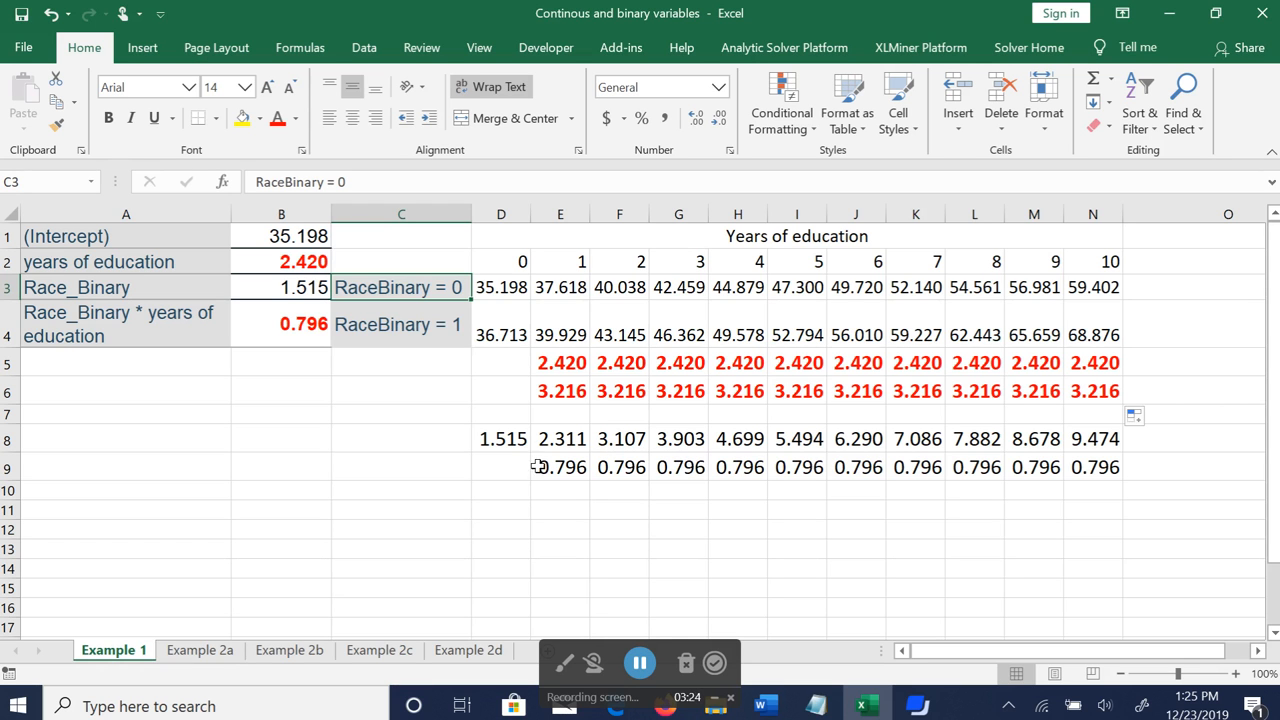
left_click(501, 438)
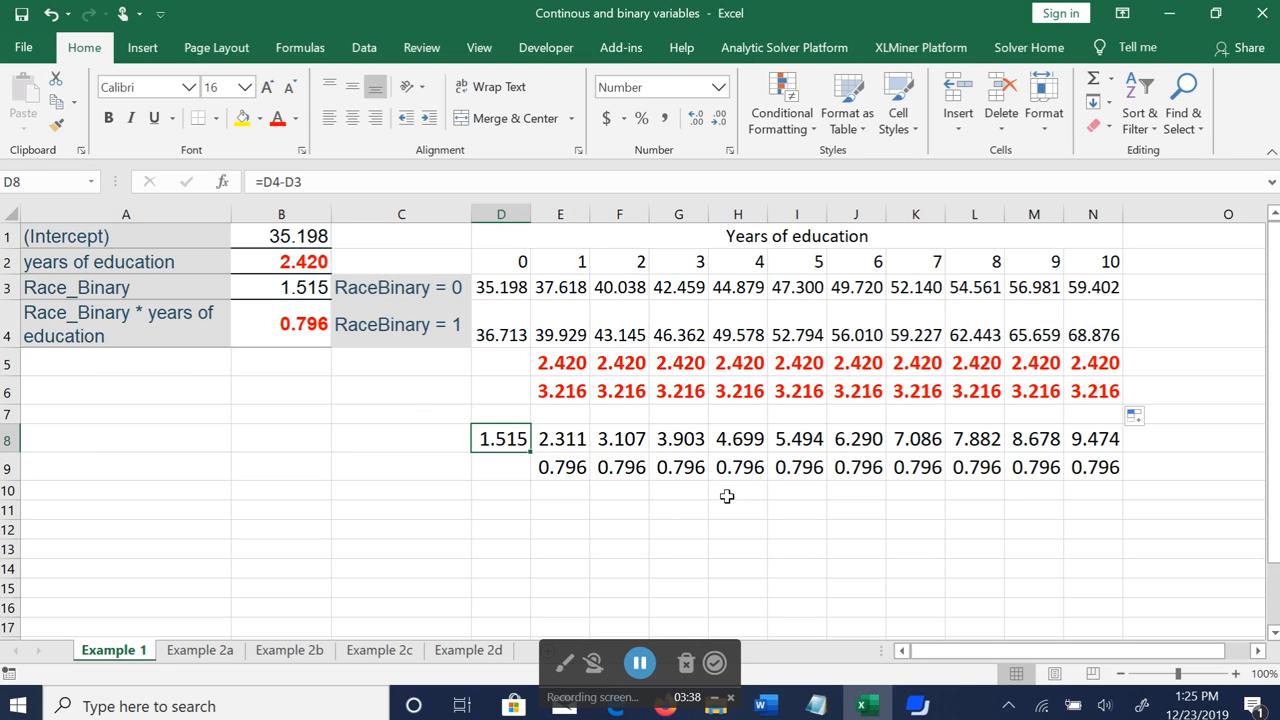
left_click(566, 448)
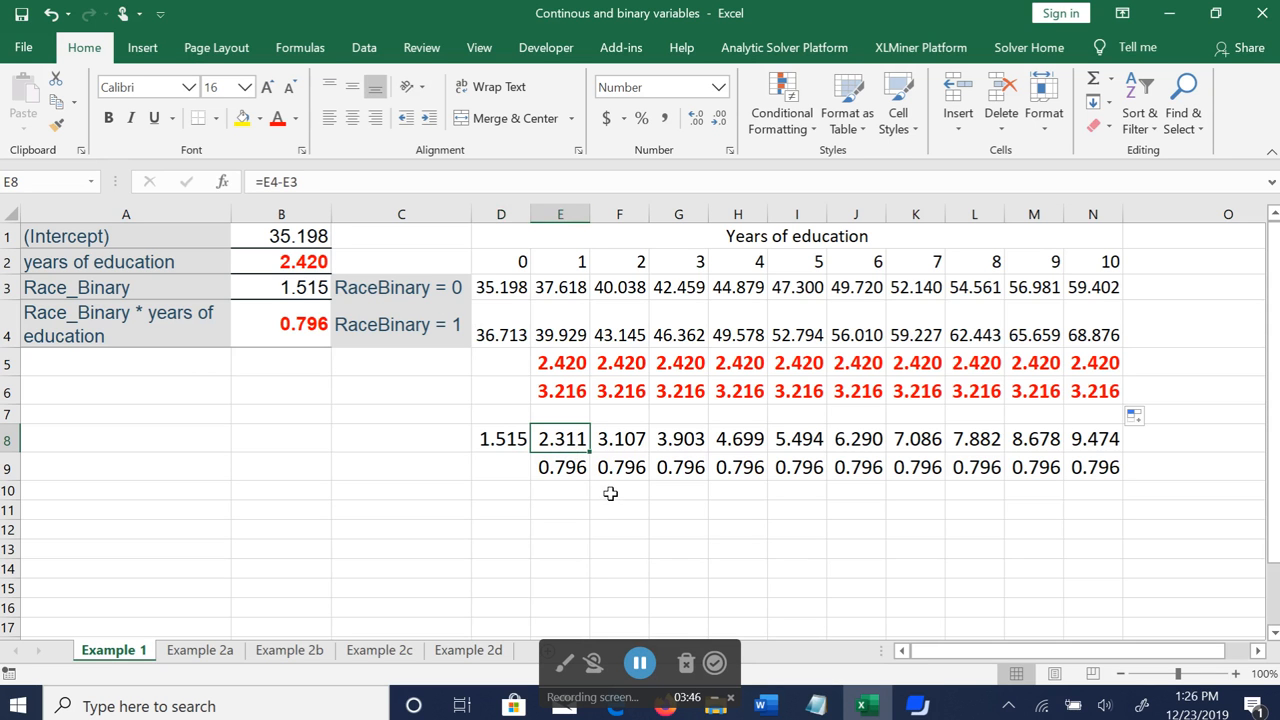
left_click(636, 440)
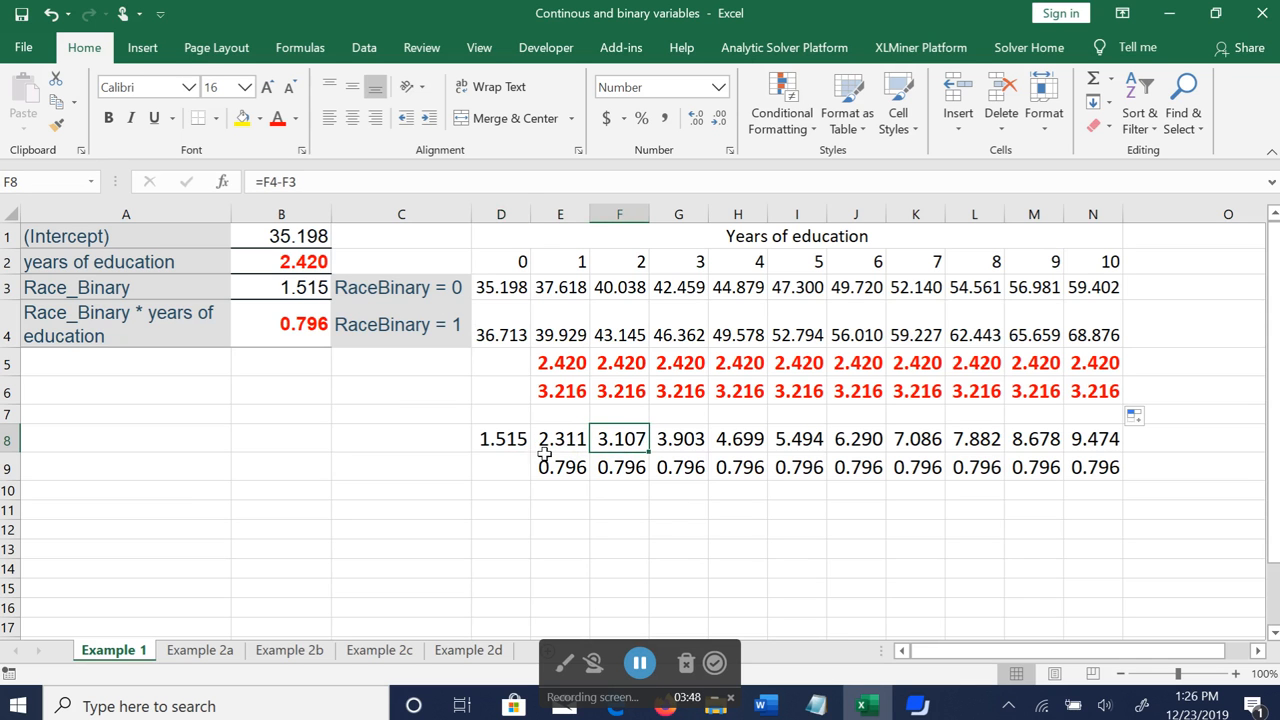
Fill the group difference formula from D8 across to N8.
left_click(512, 444)
left_click_drag(530, 452, 1095, 449)
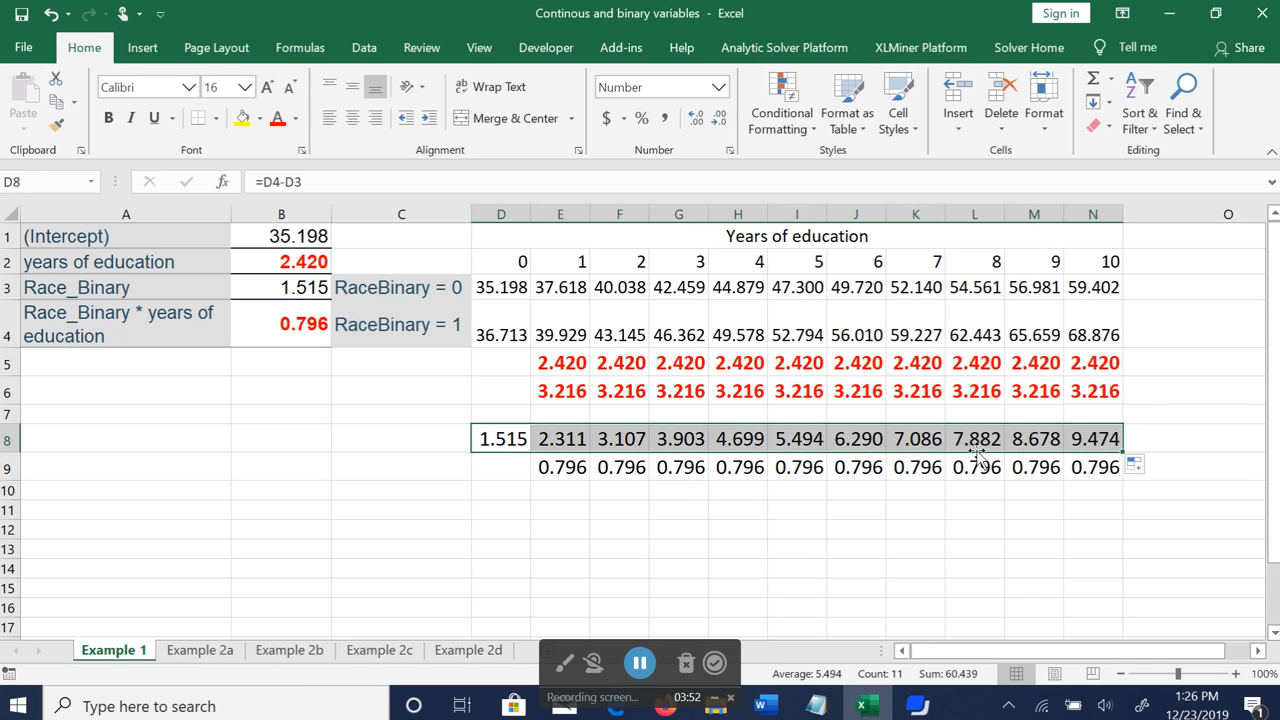
left_click(572, 444)
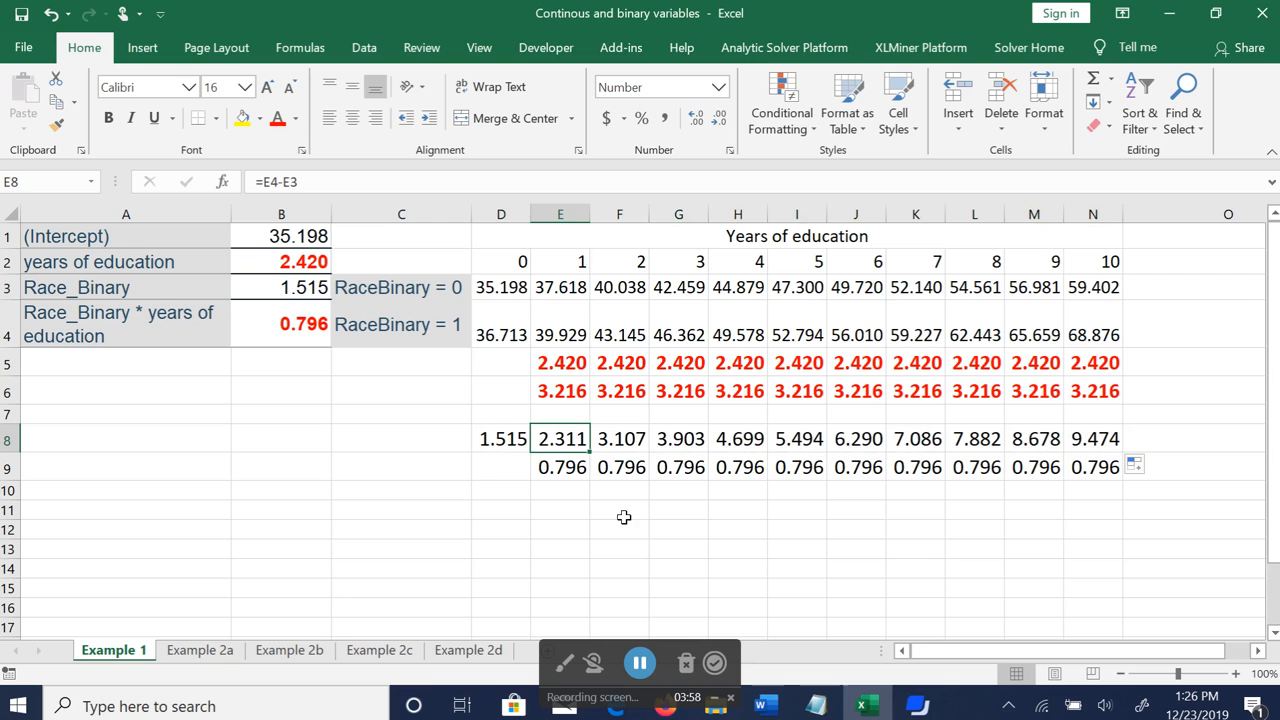
Relate the group difference in D8 to the RaceBinary = 0 and RaceBinary = 1 labels.
left_click(489, 440)
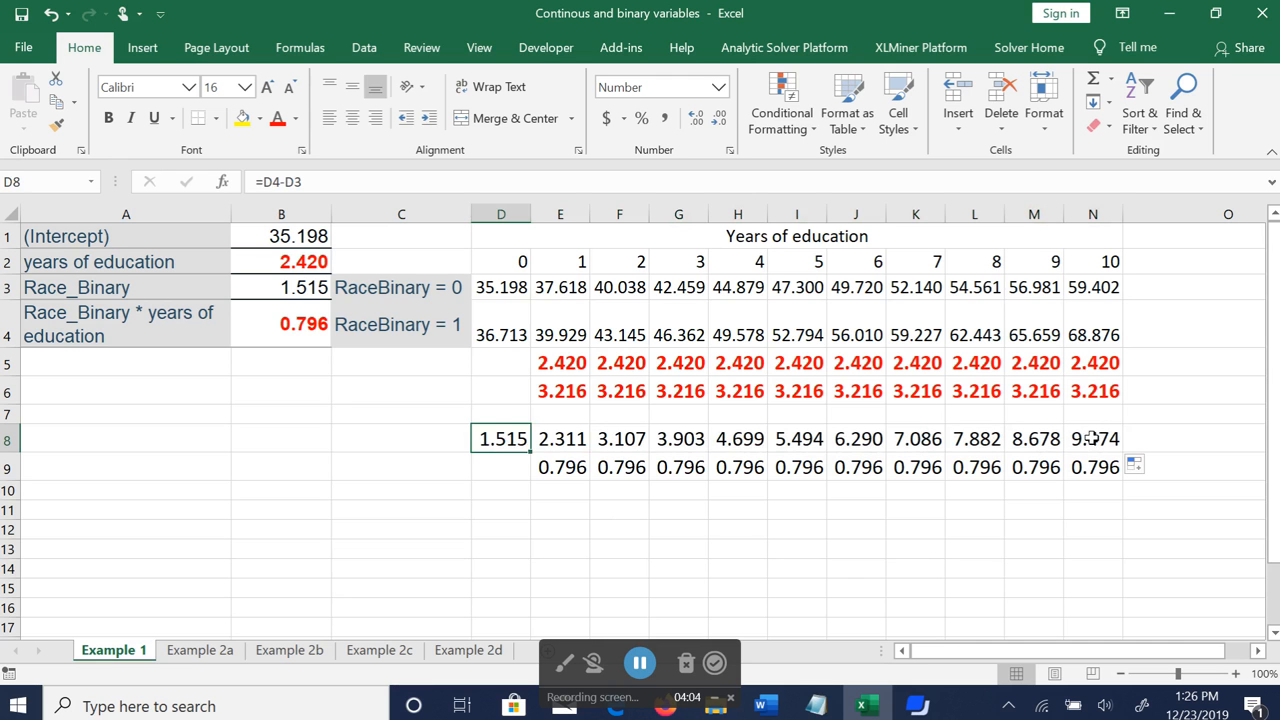
left_click(437, 295)
left_click(434, 339)
left_click(437, 290)
left_click(437, 287)
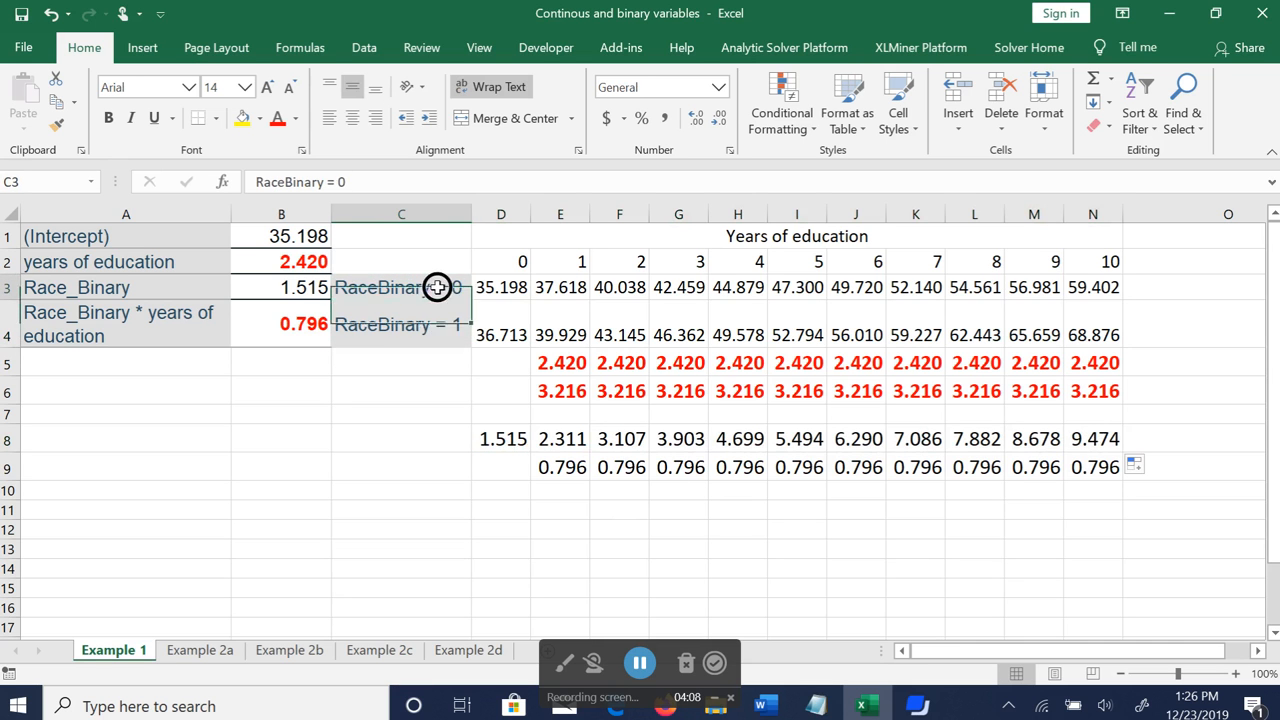
left_click(432, 341)
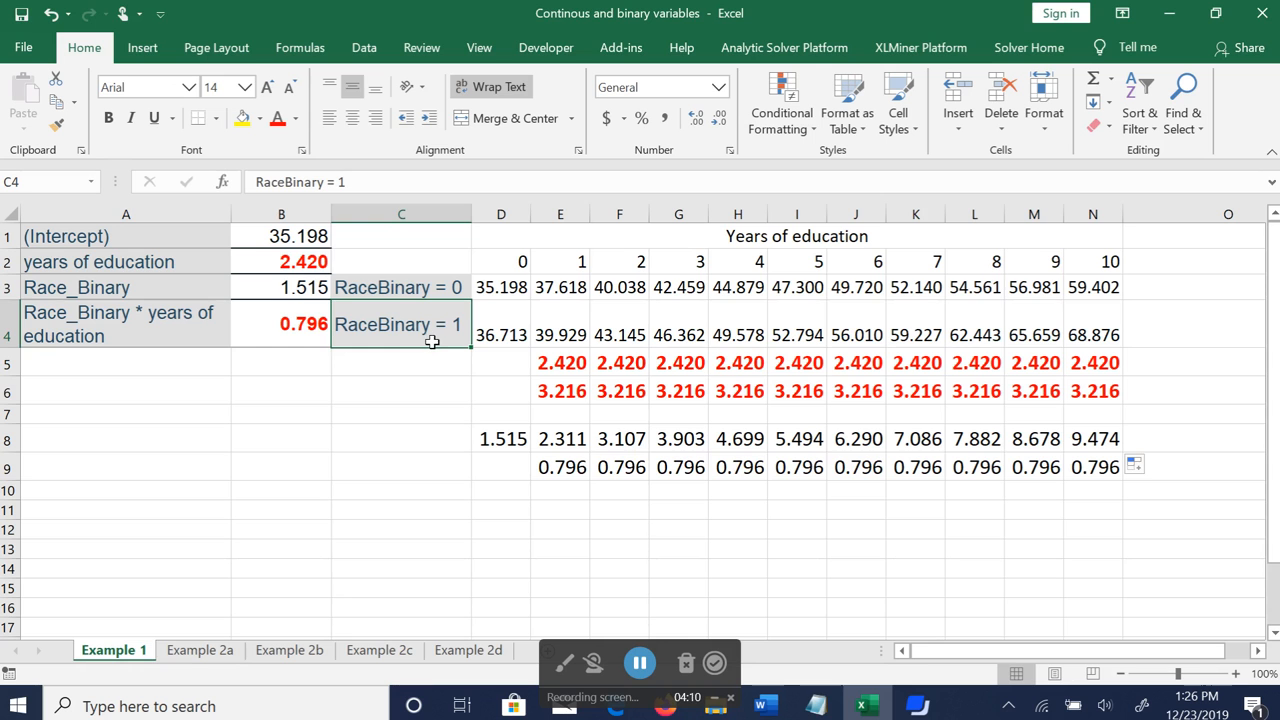
Go through the years of education headings from 0 to 8, and examine the group differences in D8:N8 and the formula in E9.
left_click(506, 262)
left_click(566, 263)
left_click(635, 263)
left_click(698, 263)
left_click(757, 263)
left_click(801, 262)
left_click(857, 262)
left_click(916, 262)
left_click(975, 262)
left_click_drag(503, 438, 1082, 437)
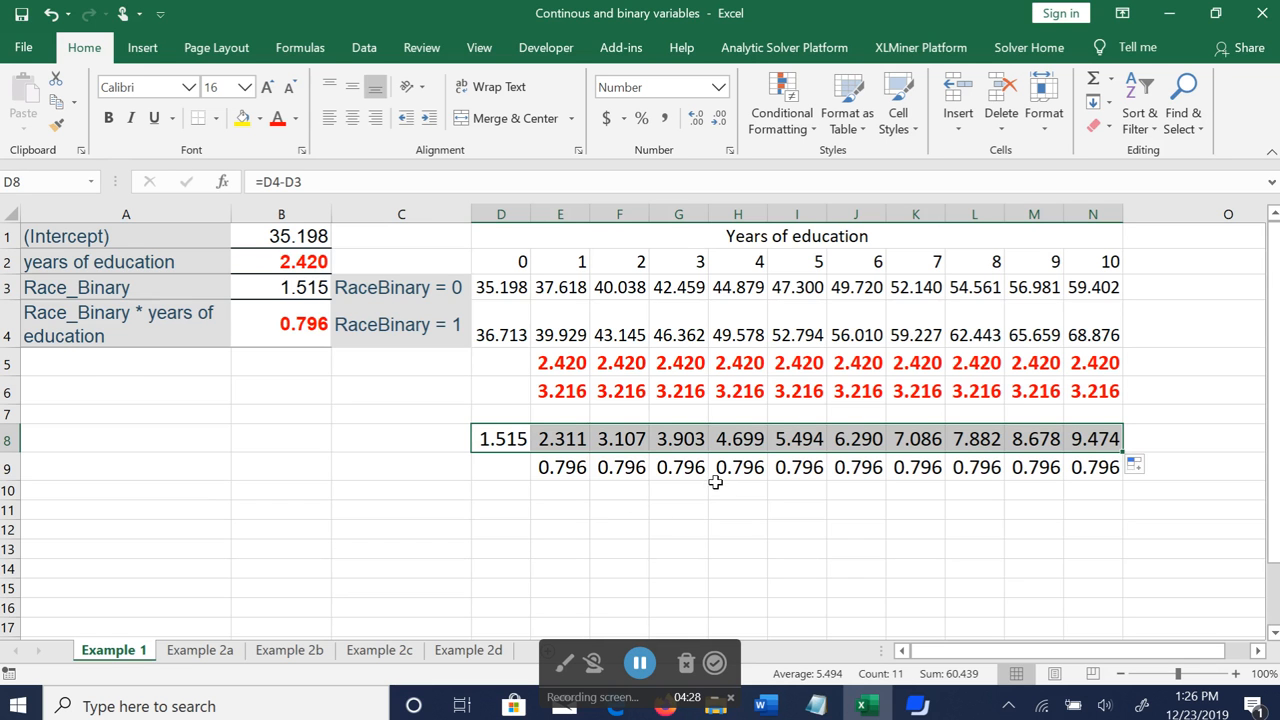
left_click(561, 467)
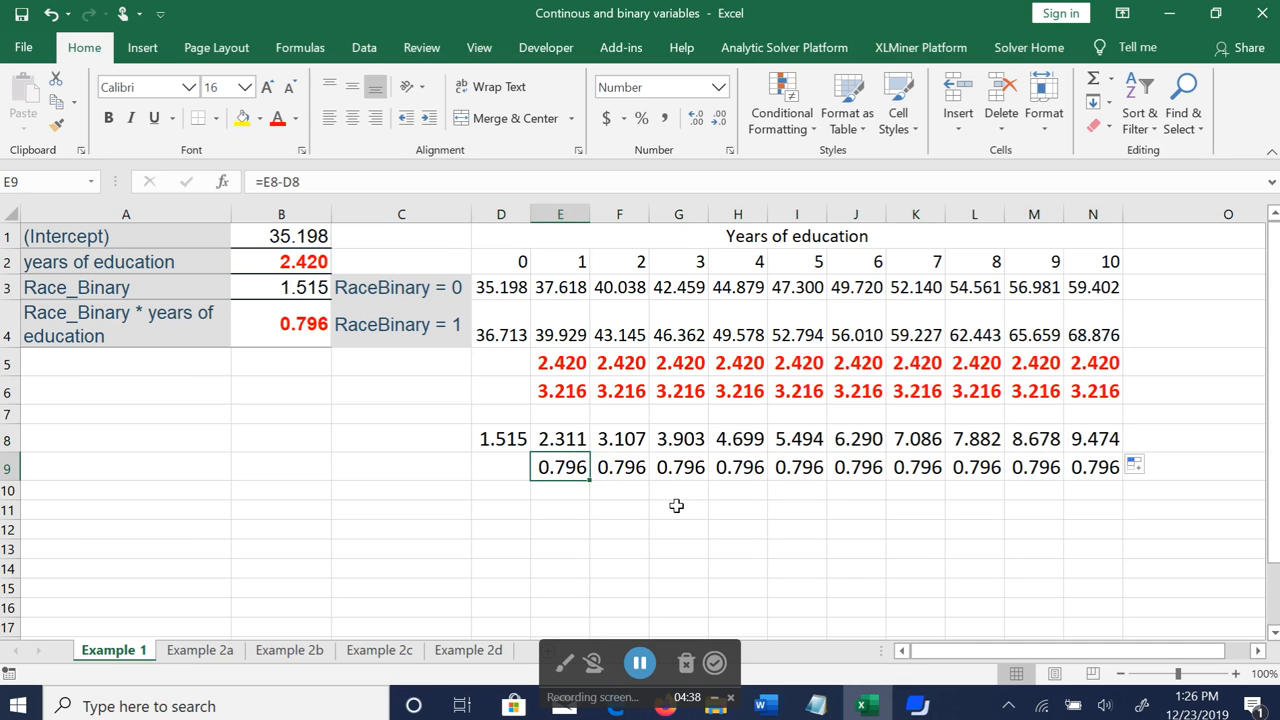
Inspect the group difference formulas in D8:G8.
left_click(505, 441)
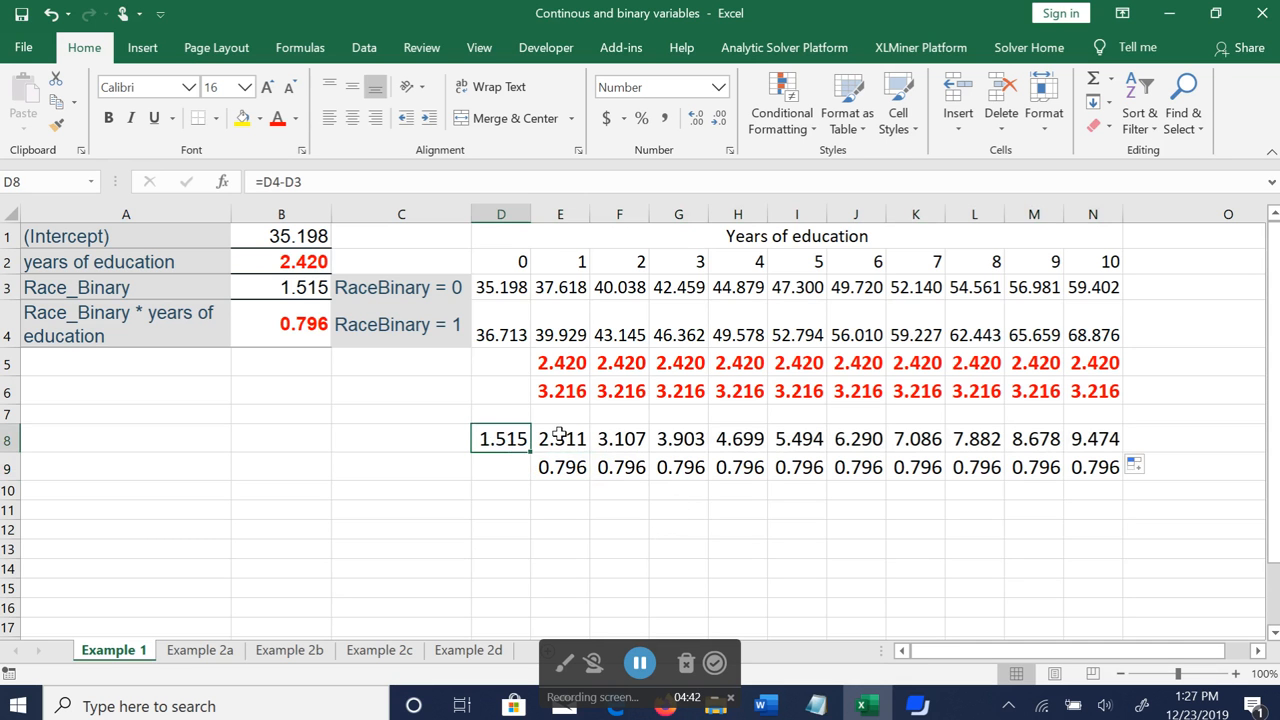
left_click(560, 437)
left_click(624, 441)
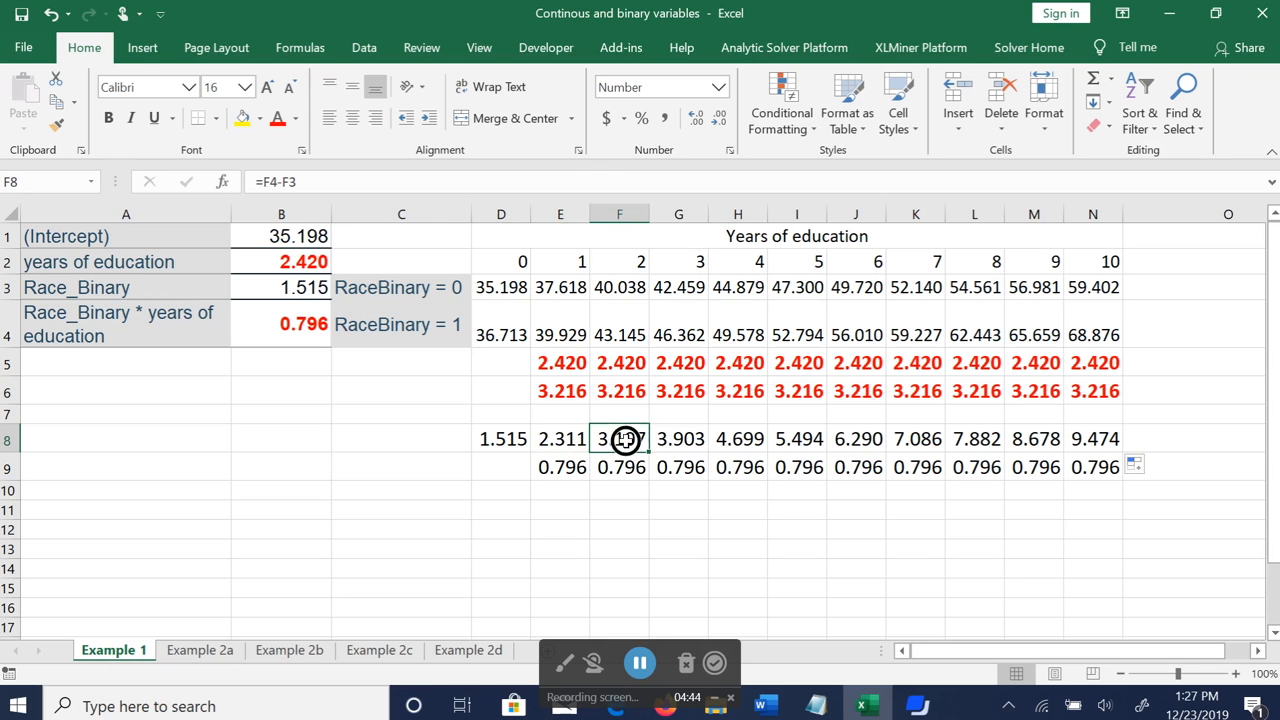
left_click(668, 440)
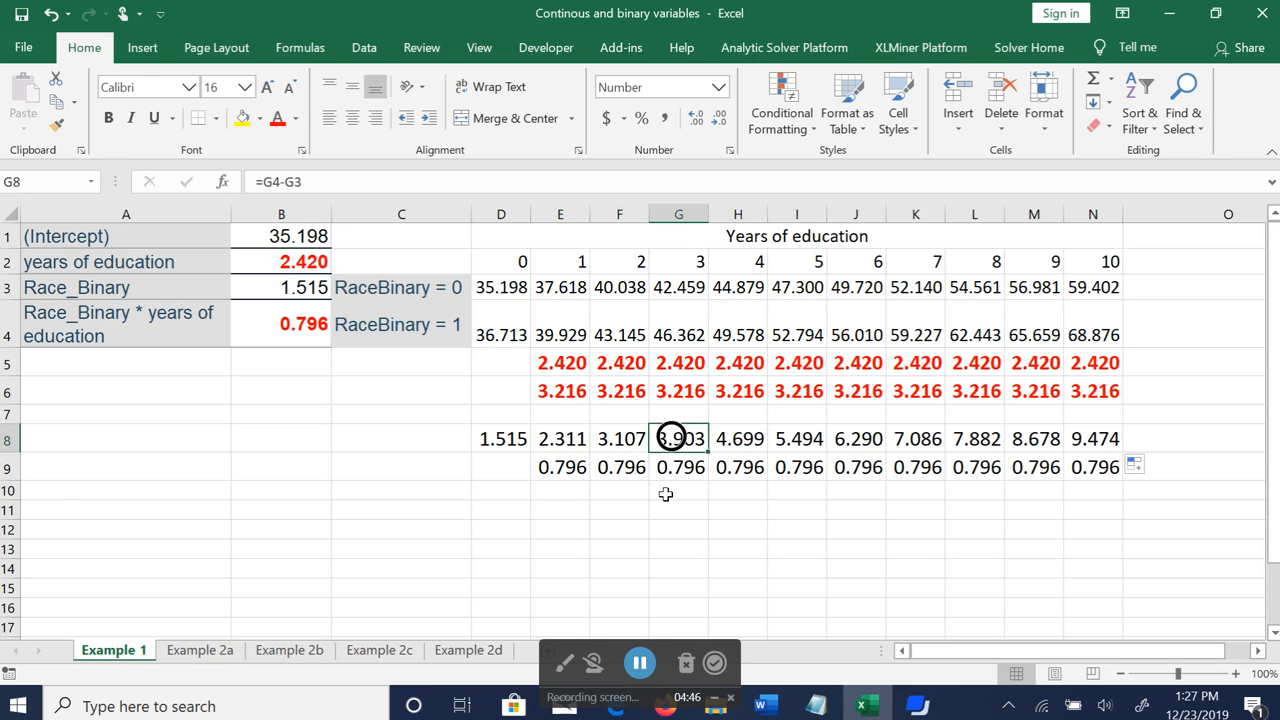
Review the change formulas in E9:G9 and fill the formula from E9 across to N9.
left_click(560, 465)
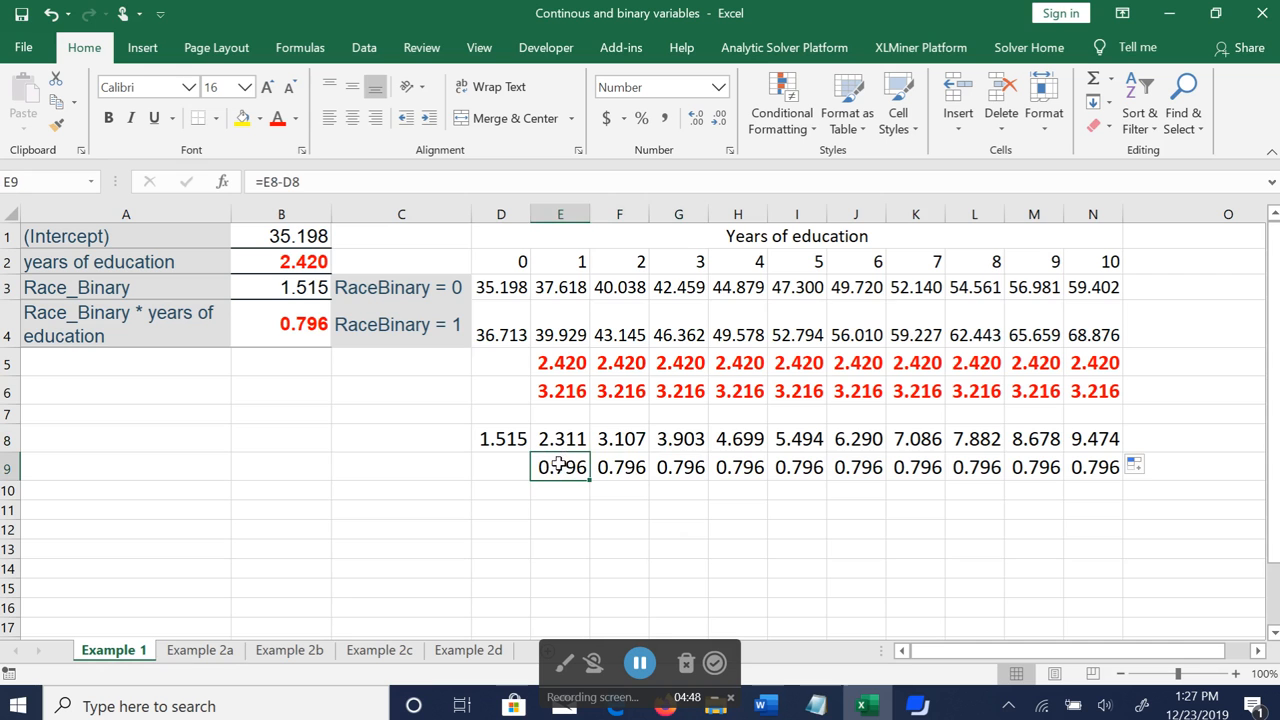
left_click(618, 471)
left_click(692, 470)
left_click(570, 472)
left_click_drag(590, 479, 1100, 477)
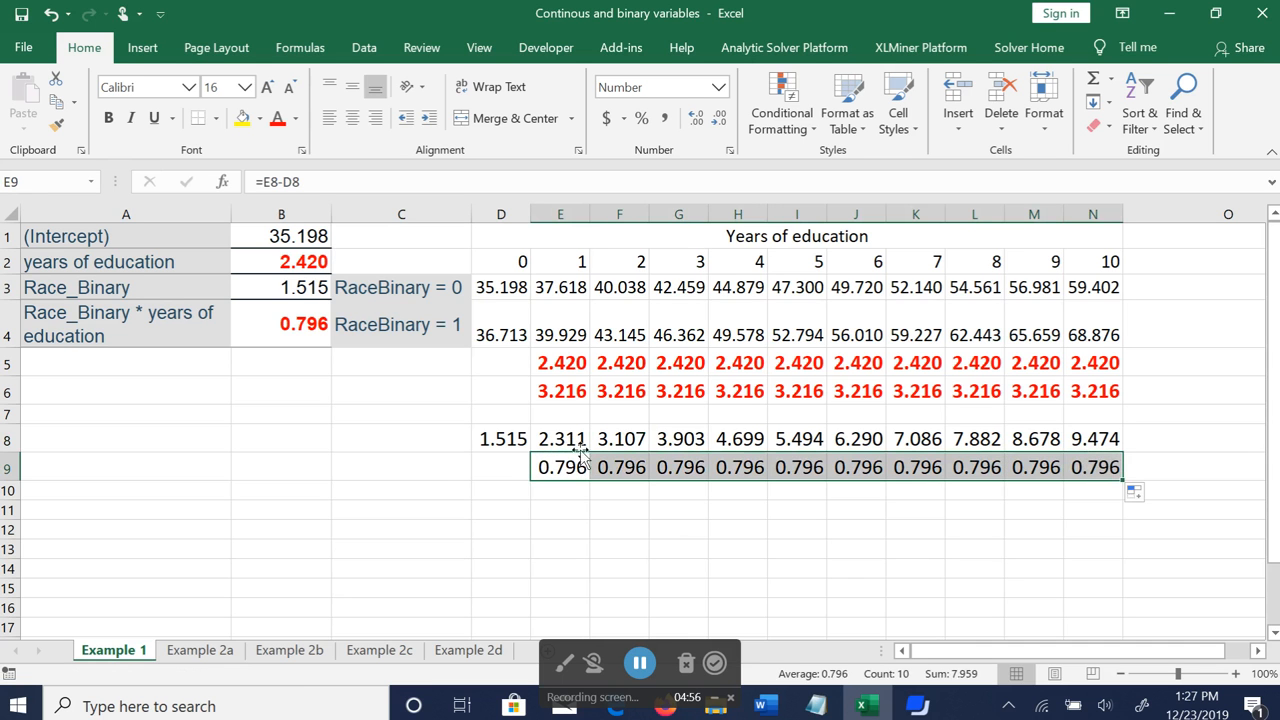
left_click(563, 466)
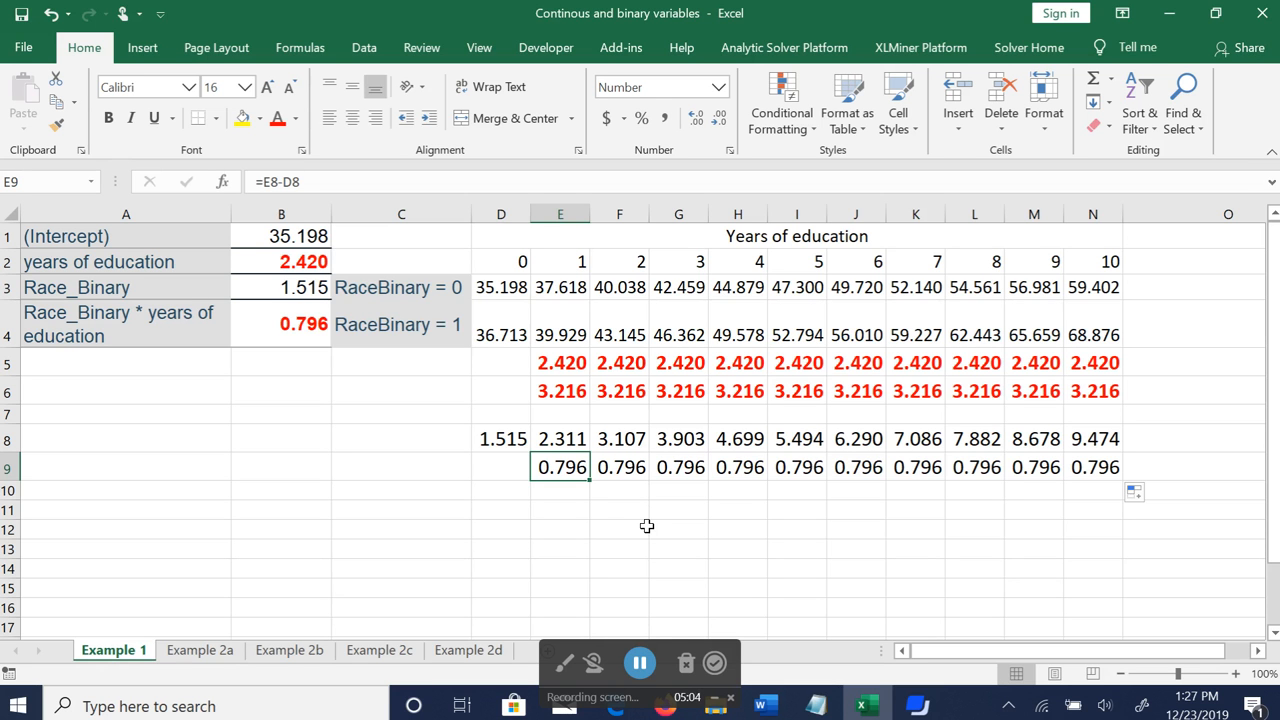
Relate the yearly difference in E5 to RaceBinary = 0, the years headings from 0 to 6, and the years of education coefficient in B2.
left_click(570, 363)
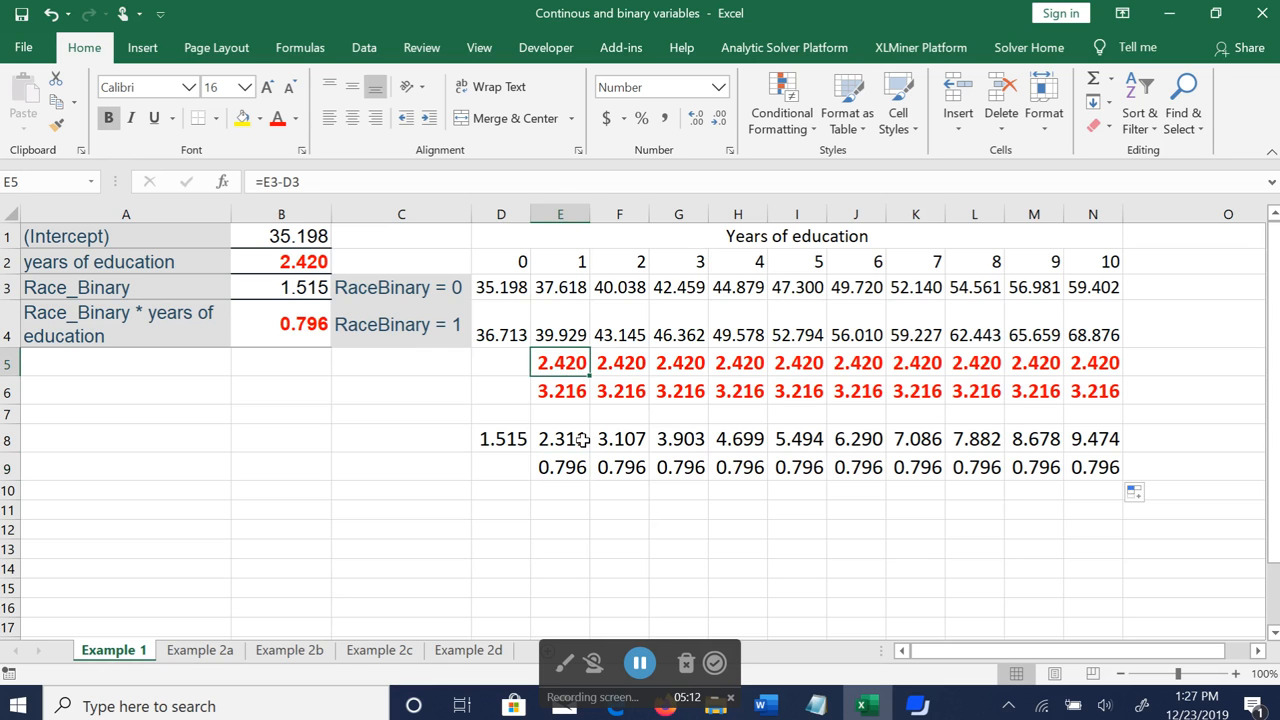
left_click(512, 268)
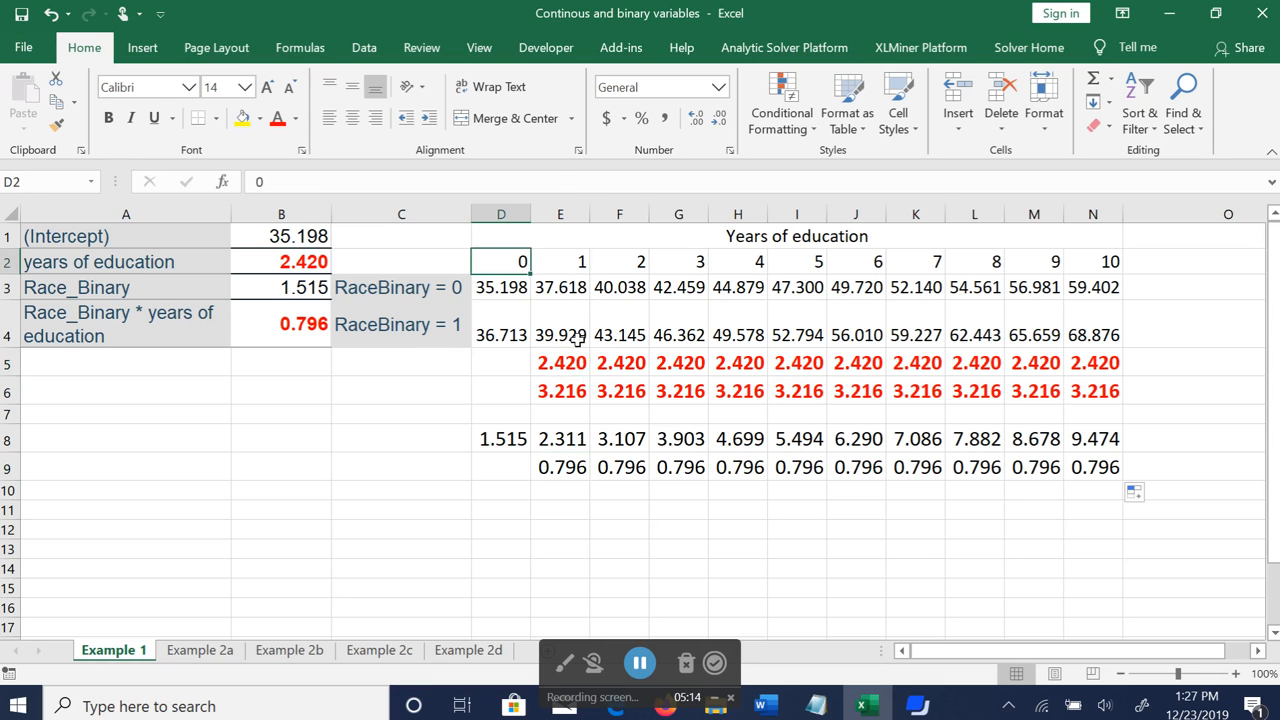
left_click(562, 365)
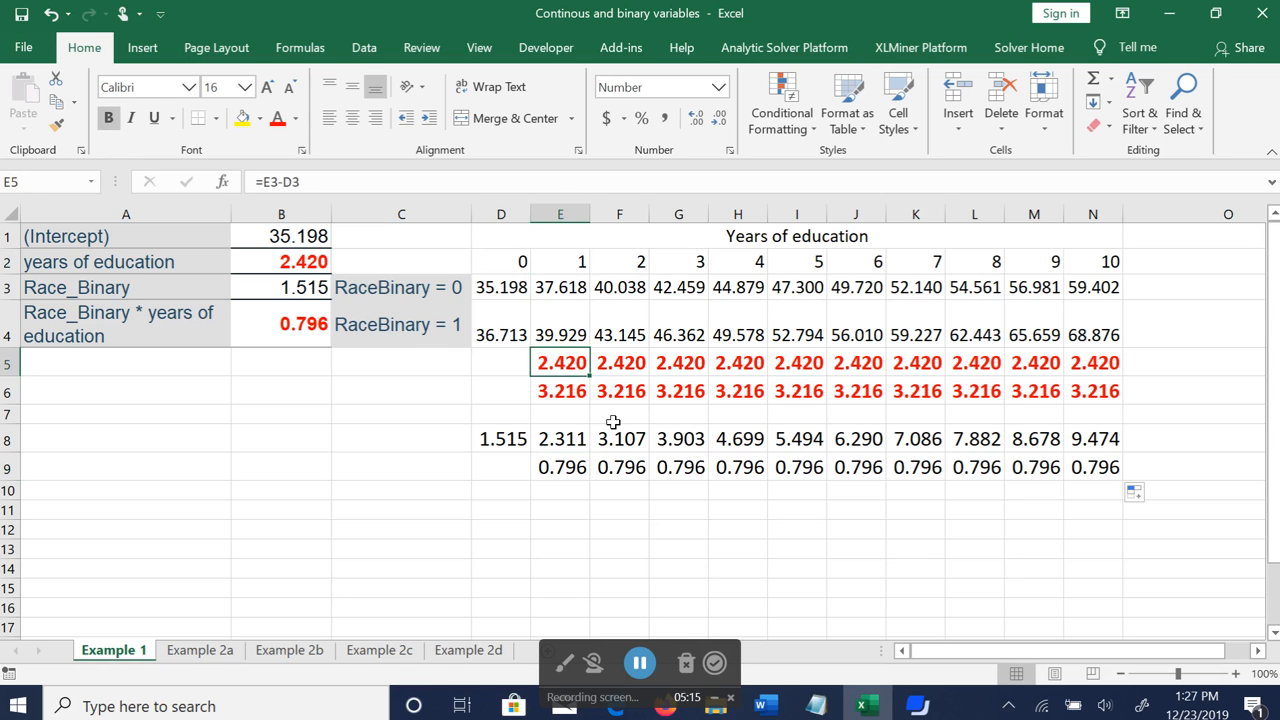
left_click(408, 290)
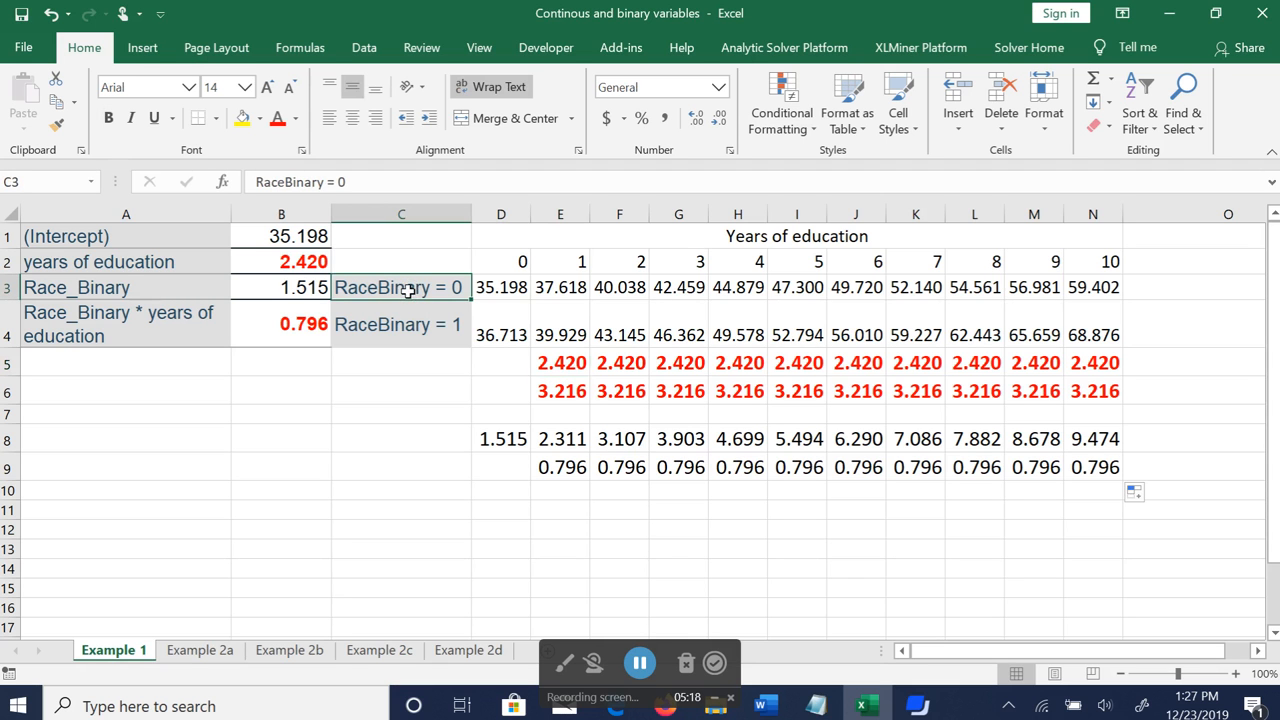
left_click(515, 264)
left_click(575, 263)
left_click(638, 262)
left_click(700, 262)
left_click(760, 262)
left_click(815, 262)
left_click(871, 262)
left_click(553, 363)
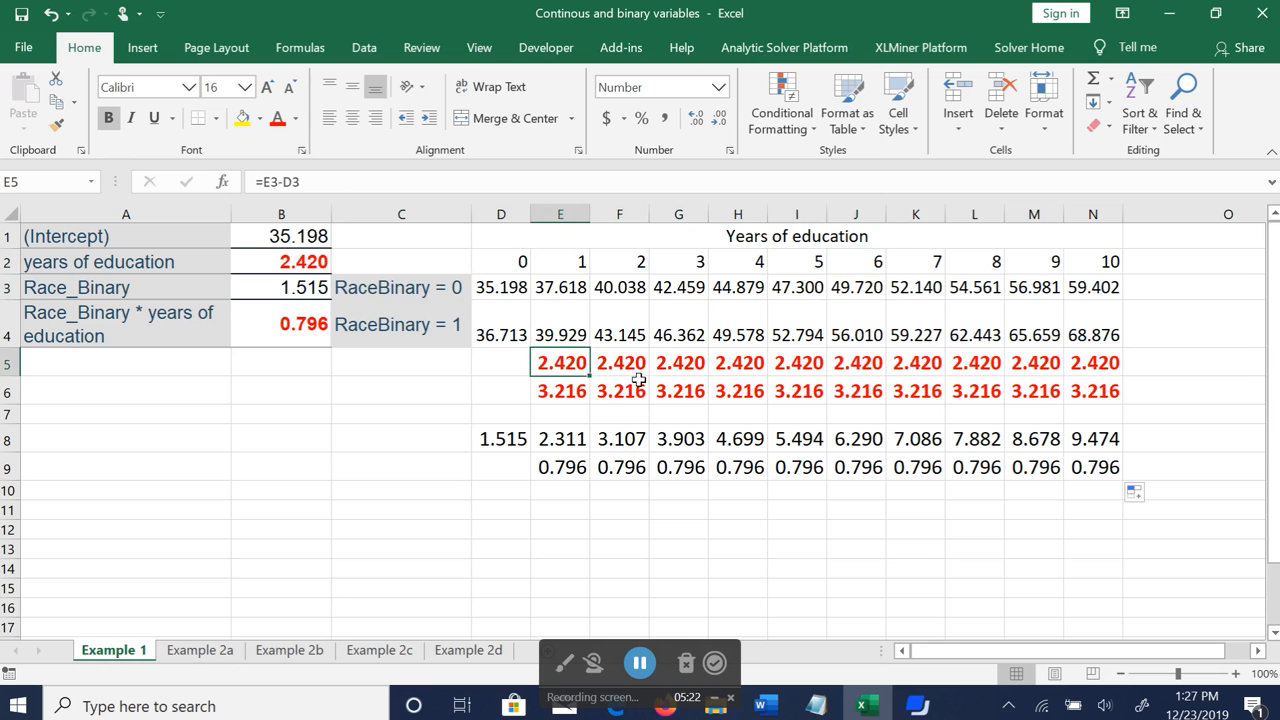
left_click(305, 263)
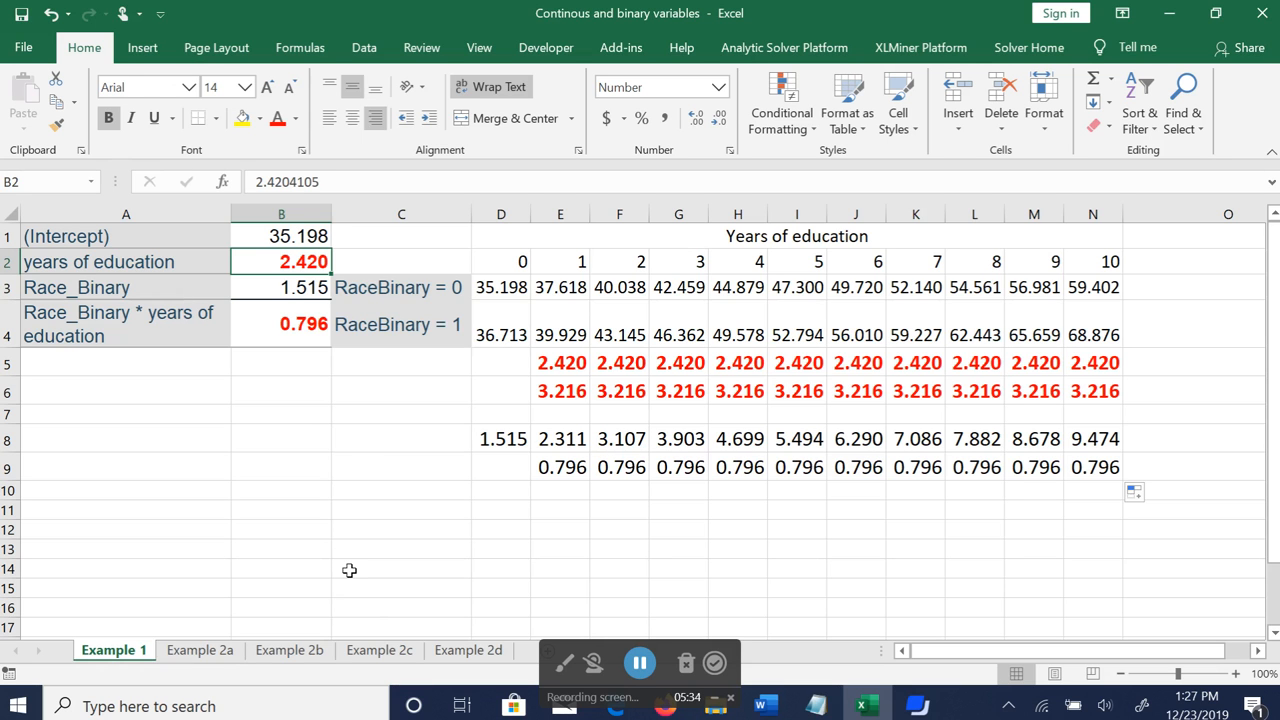
left_click(283, 260)
Relate the yearly differences in E6:F6 to RaceBinary = 1 and the years of education headings from 0 to 4.
left_click(565, 390)
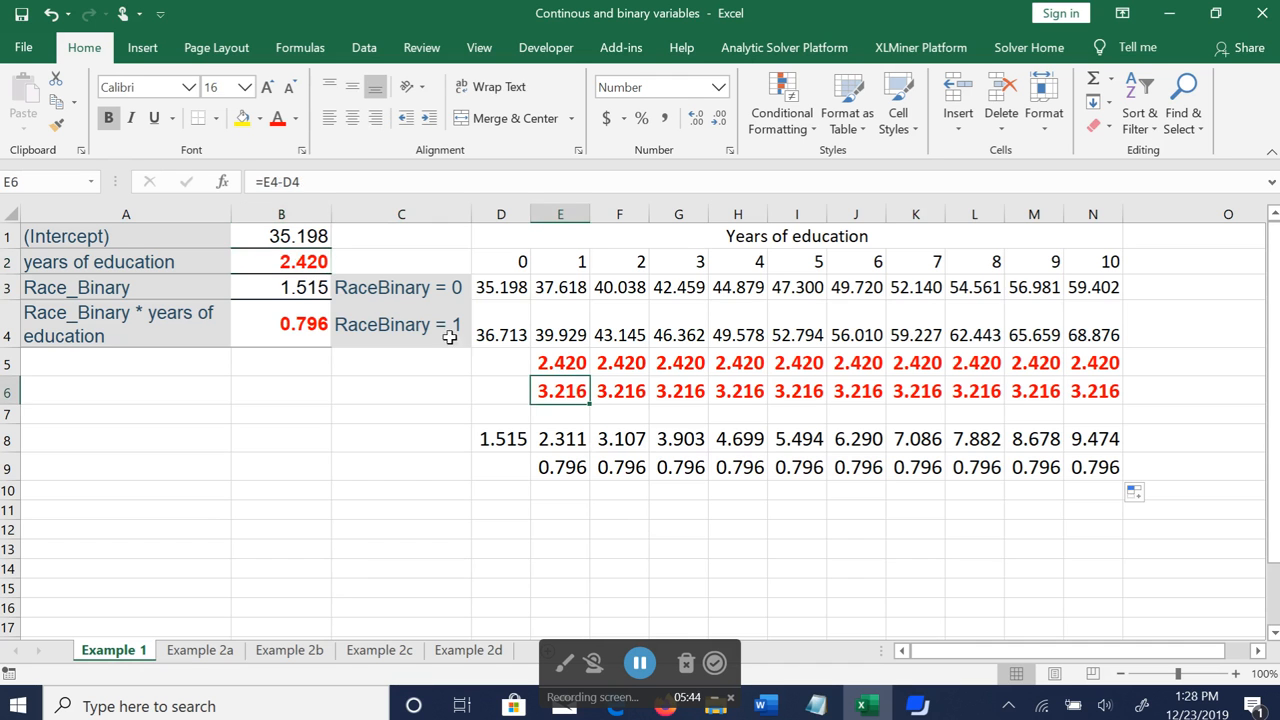
left_click(420, 322)
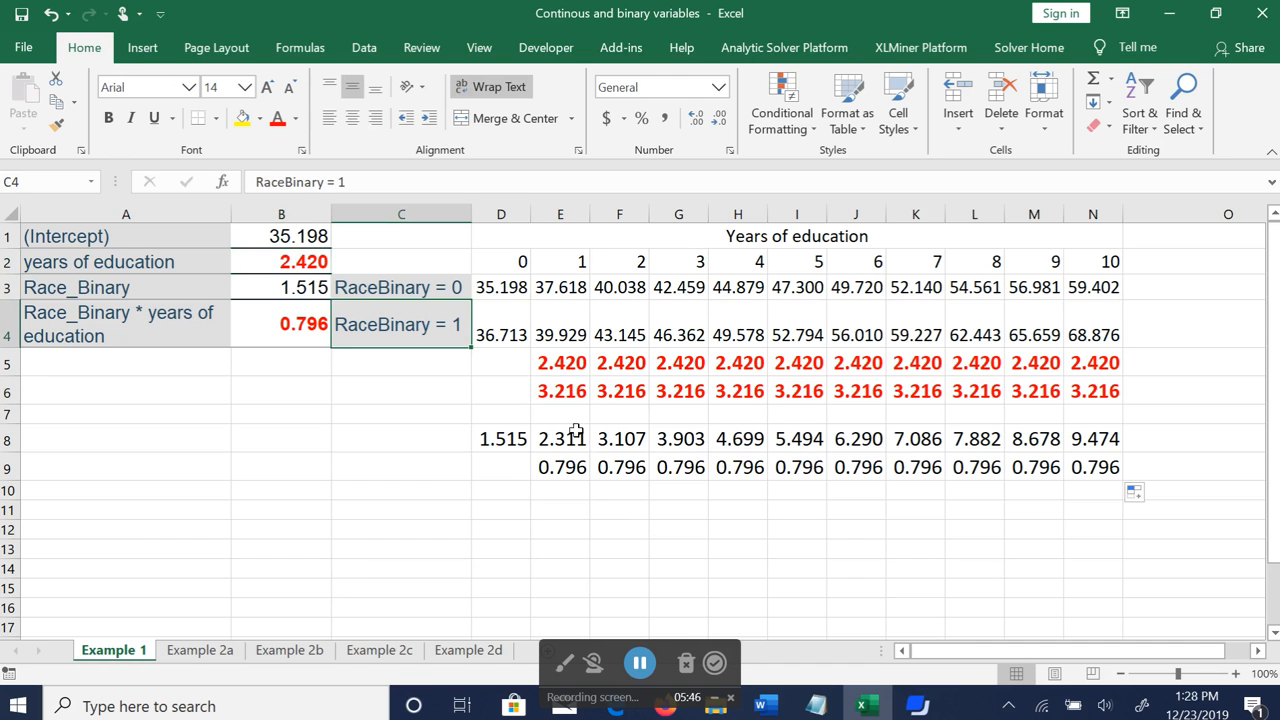
left_click(566, 390)
left_click(510, 260)
left_click(556, 260)
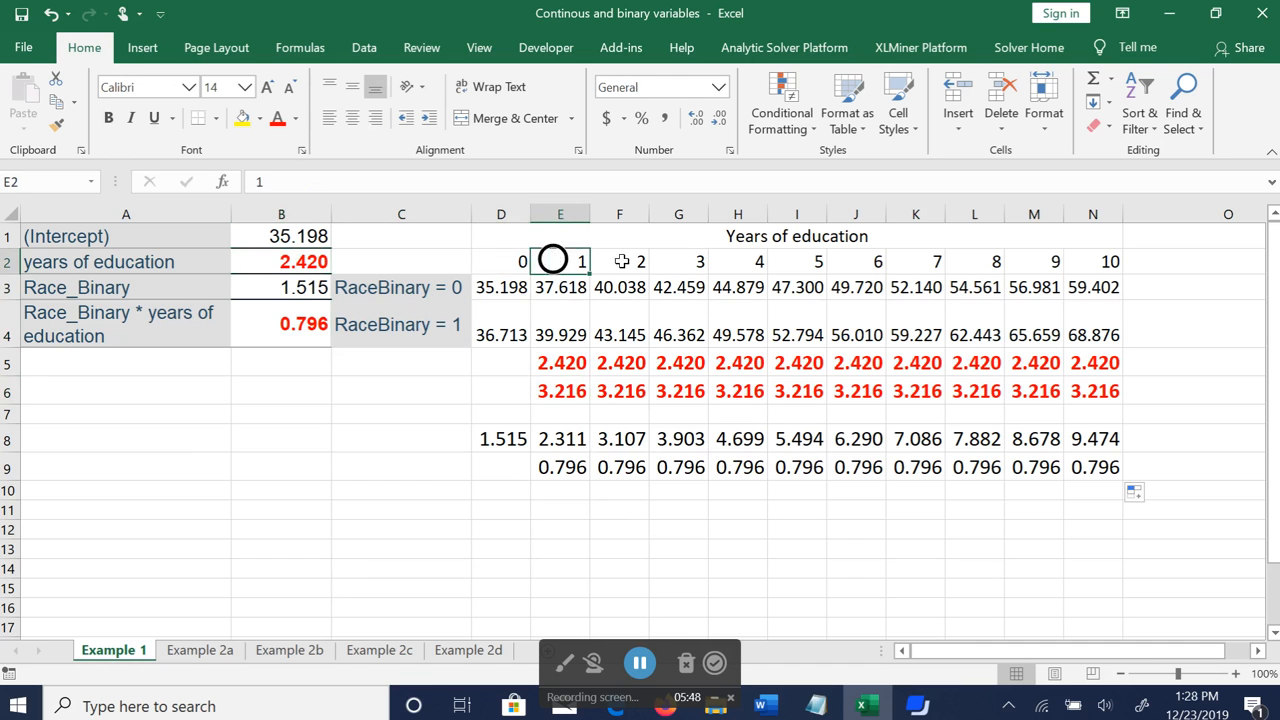
left_click(624, 261)
left_click(681, 261)
left_click(743, 258)
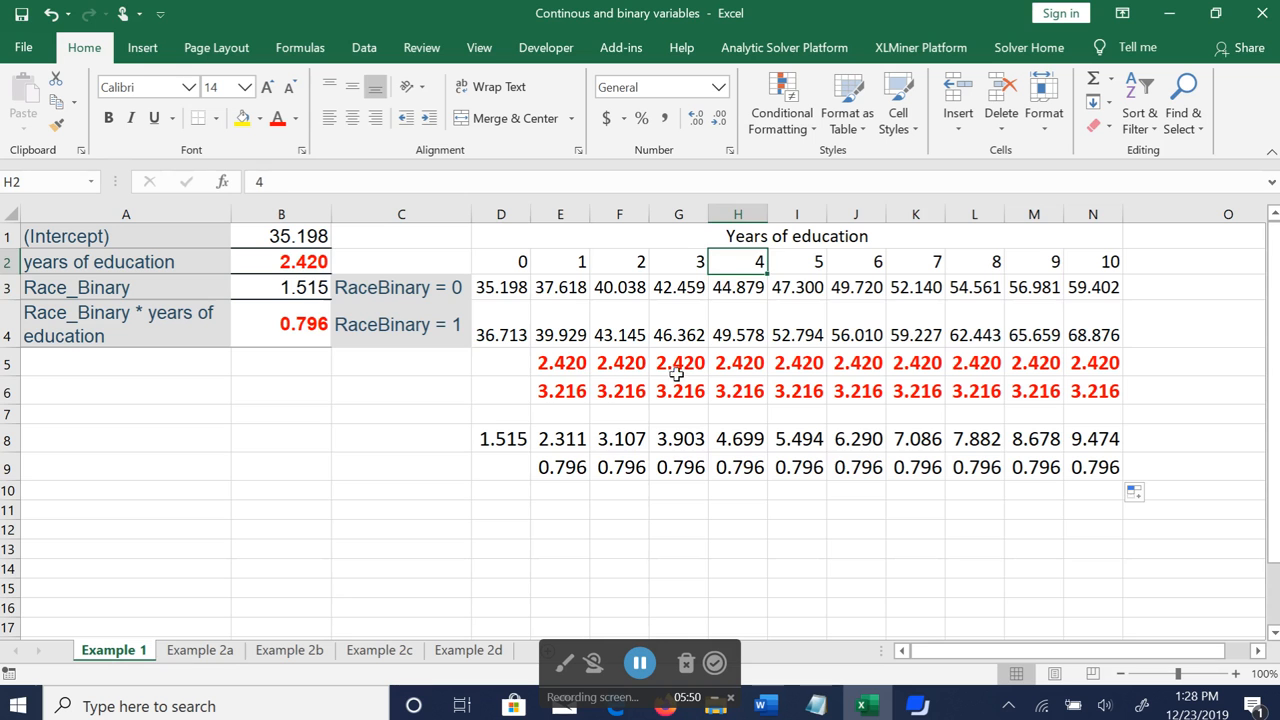
left_click(562, 386)
left_click(618, 394)
left_click(558, 395)
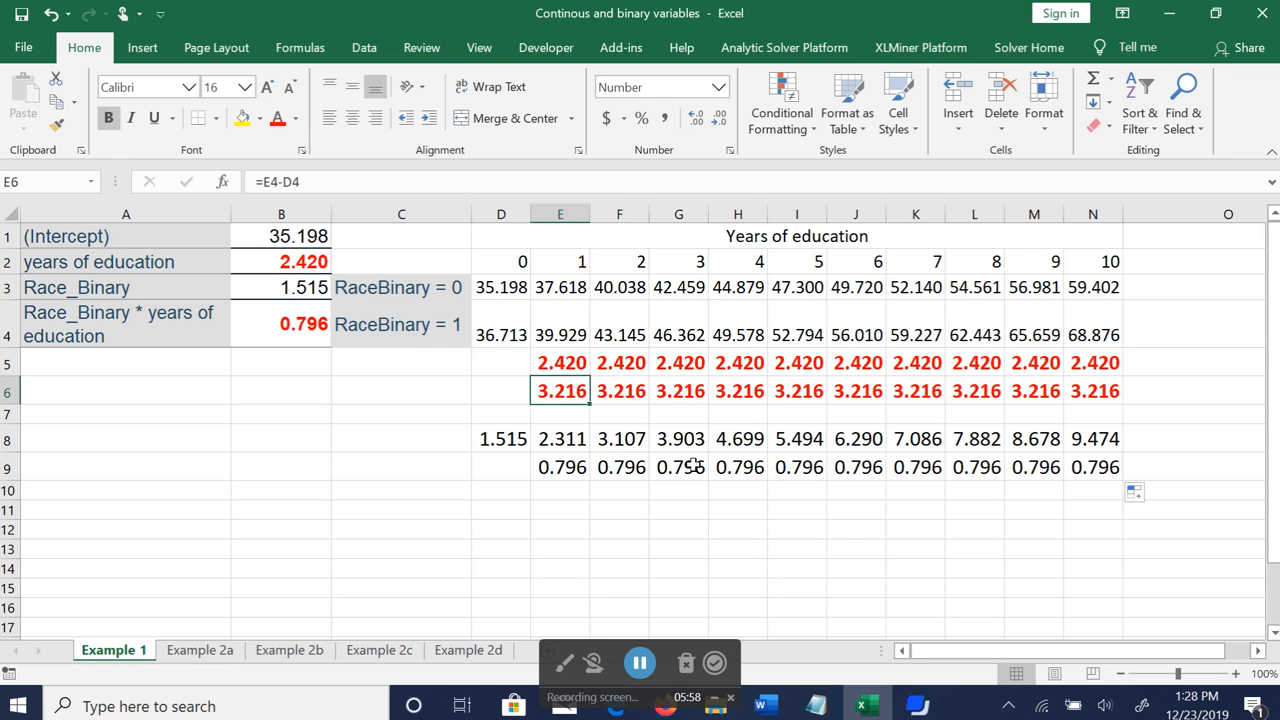
Enter a formula in B5 that adds the years of education coefficient in B2 and the interaction coefficient in B4.
left_click(290, 262)
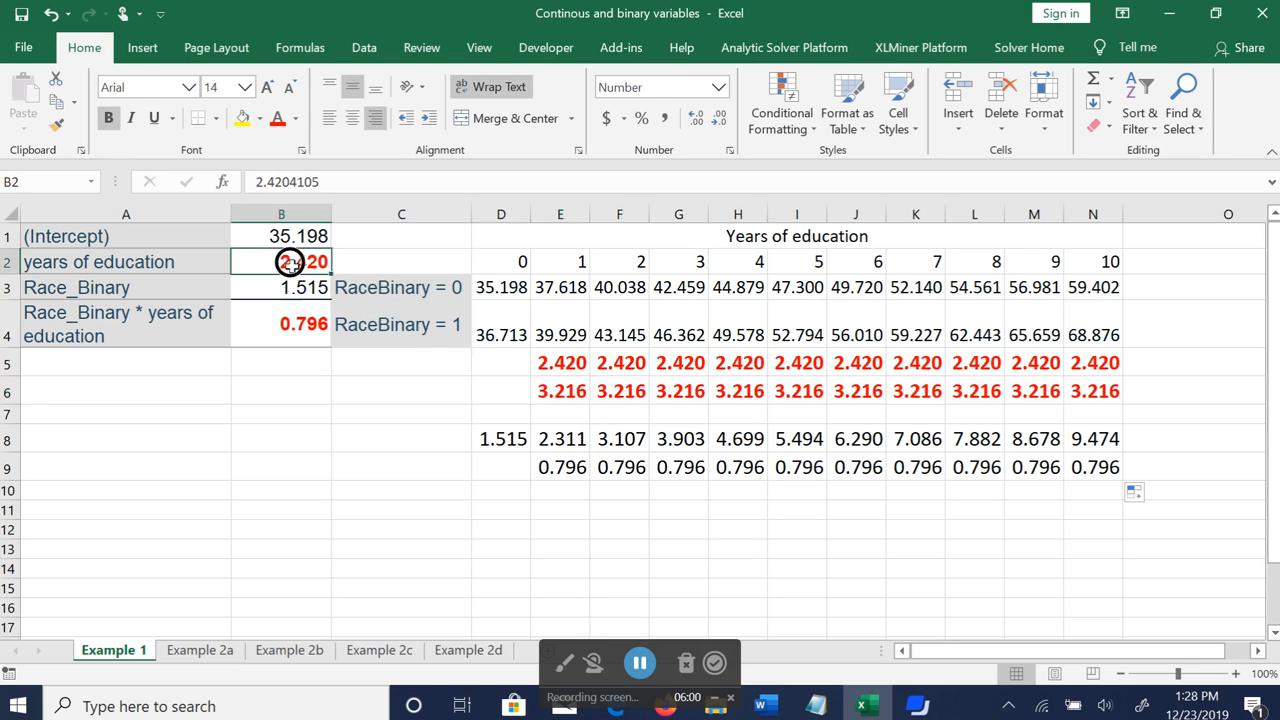
left_click(290, 324)
left_click(291, 364)
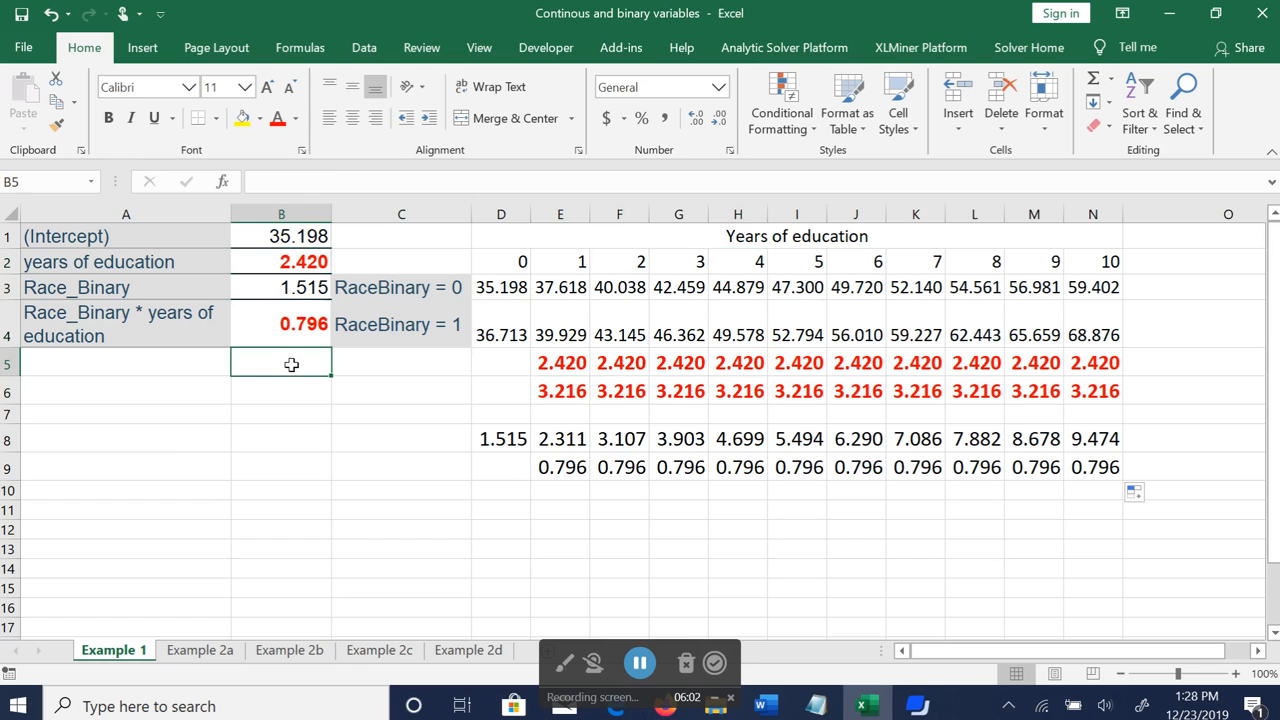
type("=")
left_click(277, 254)
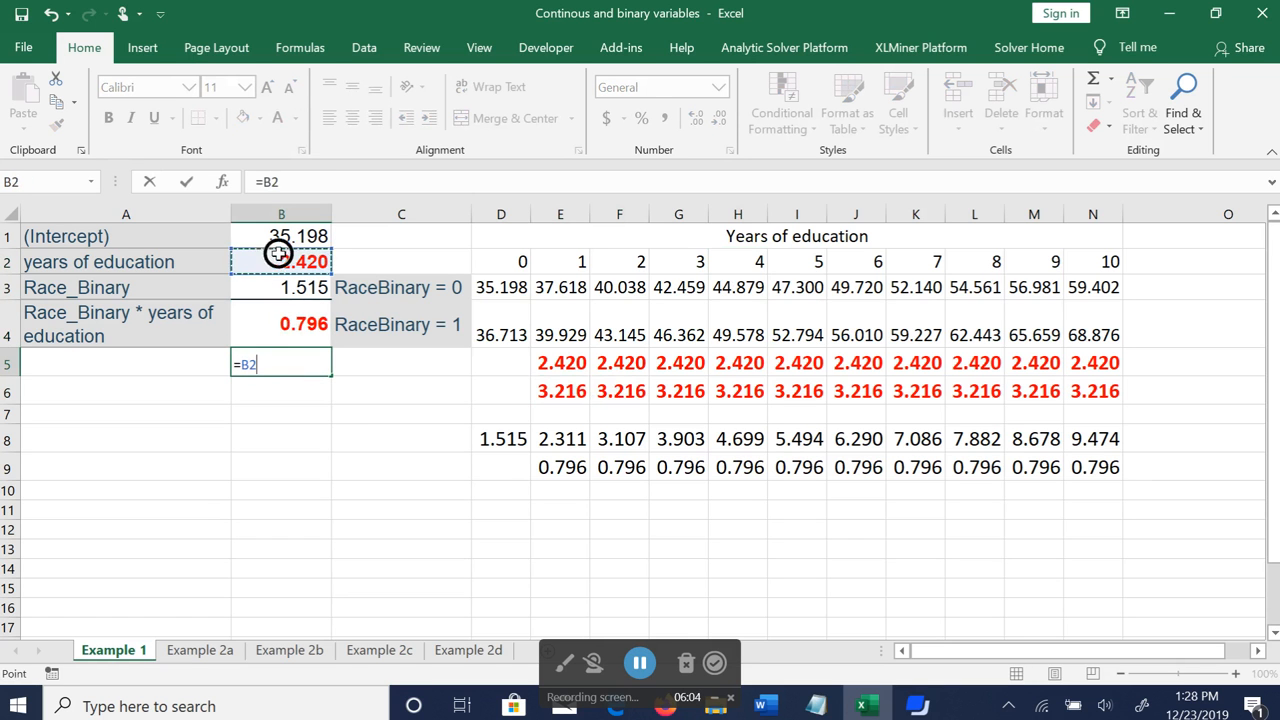
type("+")
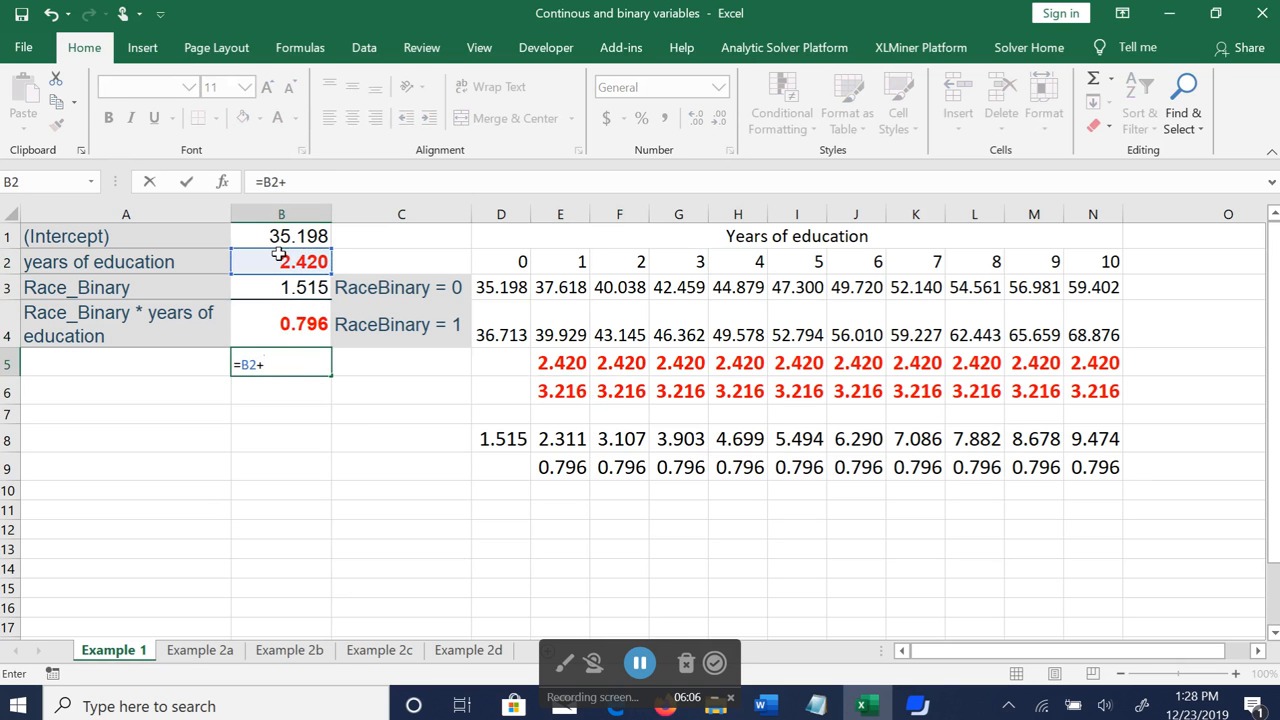
left_click(283, 324)
key("Return")
Compare the coefficient sum in B5 with the yearly difference in E6, referring to the years of education and Race_Binary labels.
left_click(281, 362)
left_click(565, 390)
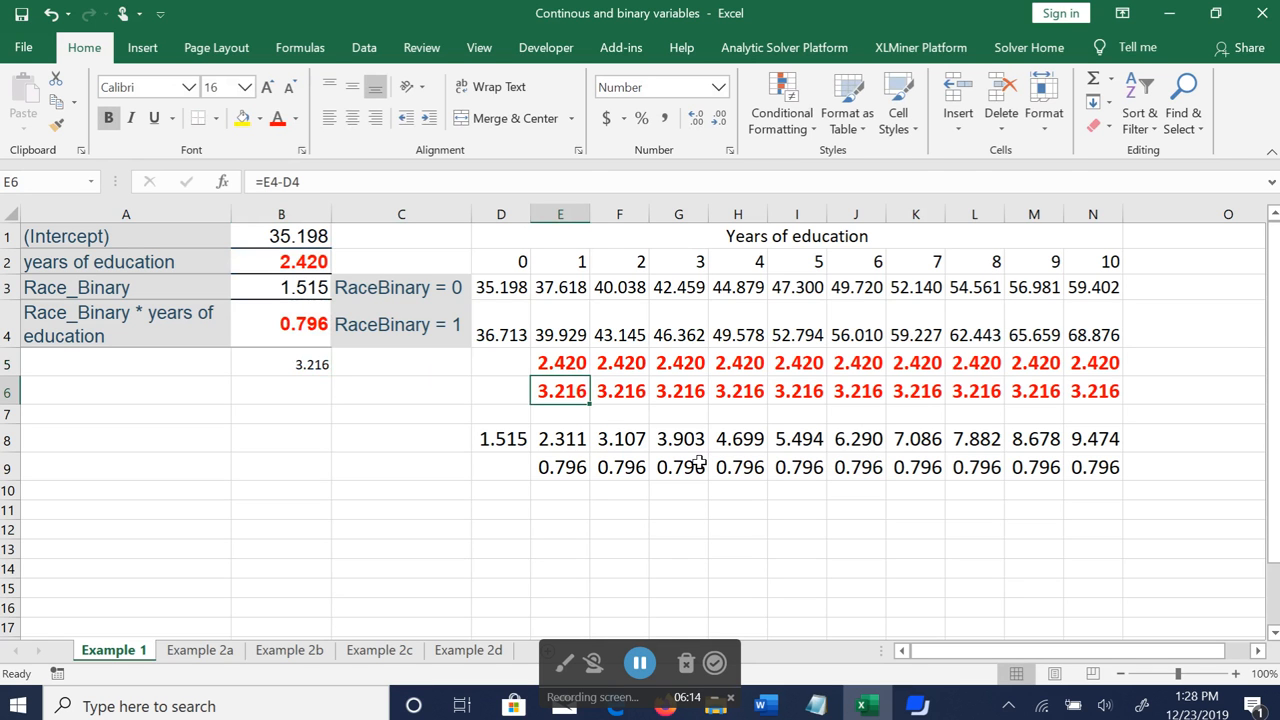
left_click(214, 265)
left_click(186, 289)
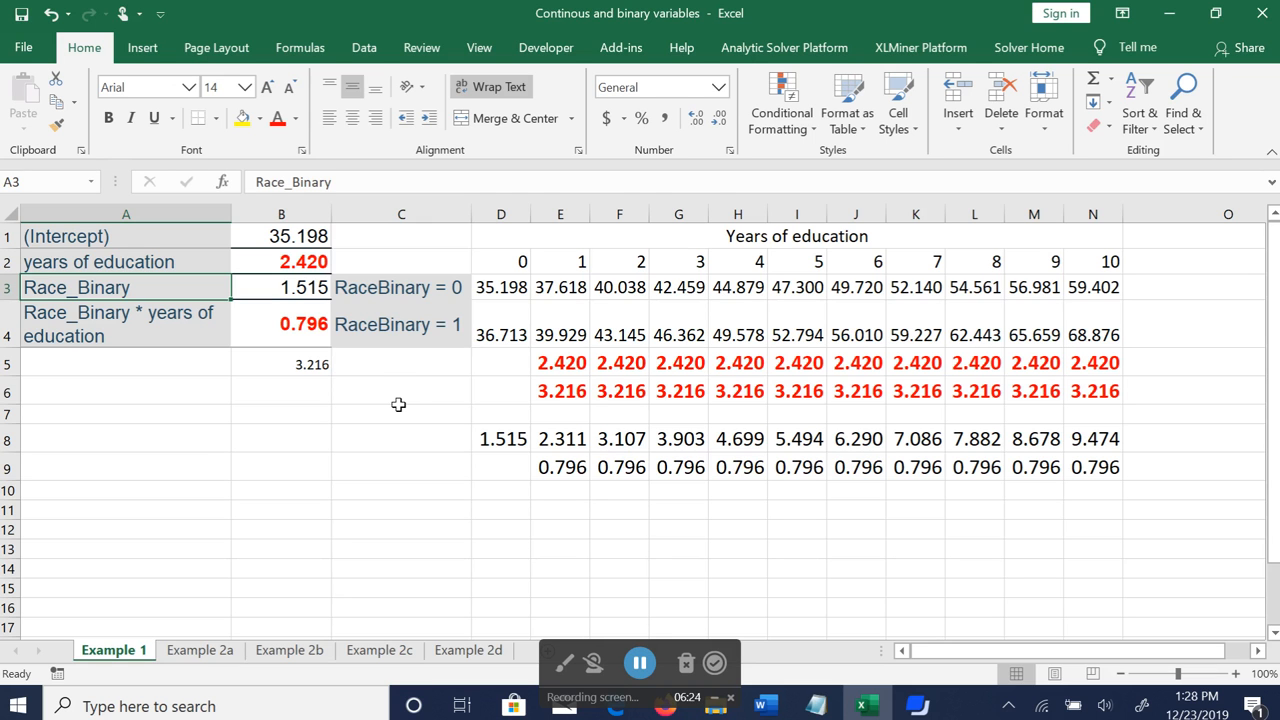
left_click(550, 398)
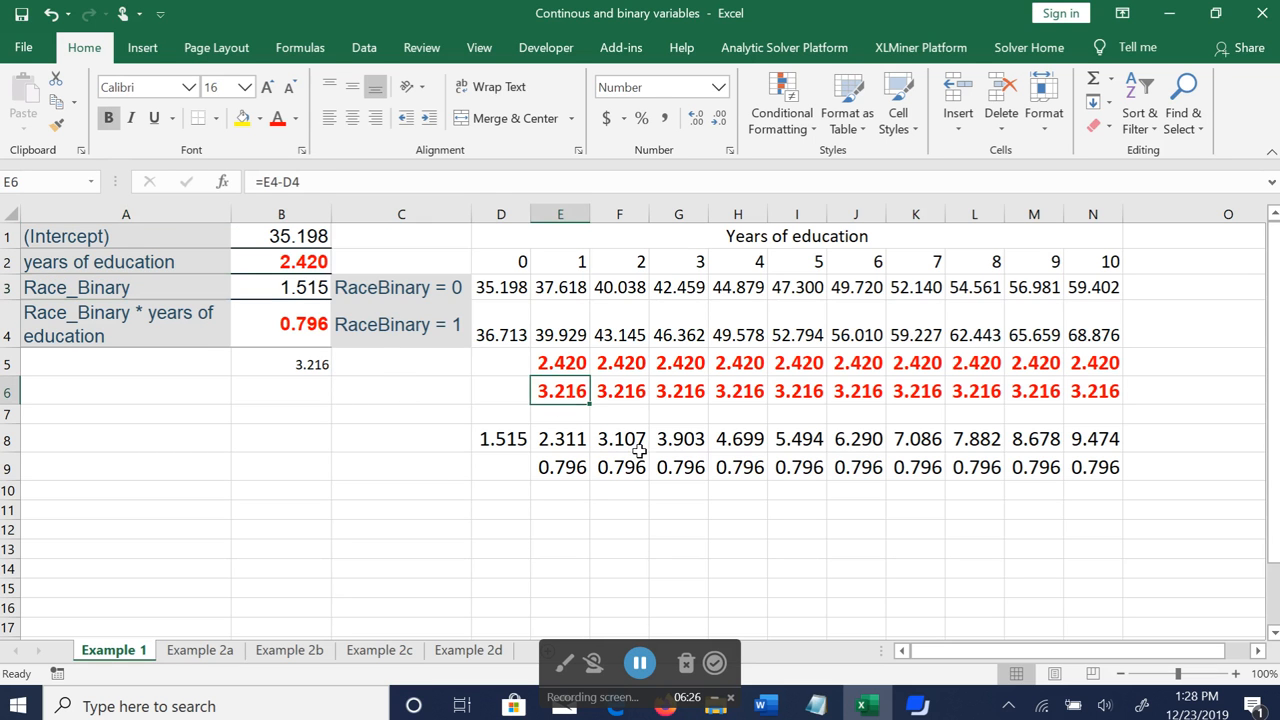
Trace the RaceBinary = 1 group through the years of education headings from 0 to 4 to its yearly difference in E6.
left_click(415, 327)
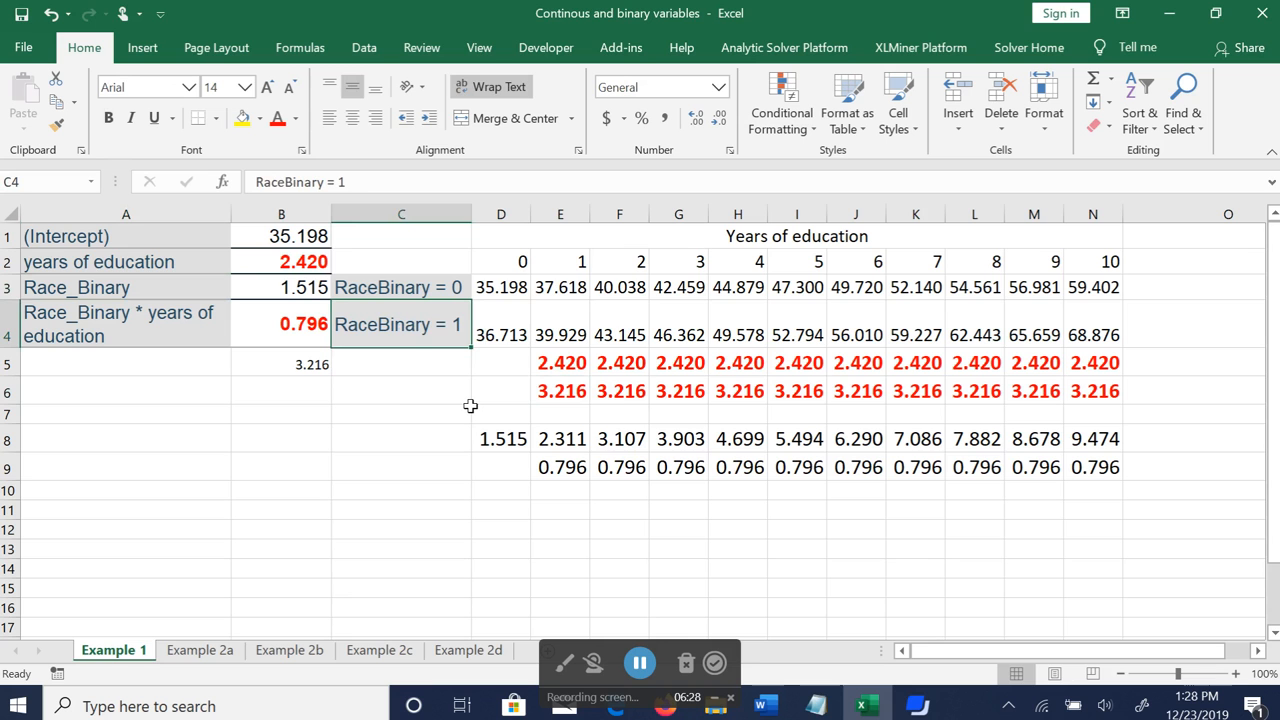
left_click(515, 265)
left_click(569, 261)
left_click(623, 261)
left_click(690, 262)
left_click(773, 263)
left_click(563, 390)
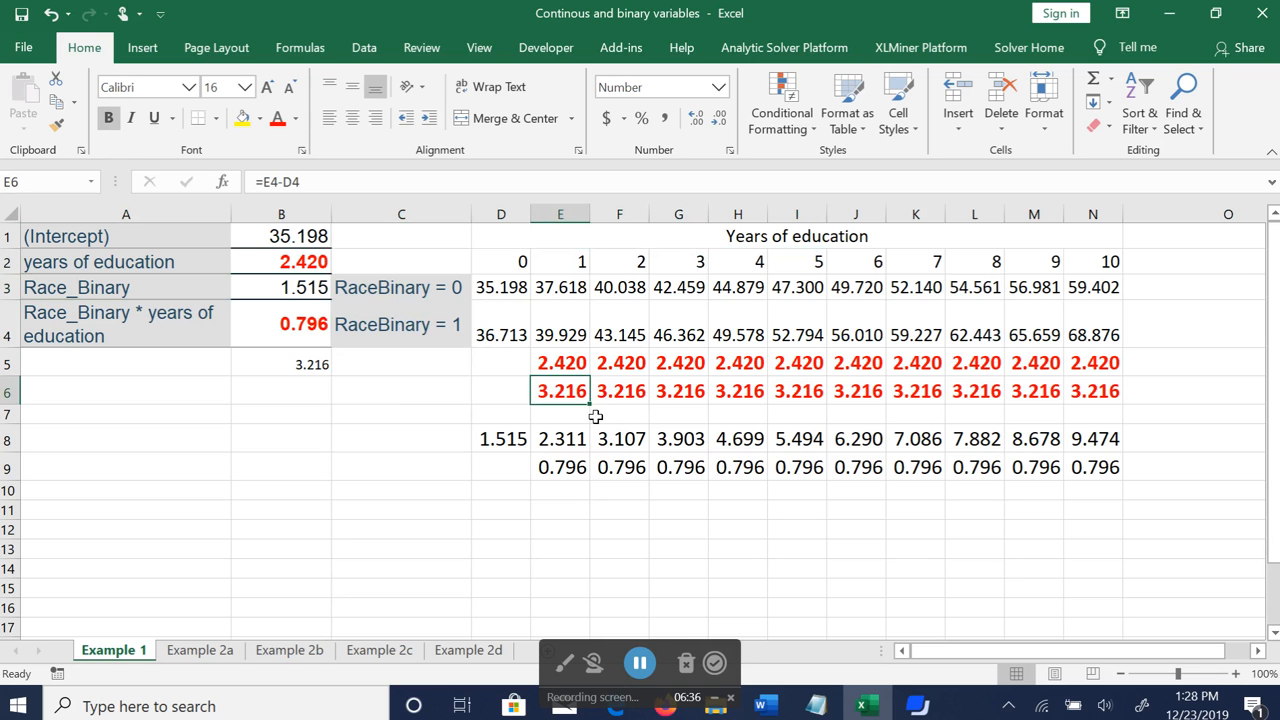
Review the RaceBinary = 1 yearly difference in E6 against the years of education headings from 0 to 6.
left_click(418, 325)
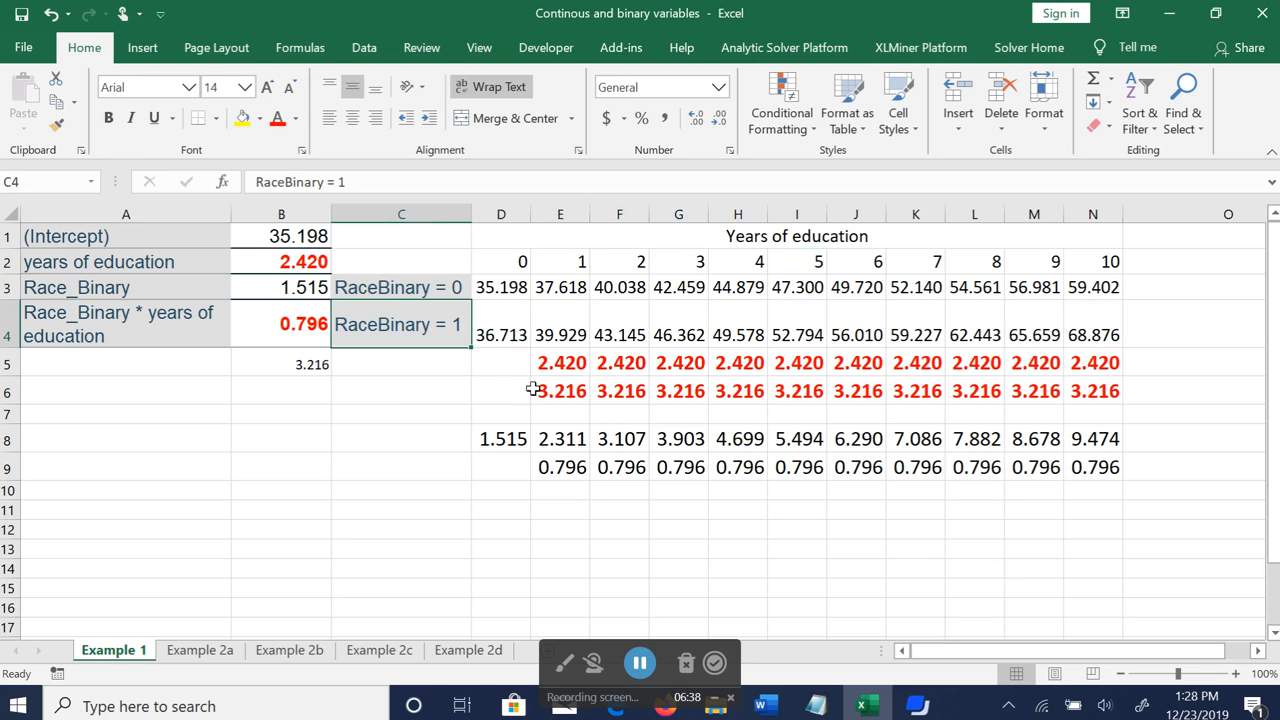
left_click(567, 390)
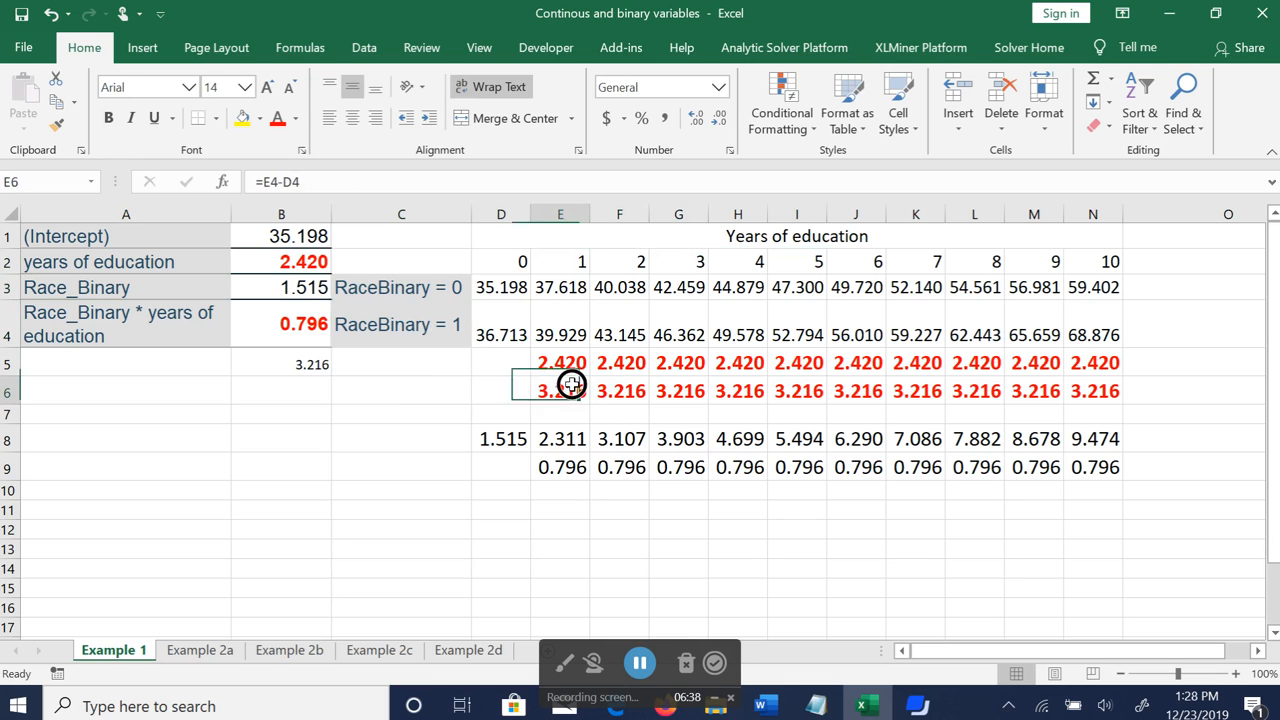
left_click(513, 268)
left_click(578, 263)
left_click(630, 263)
left_click(700, 264)
left_click(755, 262)
left_click(810, 262)
left_click(865, 262)
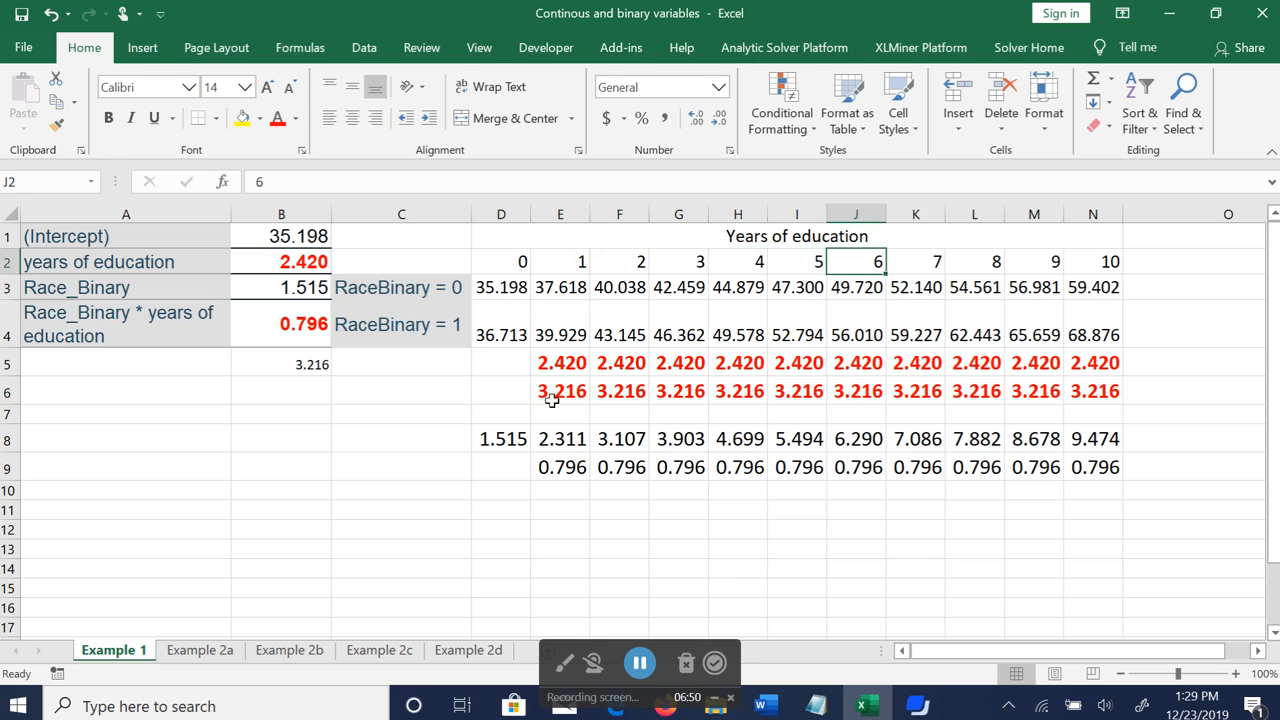
Compare the two RaceBinary groups through the group differences in D8:H8 and the change formula in E9.
left_click(438, 288)
left_click(428, 331)
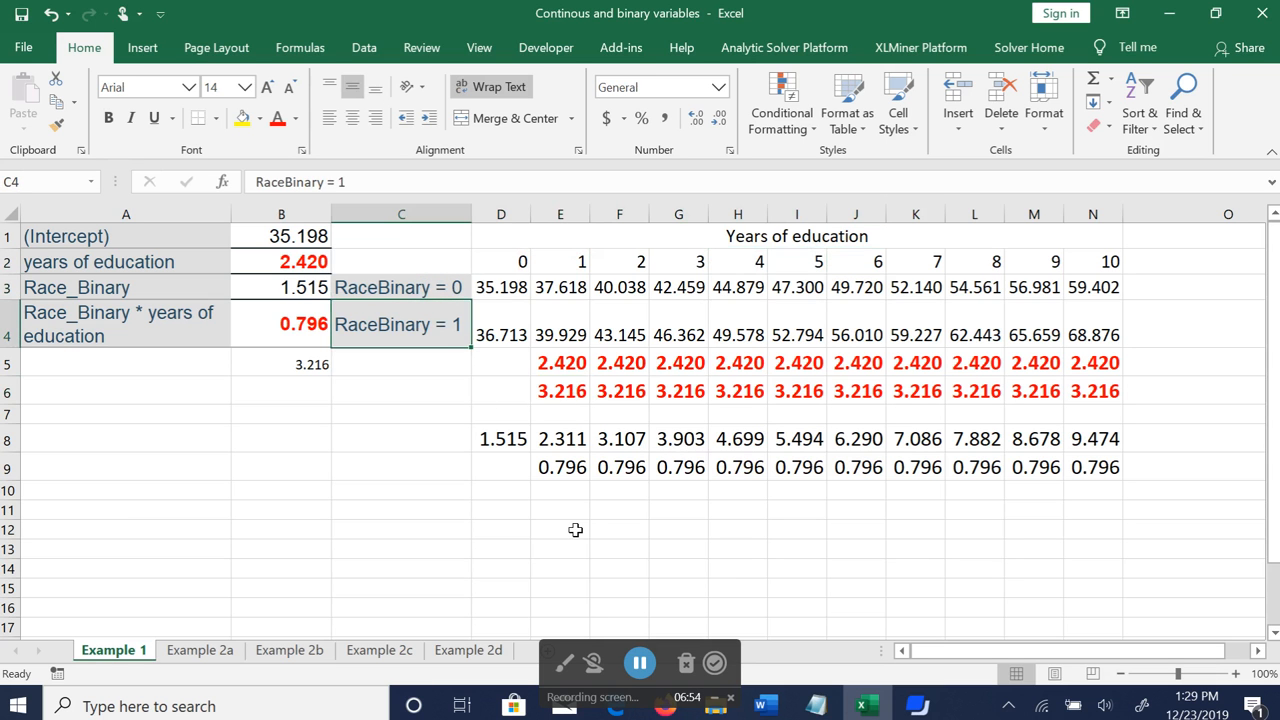
left_click(500, 436)
left_click(578, 436)
left_click(625, 438)
left_click(672, 440)
left_click(745, 438)
left_click(566, 470)
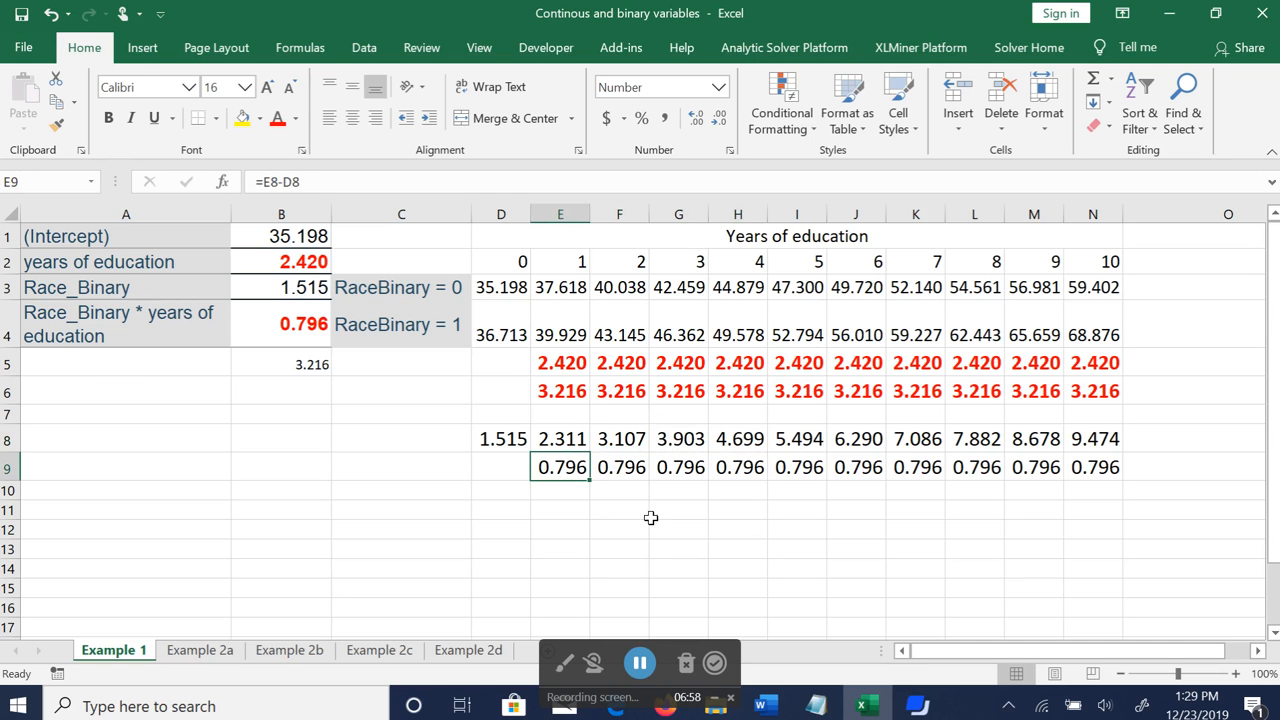
Examine the group difference formulas in D8, E8 and F8 for 0, 1 and 2 years of education.
left_click(512, 436)
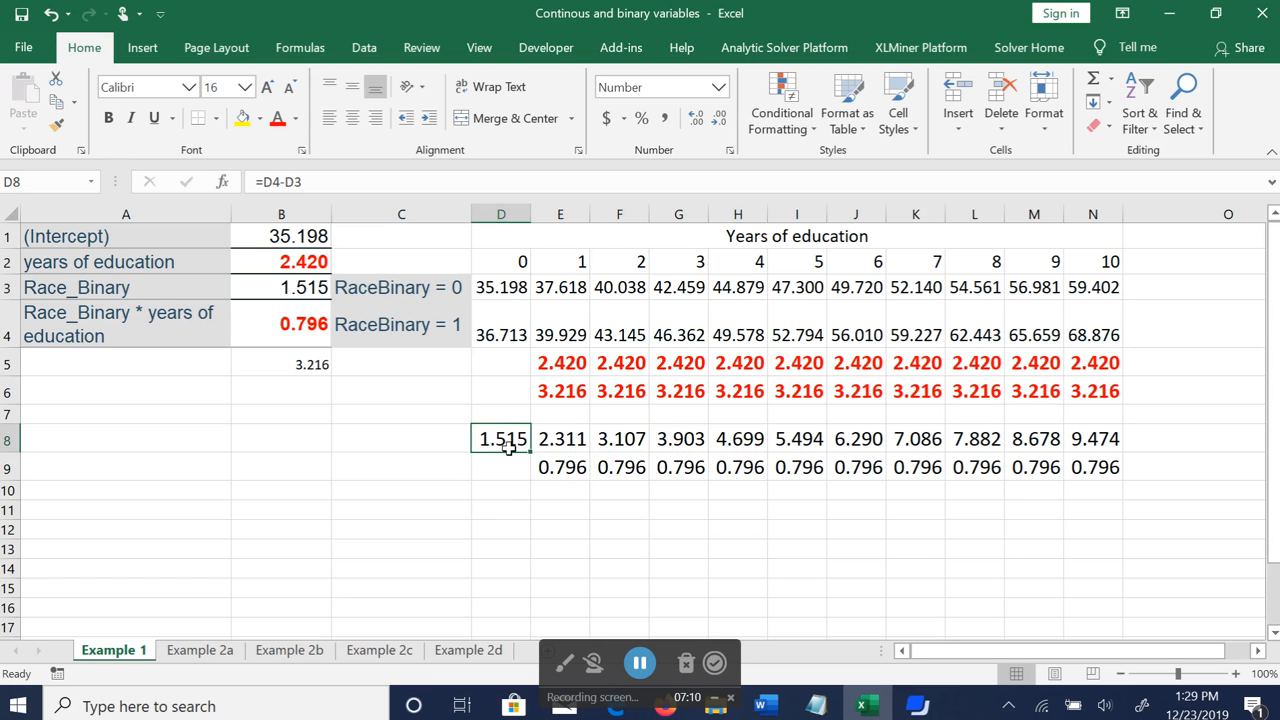
left_click(572, 214)
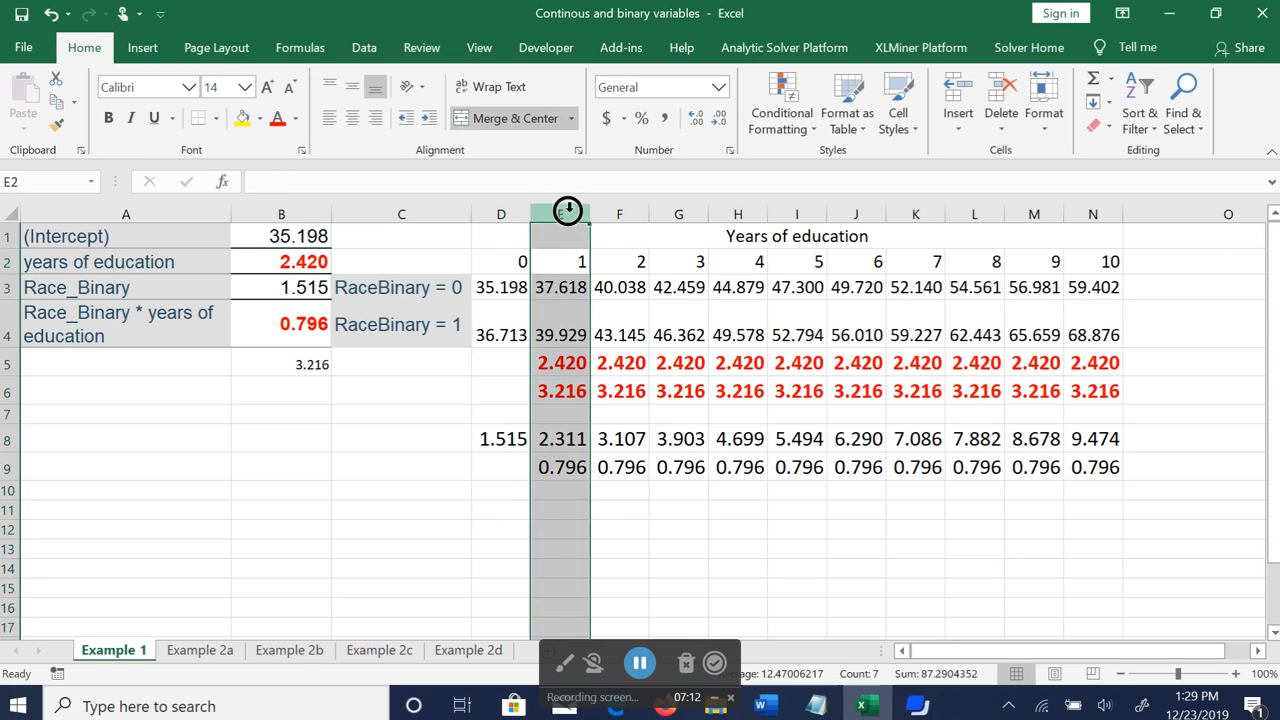
left_click(562, 441)
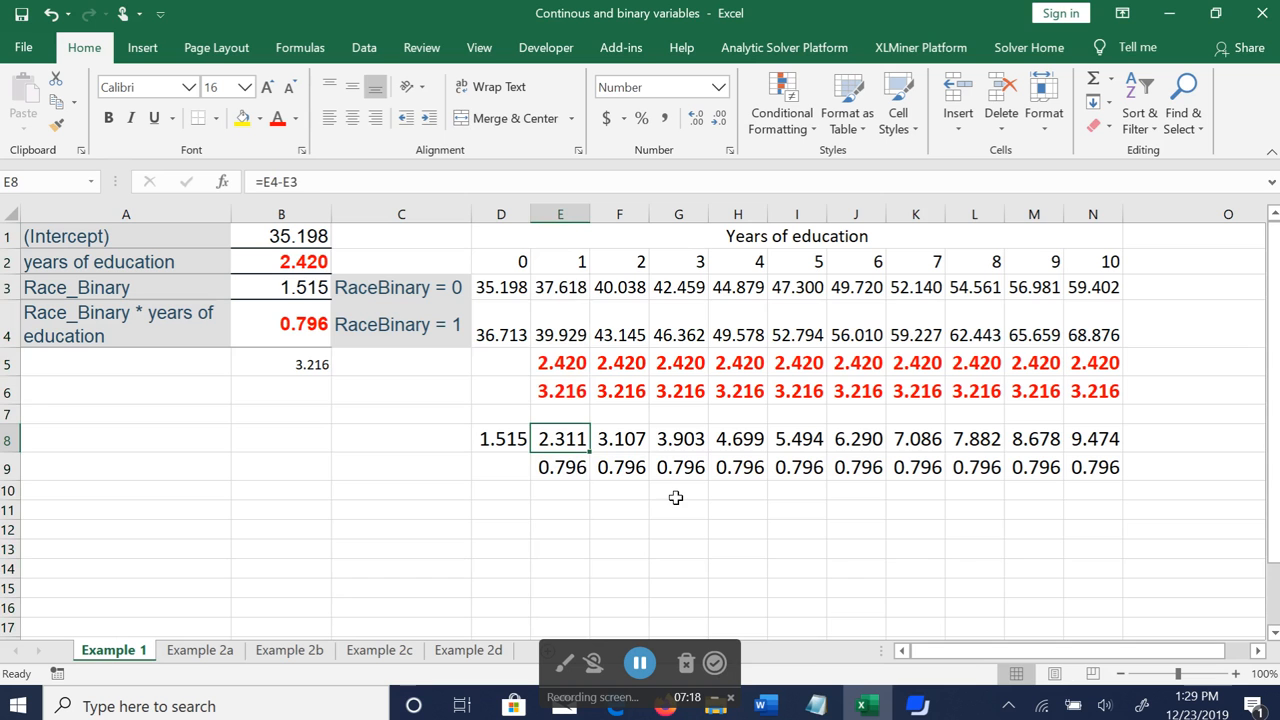
left_click(622, 214)
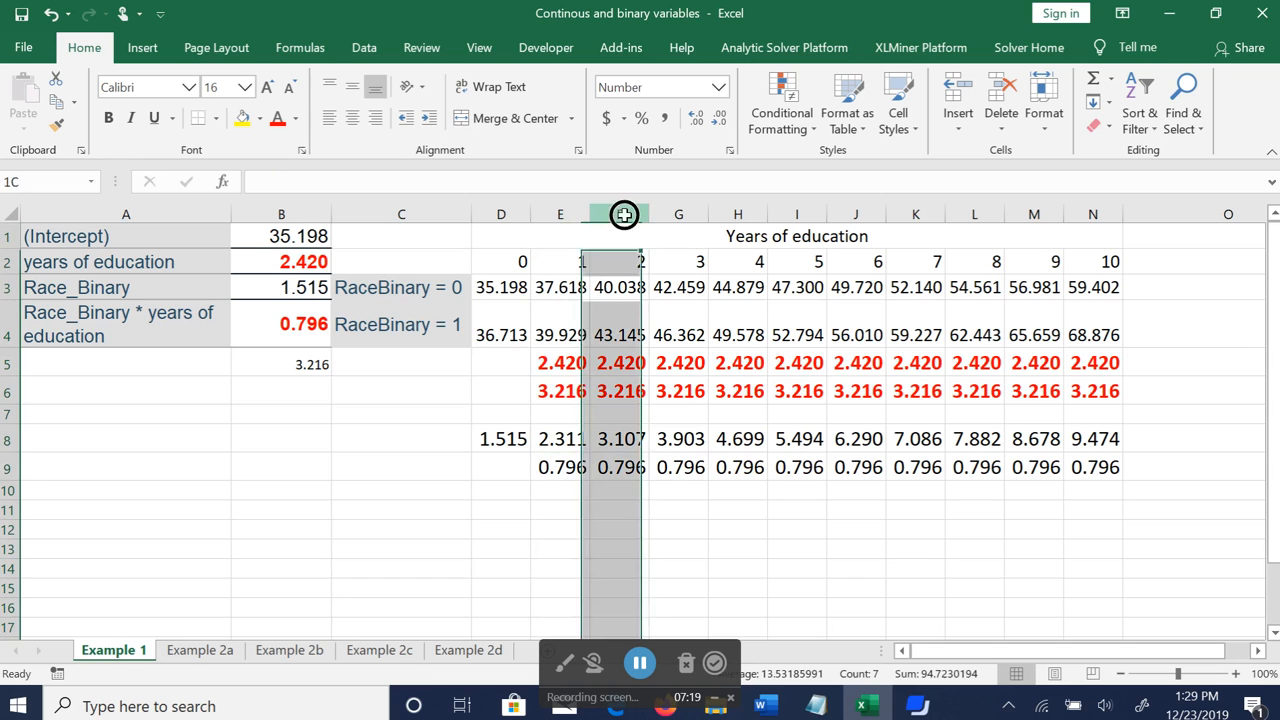
left_click(628, 439)
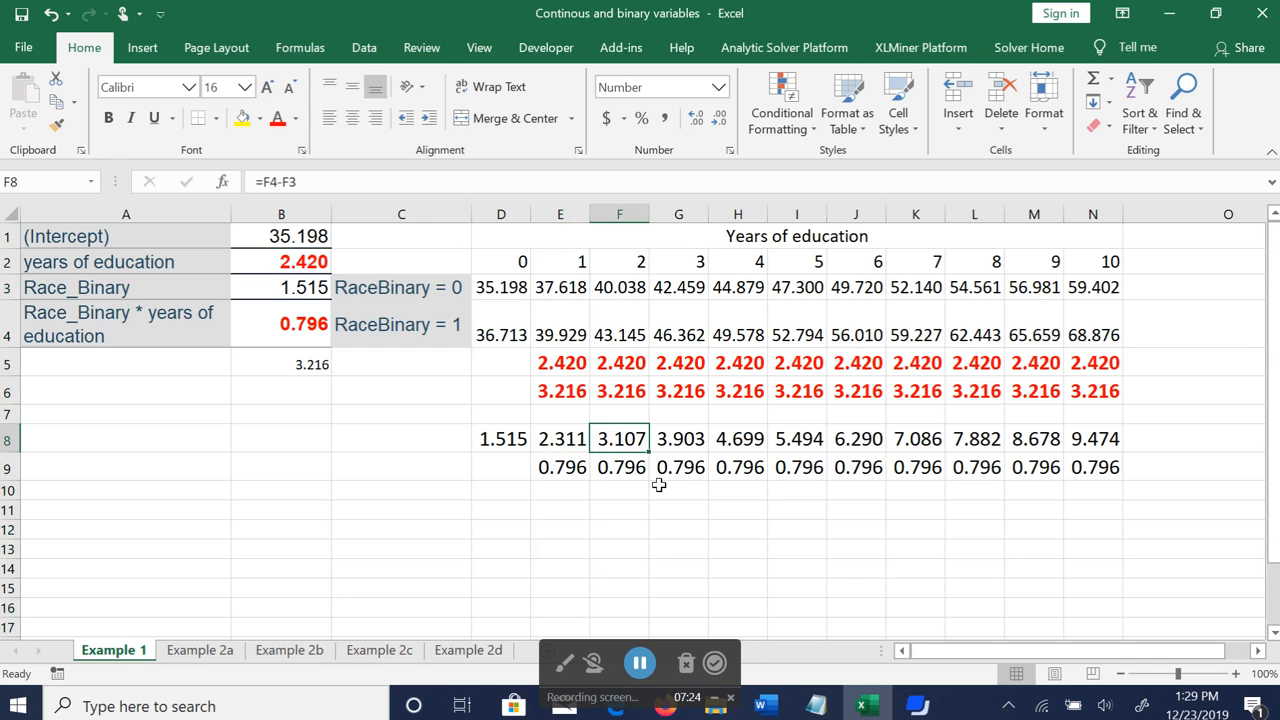
Follow the group differences from G8 to K8 and compare their change in E9 with the Race_Binary * years of education coefficient in B4.
left_click(665, 444)
left_click(740, 440)
left_click(812, 440)
left_click(870, 440)
left_click(921, 438)
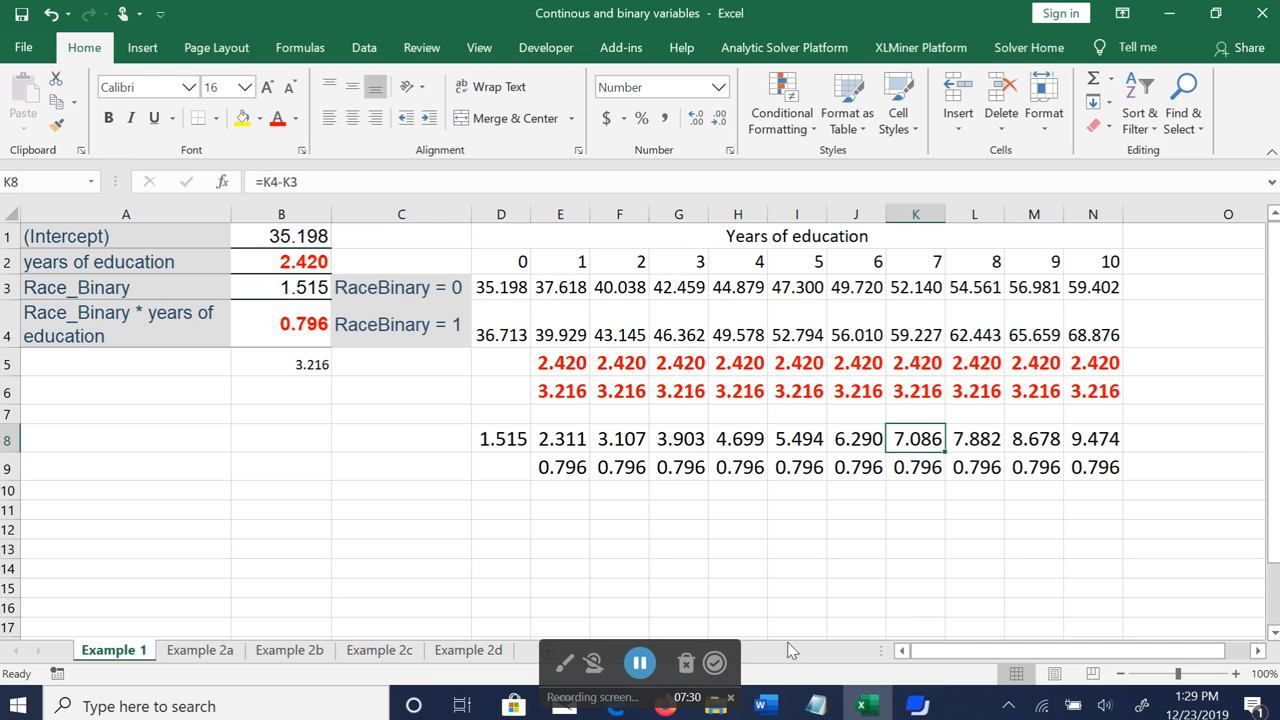
left_click(565, 470)
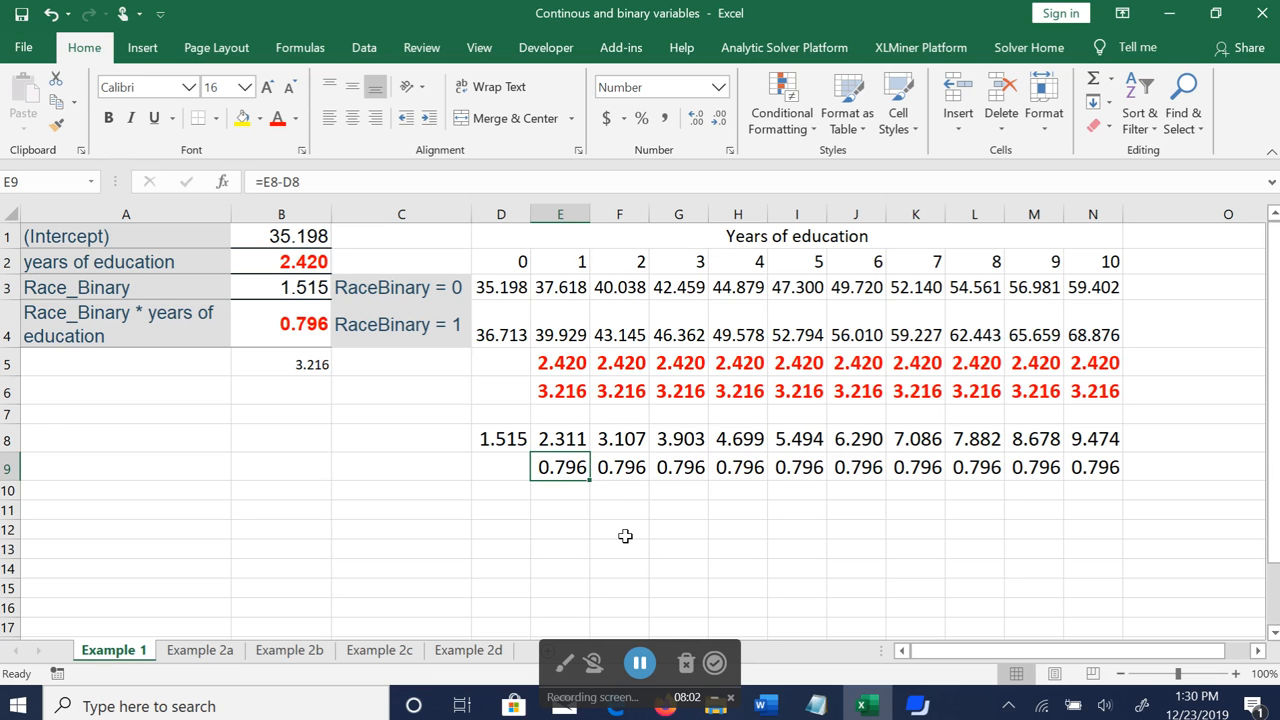
left_click(293, 318)
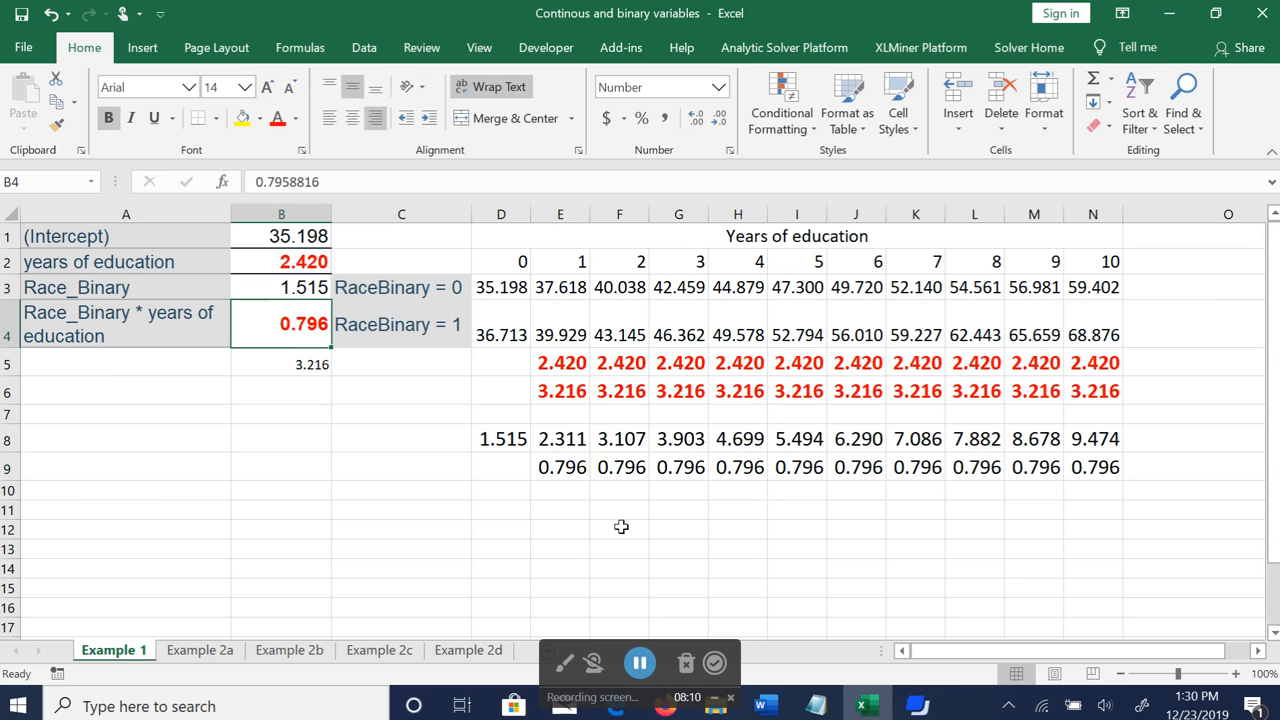
Plot the RaceBinary = 0 and RaceBinary = 1 rows in C3:N4 as a line chart to compare their slopes, and delete the chart.
left_click_drag(509, 289, 651, 334)
left_click_drag(417, 289, 1088, 323)
left_click(141, 50)
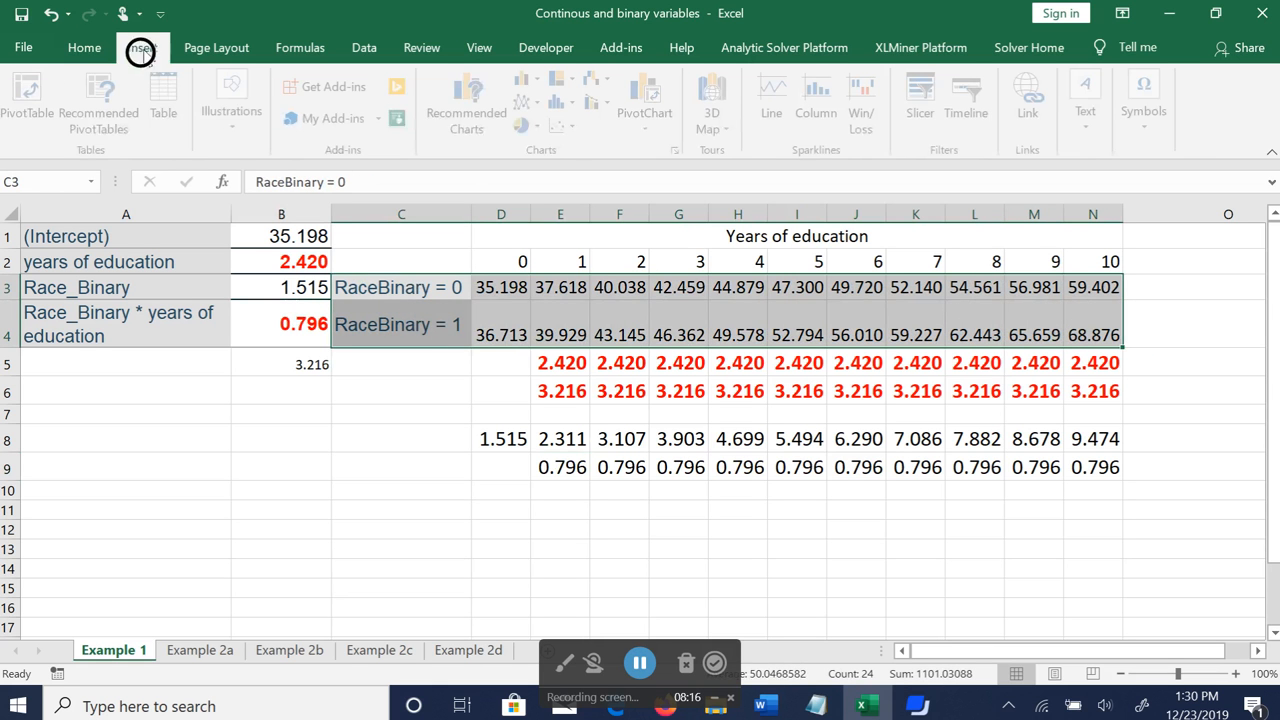
left_click(527, 102)
left_click(544, 165)
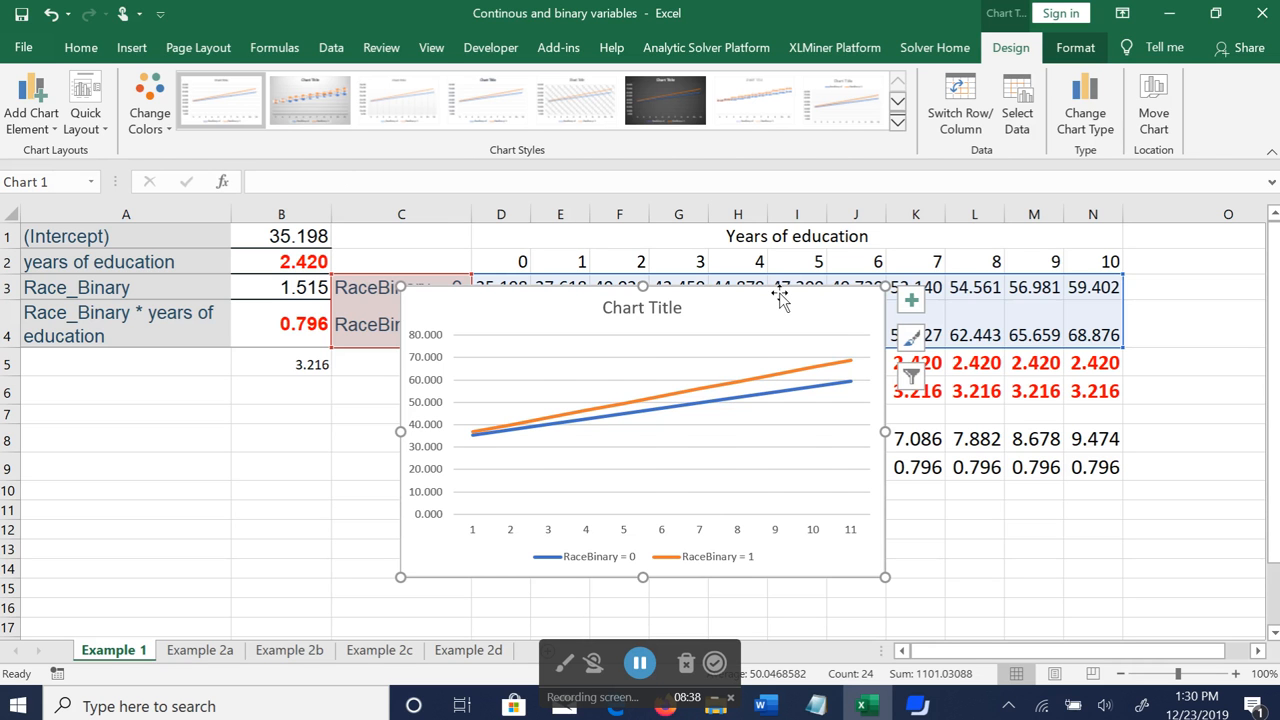
key("Delete")
left_click(614, 392)
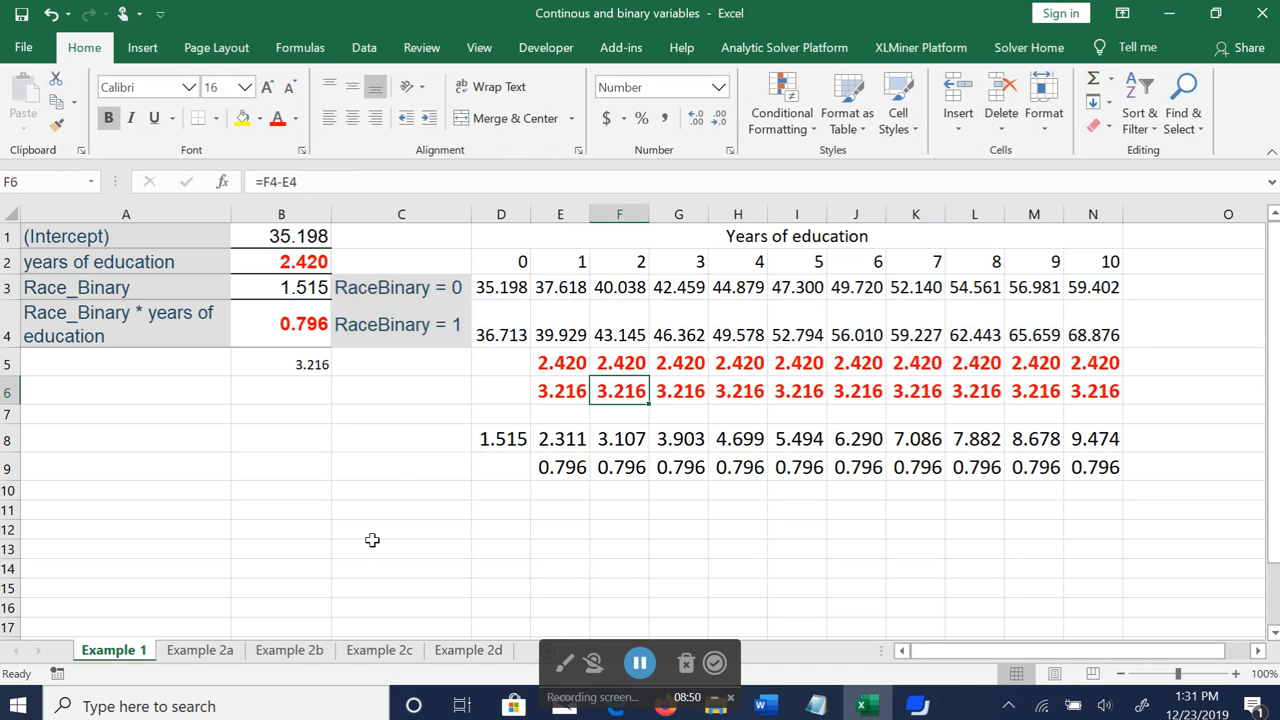
Open the Example 2a sheet and review its years of education, yrs of work experience and Race_Binary labels.
left_click(201, 651)
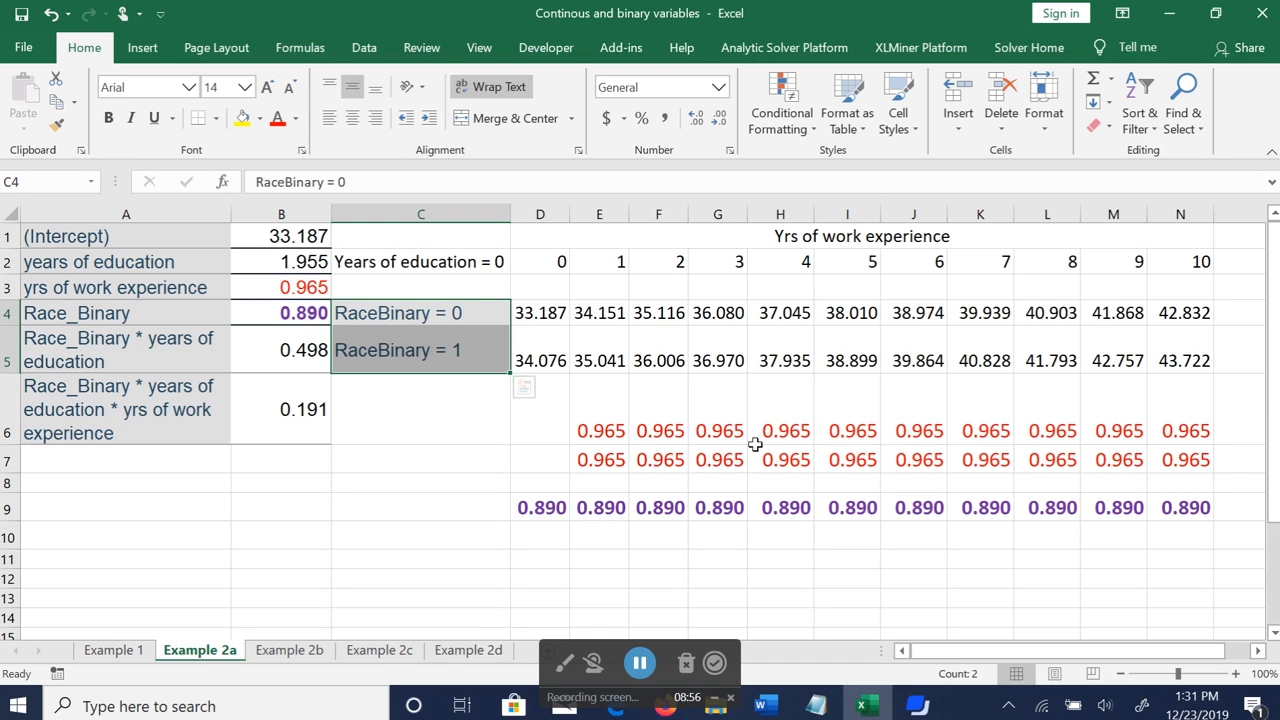
left_click(454, 313)
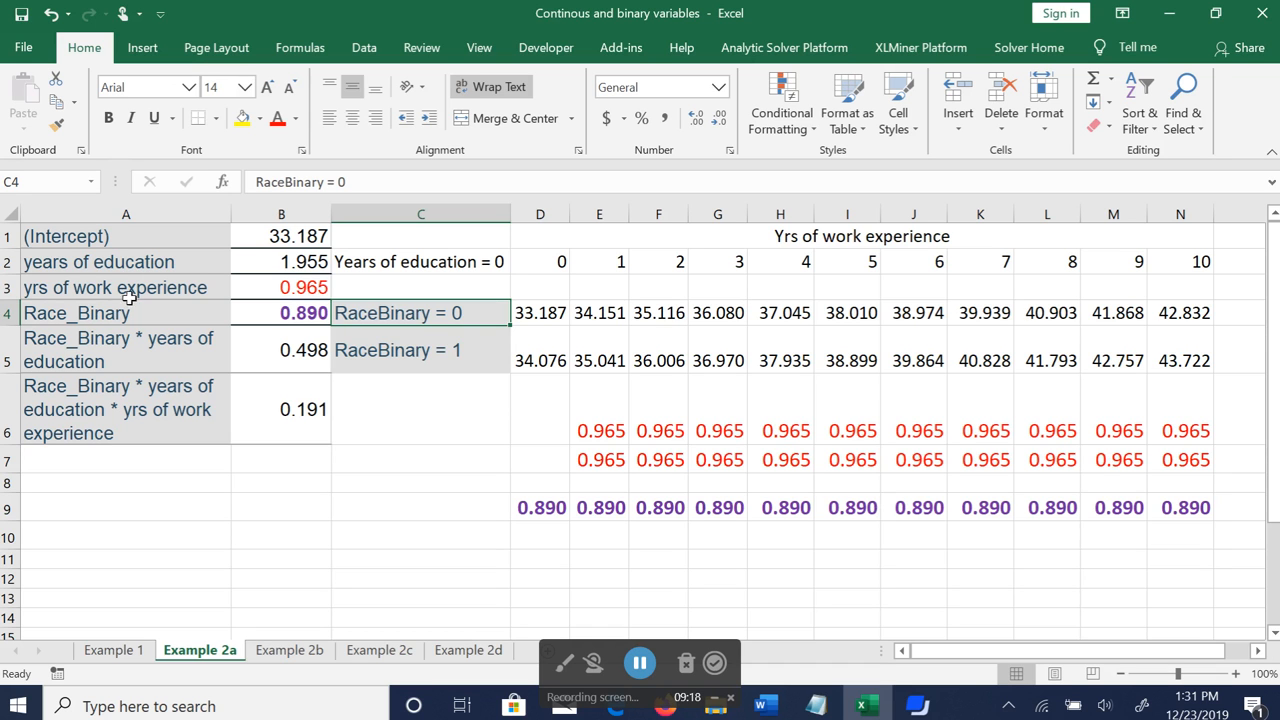
left_click(148, 264)
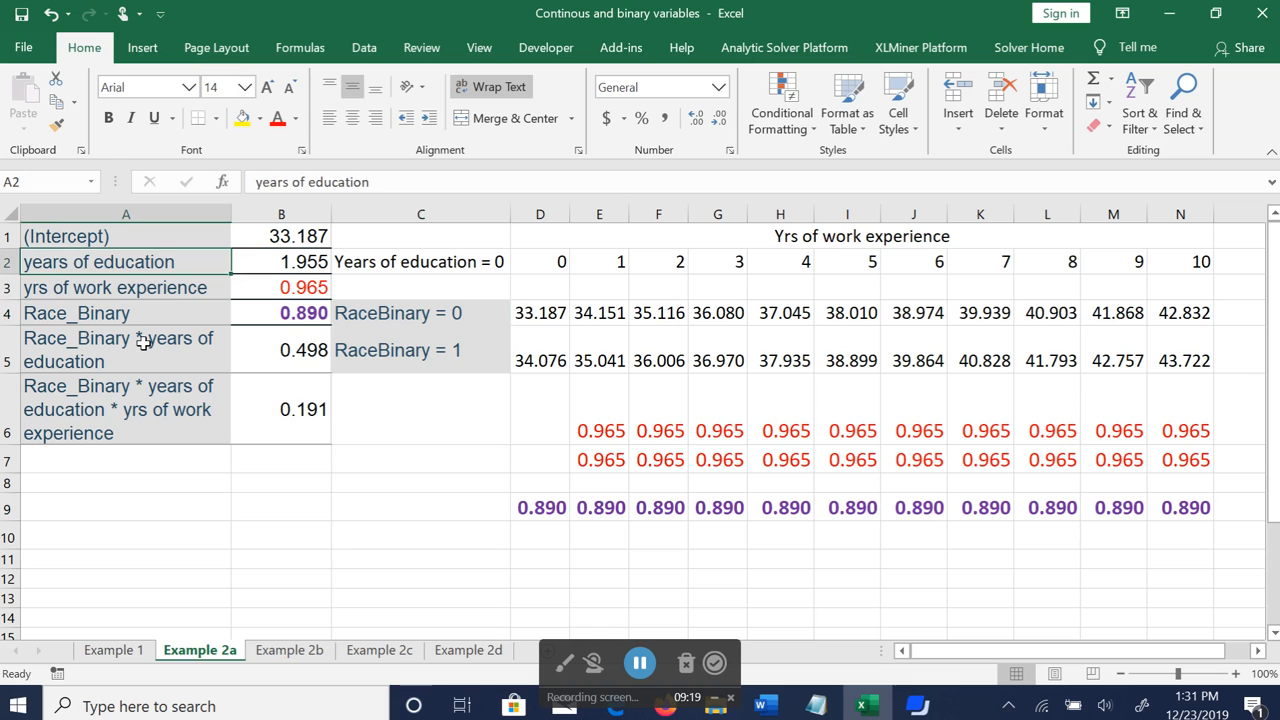
left_click(153, 288)
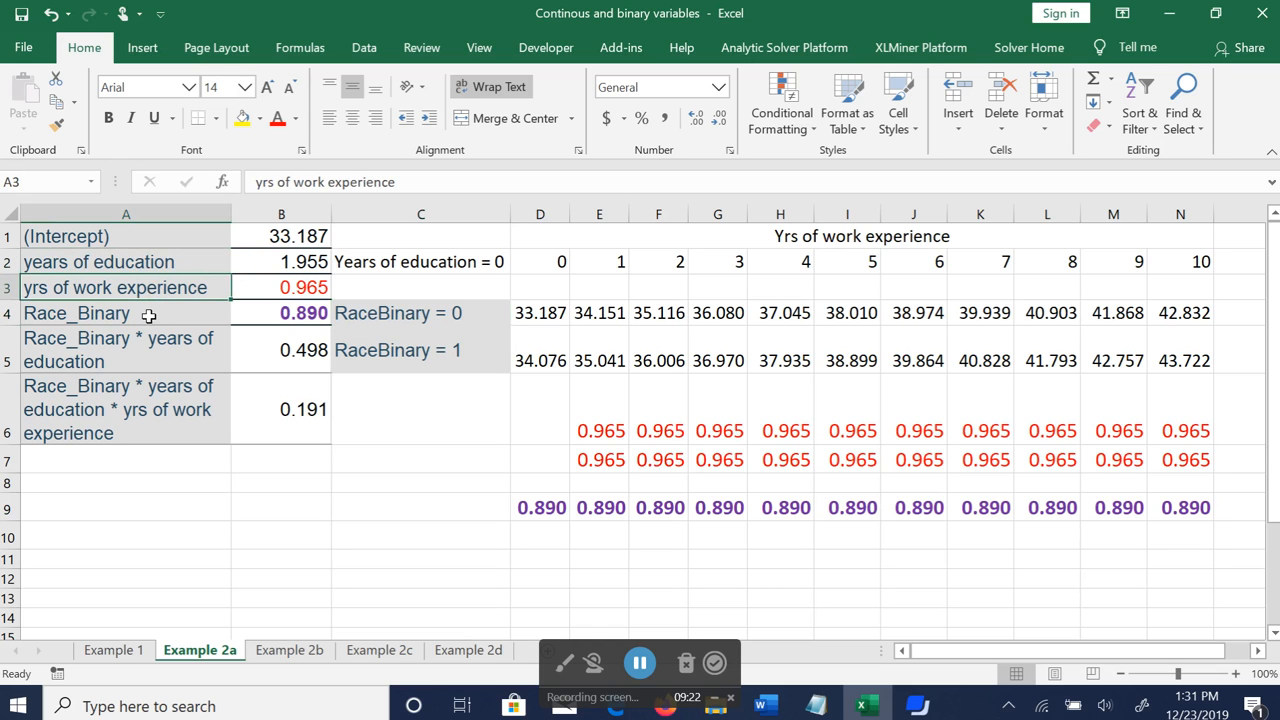
left_click(148, 314)
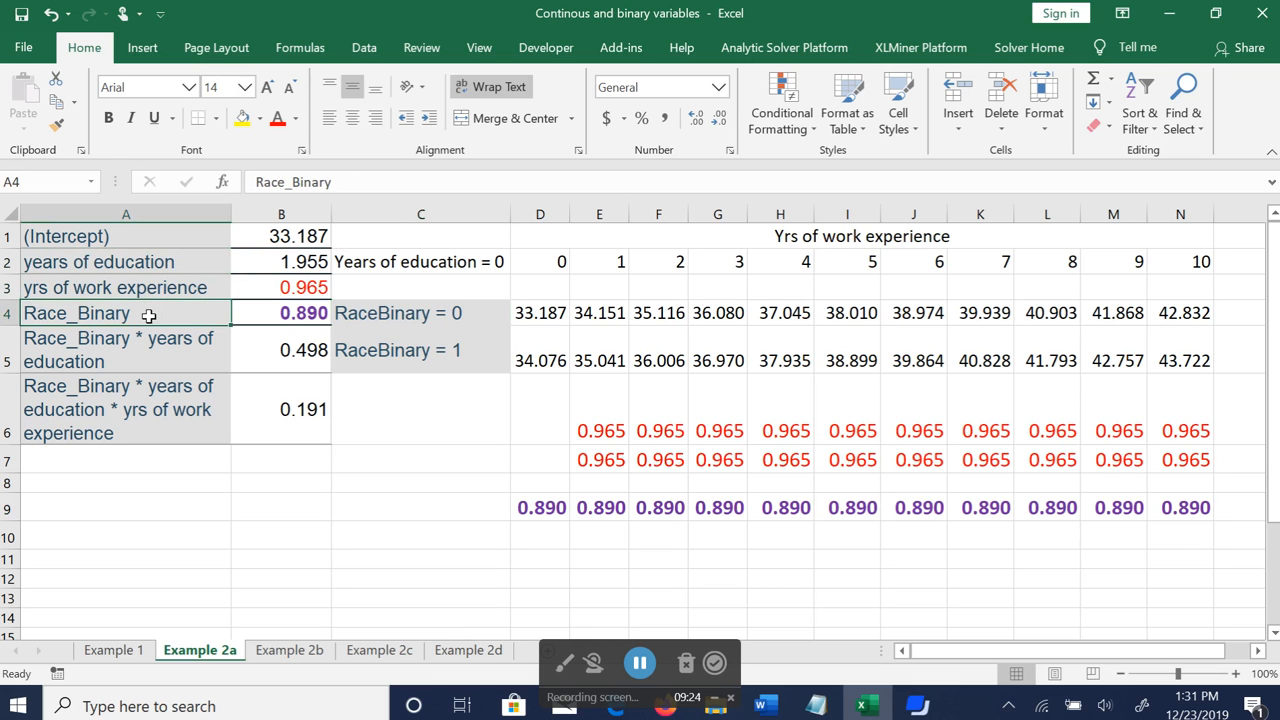
Examine the Yrs of work experience headings from 0 to 10 in row 2 under the Years of education = 0 condition.
left_click(840, 233)
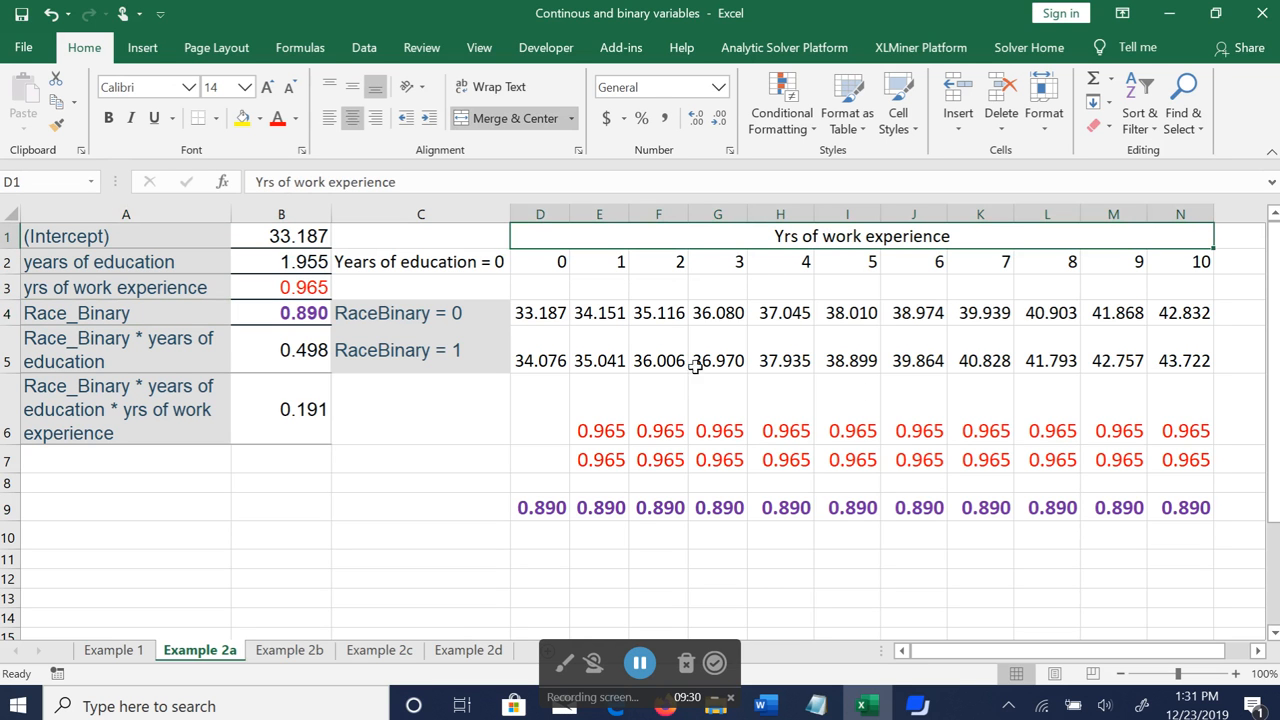
left_click(466, 263)
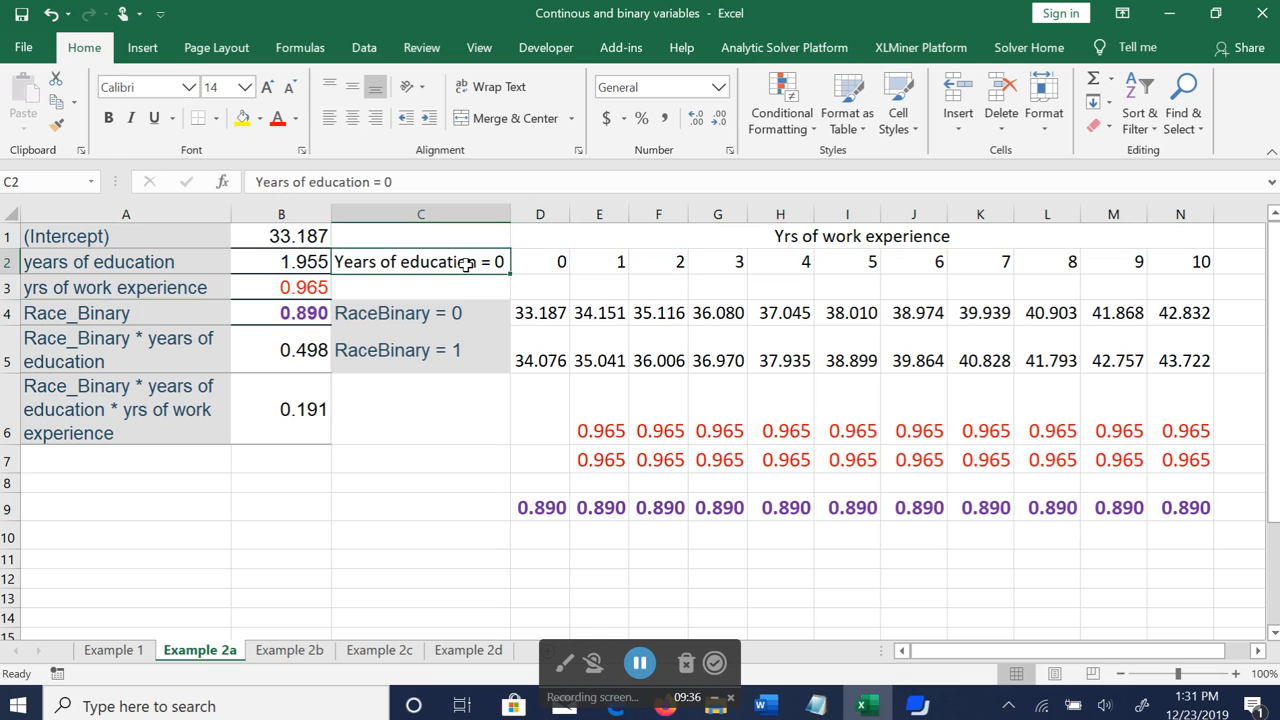
left_click(550, 261)
left_click(605, 258)
left_click(663, 260)
left_click(720, 260)
left_click(791, 260)
left_click(840, 261)
left_click(918, 262)
left_click(968, 262)
left_click(1056, 262)
left_click(1125, 261)
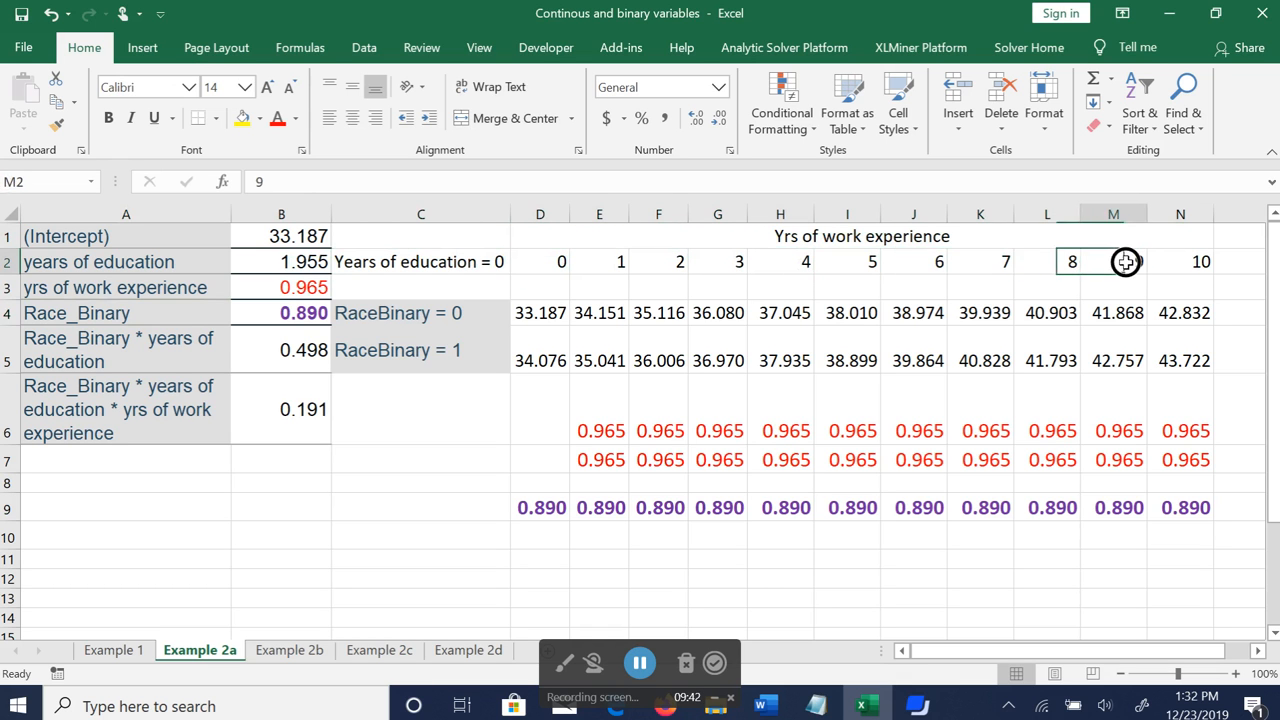
left_click(1200, 261)
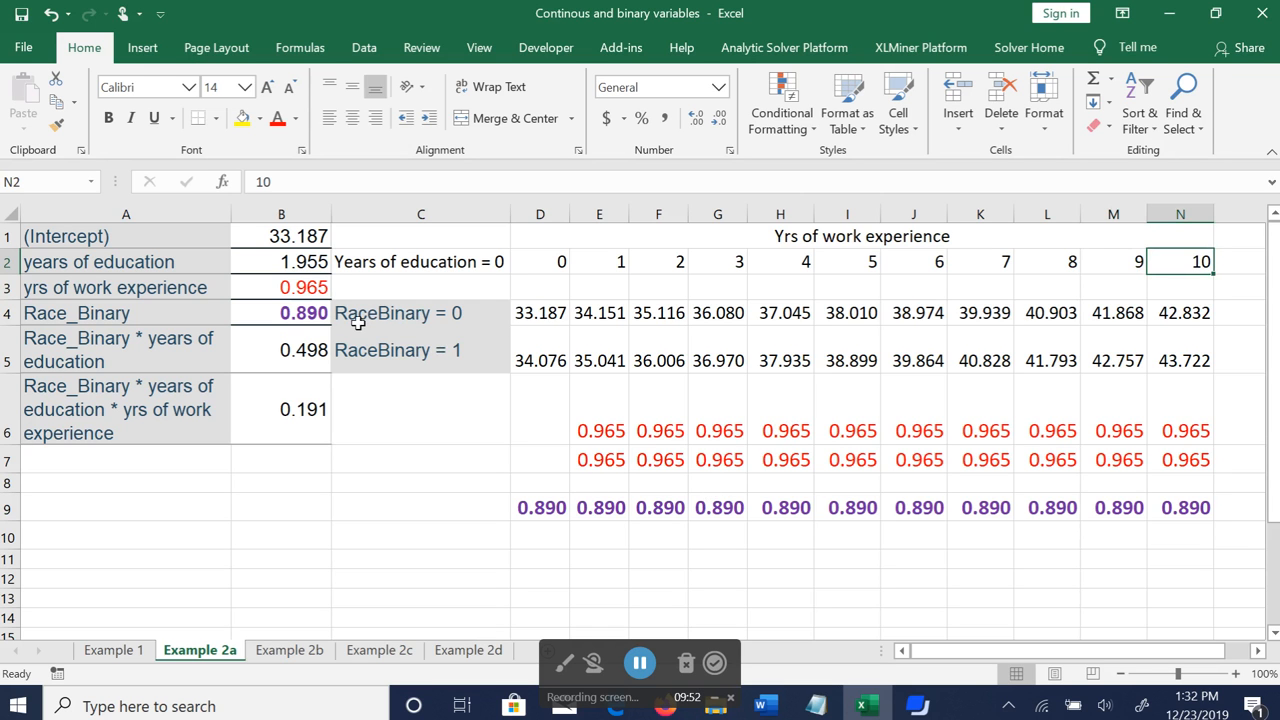
Review the RaceBinary = 0 prediction formulas in D4:J4 and fill the D4 formula across to N4.
left_click(545, 314)
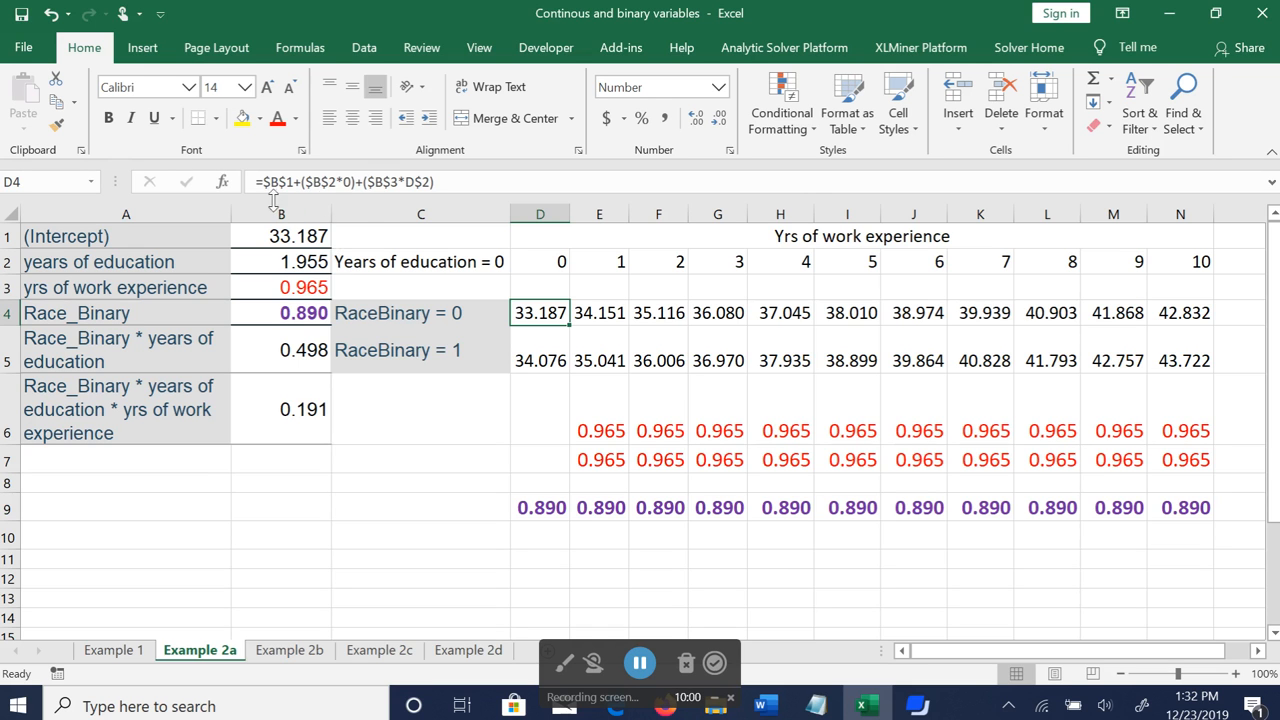
left_click(613, 314)
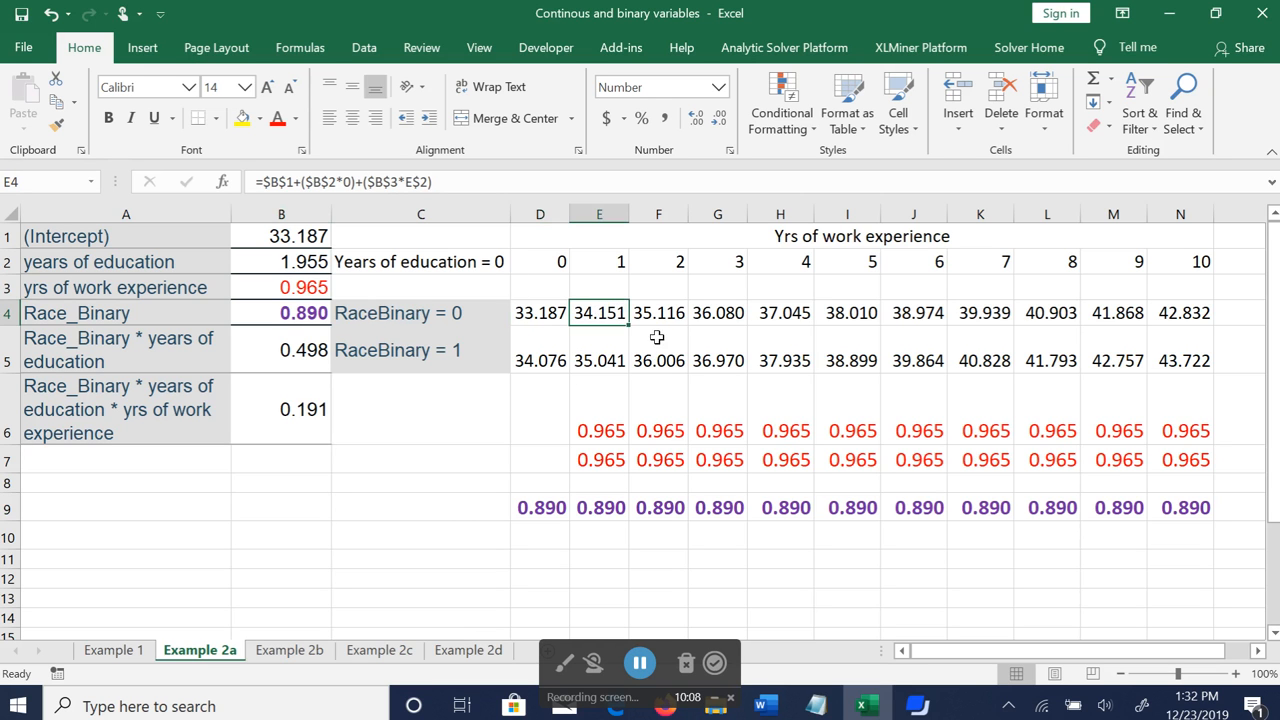
left_click(665, 313)
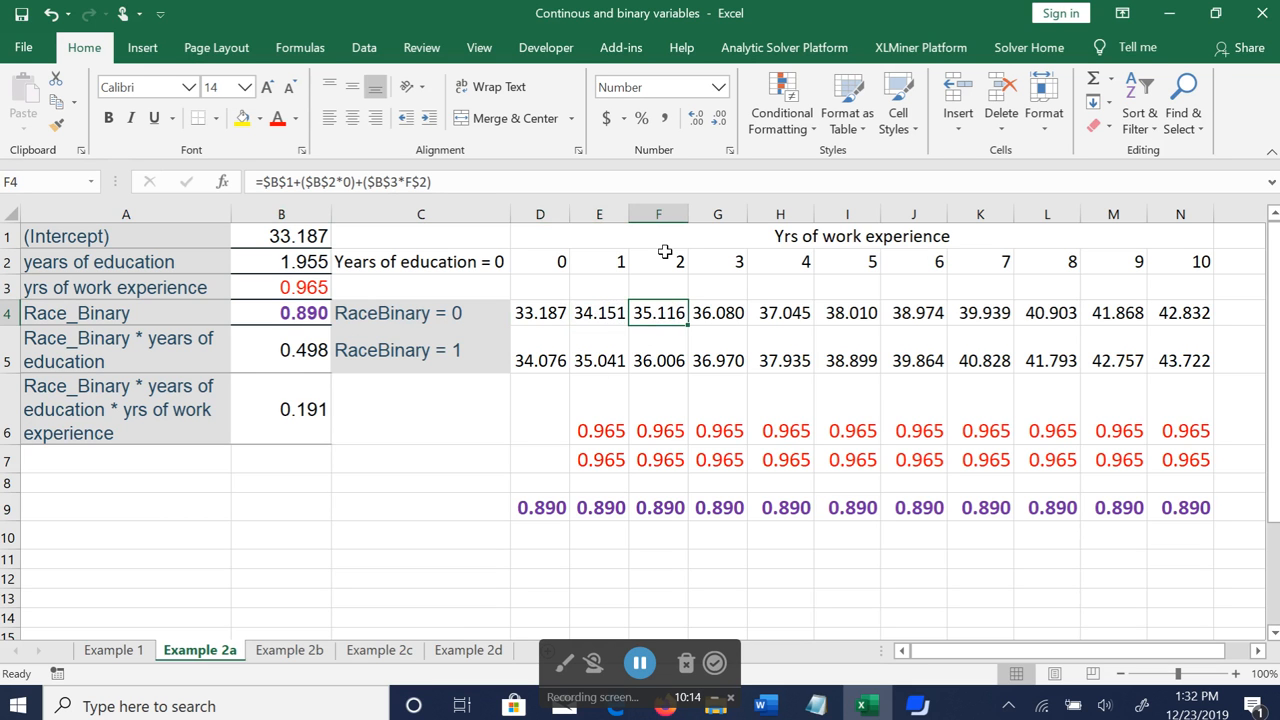
left_click(712, 312)
left_click(783, 312)
left_click(850, 312)
left_click(920, 313)
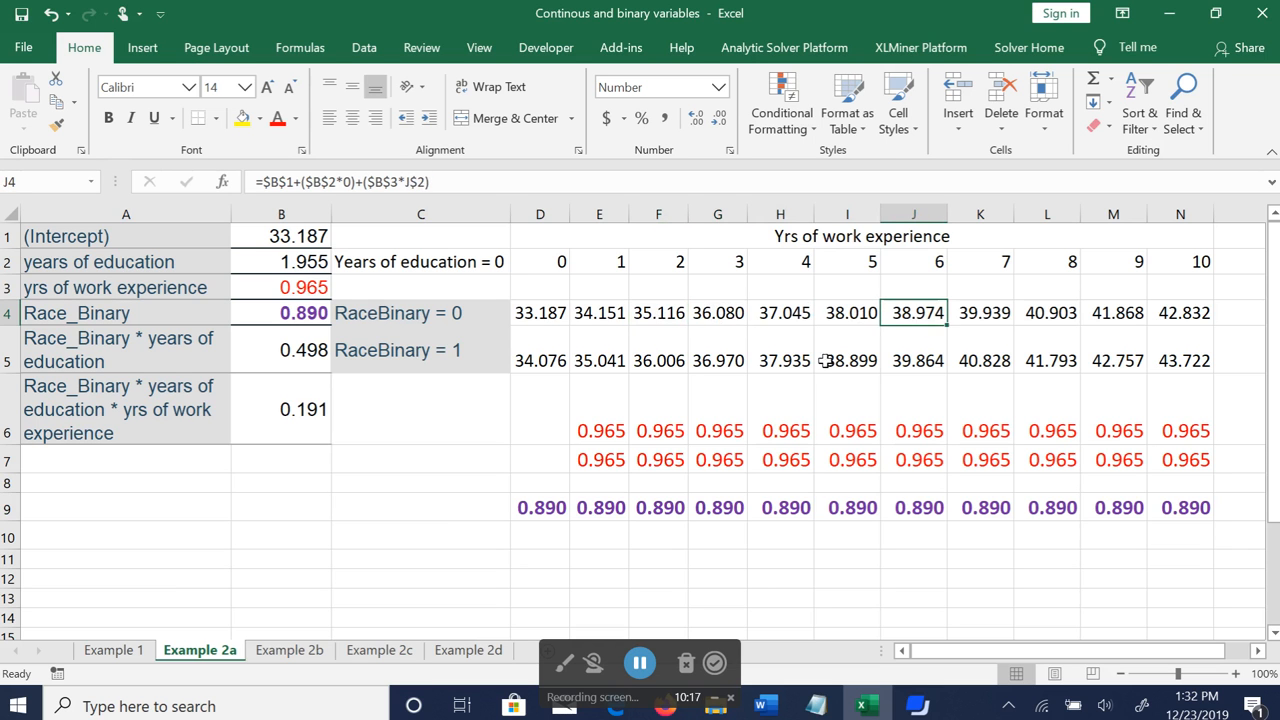
left_click(532, 315)
left_click_drag(595, 320, 1190, 318)
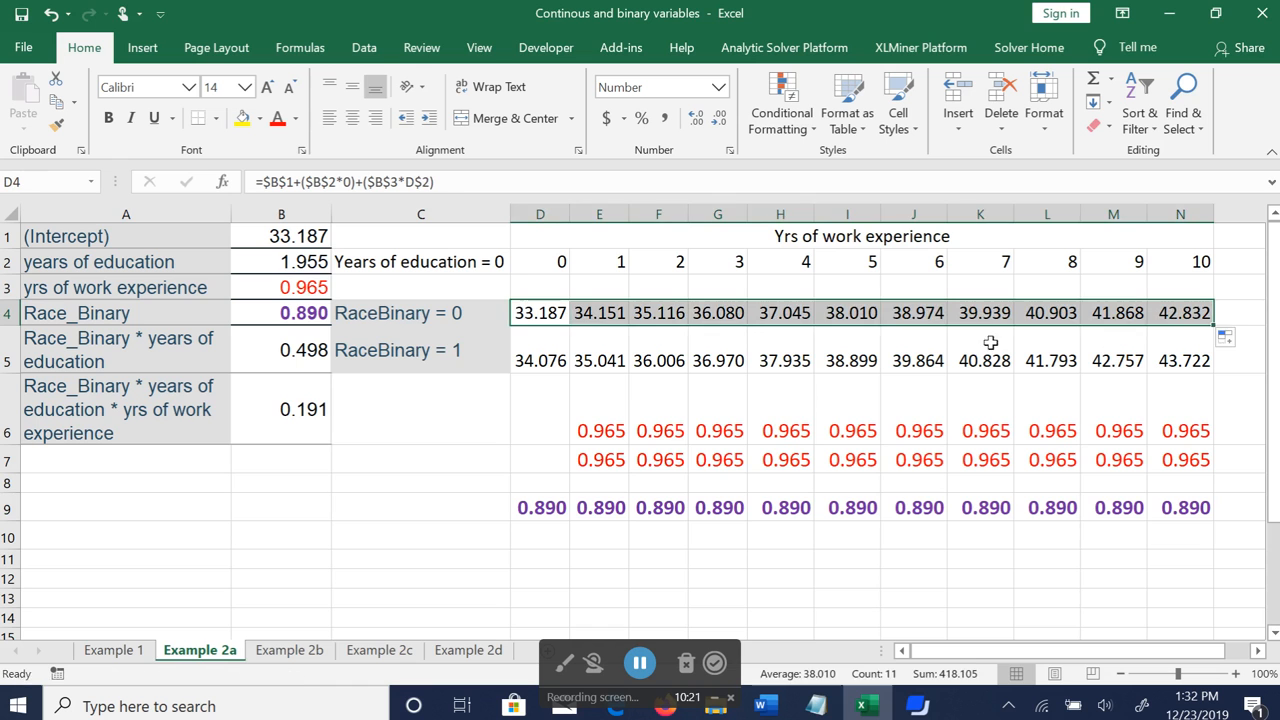
Inspect the RaceBinary = 1 prediction formula in D5, its coefficient references and the Race_Binary label, and the matching formula in E5.
left_click(543, 352)
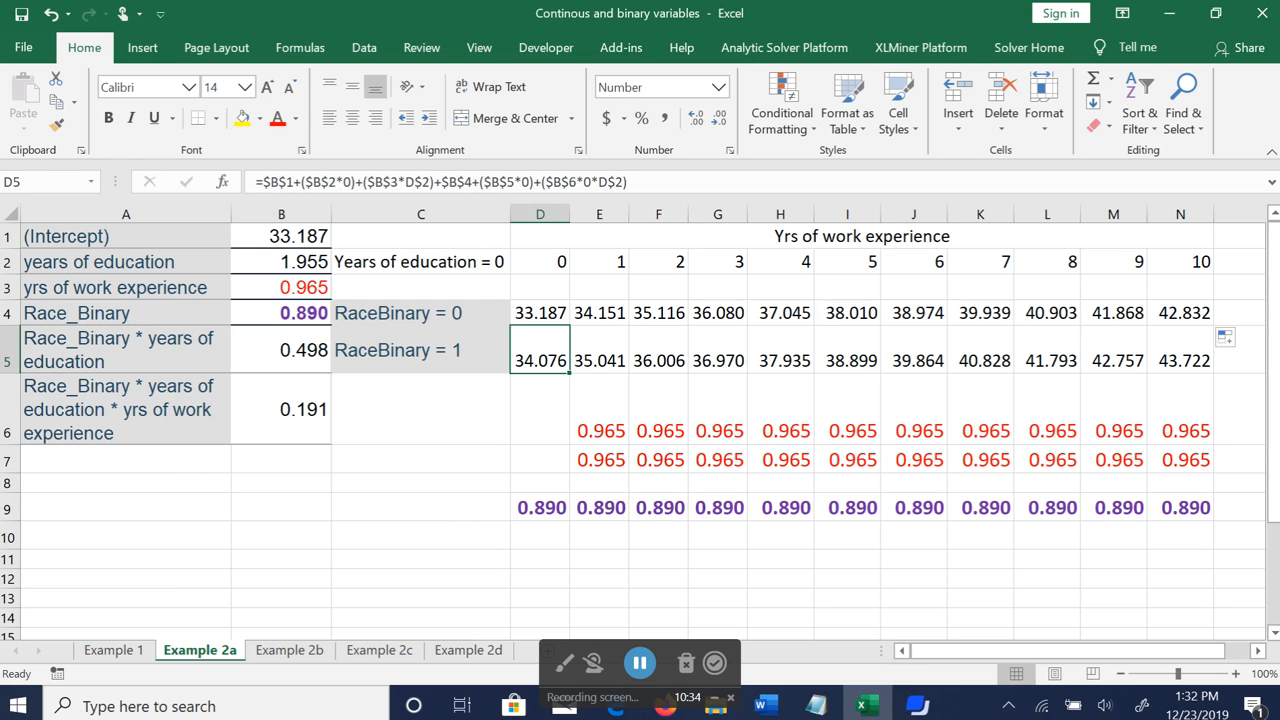
left_click(128, 315)
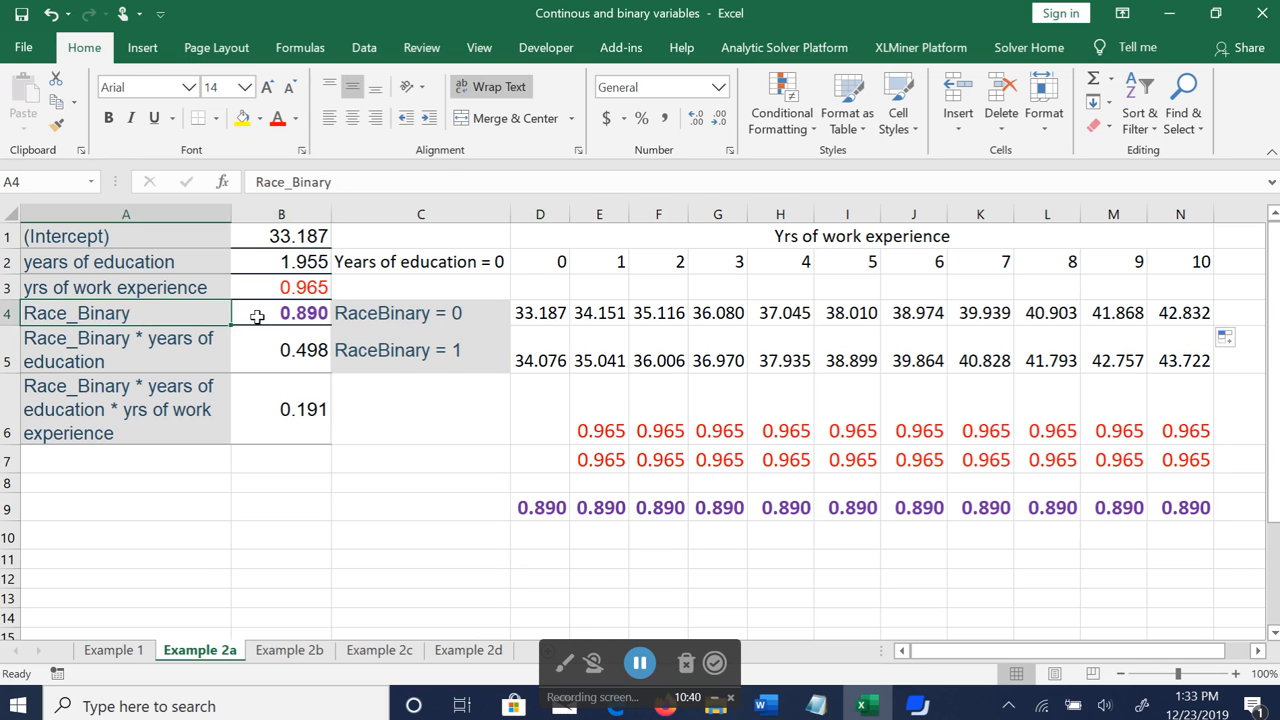
left_click(550, 361)
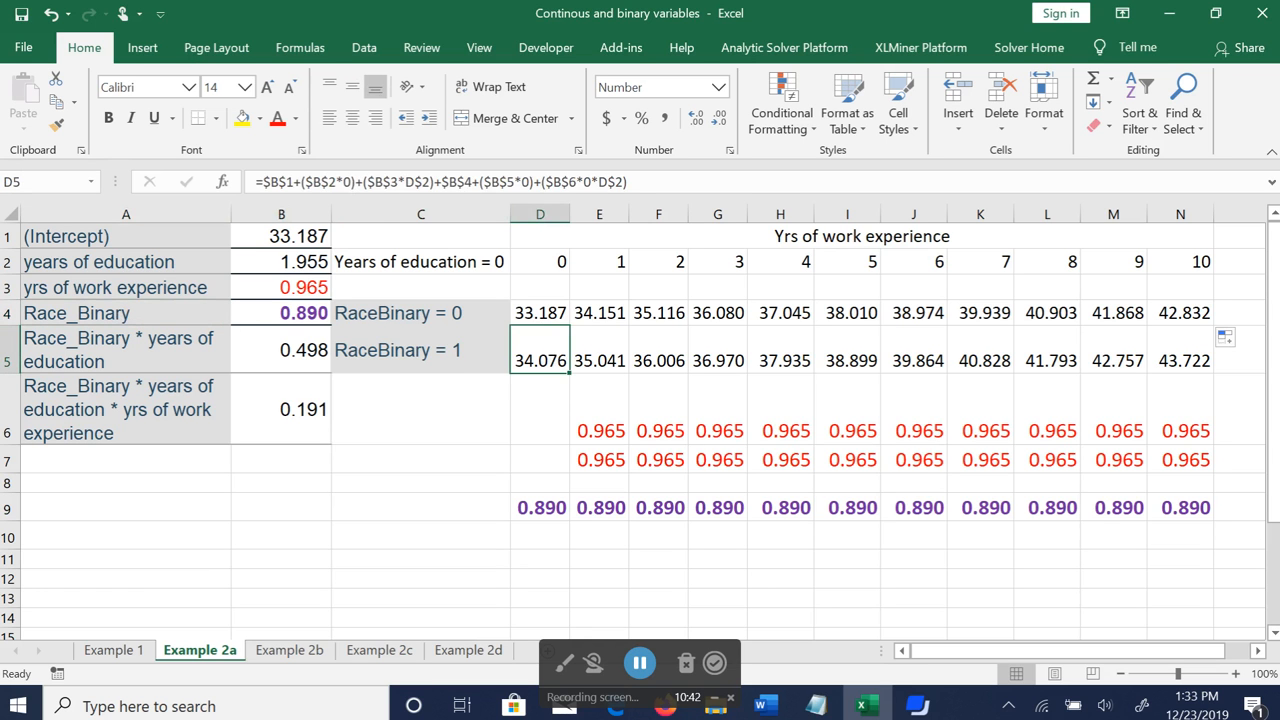
left_click(452, 182)
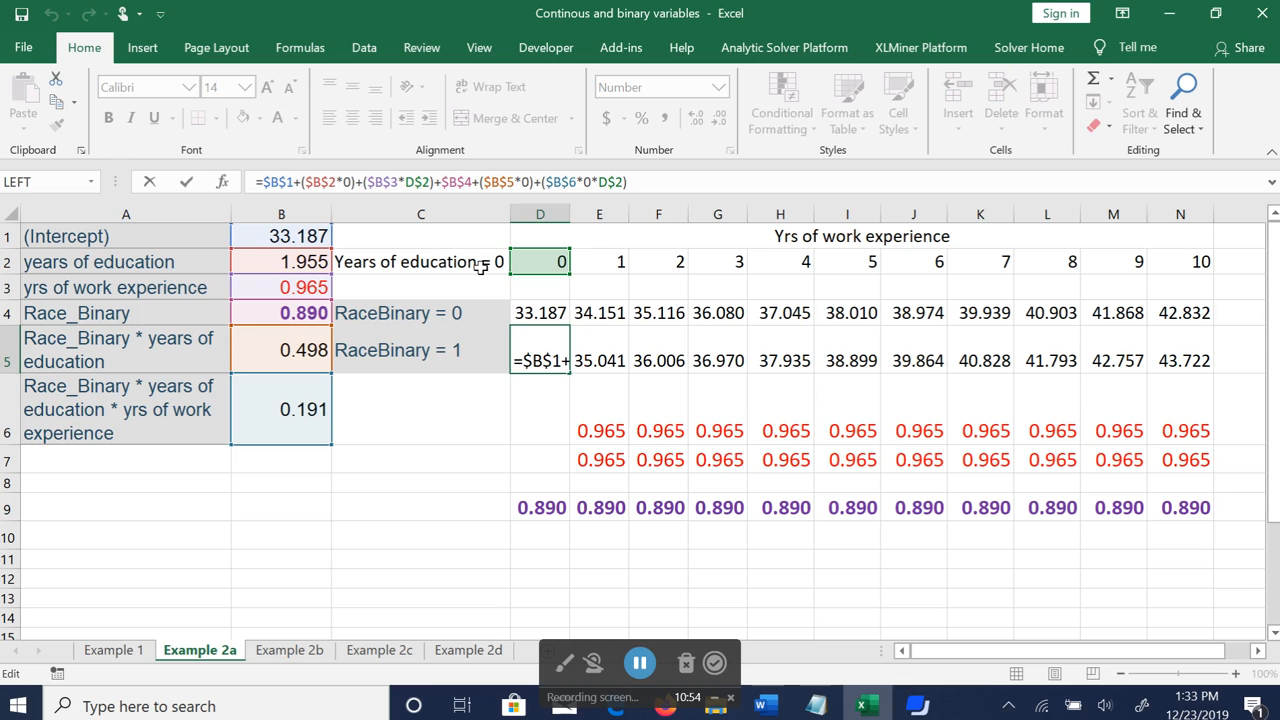
left_click(698, 338)
left_click(607, 362)
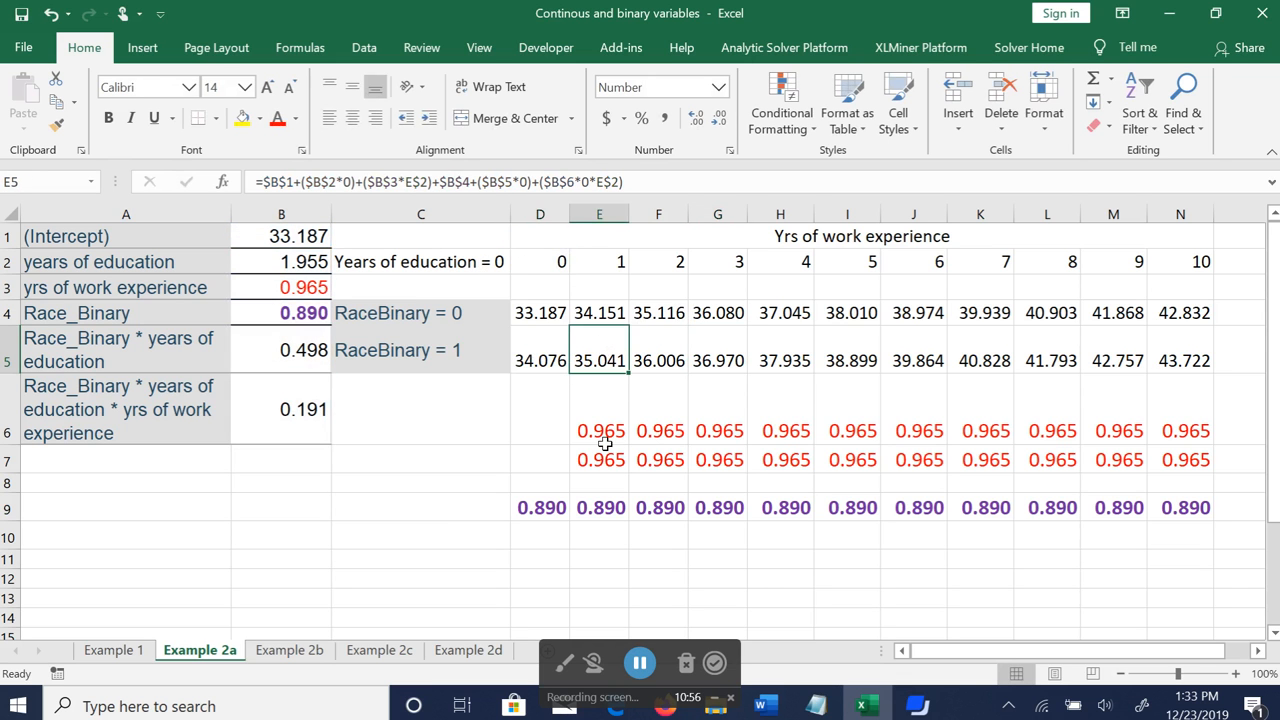
Fill the RaceBinary = 1 prediction formula from D5 across to N5.
left_click(540, 356)
left_click_drag(568, 371, 1205, 366)
left_click(604, 351)
Relate the RaceBinary = 0 yearly difference formula in E6 to the work experience headings from 0 to 5.
left_click(598, 427)
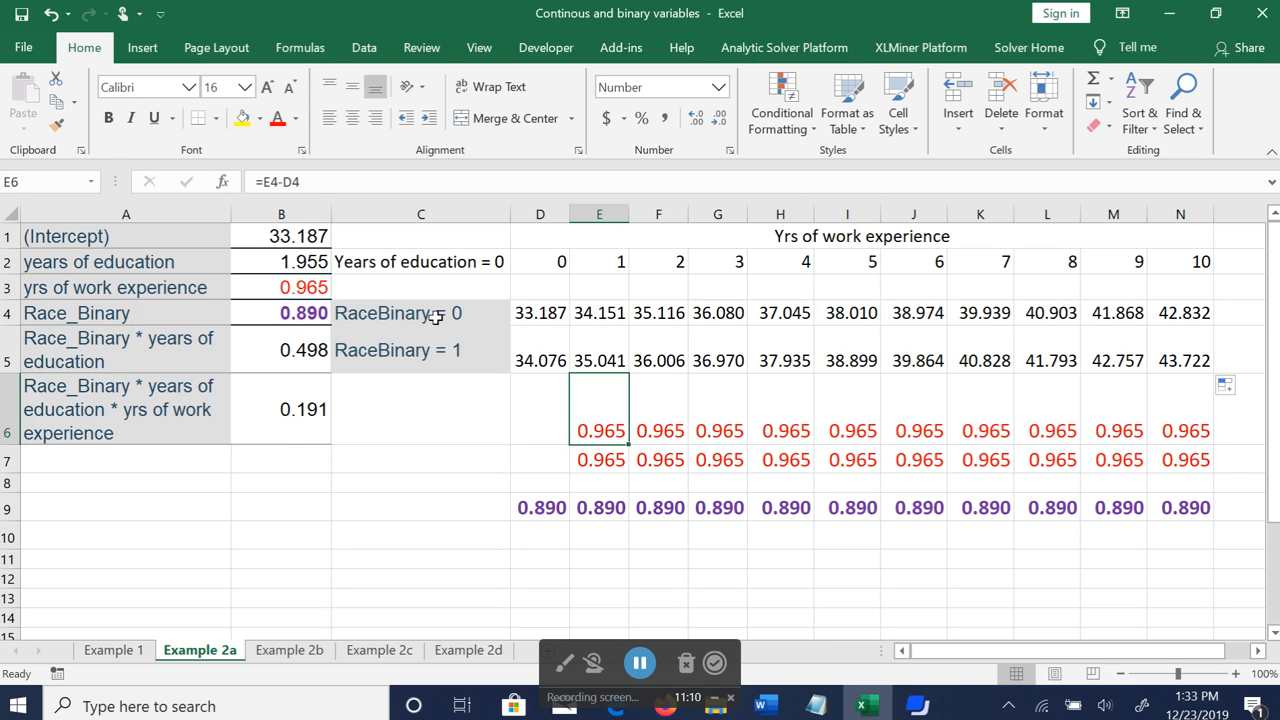
left_click(560, 263)
left_click(612, 263)
left_click(665, 263)
left_click(735, 261)
left_click(787, 261)
left_click(849, 261)
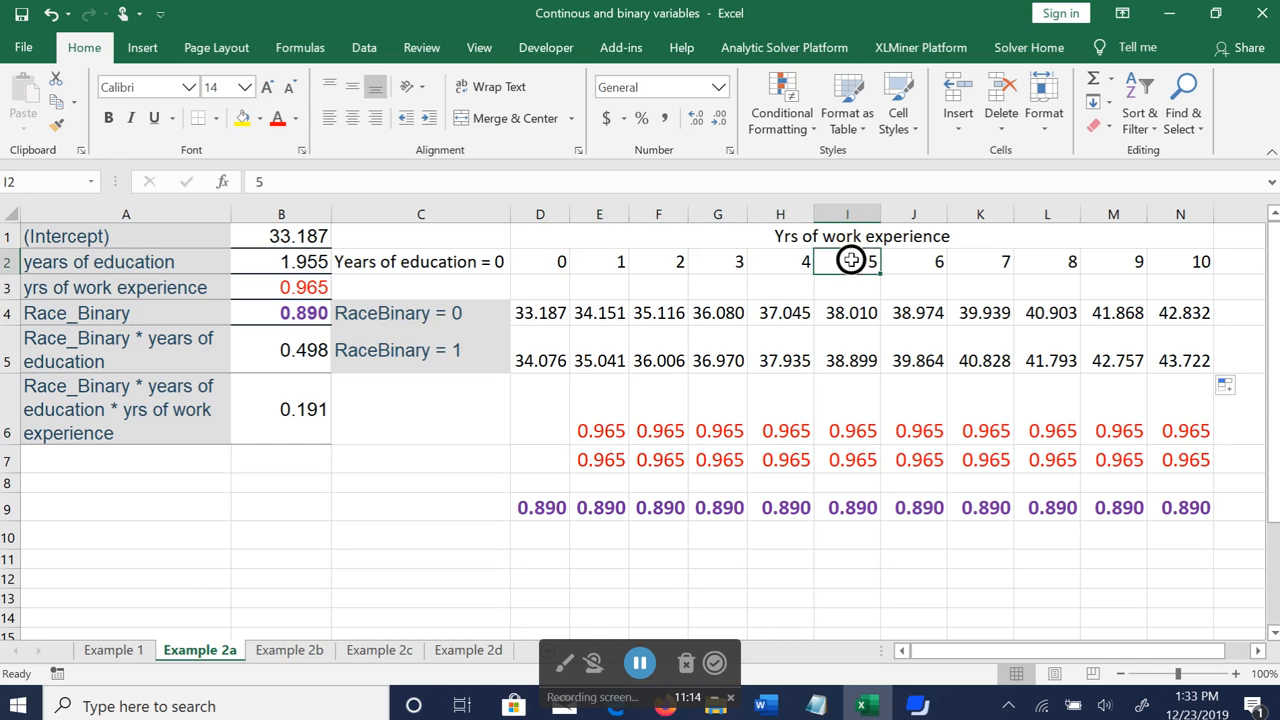
left_click(604, 402)
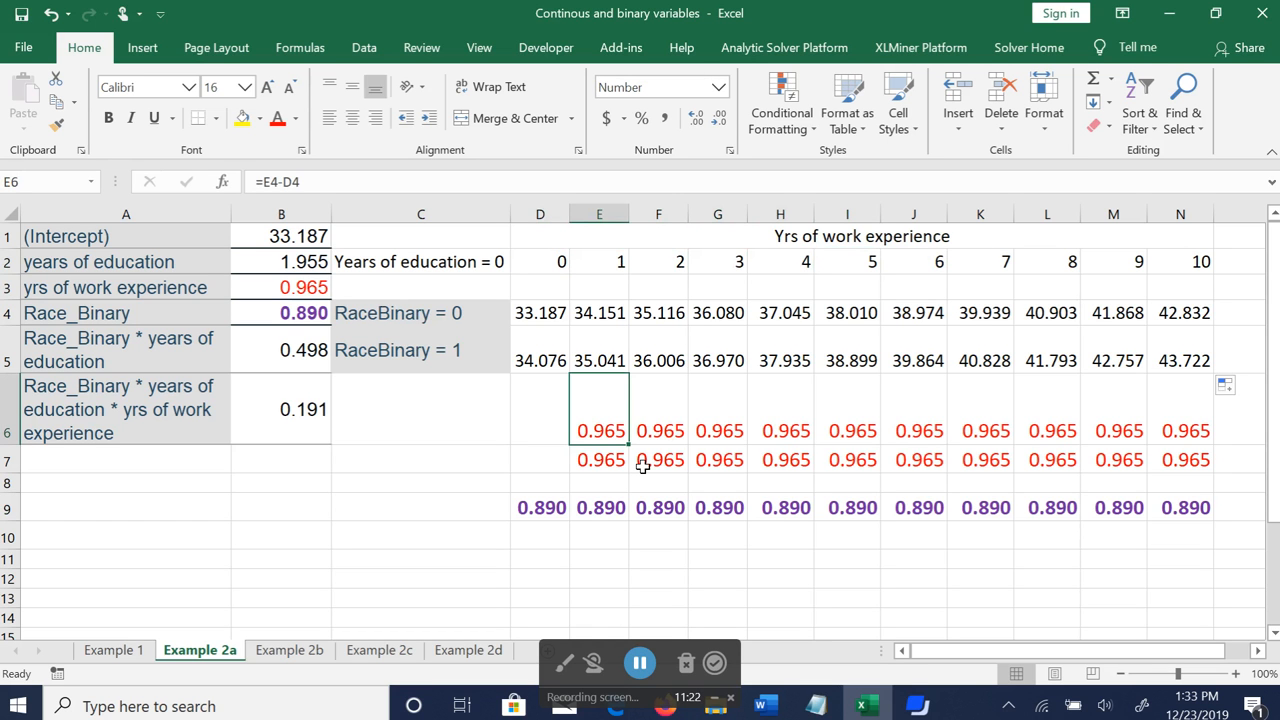
Compare the RaceBinary = 0 predictions in D4 and E4 with the yearly difference formulas in E6 and F6.
left_click(551, 314)
left_click(608, 316)
left_click(606, 413)
left_click(660, 421)
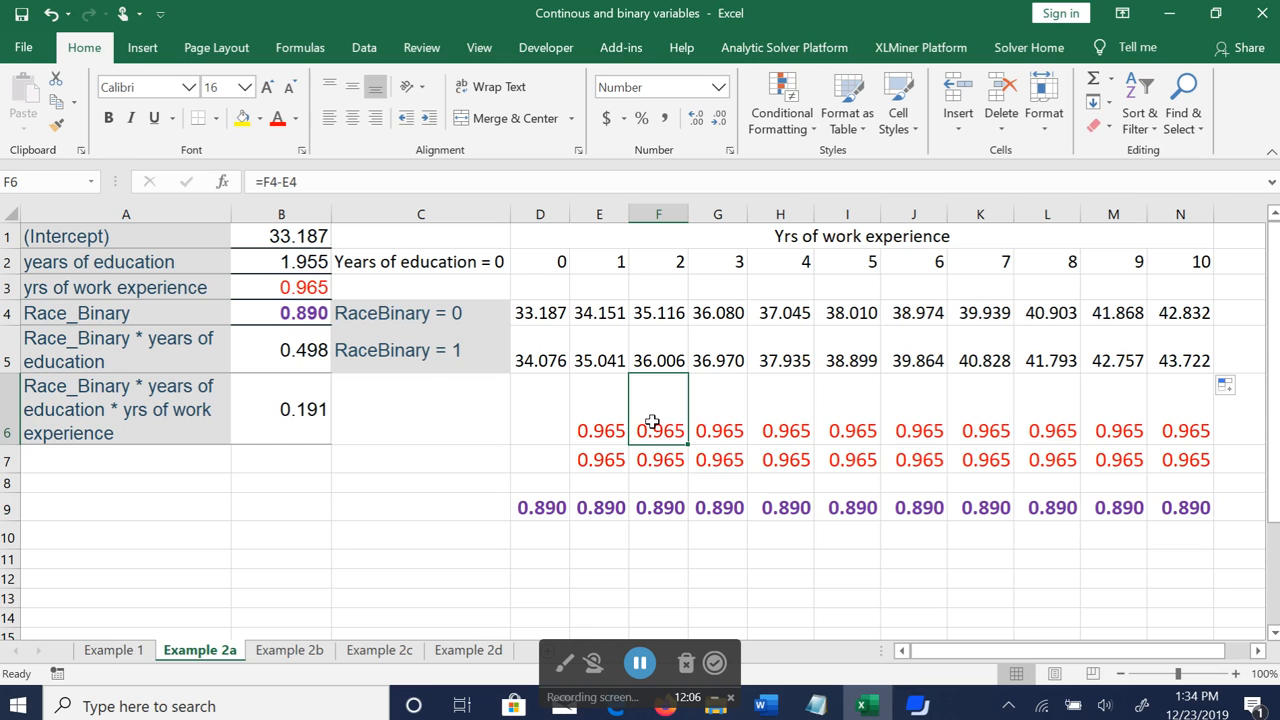
left_click(599, 418)
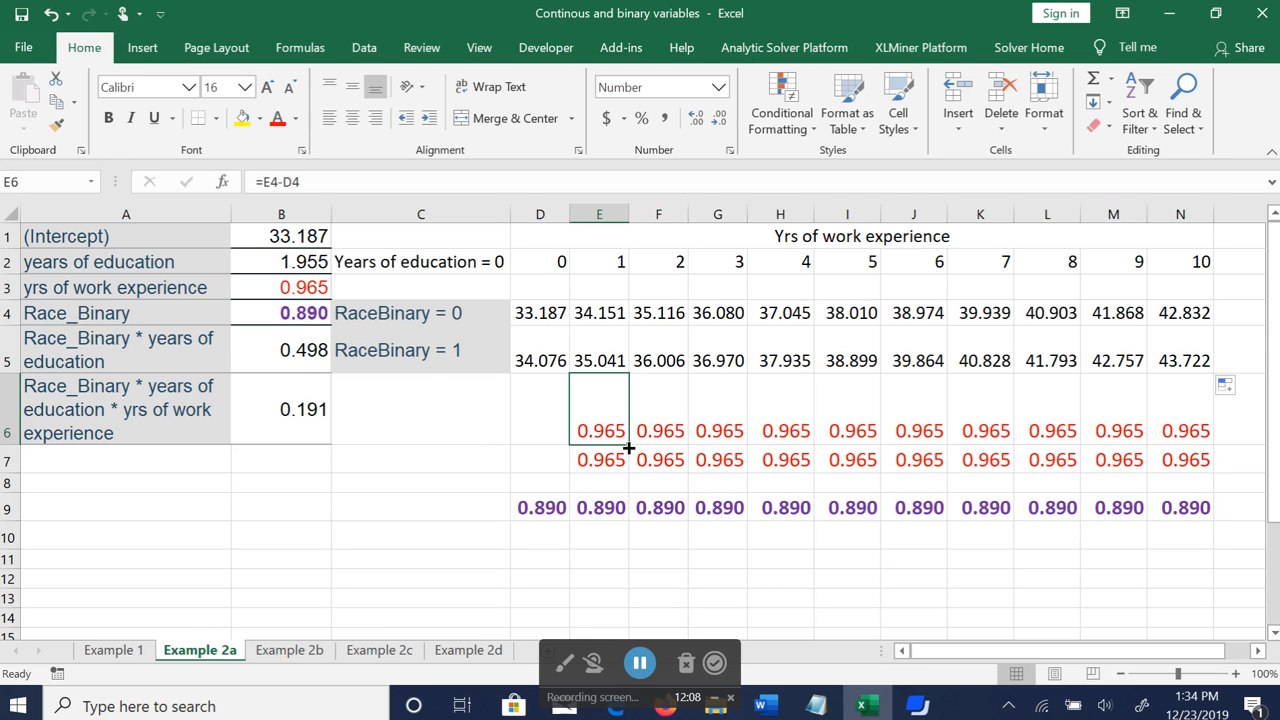
Fill the RaceBinary = 0 yearly difference formula from E6 across to N6.
left_click_drag(628, 449, 1190, 446)
left_click(606, 412)
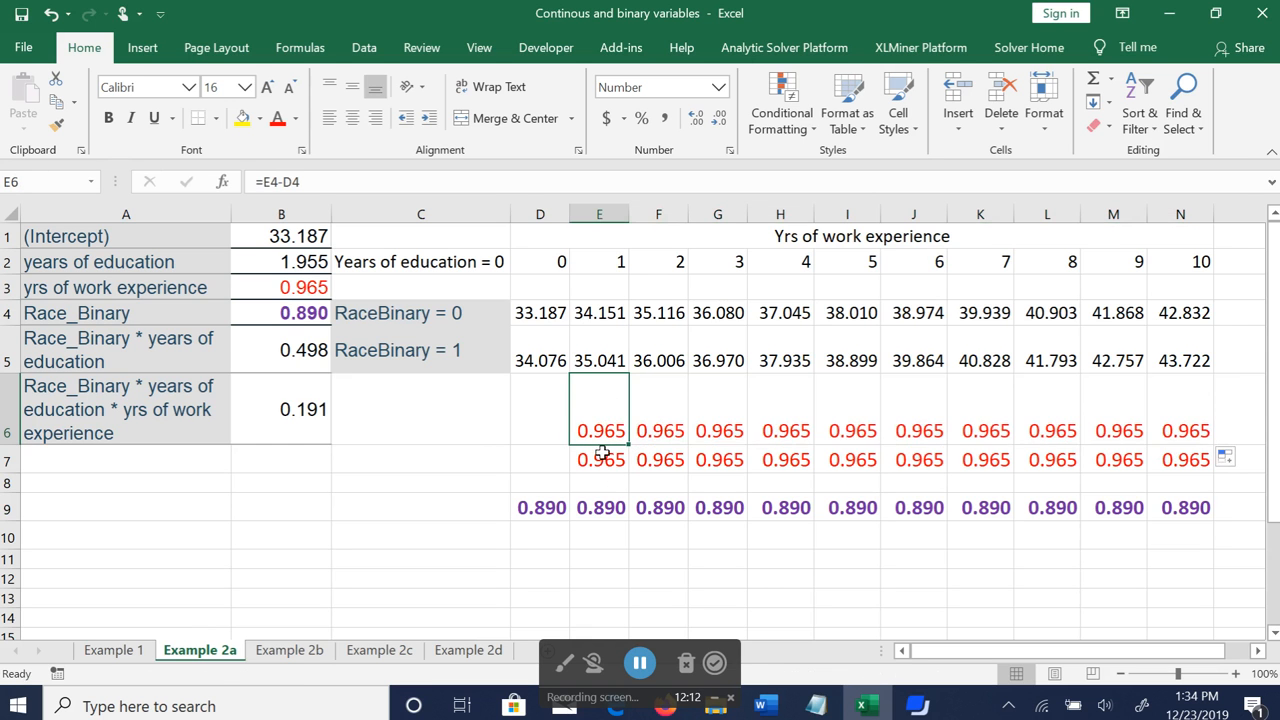
Compare the RaceBinary = 1 difference formulas in E7 and F7 with the E5 prediction, the C2 and C5 labels and the B3 coefficient.
left_click(603, 459)
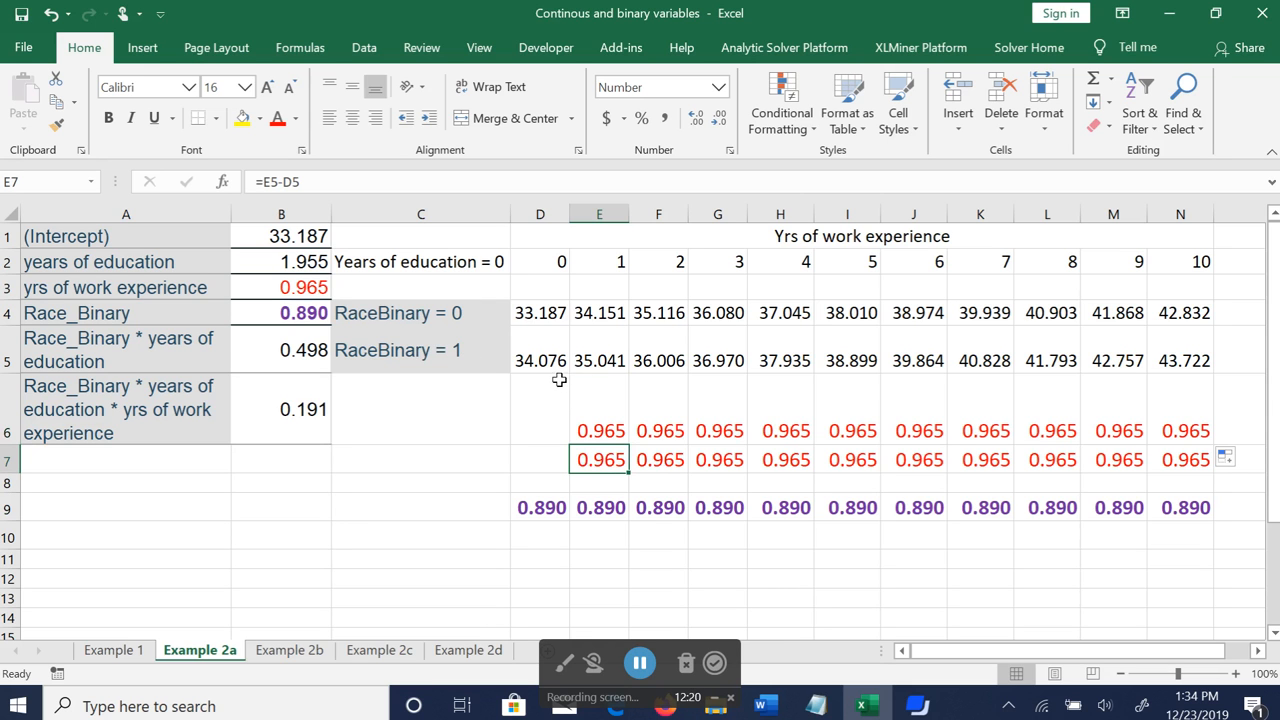
left_click(601, 355)
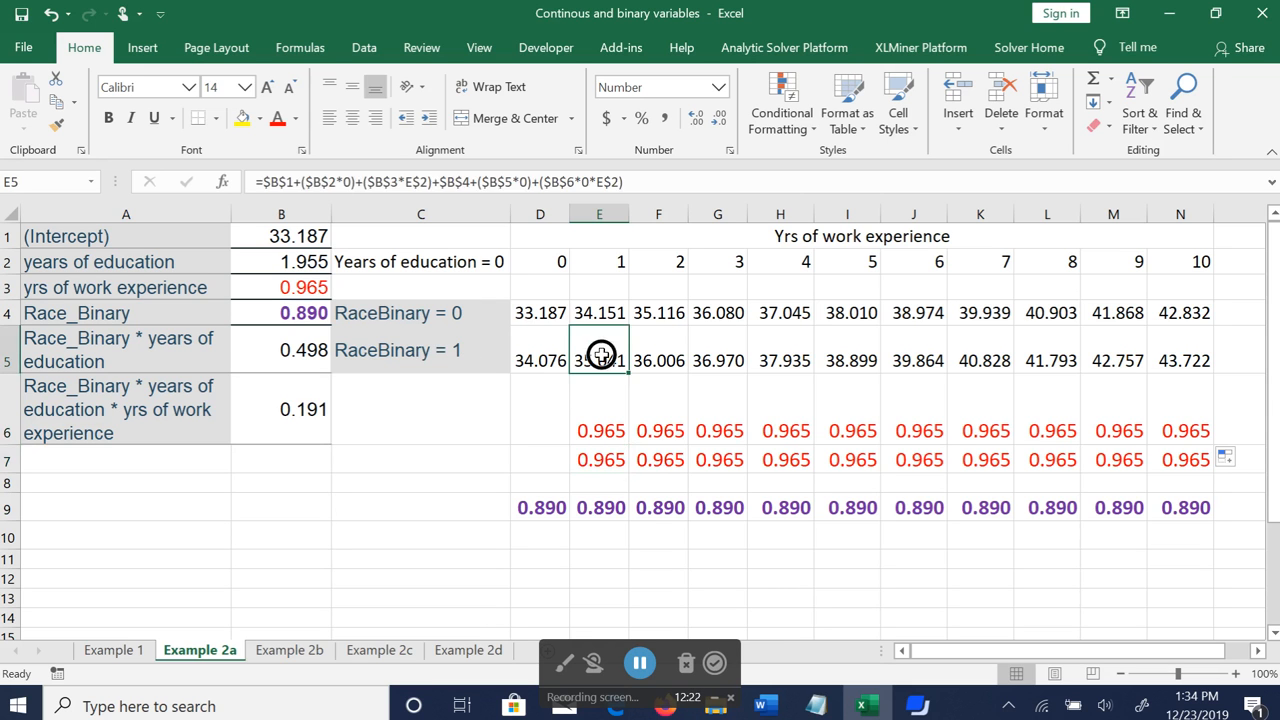
left_click(600, 462)
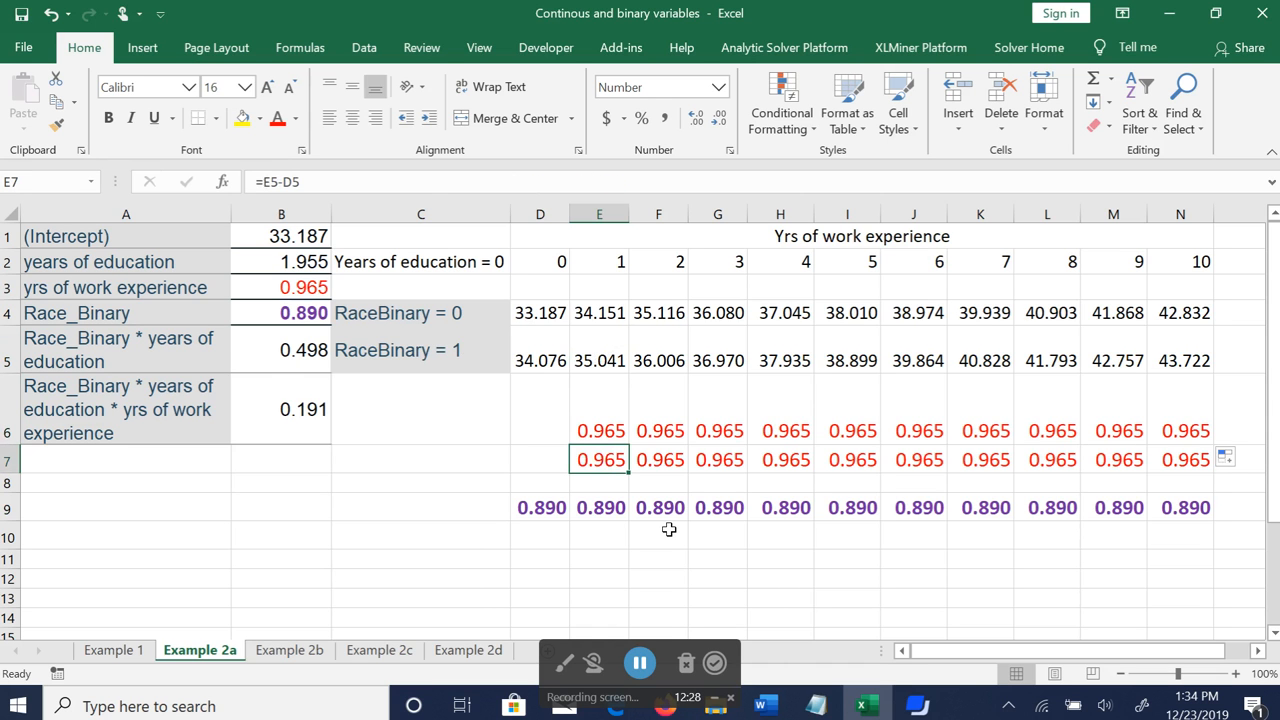
left_click(433, 358)
left_click(466, 260)
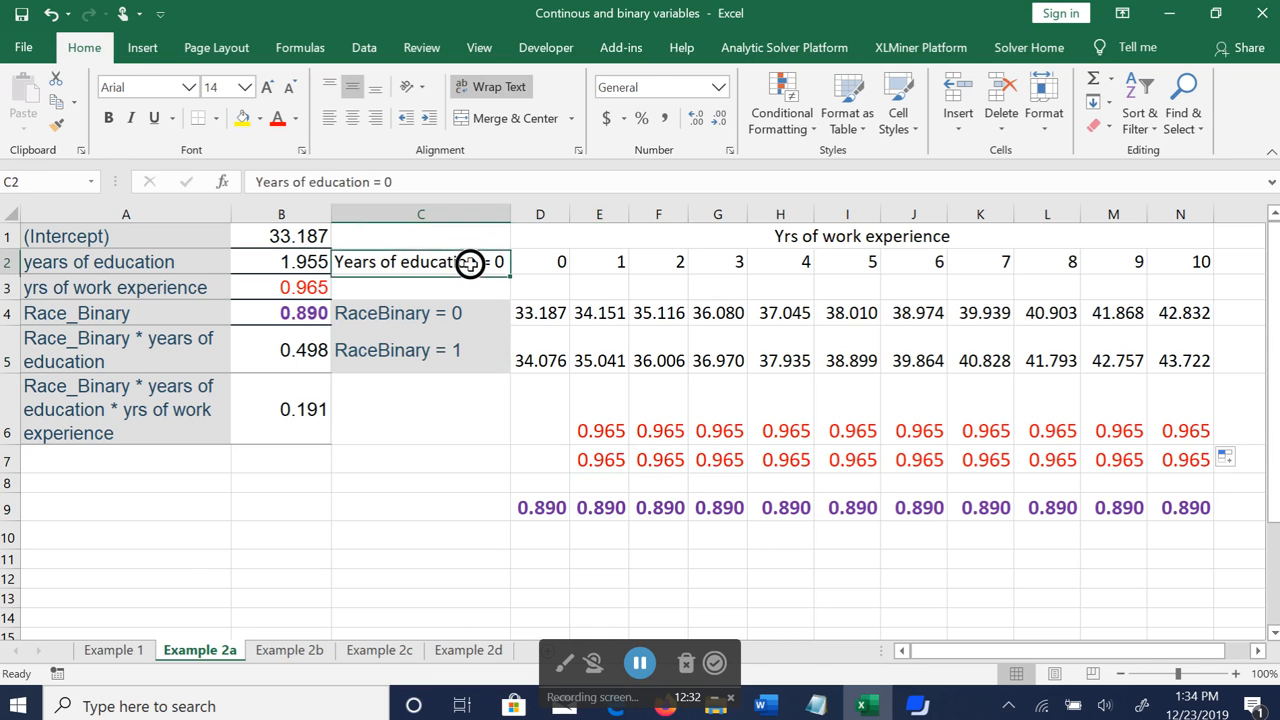
left_click(659, 459)
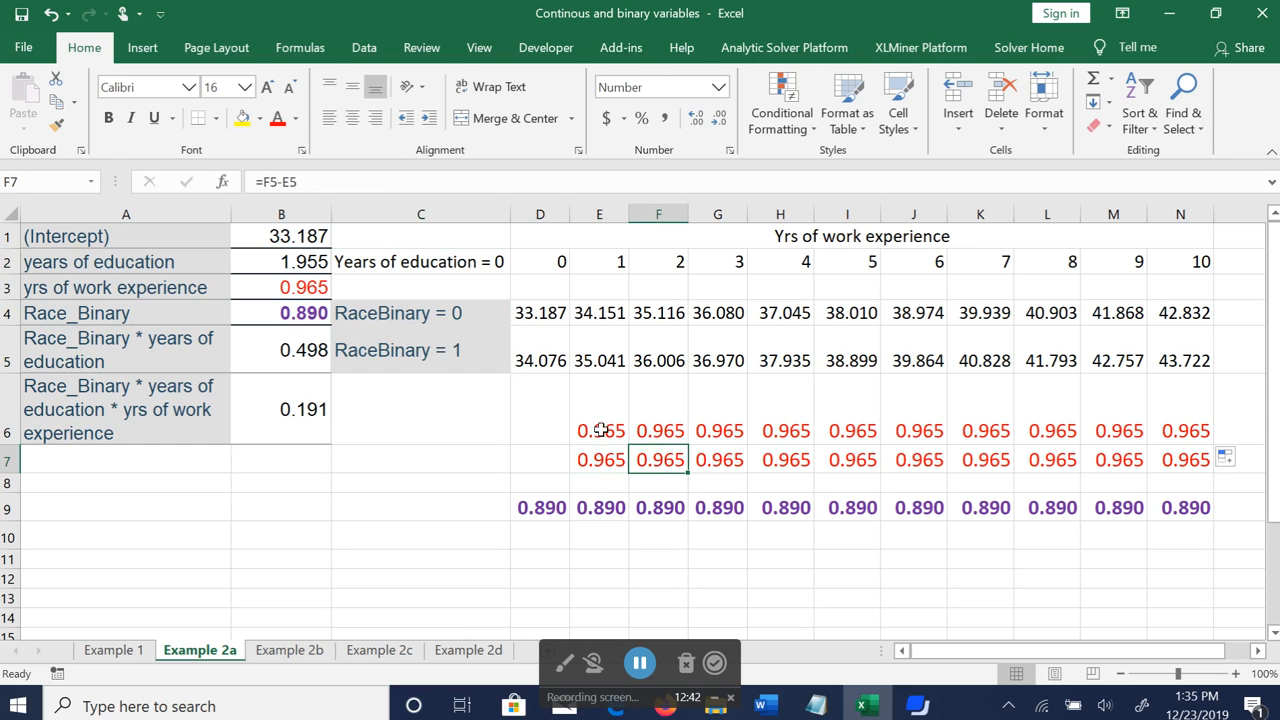
left_click(598, 463)
left_click(304, 287)
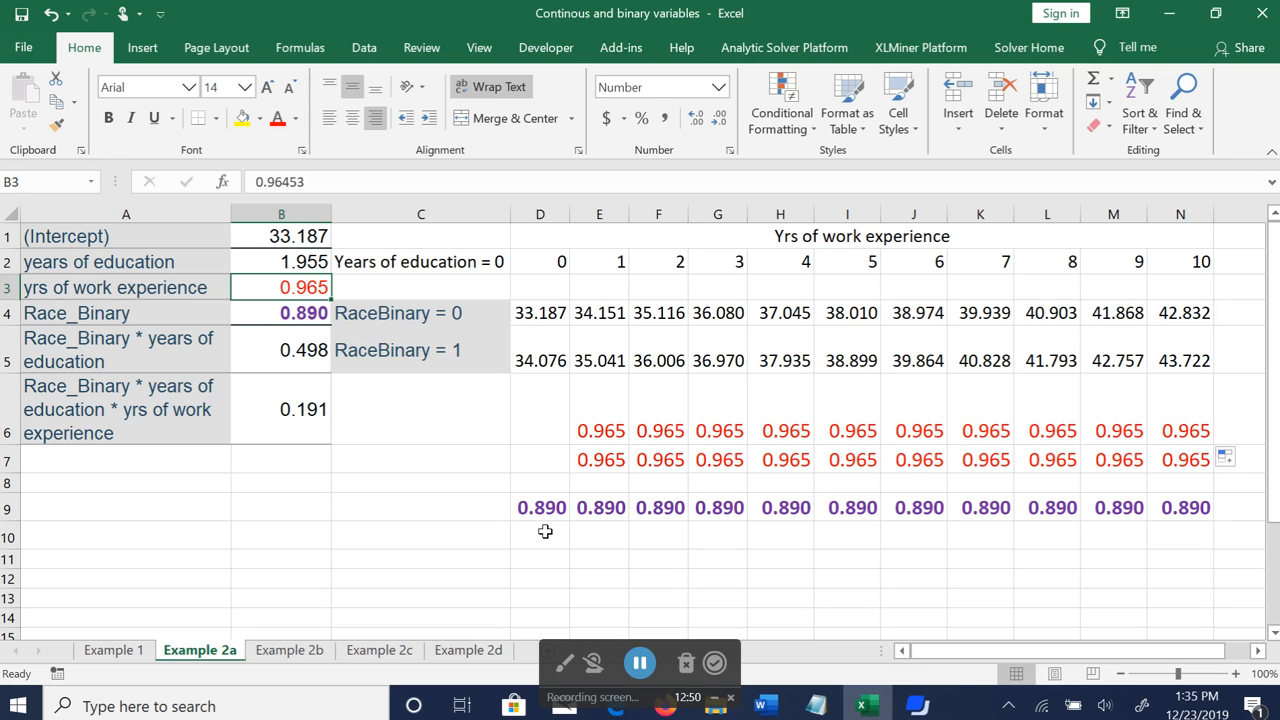
Make the yrs of work experience coefficient in B3 and the yearly differences in E6:N7 bold.
left_click(165, 287)
left_click(266, 289)
left_click(108, 118)
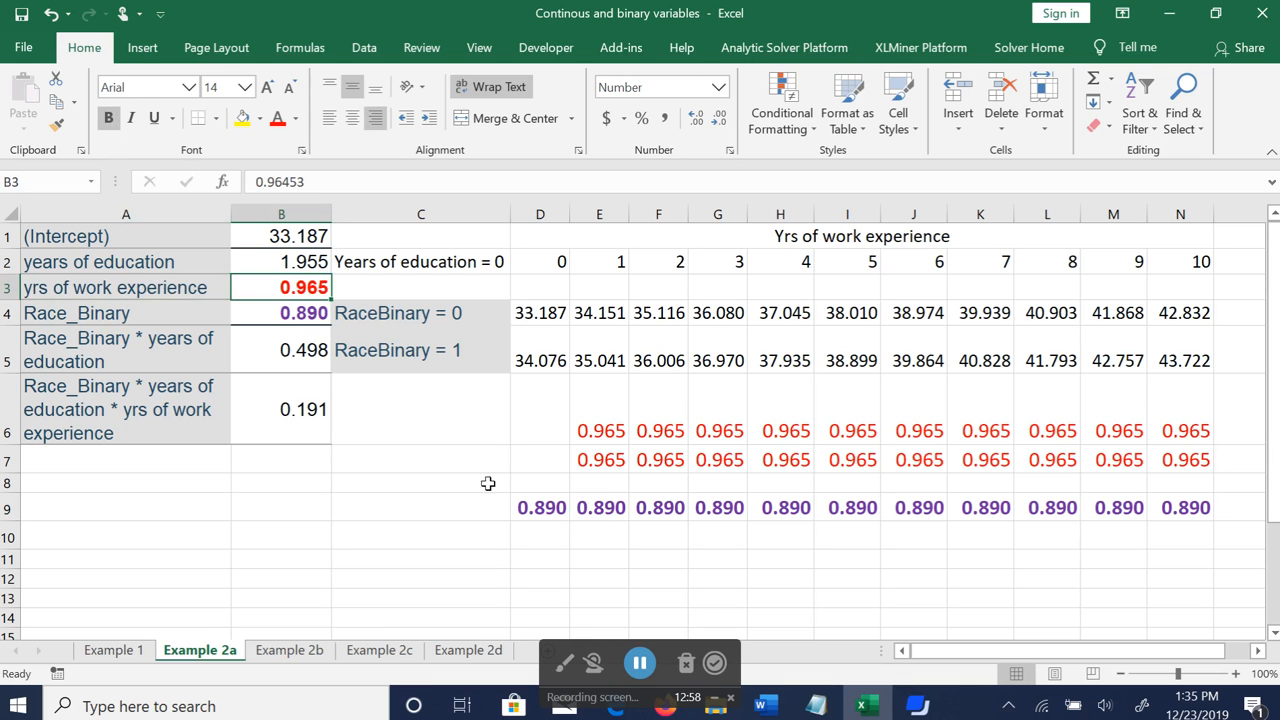
left_click_drag(612, 440, 1170, 463)
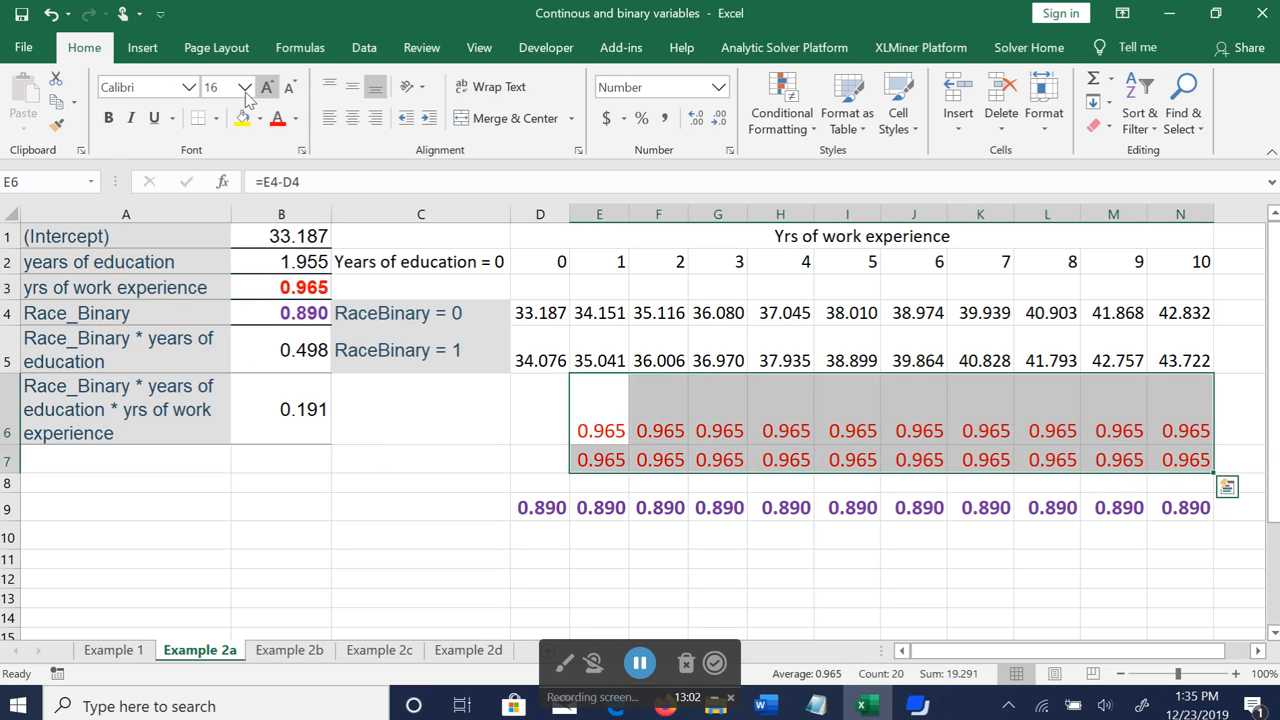
left_click(108, 118)
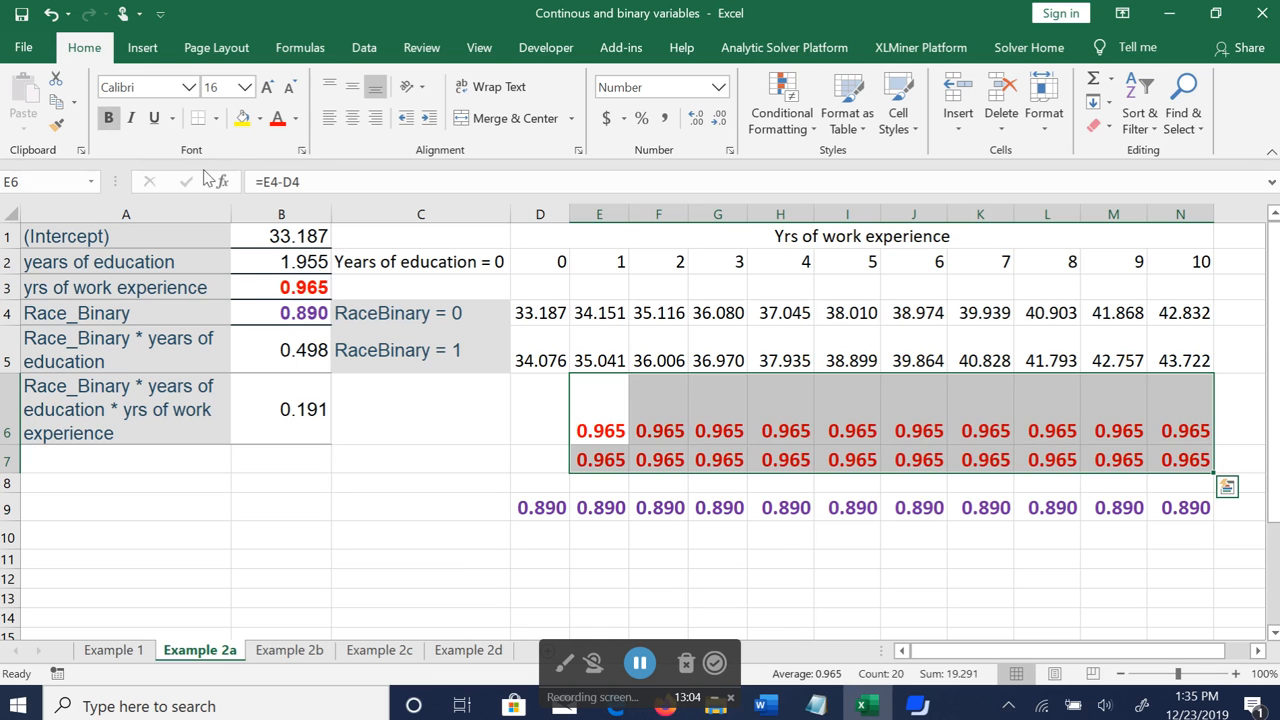
Relate the RaceBinary = 1 yearly difference in E7 to the work experience headings up to 10.
left_click(600, 459)
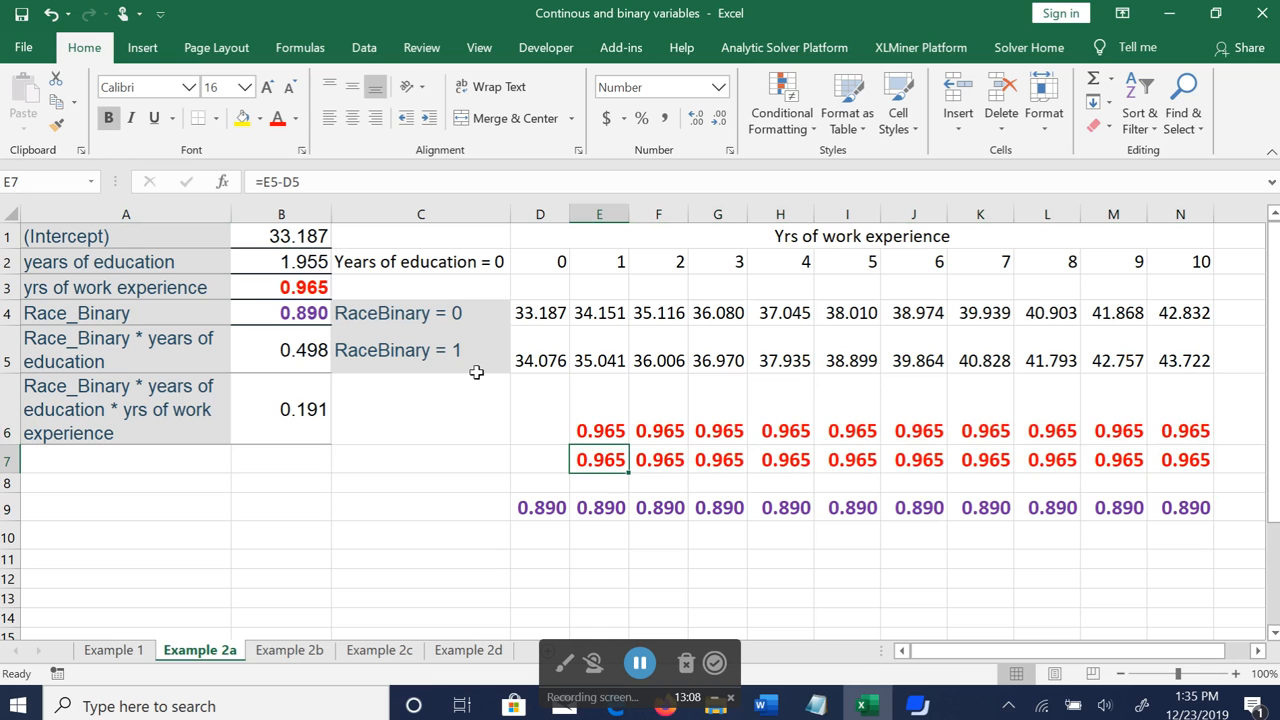
left_click(546, 261)
left_click(659, 259)
left_click(720, 261)
left_click(785, 261)
left_click(852, 261)
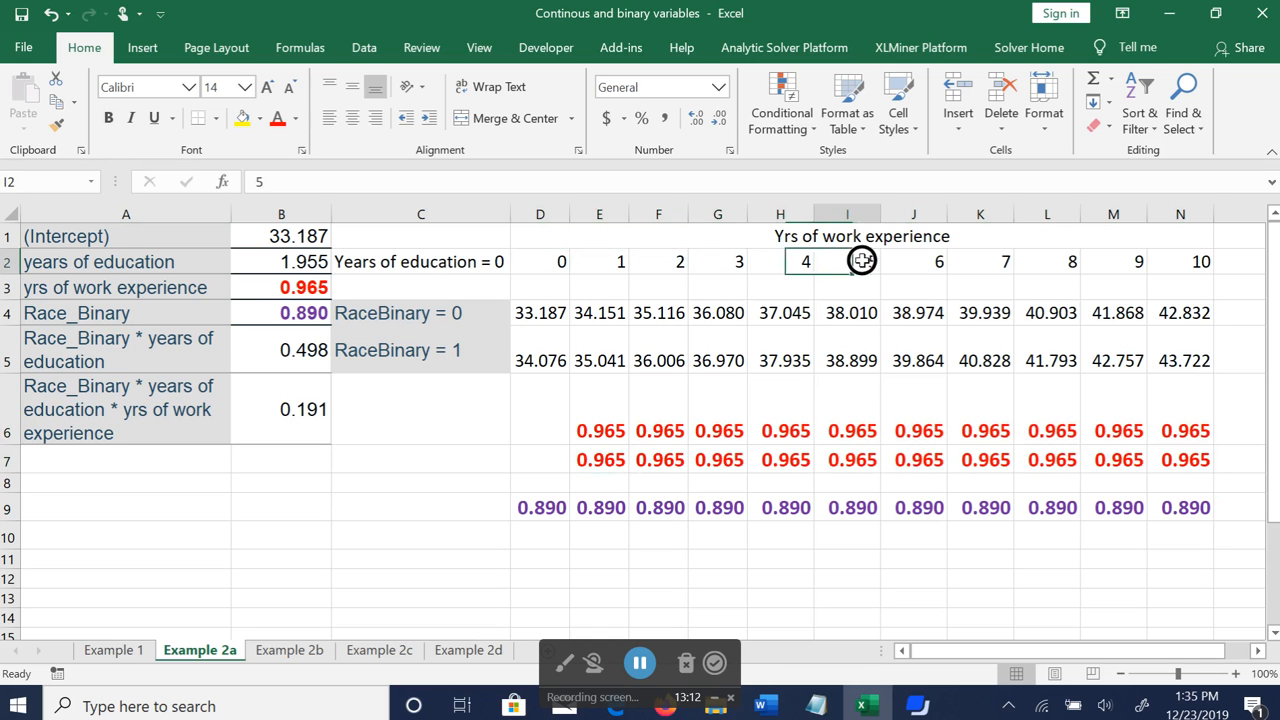
left_click(918, 261)
left_click(973, 262)
left_click(1058, 262)
left_click(1125, 265)
left_click(1197, 262)
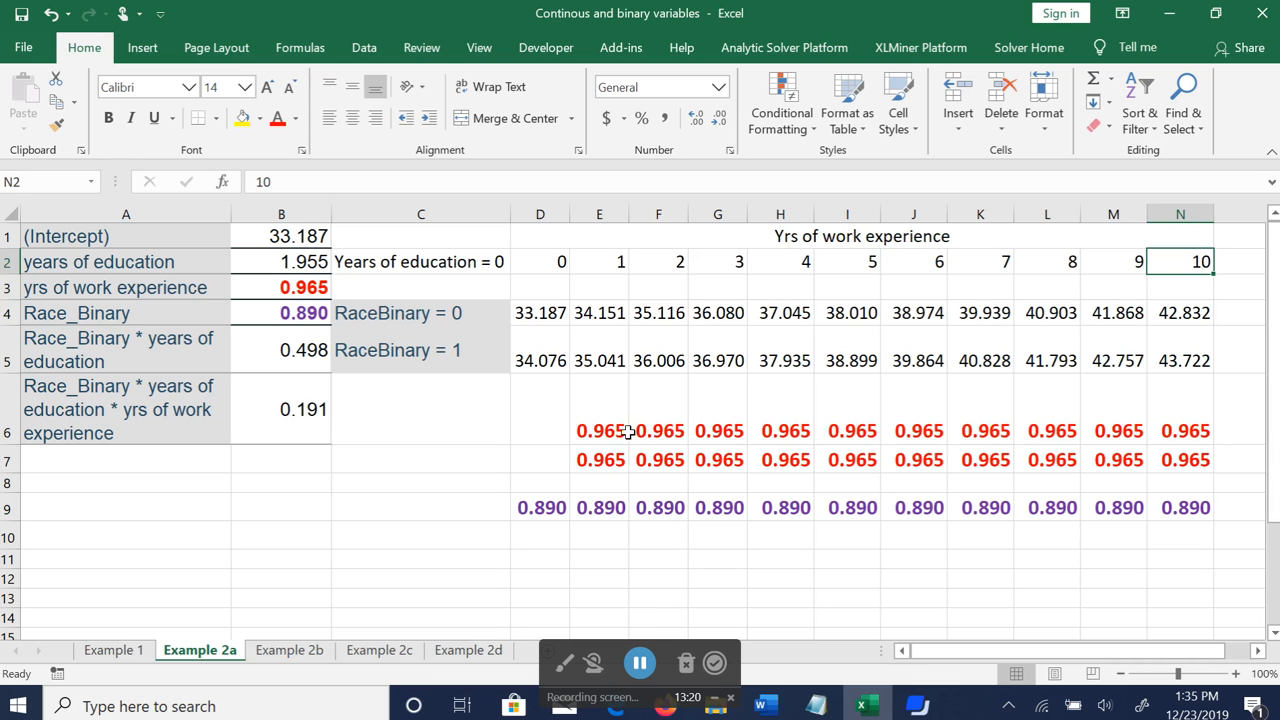
Compare the RaceBinary = 0 and RaceBinary = 1 predictions in columns D and E at zero years of education, across work experience headings 0 to 4.
left_click_drag(547, 313, 546, 346)
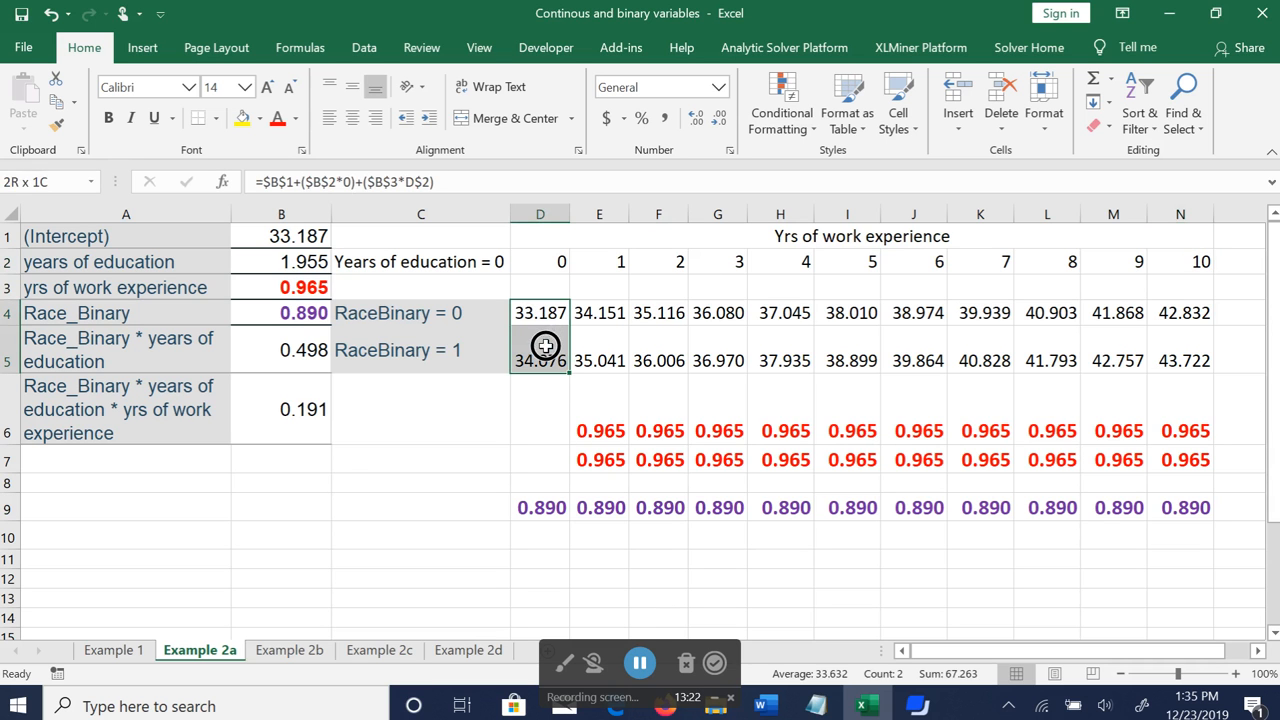
left_click_drag(613, 316, 608, 352)
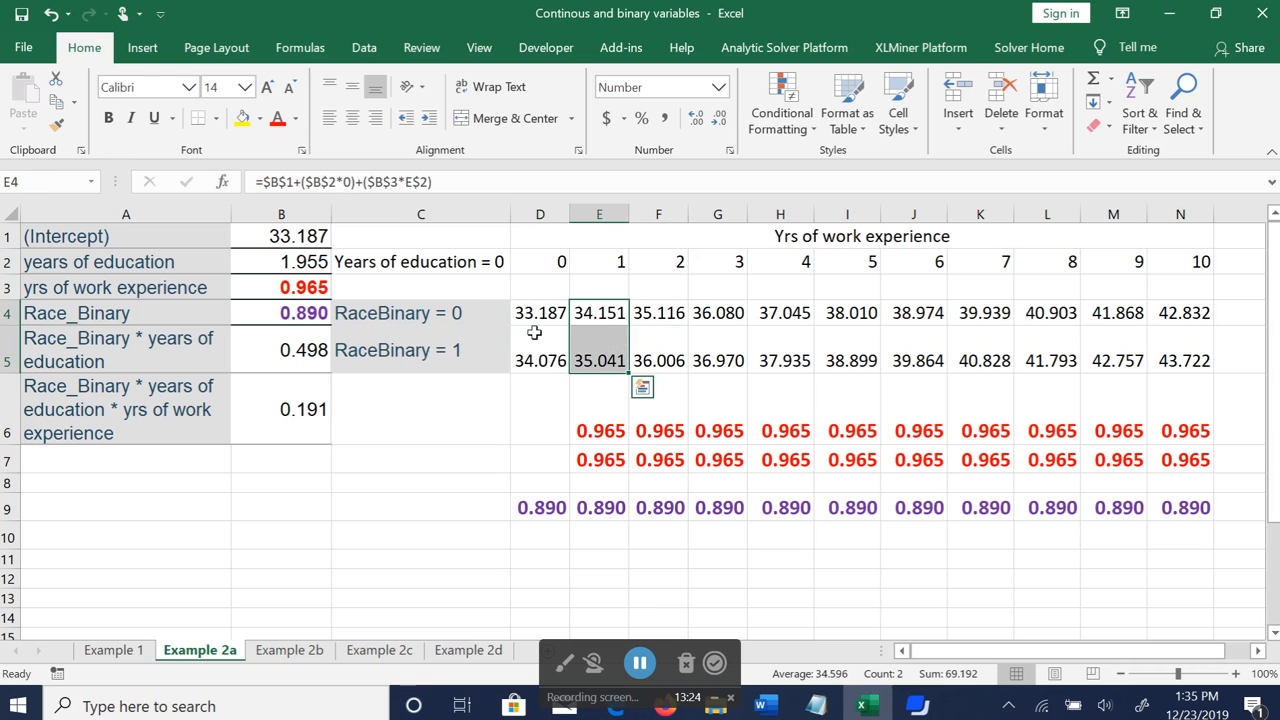
left_click_drag(475, 316, 460, 350)
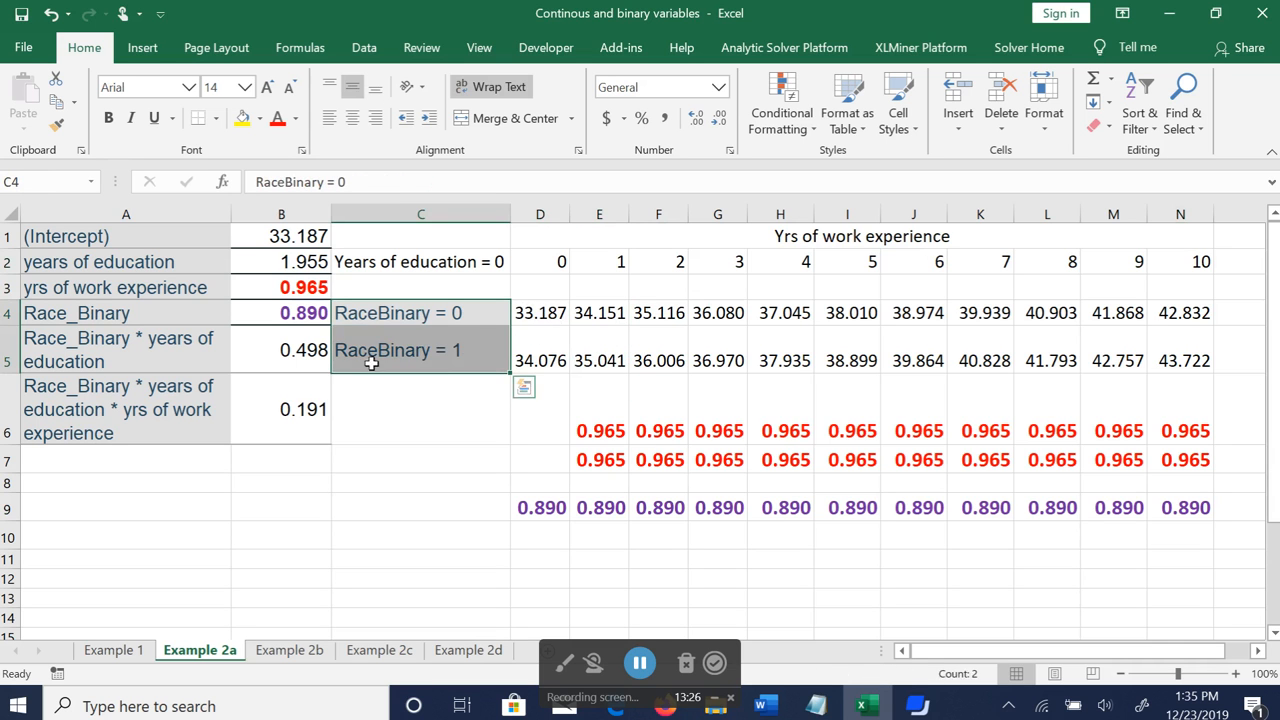
left_click(449, 268)
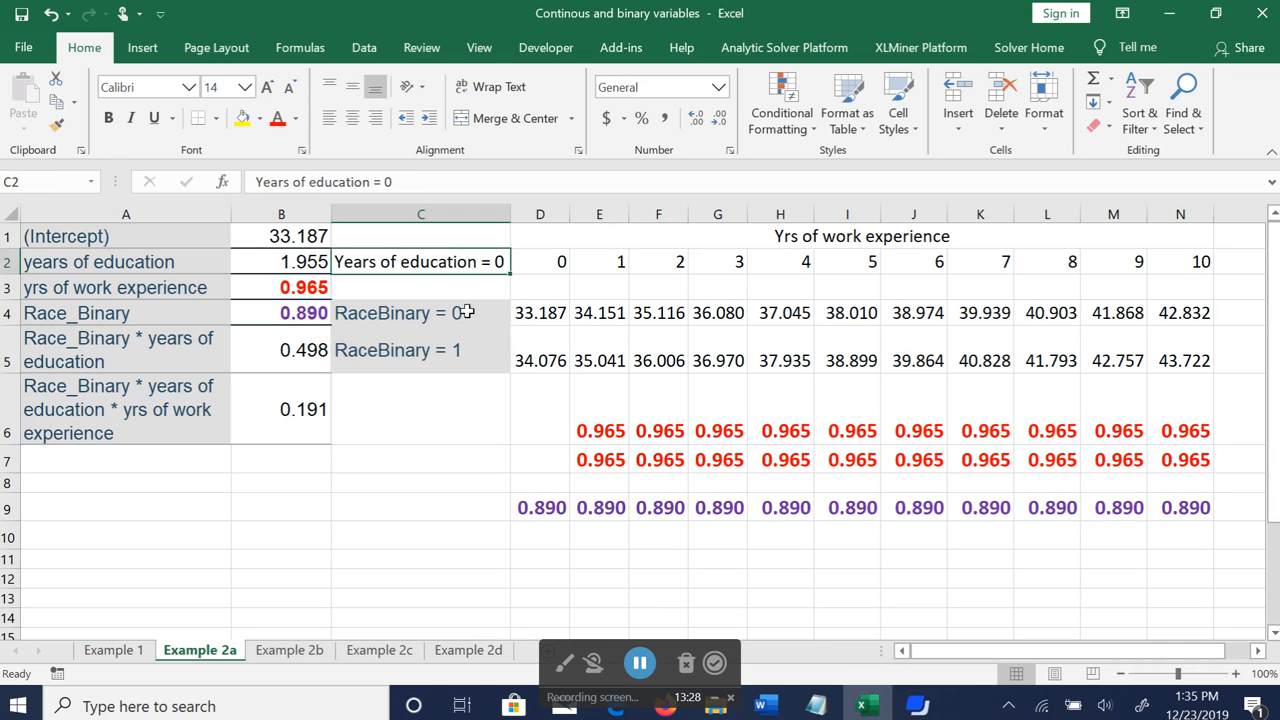
left_click_drag(553, 312, 548, 360)
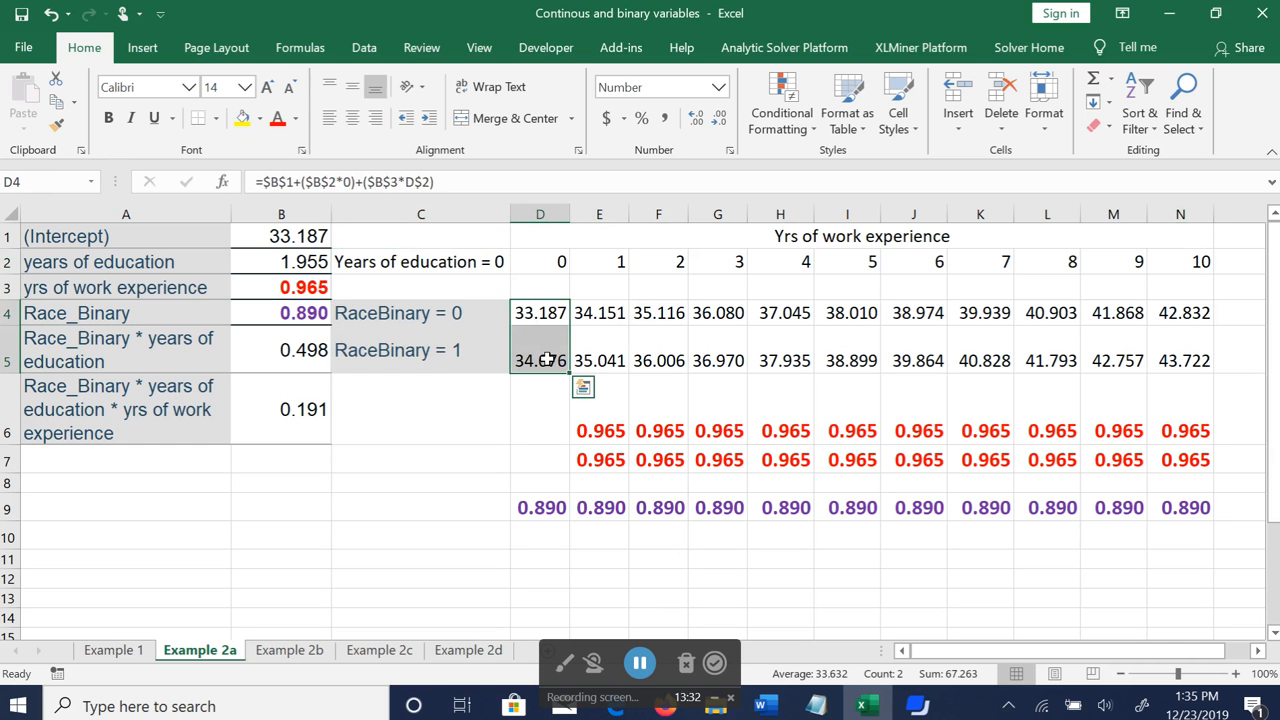
left_click(560, 265)
left_click(598, 261)
left_click(675, 261)
left_click(731, 260)
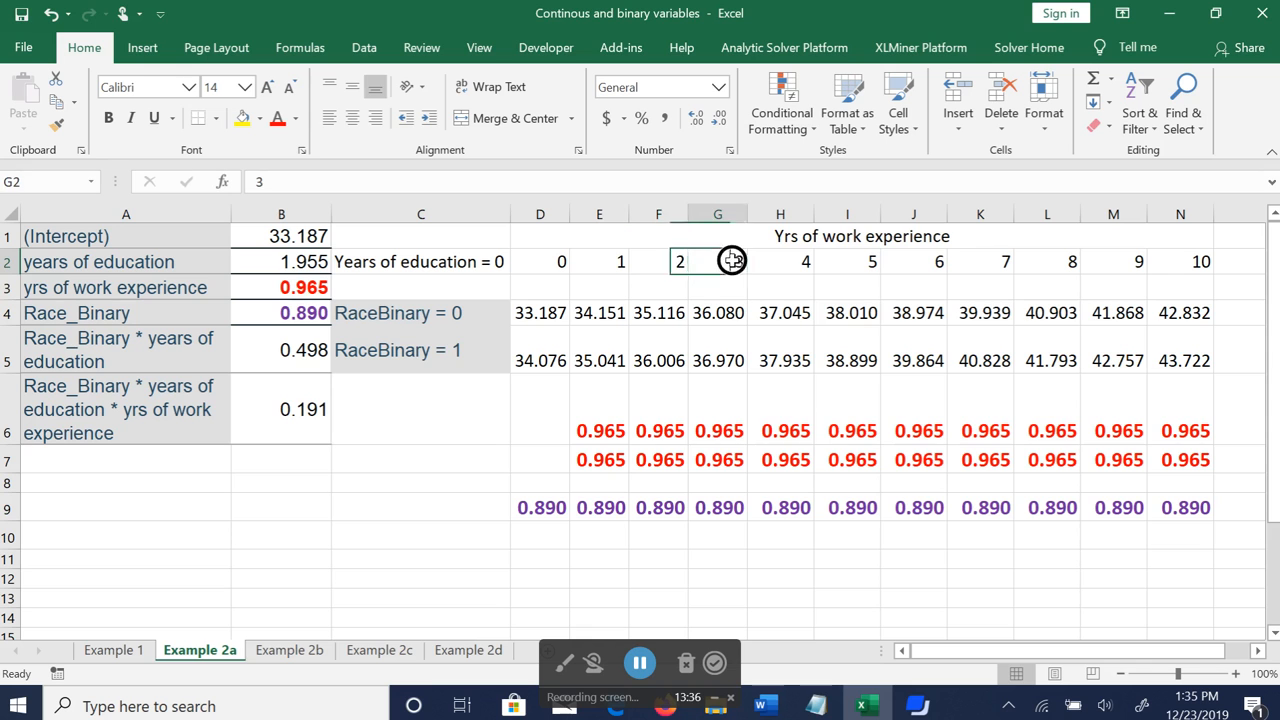
left_click(785, 261)
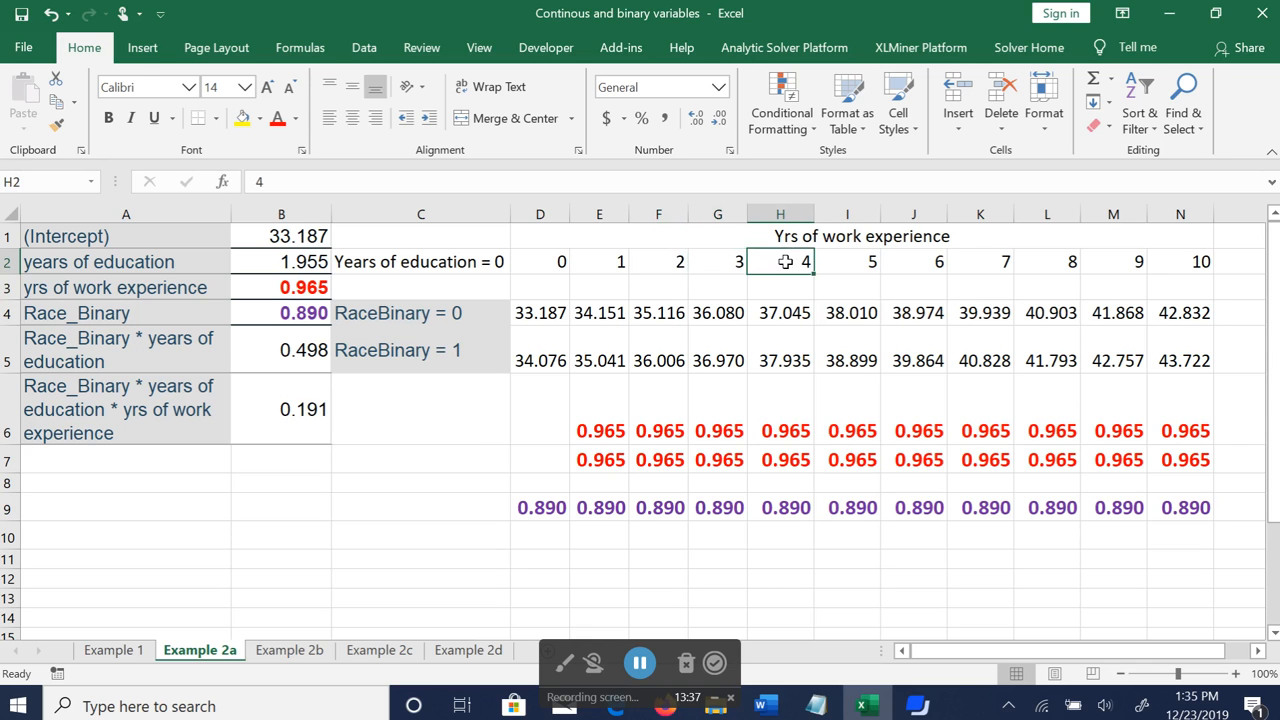
Examine the group difference formula in D9 together with the two predictions it uses in D4 and D5.
left_click(548, 508)
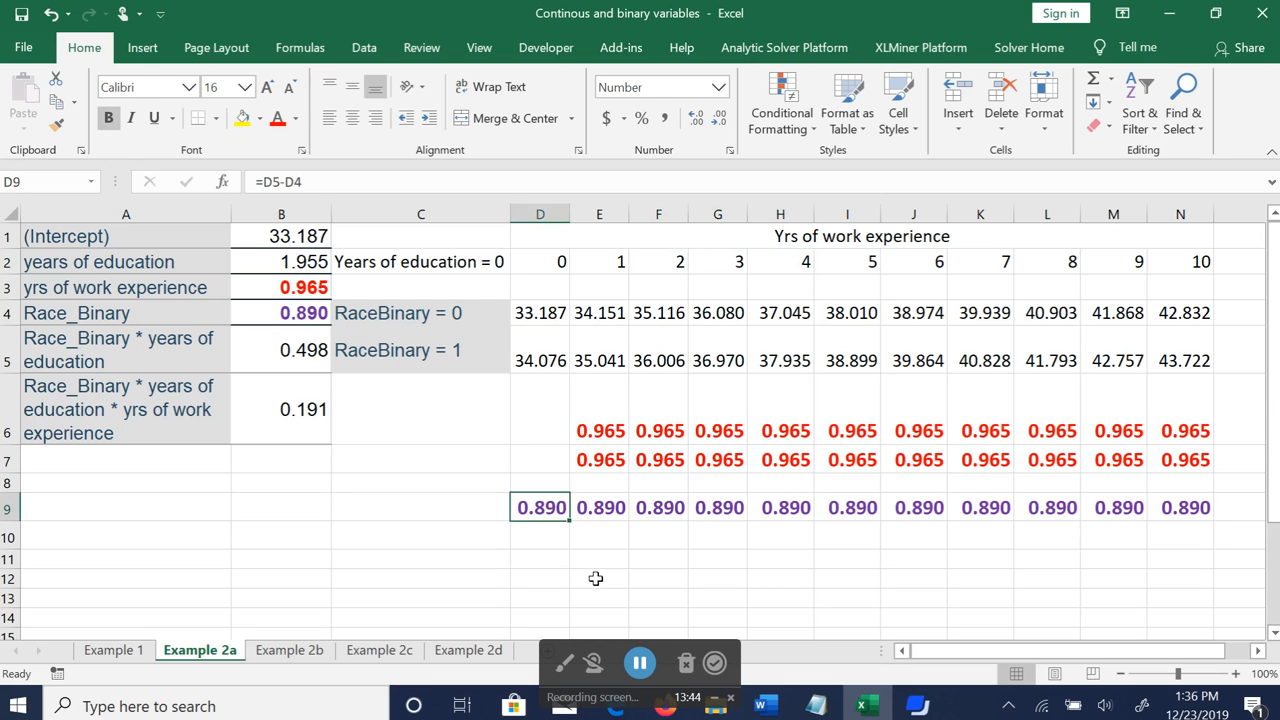
left_click(542, 318)
left_click(562, 355)
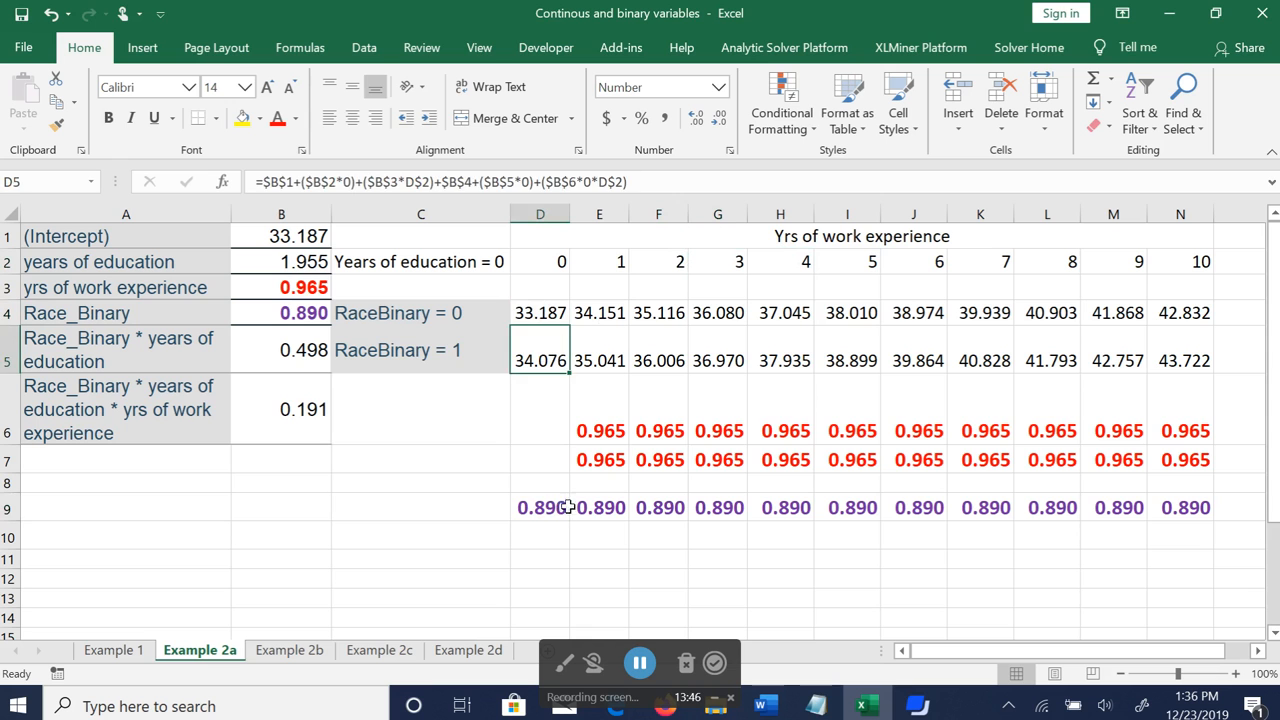
left_click(537, 508)
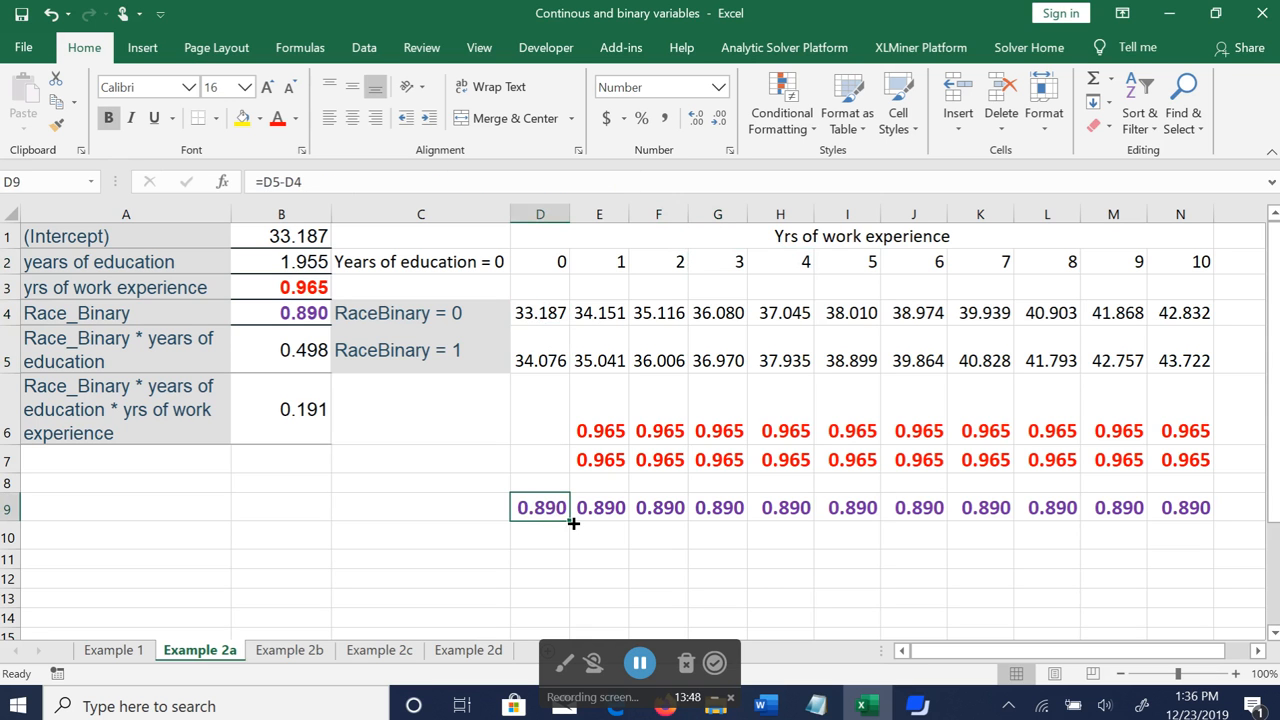
Check the group difference formulas in row 9 from D9 through H9.
left_click(600, 509)
left_click(543, 509)
left_click(610, 509)
left_click(655, 509)
left_click(718, 509)
left_click(785, 509)
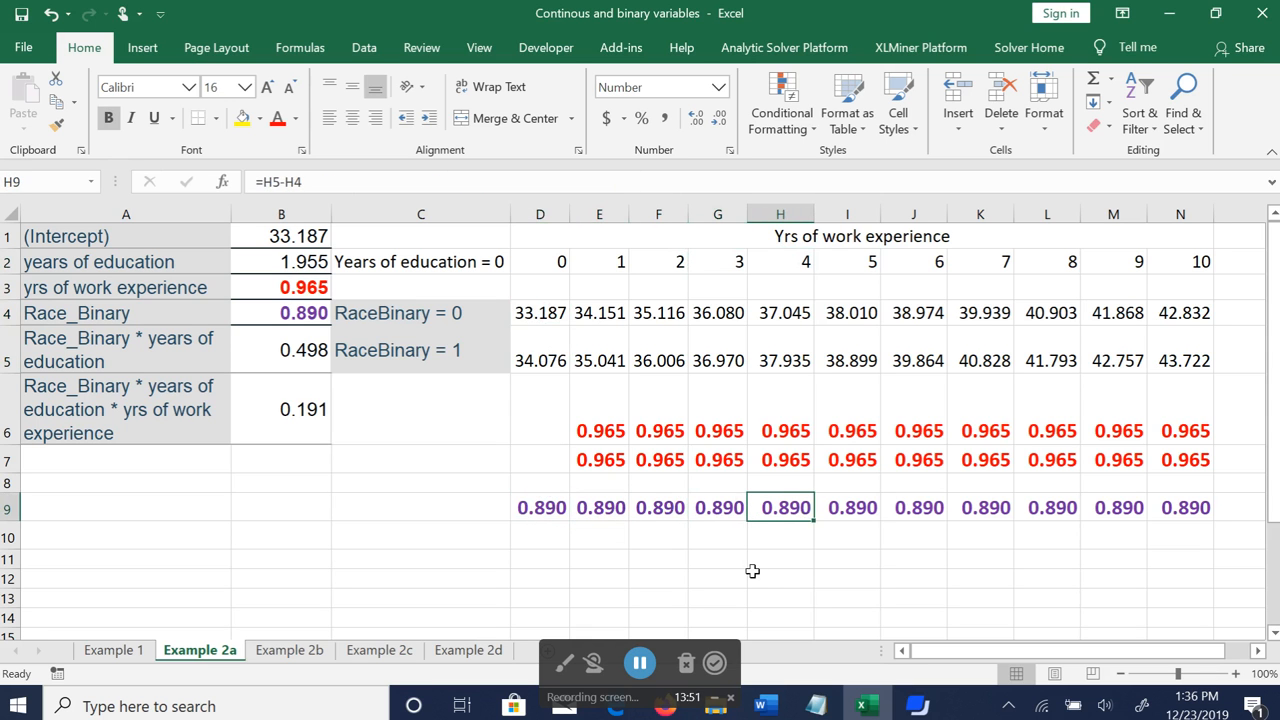
left_click(553, 511)
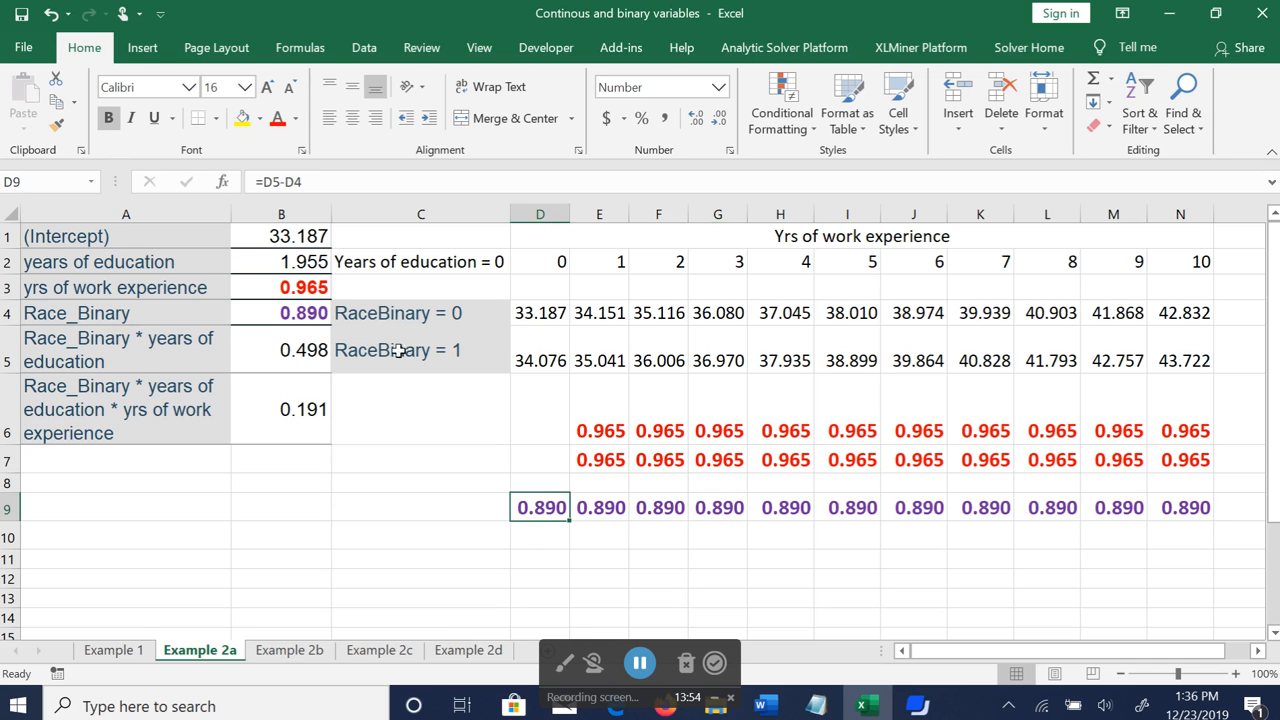
Relate the Race_Binary coefficient in B4 to the coefficient table, the RaceBinary = 1 label and the group difference in D9.
left_click(305, 313)
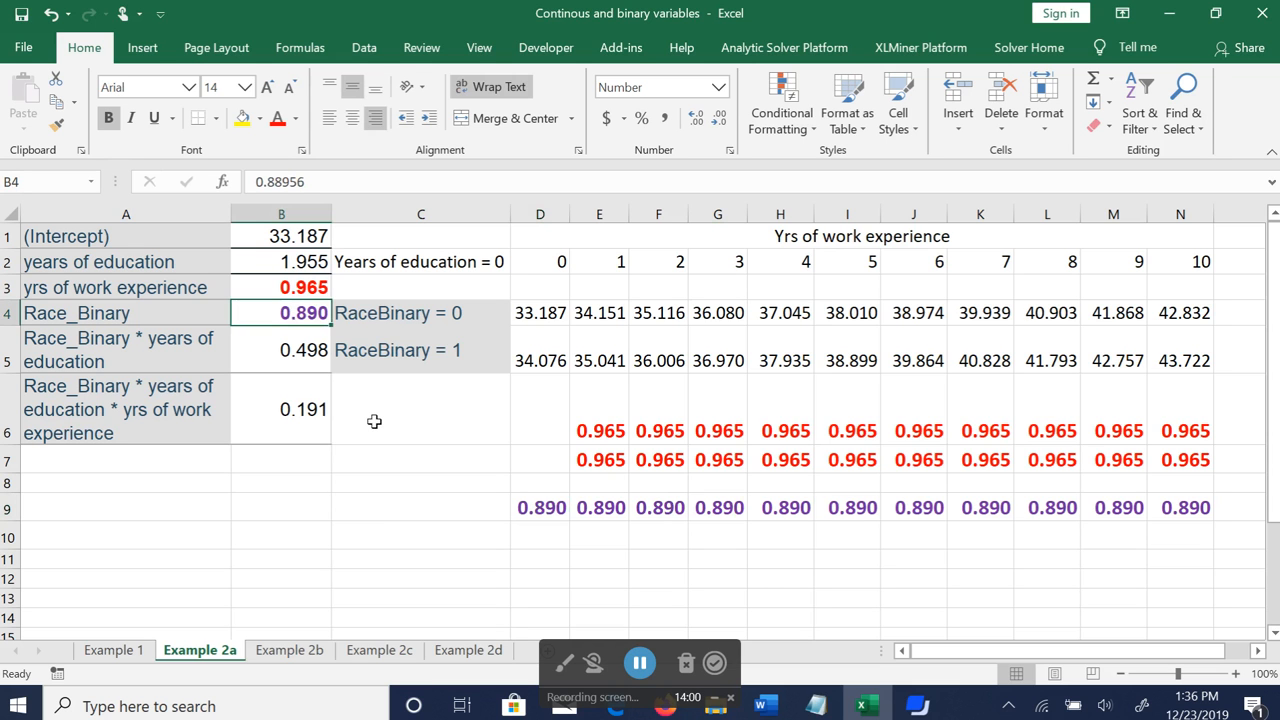
left_click_drag(62, 232, 305, 383)
left_click(302, 315)
left_click(172, 314)
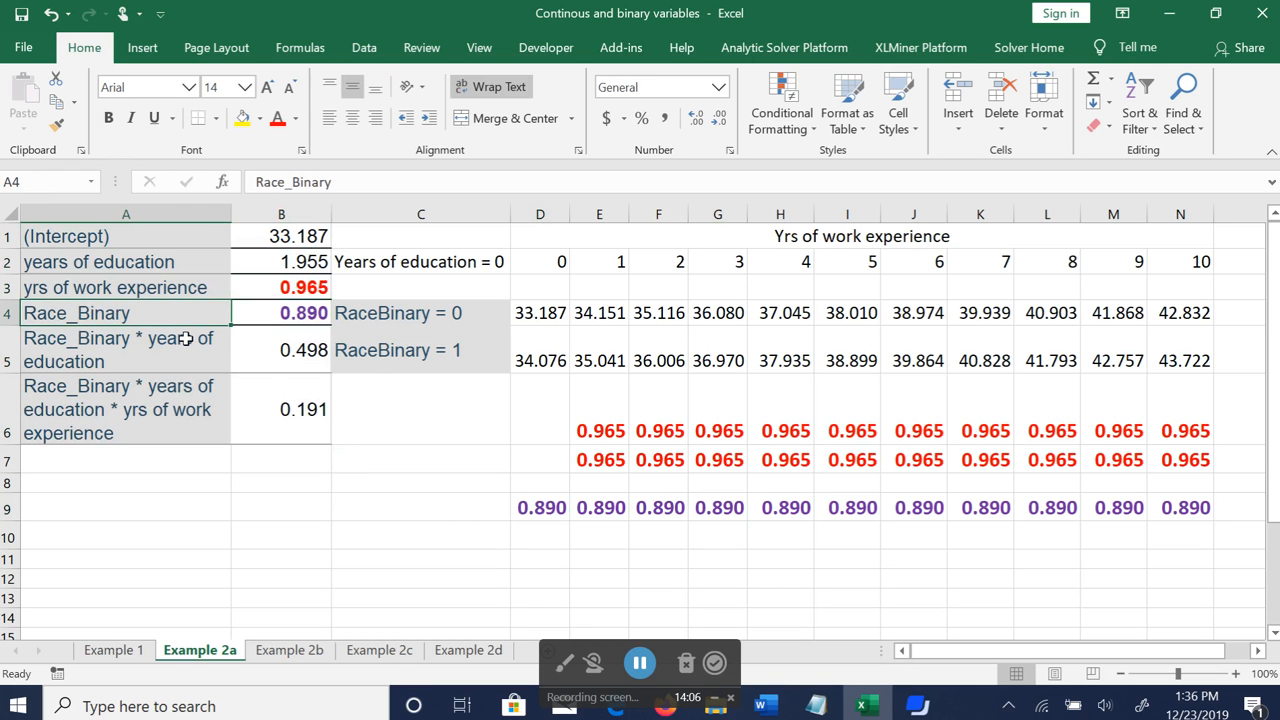
left_click(426, 348)
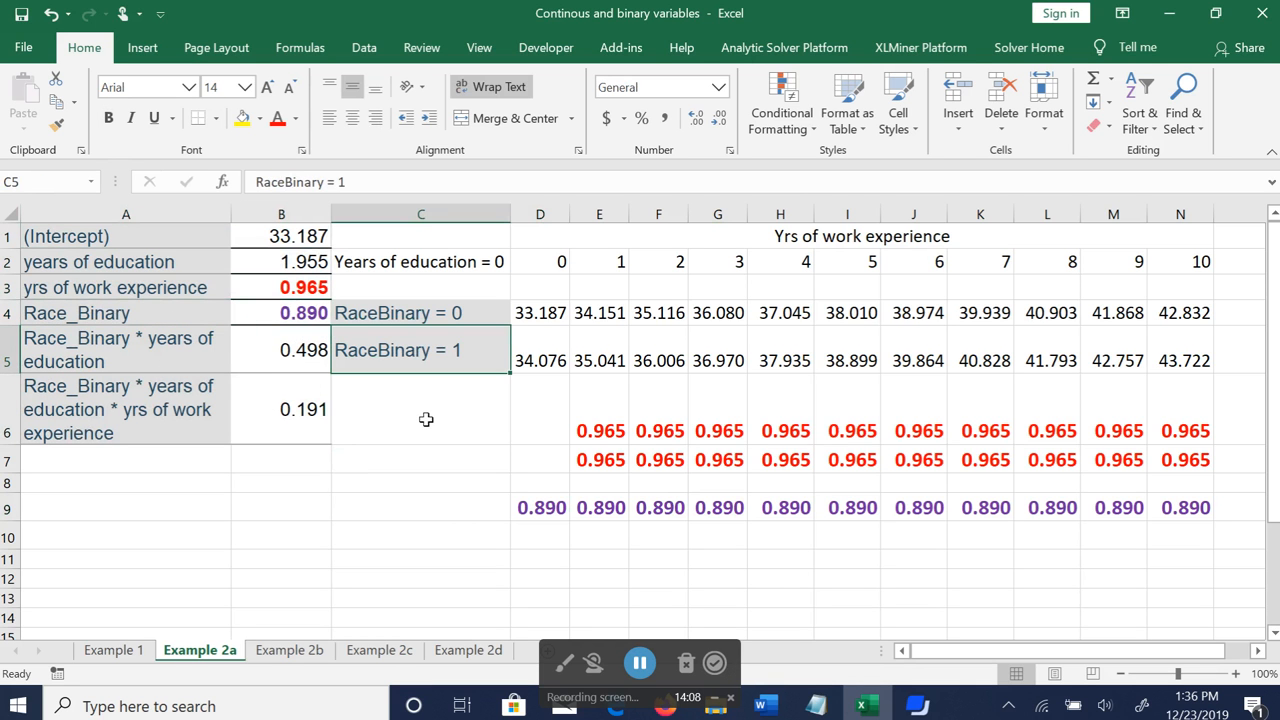
left_click(288, 310)
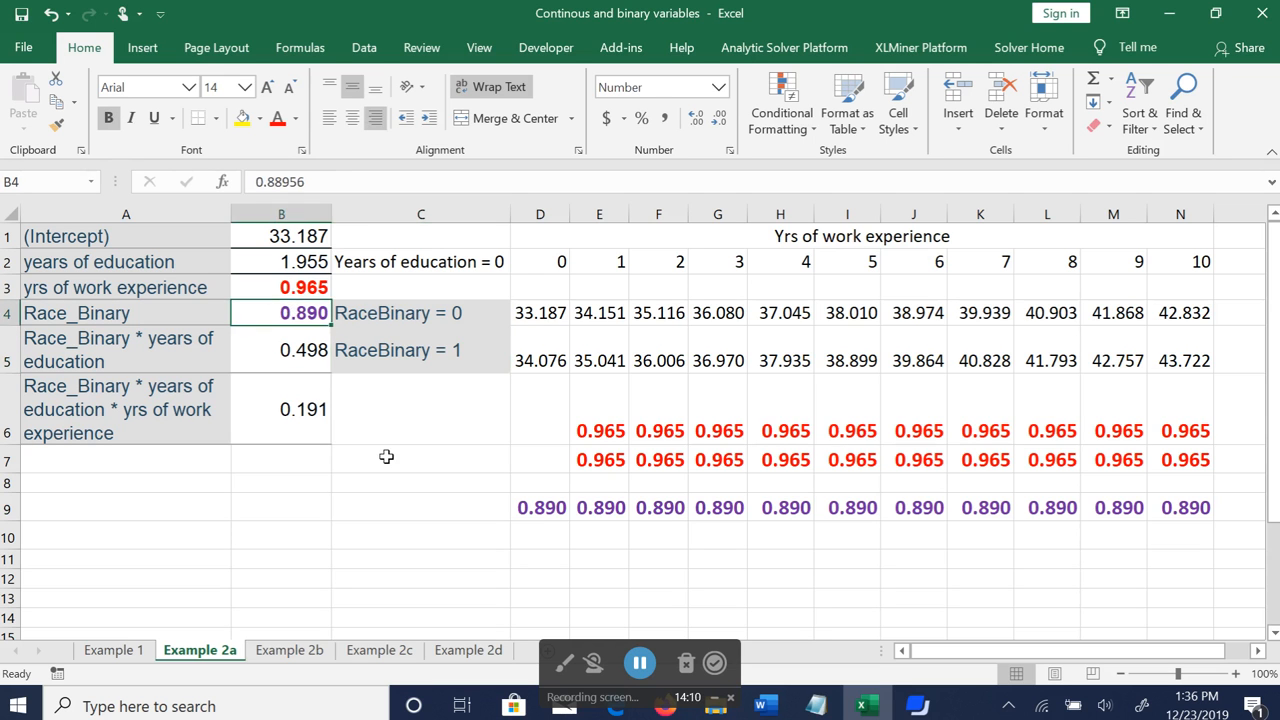
left_click(538, 510)
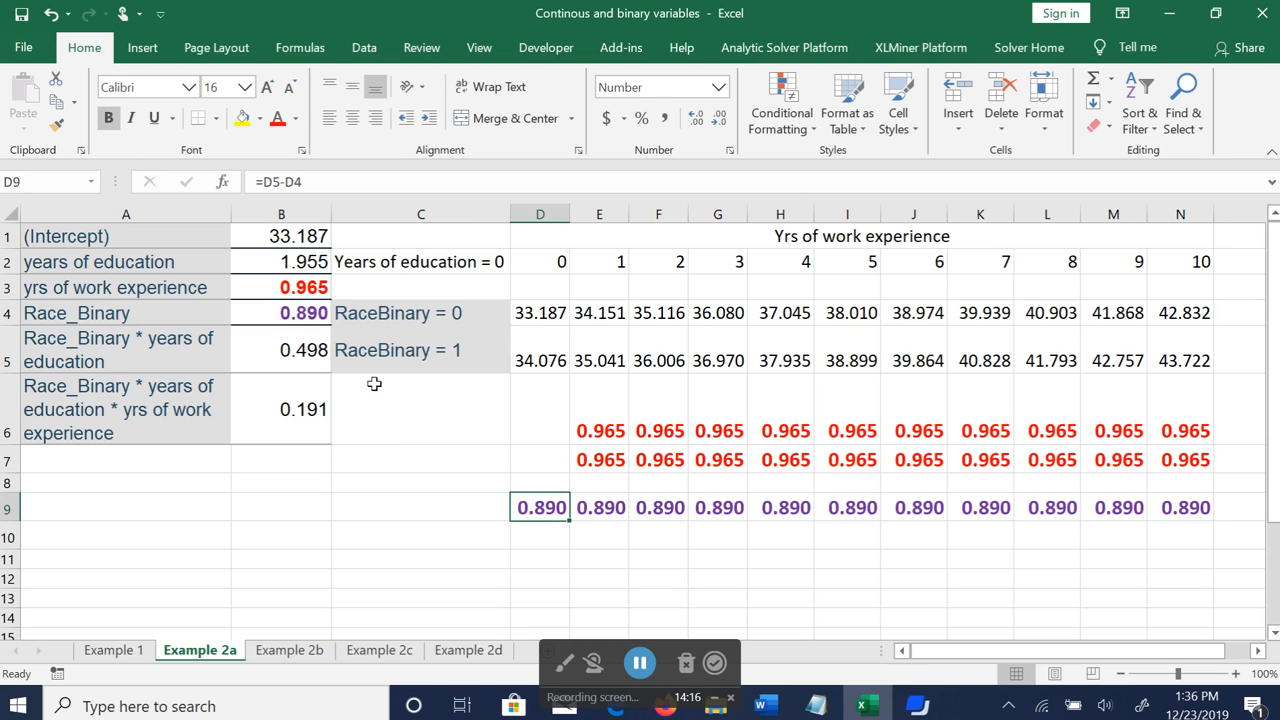
Relate the group difference in D9 to the Years of education = 0 label and the work experience headings from 0 to 7.
left_click(428, 255)
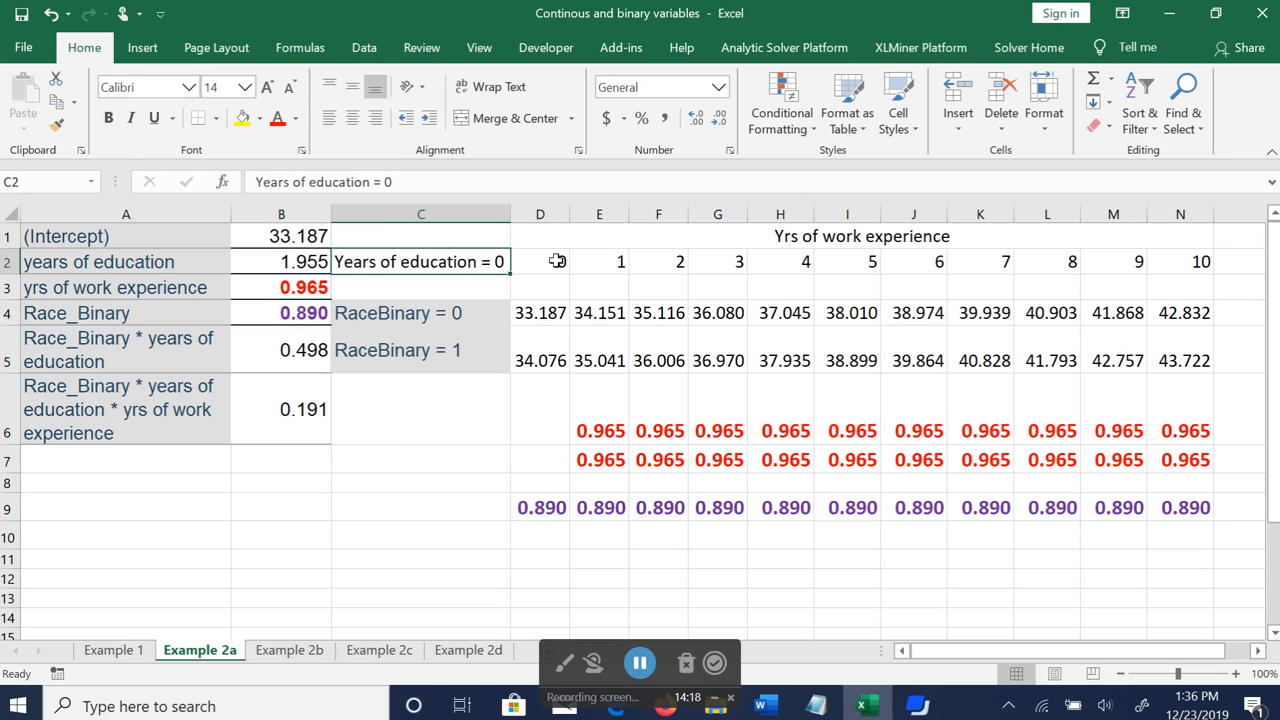
left_click(544, 505)
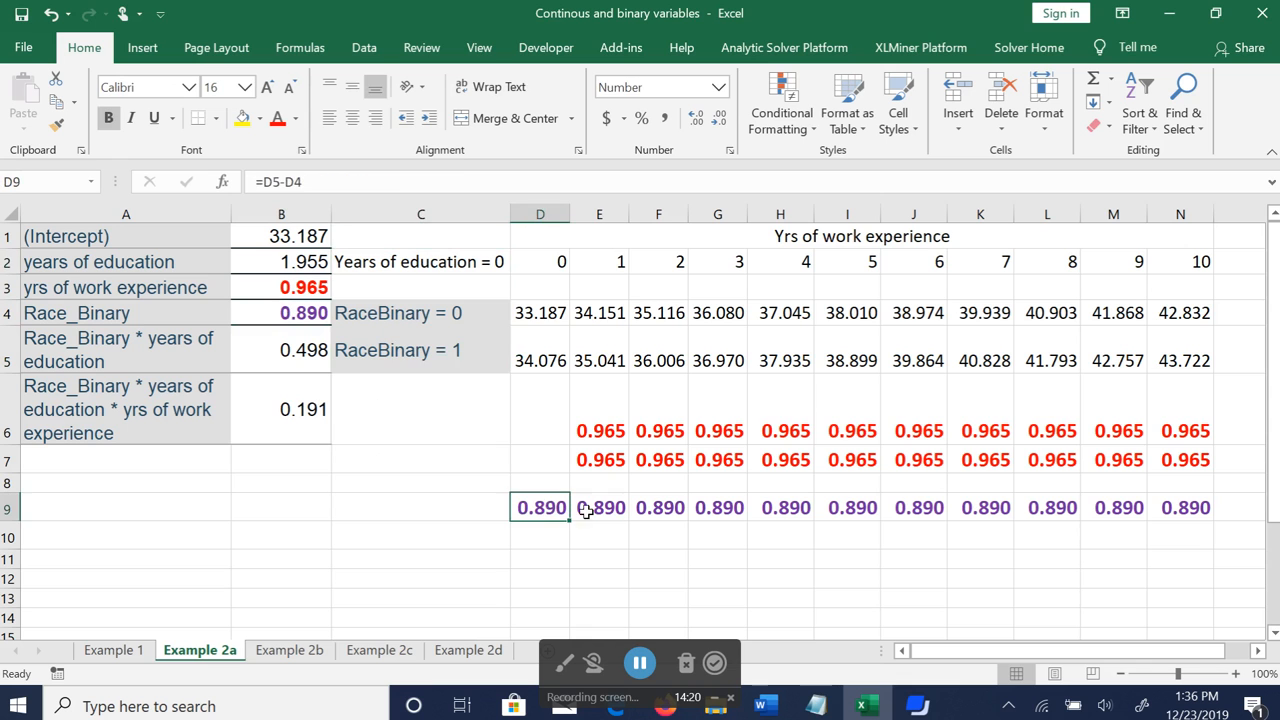
left_click(555, 262)
left_click(605, 262)
left_click(660, 256)
left_click(735, 266)
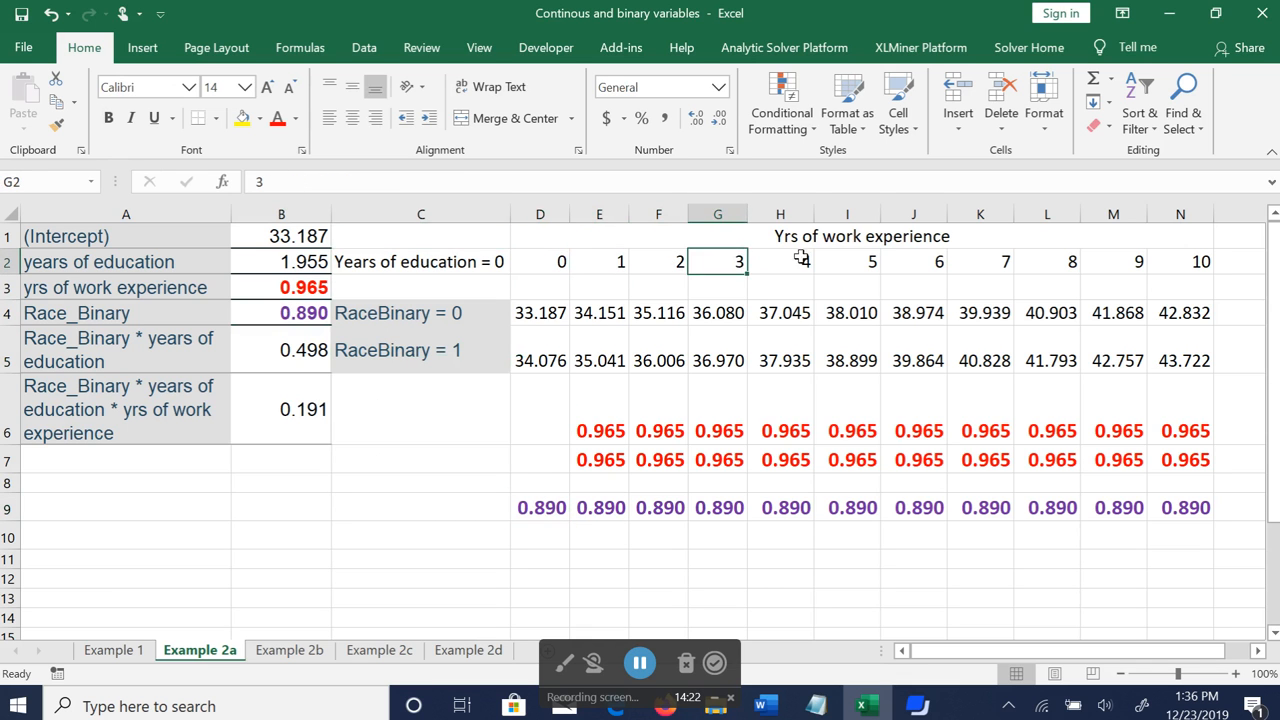
left_click(804, 260)
left_click(836, 260)
left_click(908, 261)
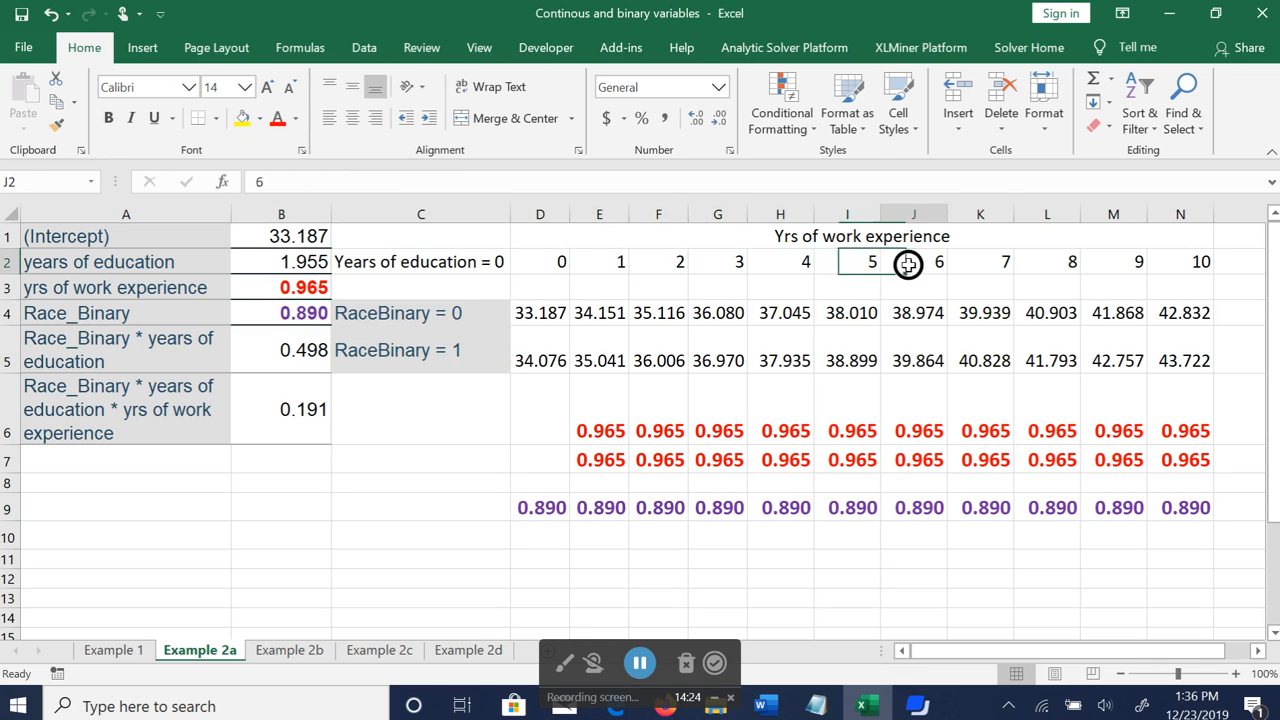
left_click(986, 261)
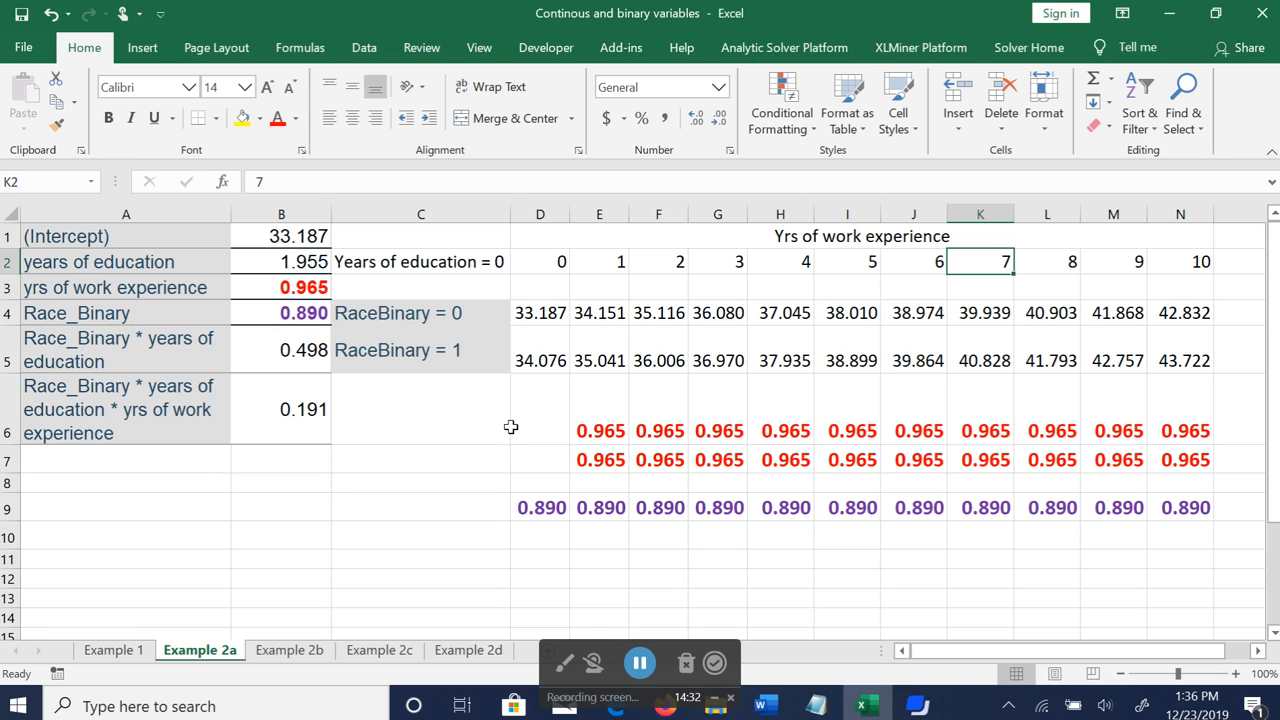
Relate the Years of education = 0 and RaceBinary labels to the group difference formulas in D9 through G9.
left_click(467, 258)
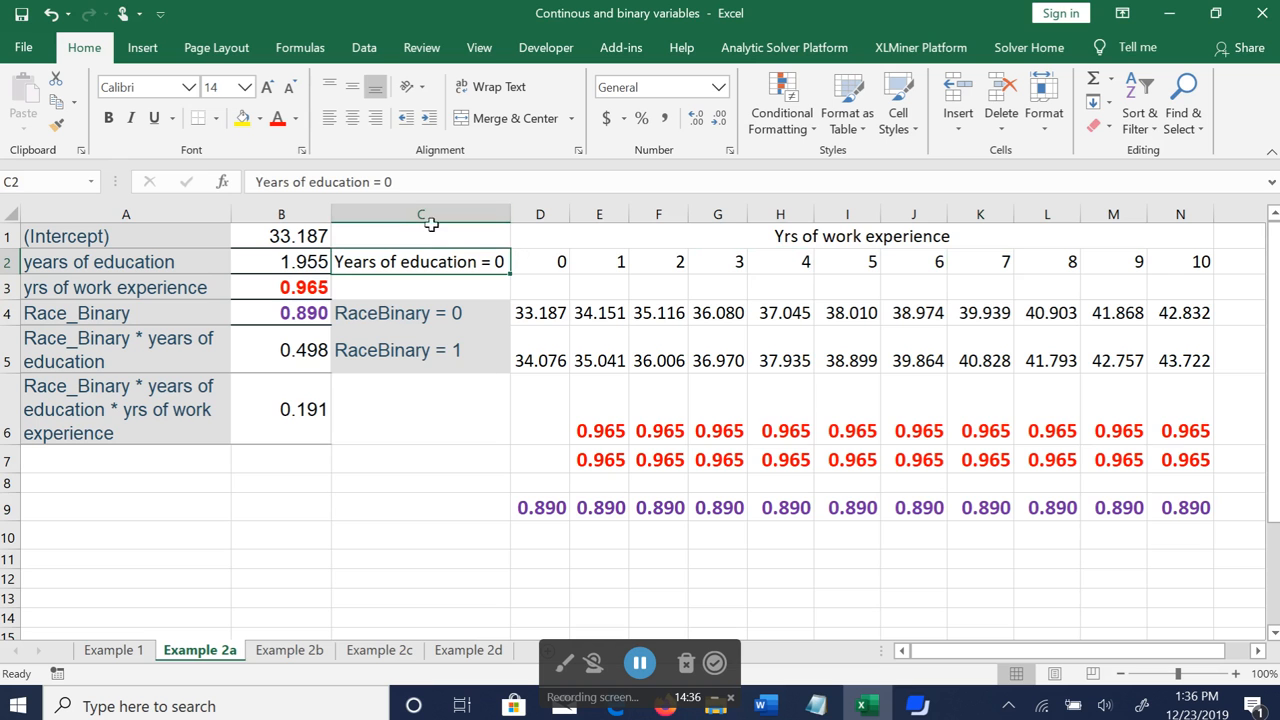
left_click(420, 314)
left_click(418, 355)
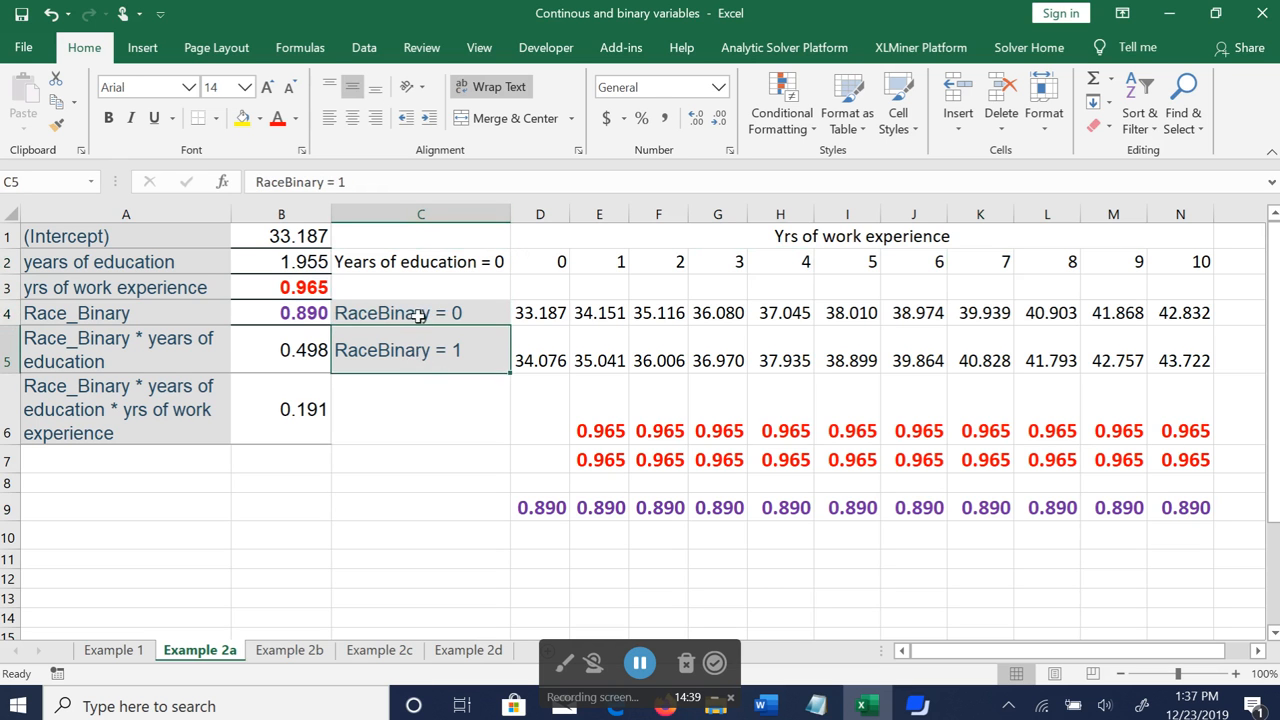
left_click(444, 262)
left_click(540, 507)
left_click(592, 508)
left_click(541, 508)
left_click(599, 510)
left_click(662, 510)
left_click(726, 510)
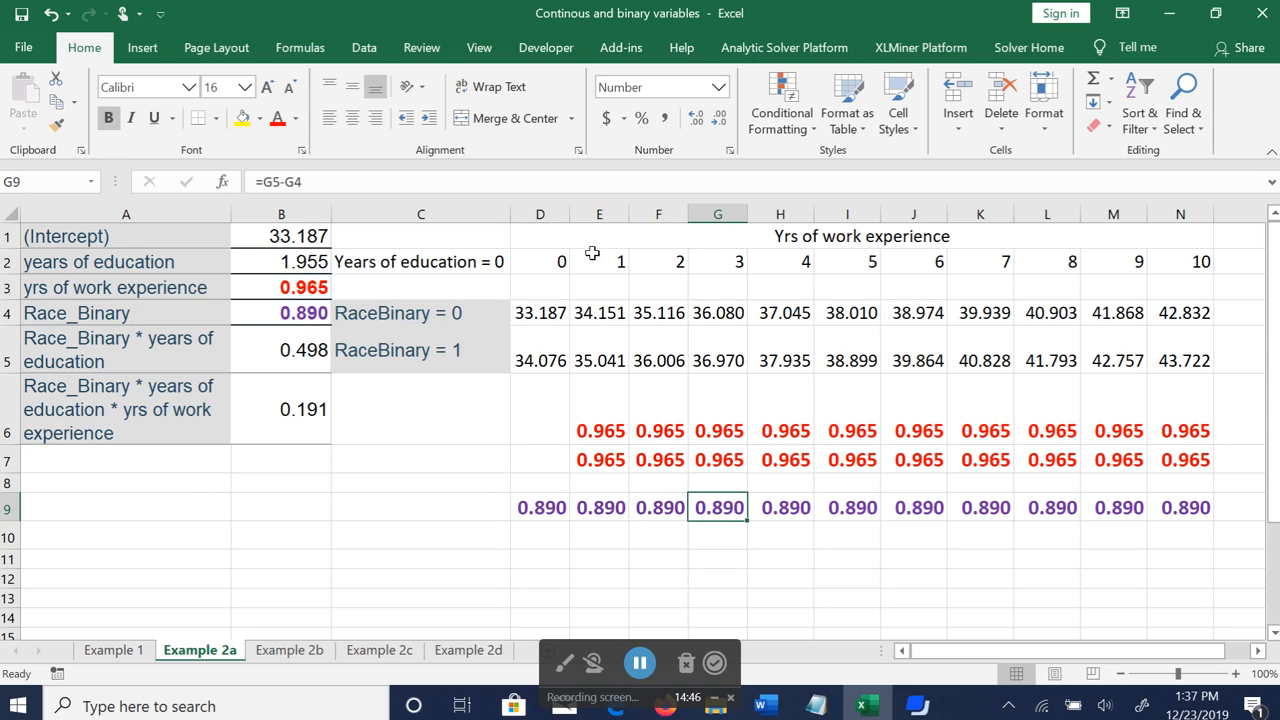
Review the work experience headings from 0 to 5 together with the RaceBinary = 0 and RaceBinary = 1 labels.
left_click(552, 261)
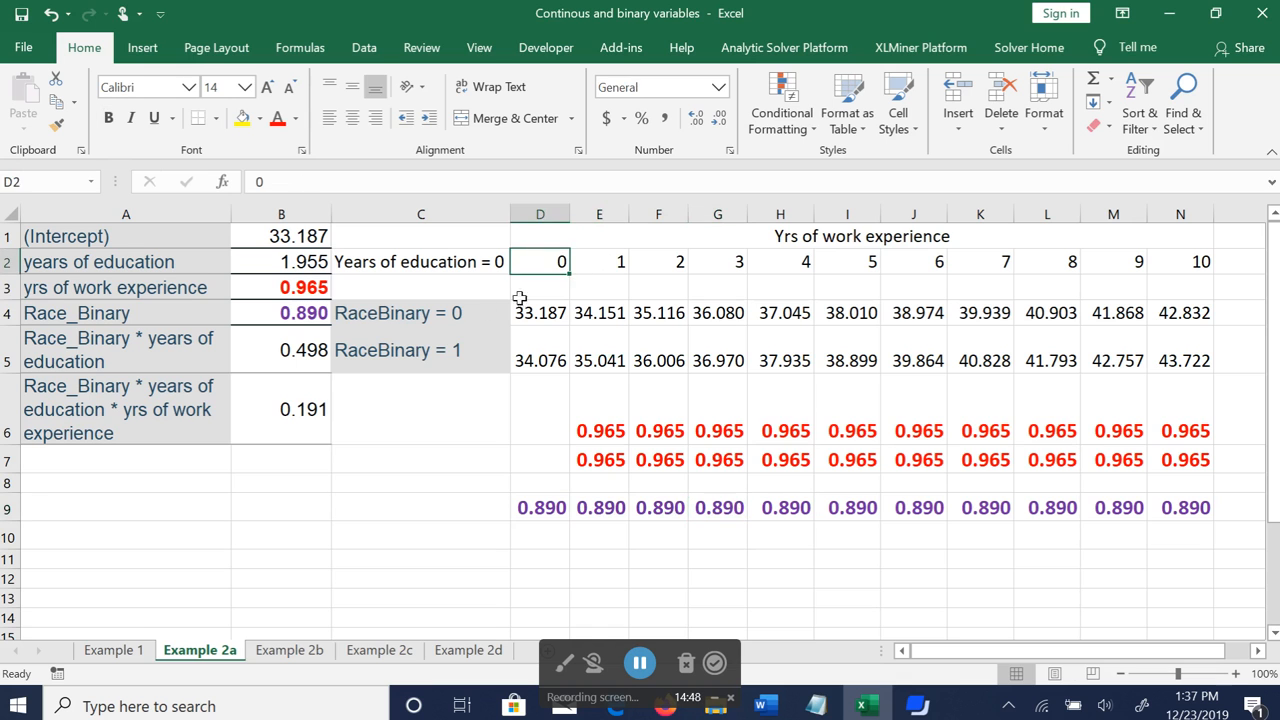
left_click(482, 308)
left_click(470, 354)
left_click(556, 262)
left_click(614, 262)
left_click(674, 262)
left_click(734, 259)
left_click(770, 265)
left_click(842, 262)
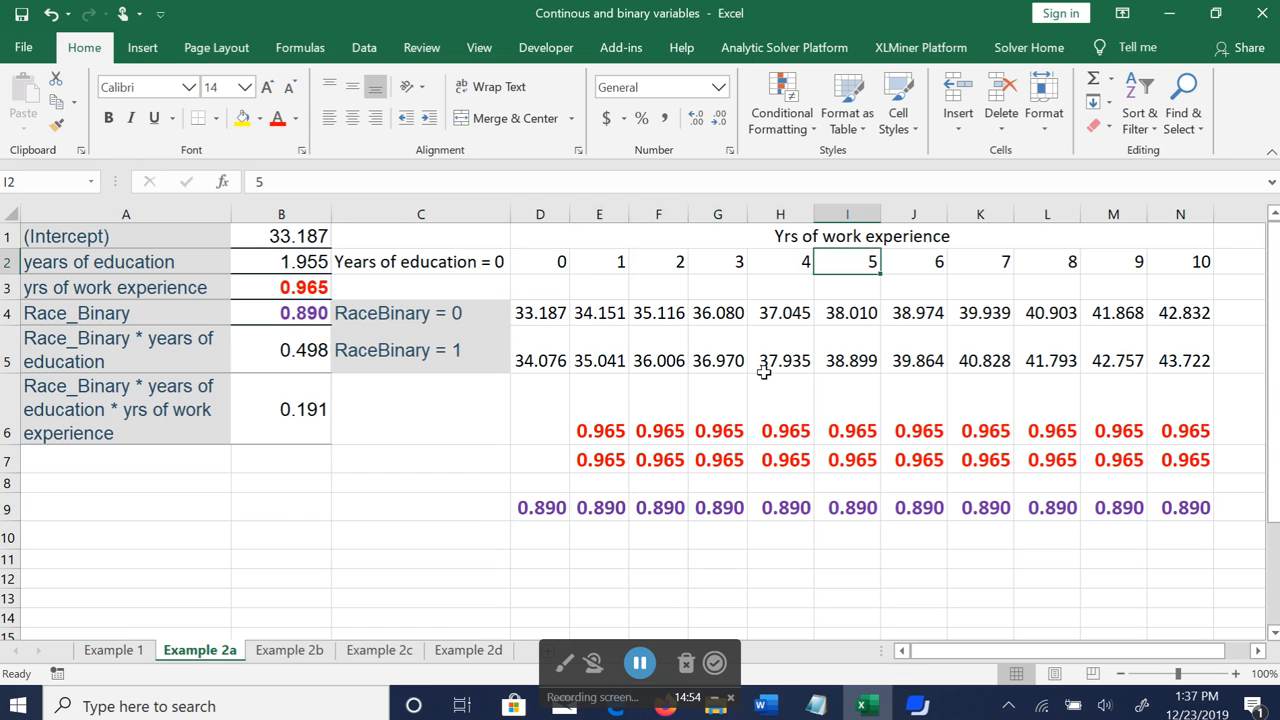
Open the Example 2b sheet and examine the prediction formula in D4 with its RaceBinary, education and work experience labels.
left_click(285, 651)
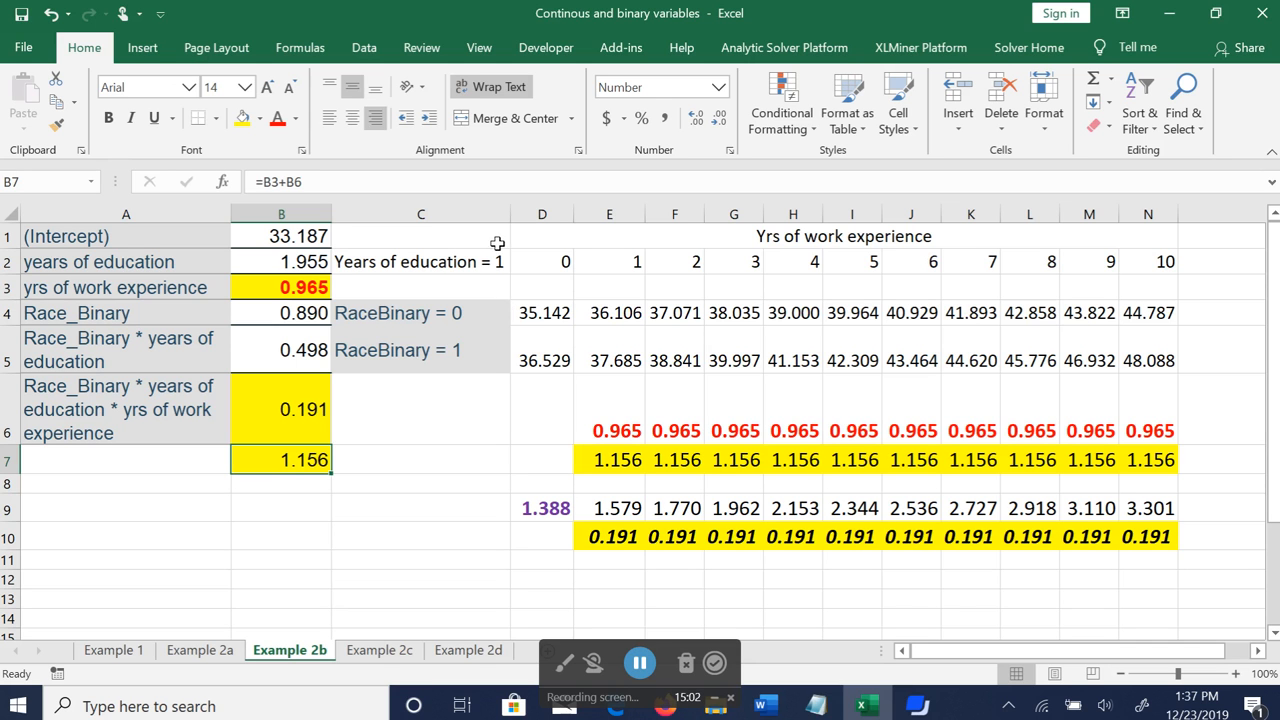
left_click(468, 263)
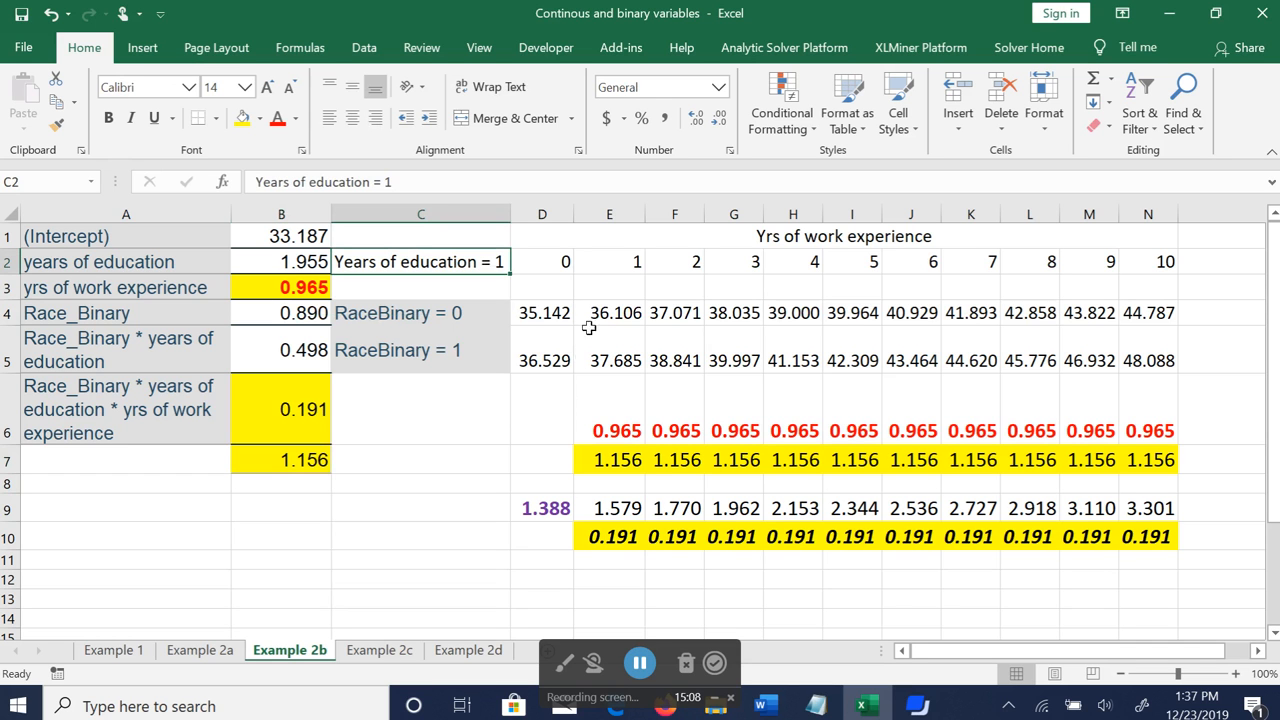
left_click(555, 316)
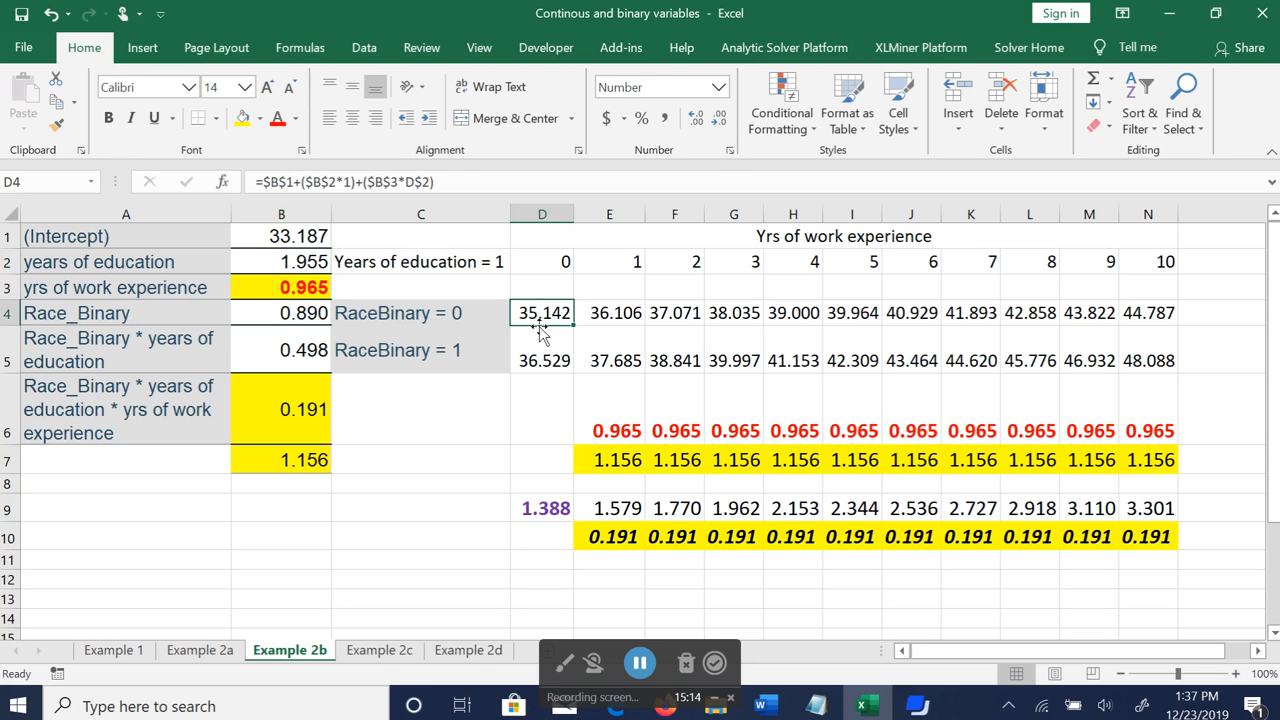
left_click(452, 315)
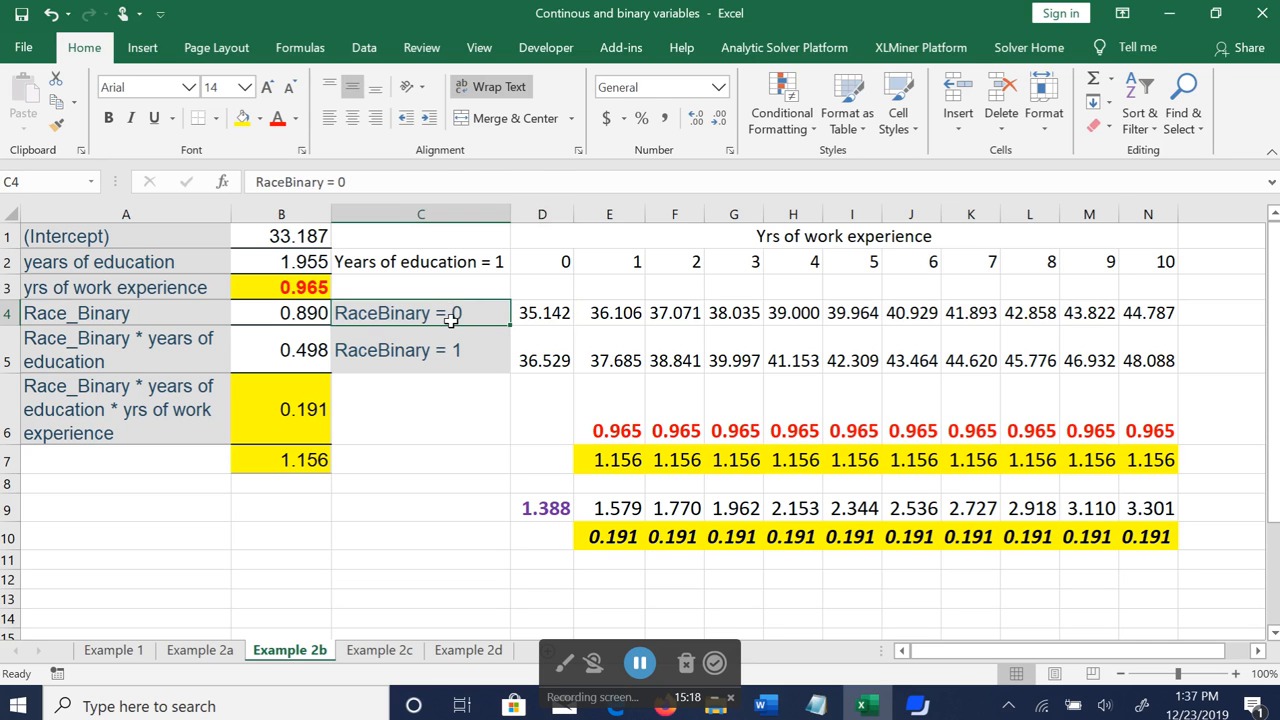
left_click(485, 262)
left_click(559, 263)
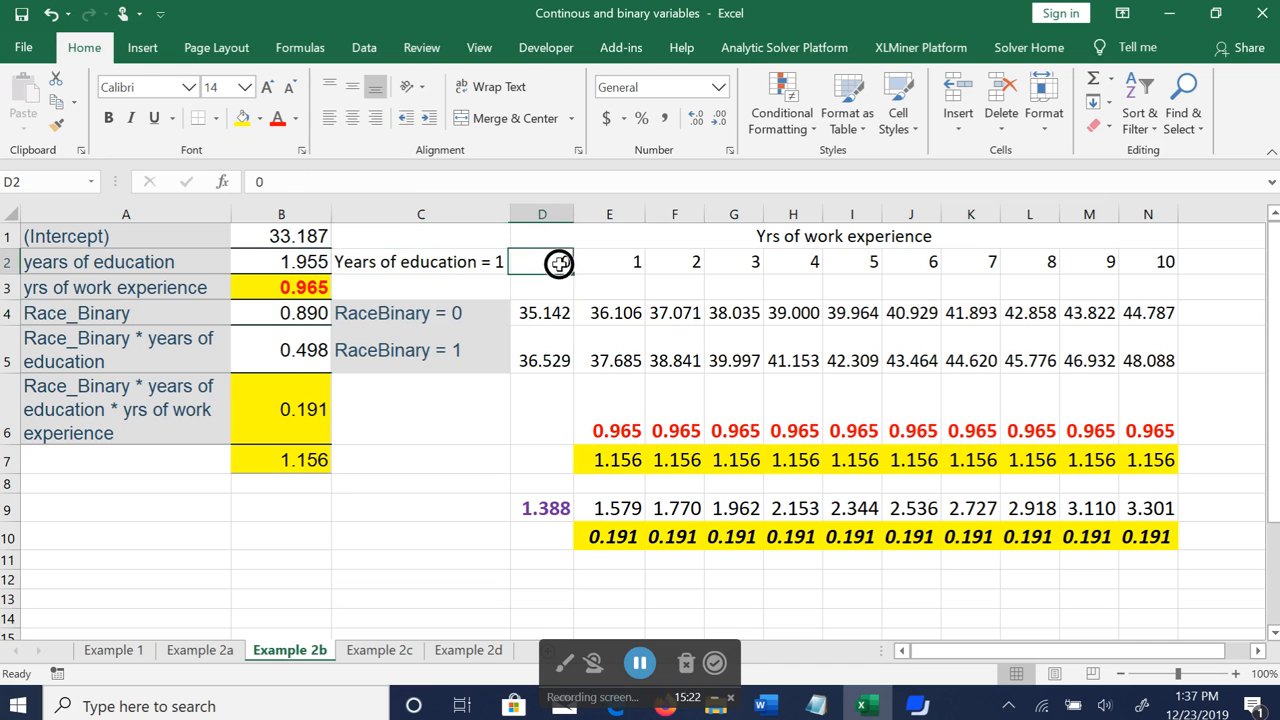
Compare the RaceBinary = 0 prediction formulas in D4 and E4 for one year of education.
left_click(540, 310)
left_click(612, 315)
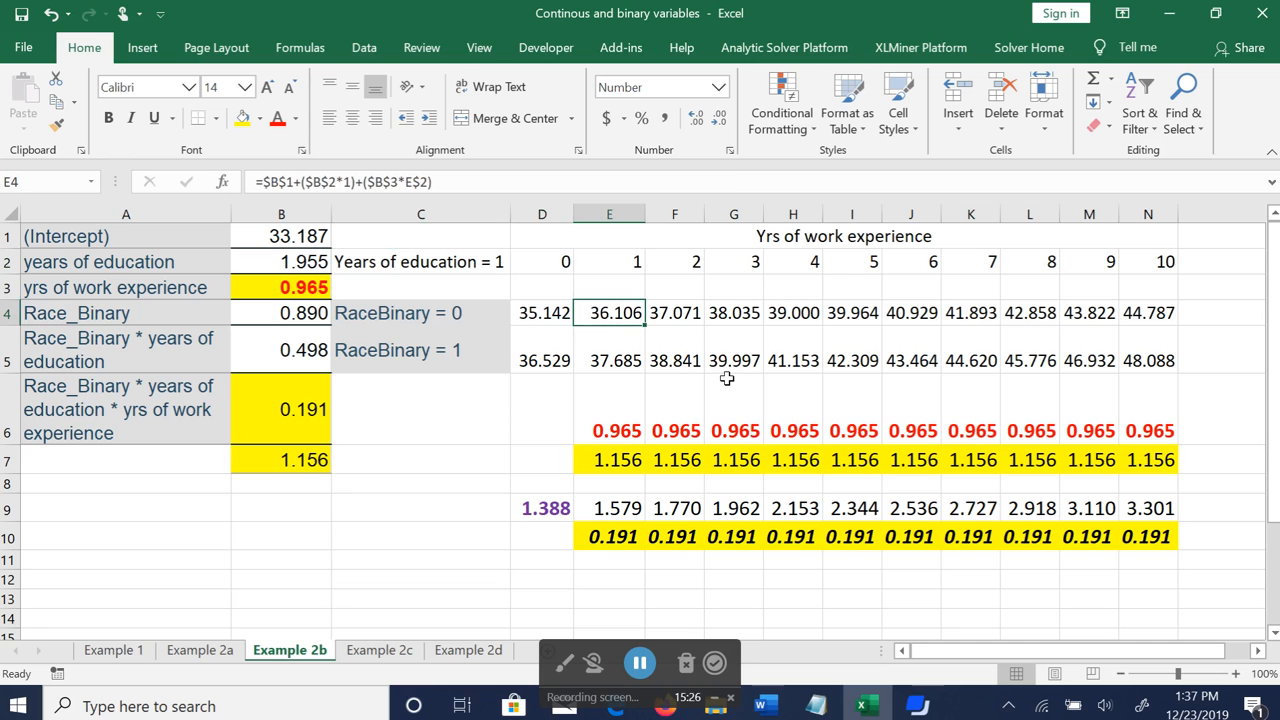
left_click(356, 314)
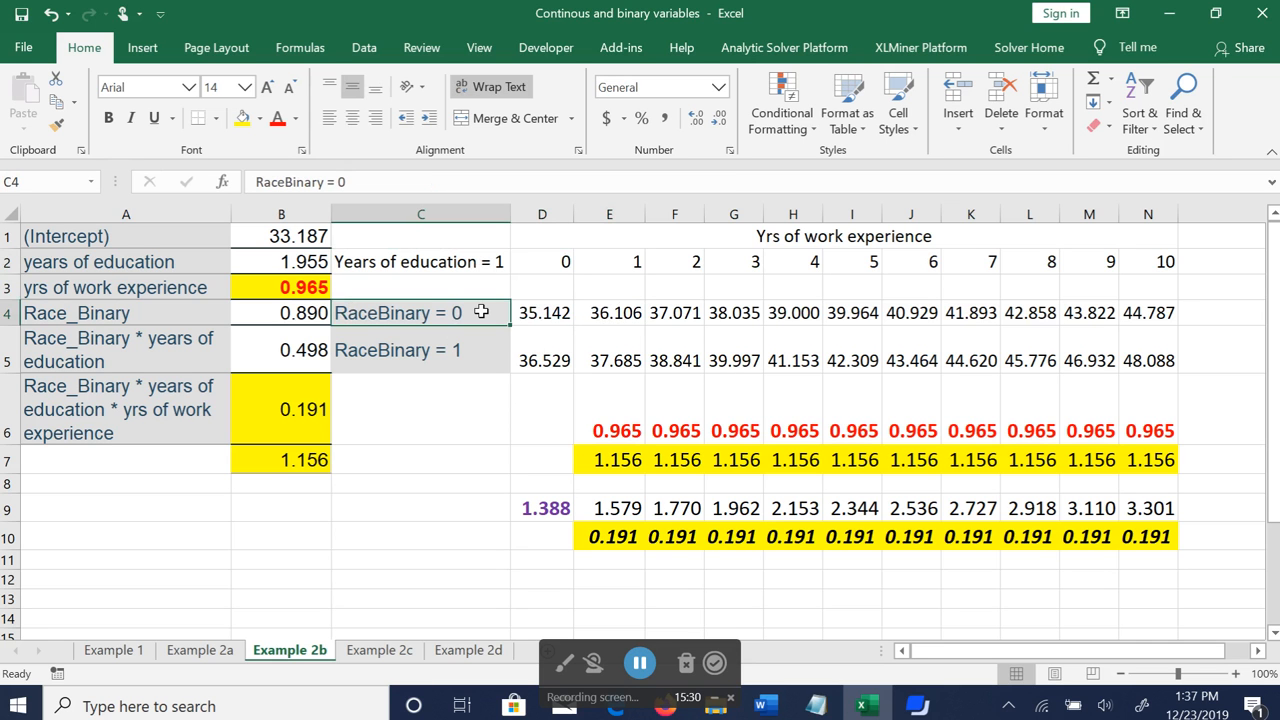
left_click(483, 266)
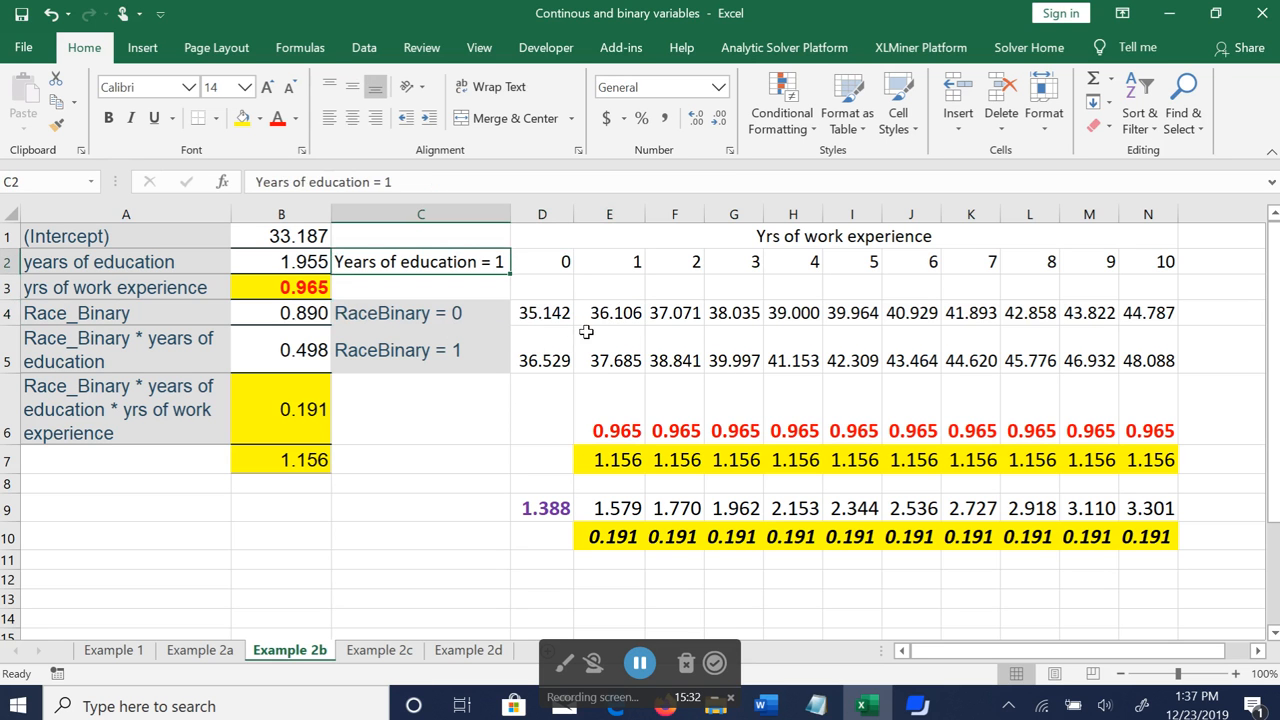
left_click_drag(545, 317, 605, 314)
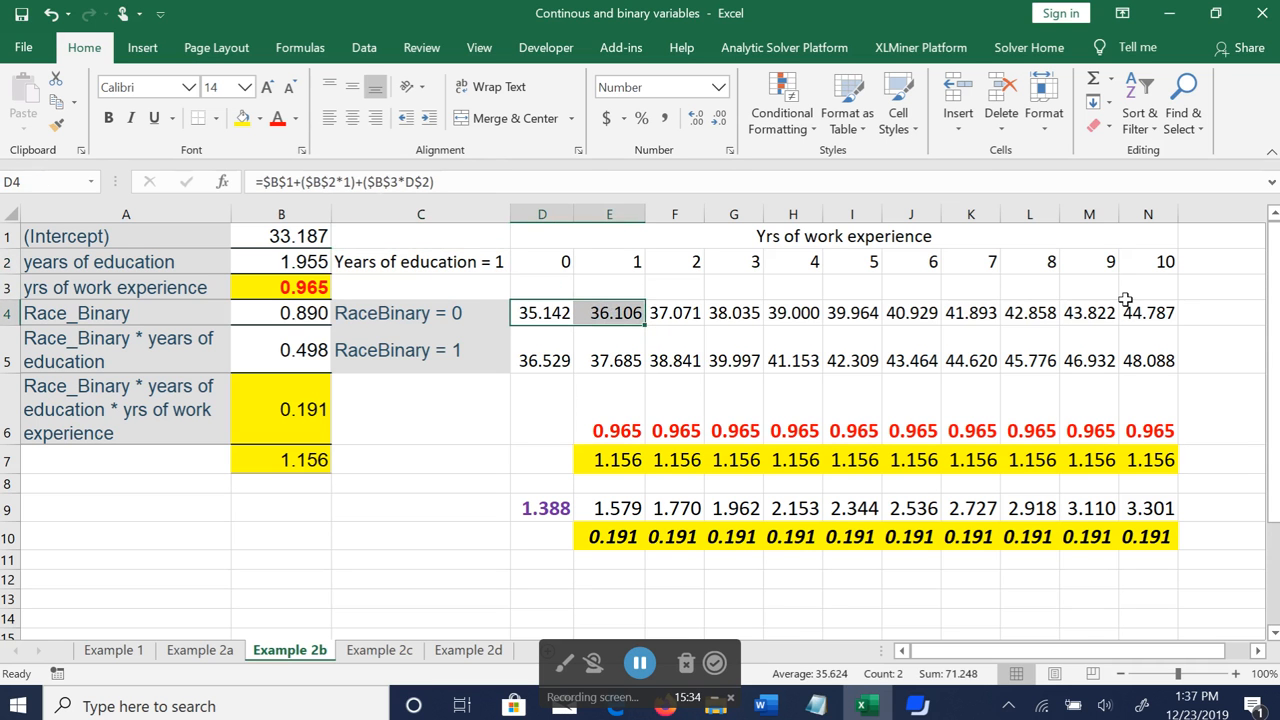
Examine the prediction formula in D5 together with the RaceBinary = 1 and Years of education = 1 labels.
left_click(550, 355)
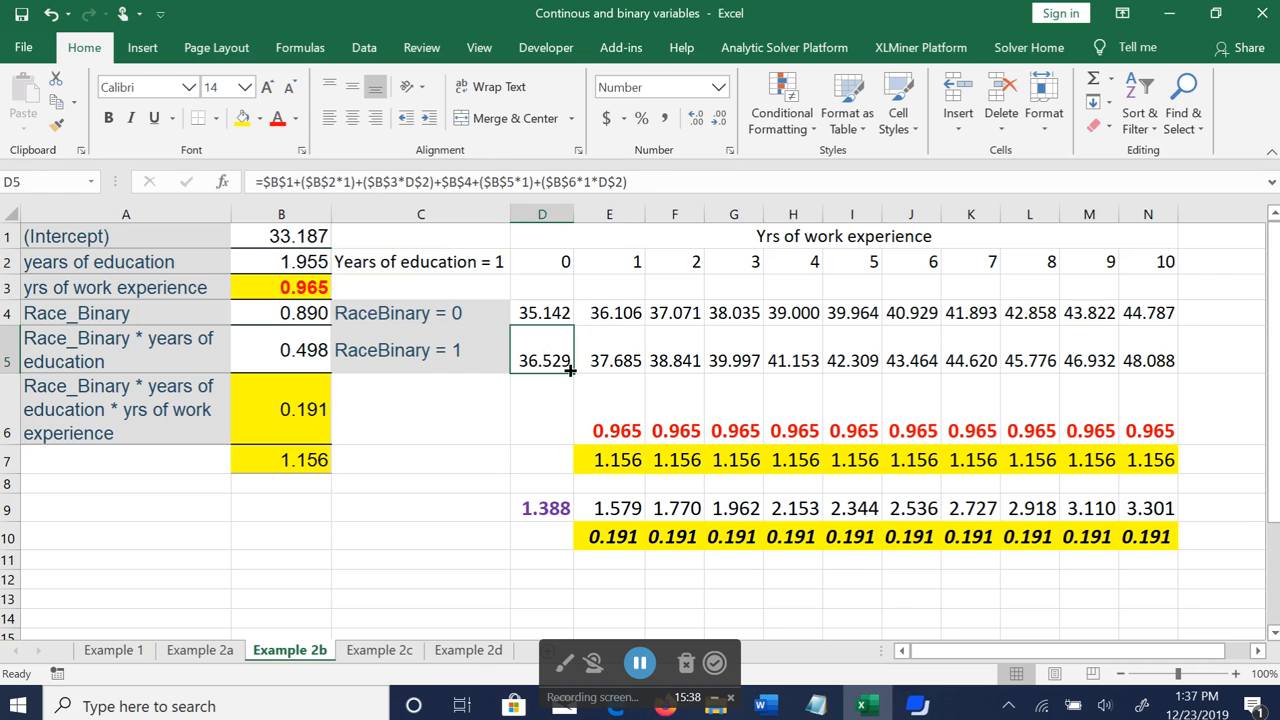
left_click(408, 355)
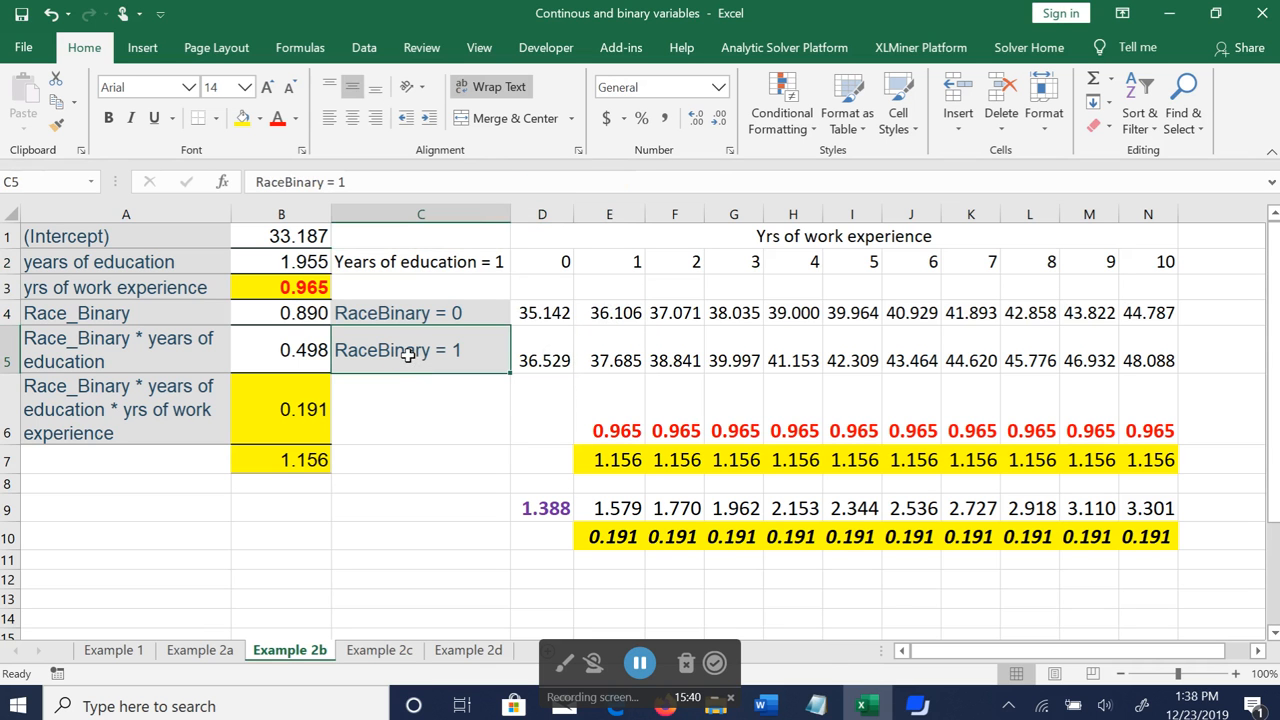
left_click(462, 266)
left_click(549, 351)
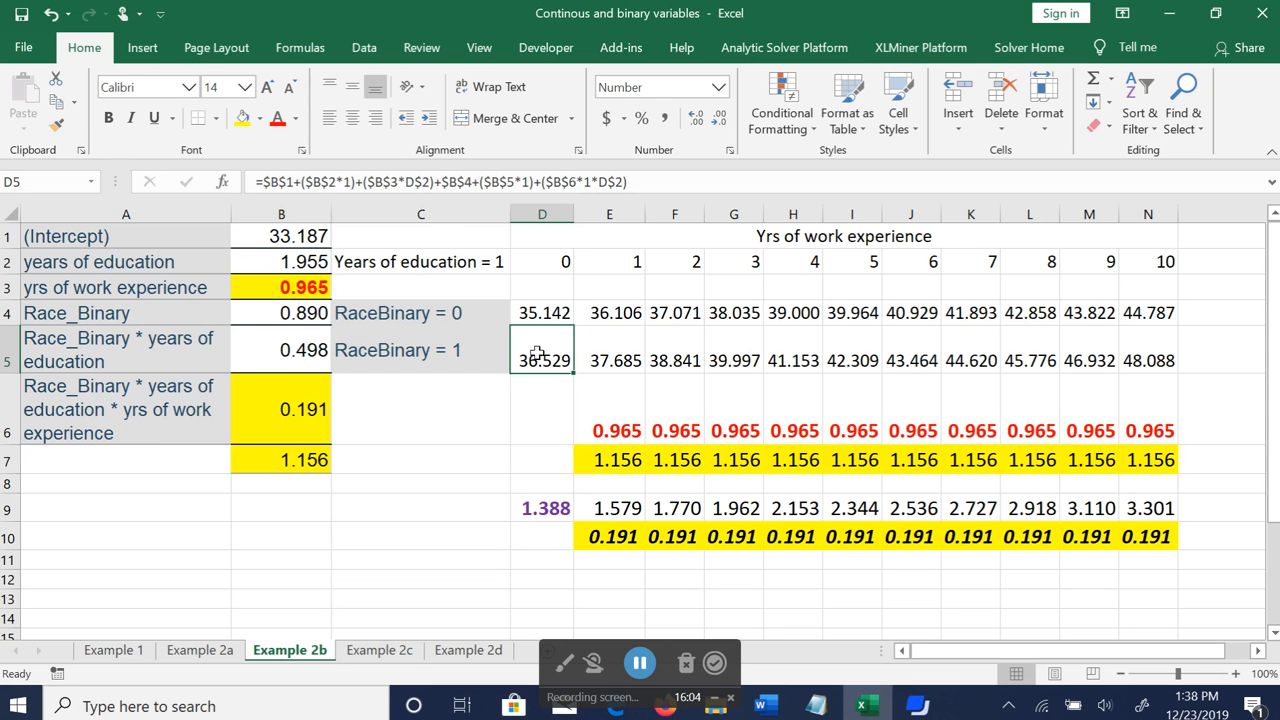
left_click(456, 347)
left_click(487, 261)
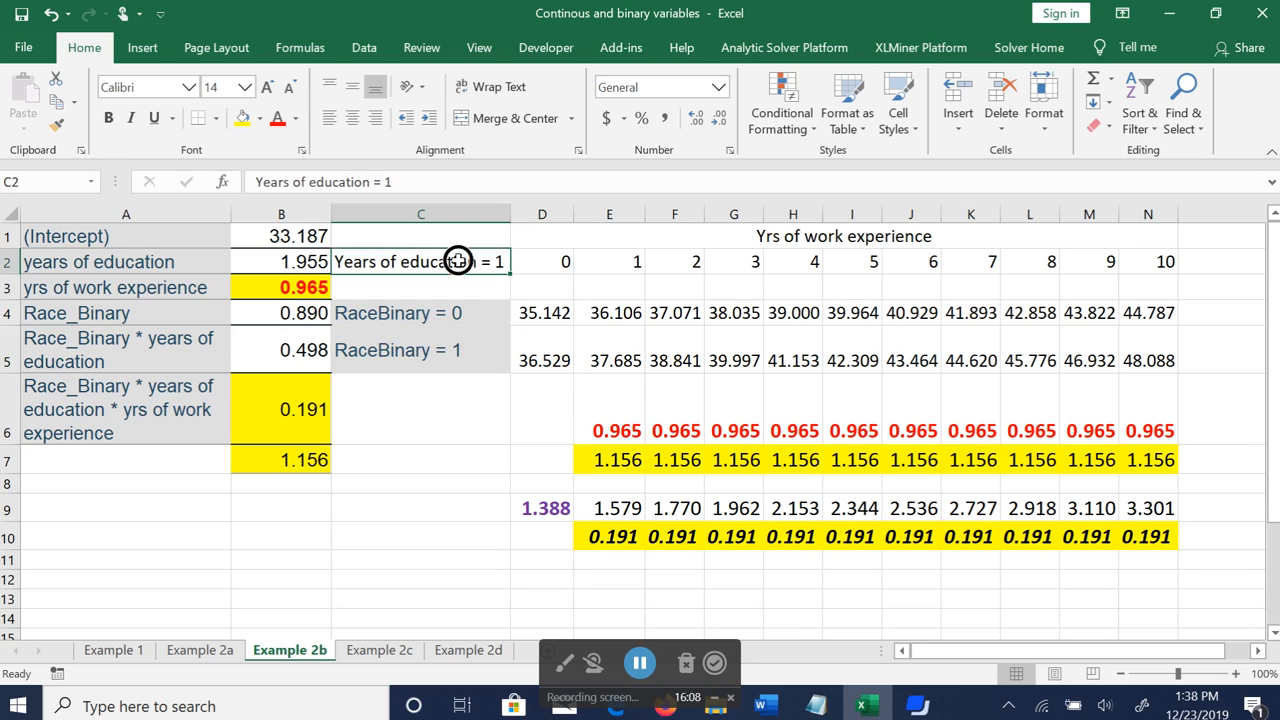
Examine the prediction formula in E5 together with the RaceBinary = 1 and Years of education = 1 labels.
left_click(609, 357)
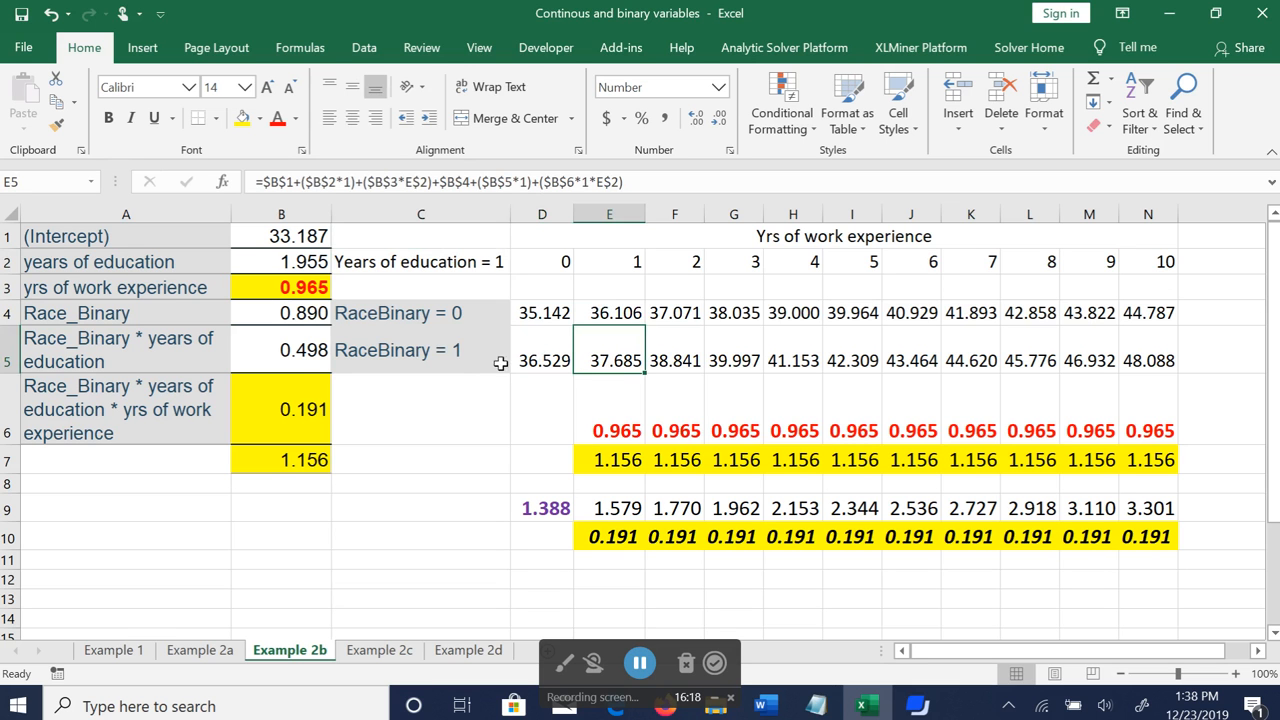
left_click(428, 352)
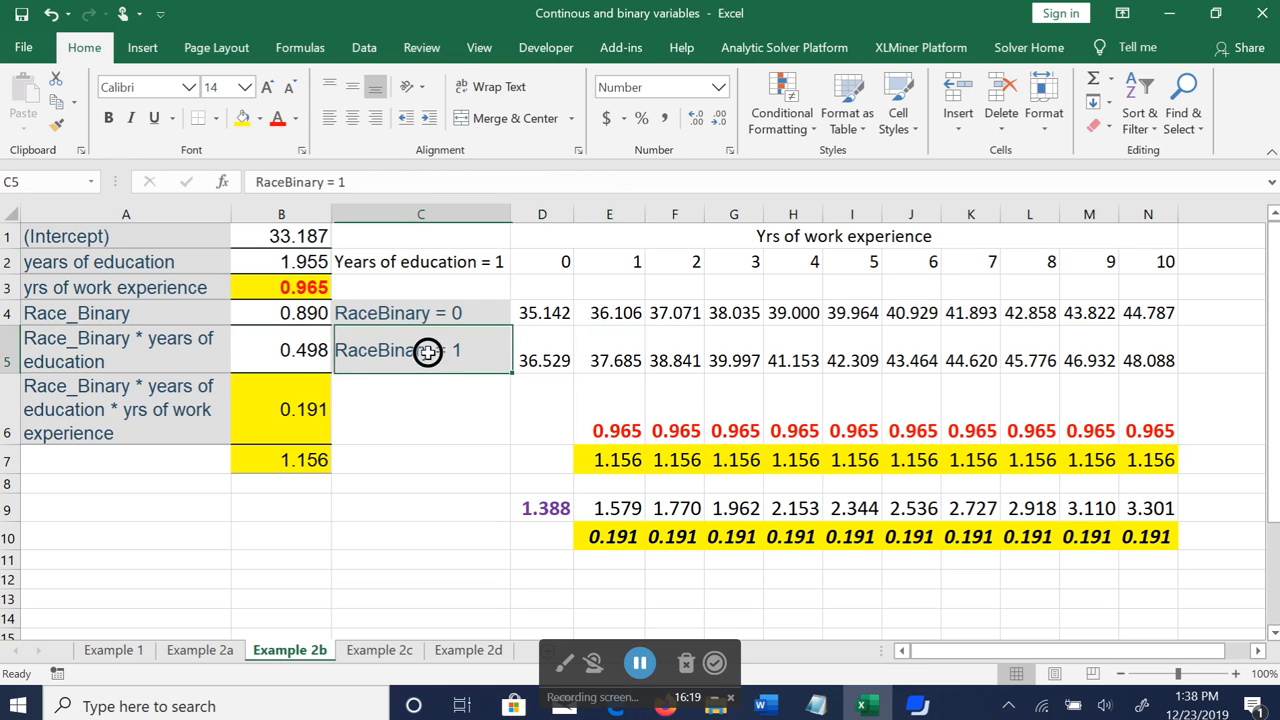
left_click(459, 262)
left_click(632, 361)
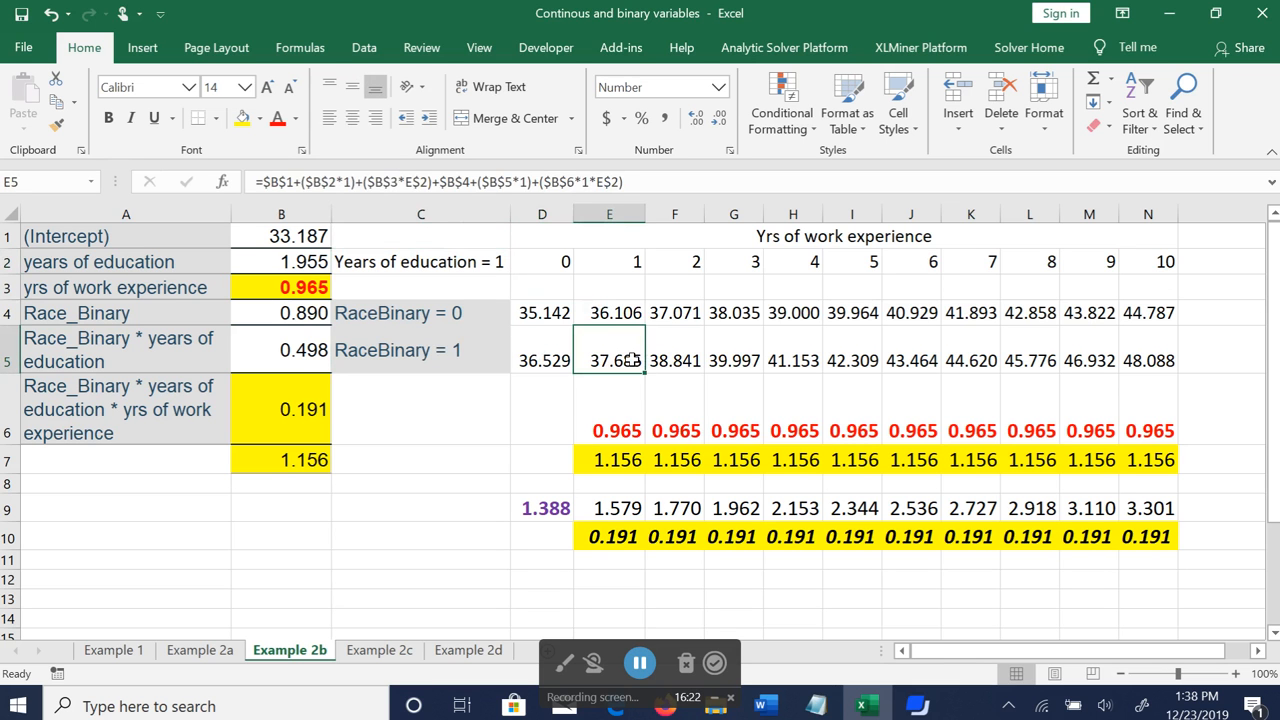
Fill the RaceBinary = 1 prediction formula from D5 across row 5 to N5.
left_click(566, 370)
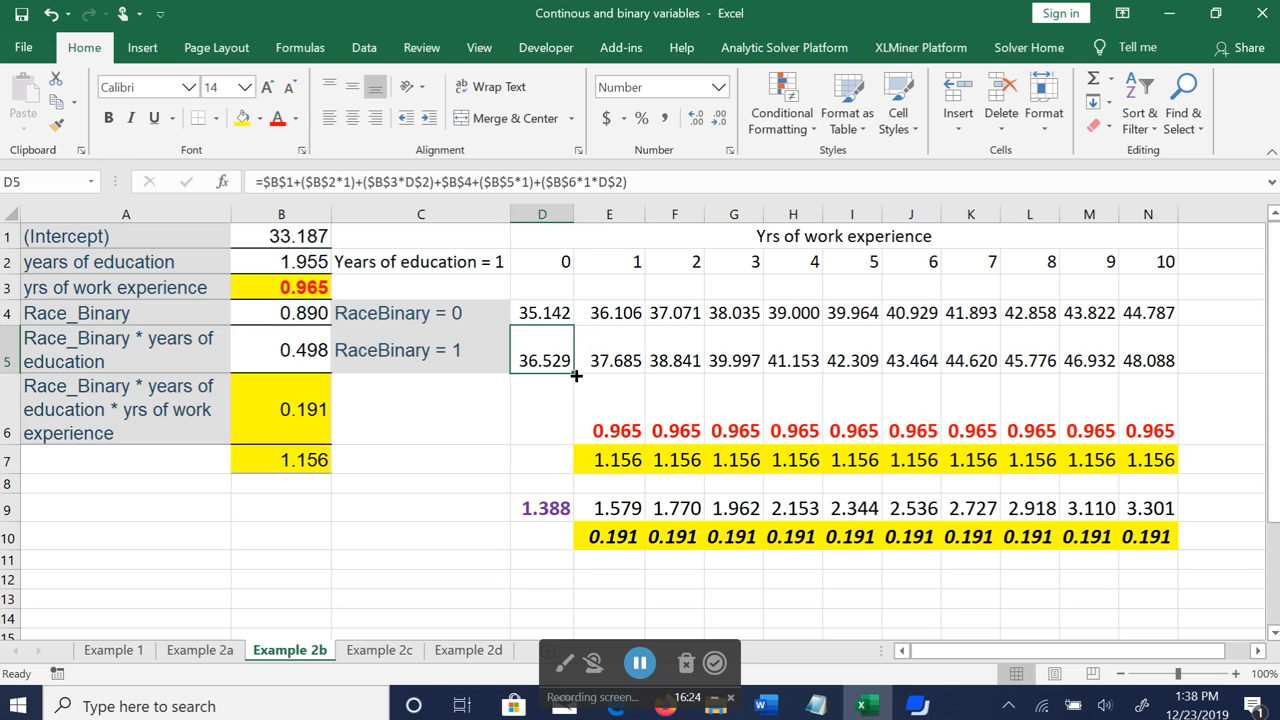
left_click_drag(574, 372, 1150, 364)
left_click(608, 352)
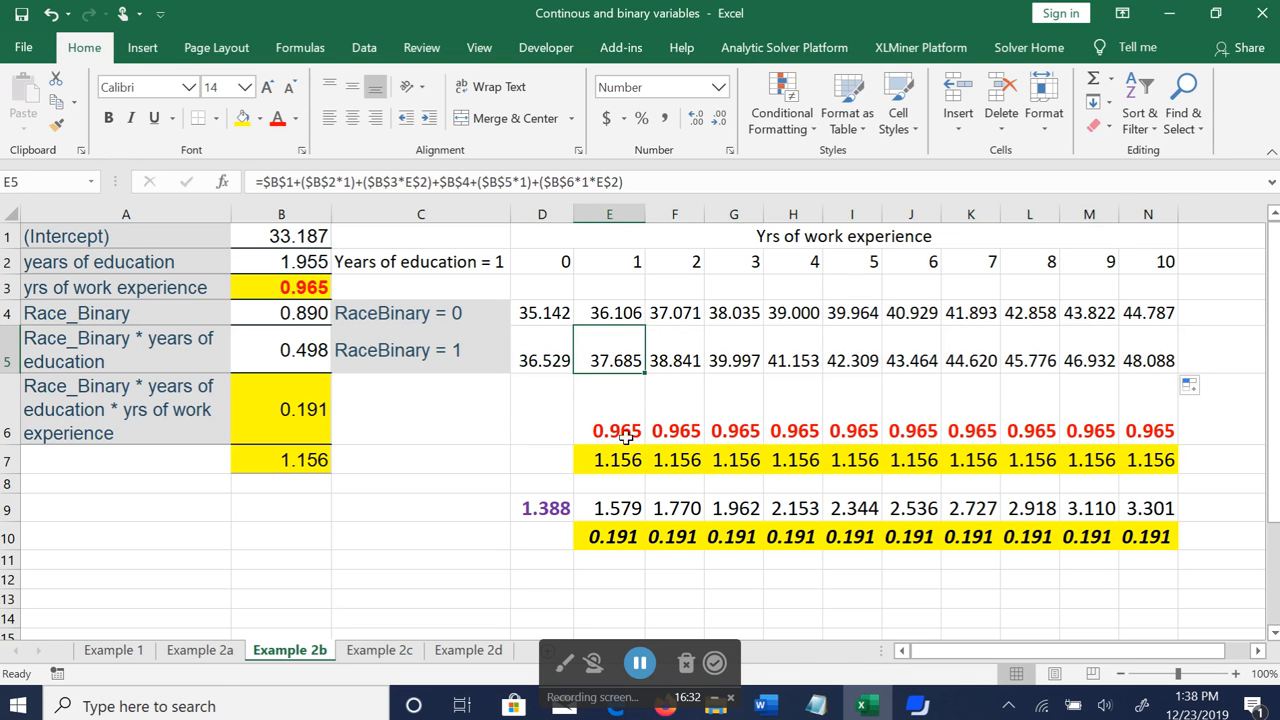
Relate the work experience difference formula in E6 to the RaceBinary = 0 label and the predictions in D4 and E4.
left_click(628, 436)
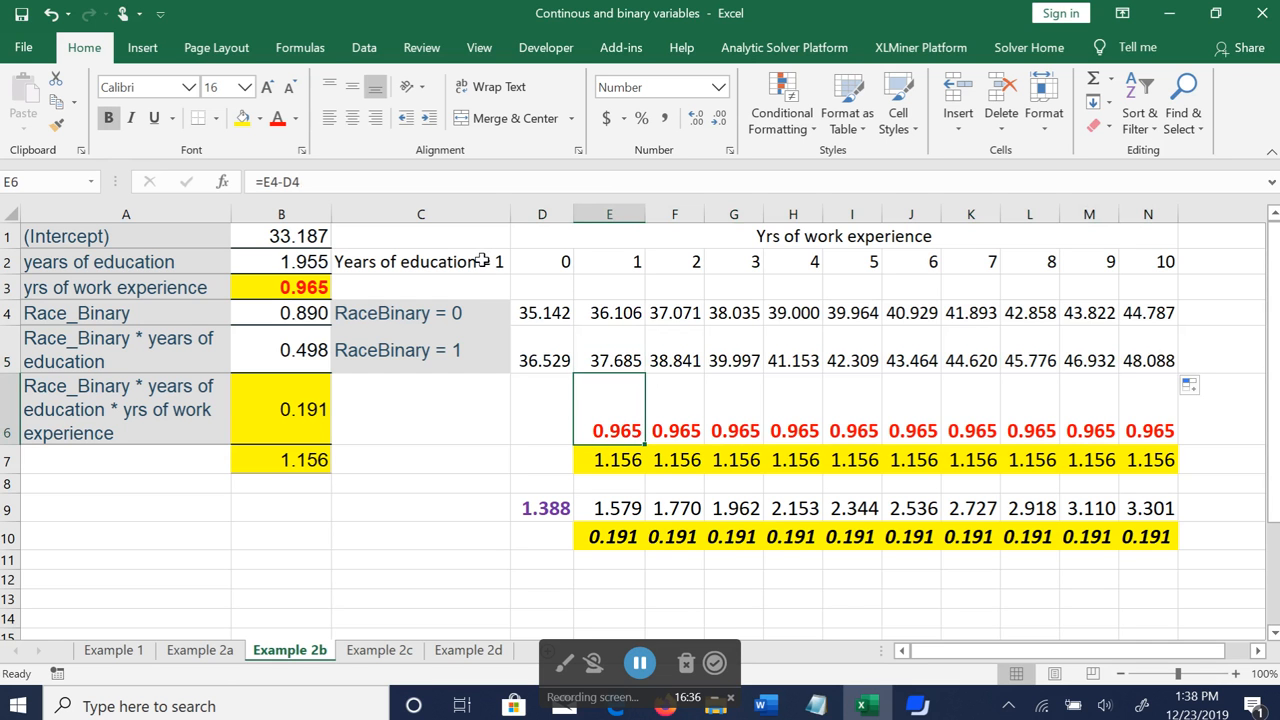
left_click(445, 314)
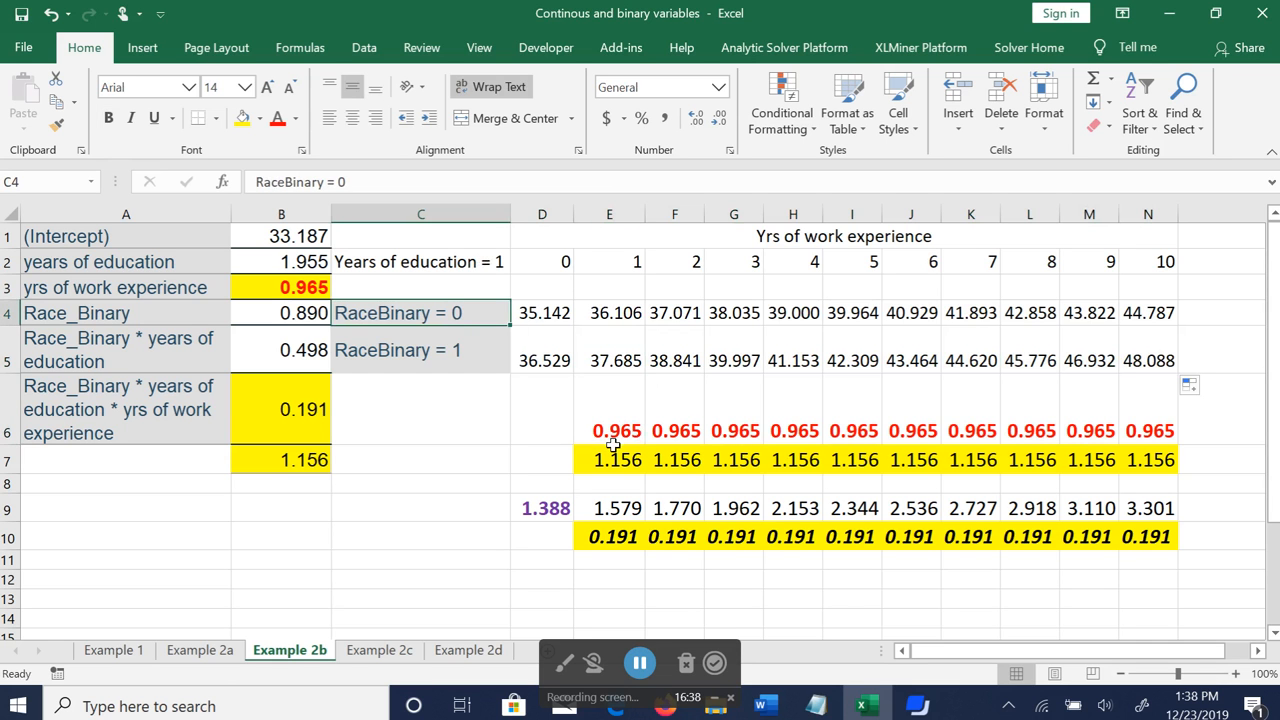
left_click(622, 417)
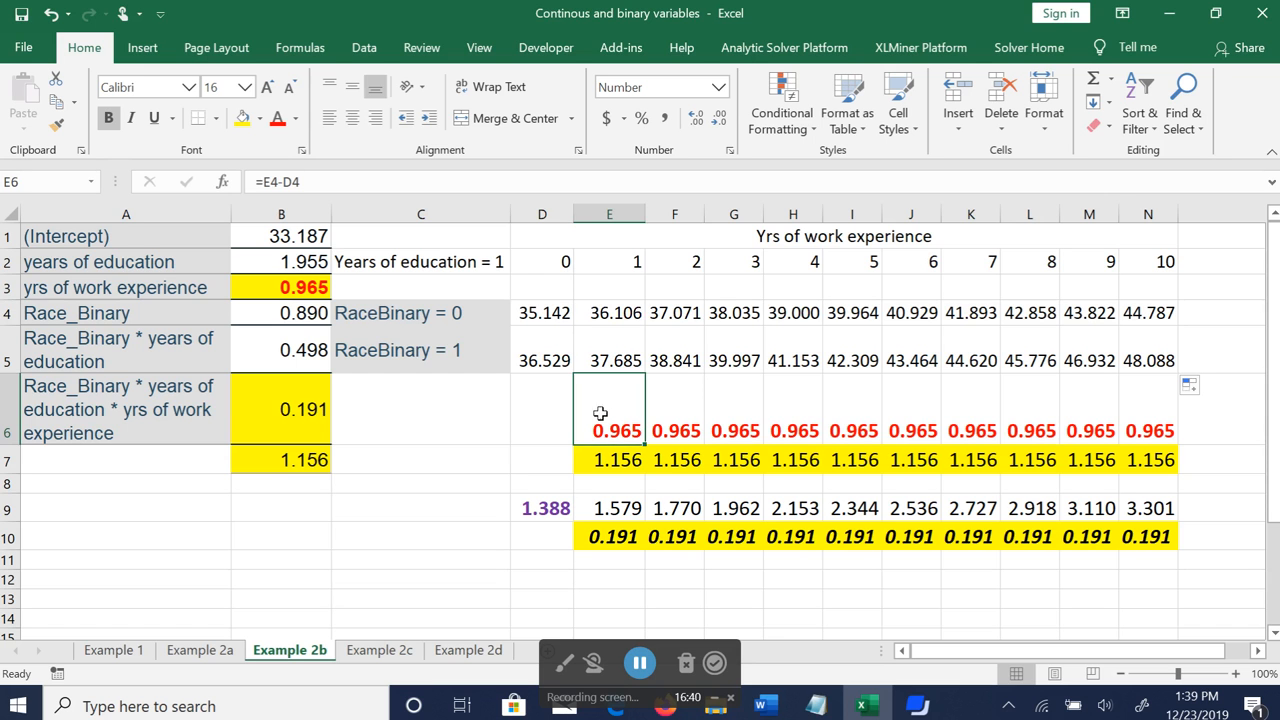
left_click(540, 314)
left_click(612, 313)
left_click(621, 418)
Relate the work experience difference formula in E7 to the RaceBinary = 1 and Years of education = 1 labels.
left_click(626, 466)
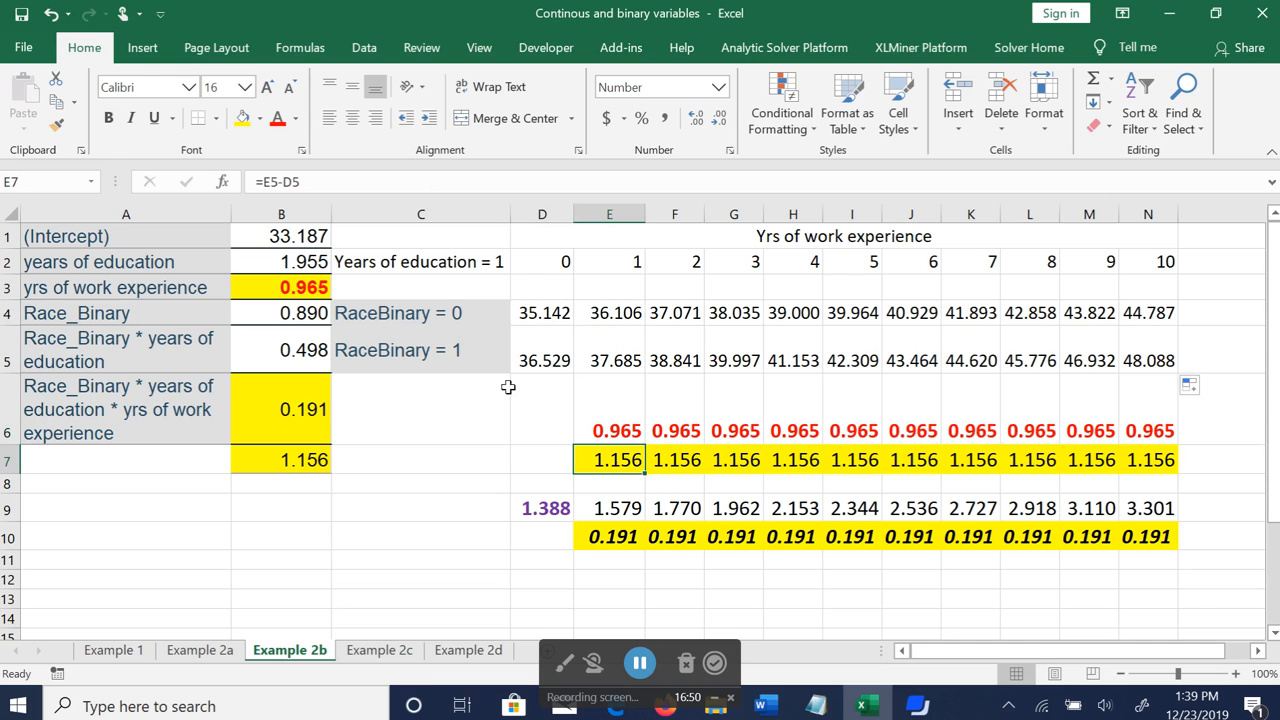
left_click(447, 356)
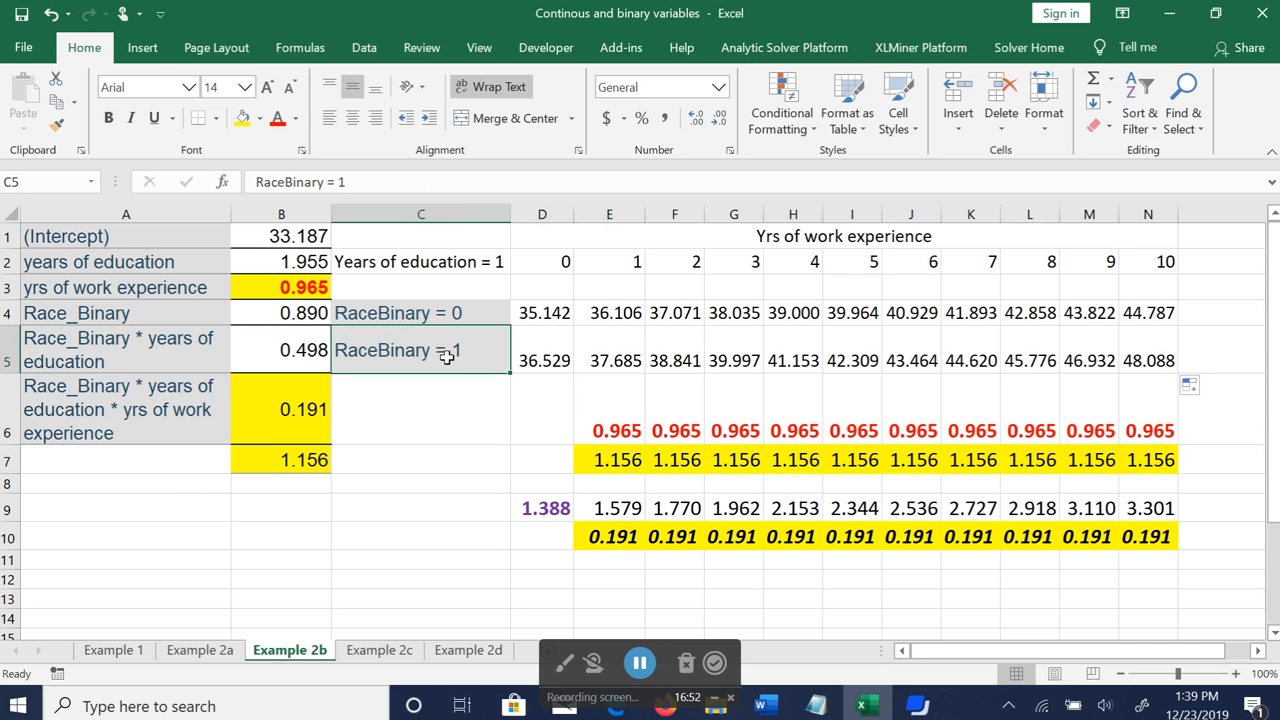
left_click(478, 260)
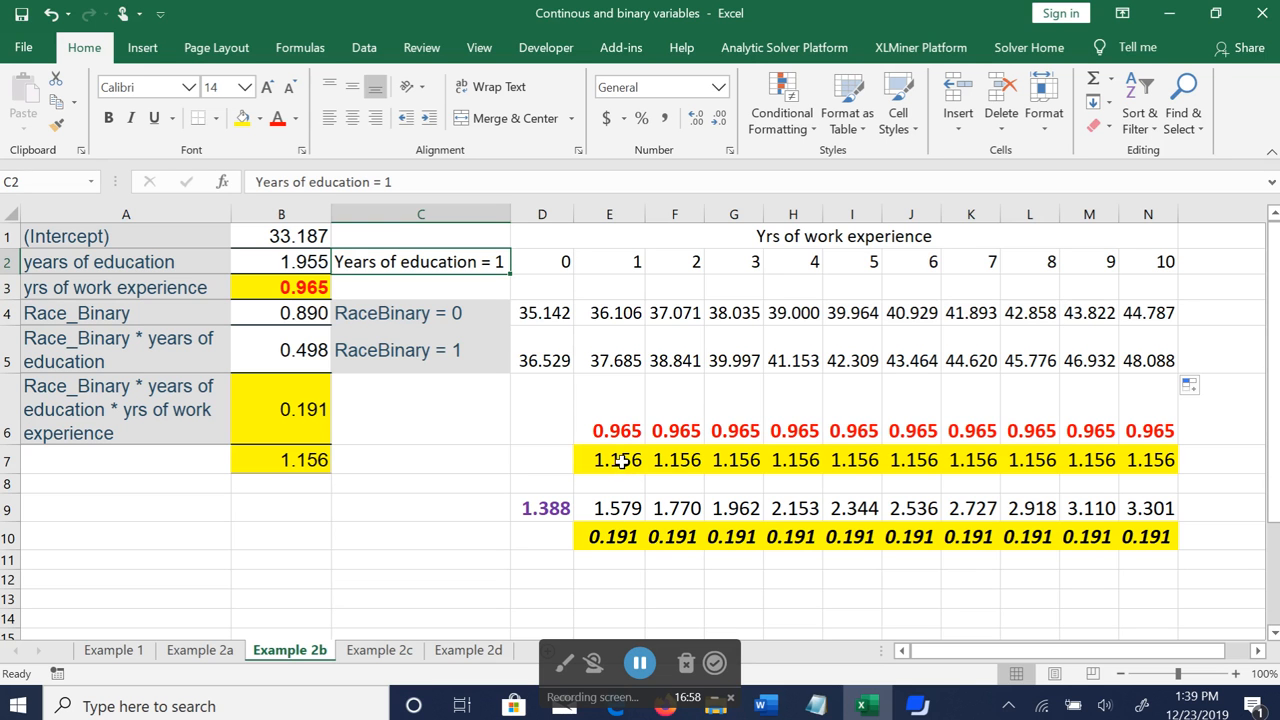
left_click(457, 350)
left_click(463, 262)
Review the work experience headings in row 2 from 0 to 8.
left_click(550, 261)
left_click(620, 261)
left_click(690, 261)
left_click(750, 261)
left_click(808, 261)
left_click(862, 261)
left_click(906, 265)
left_click(978, 258)
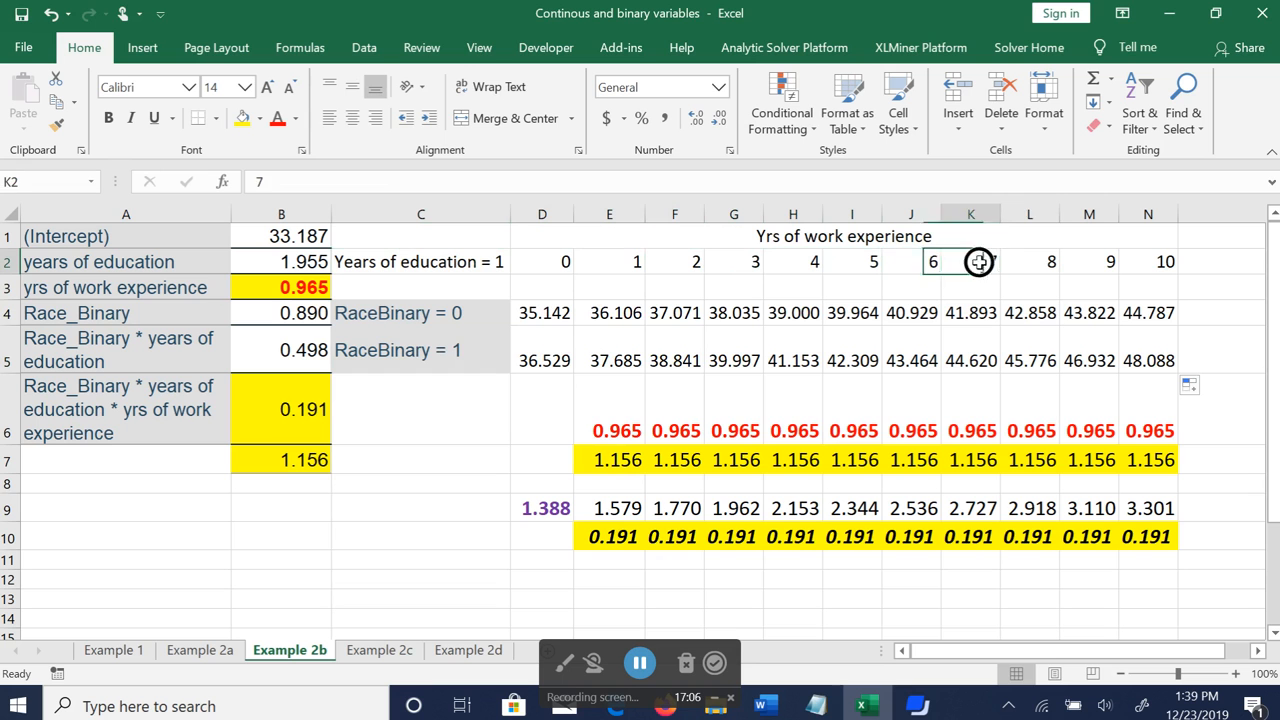
left_click(1035, 256)
Check the difference formula in E7 against the two RaceBinary = 1 predictions it uses in D5 and E5.
left_click(612, 459)
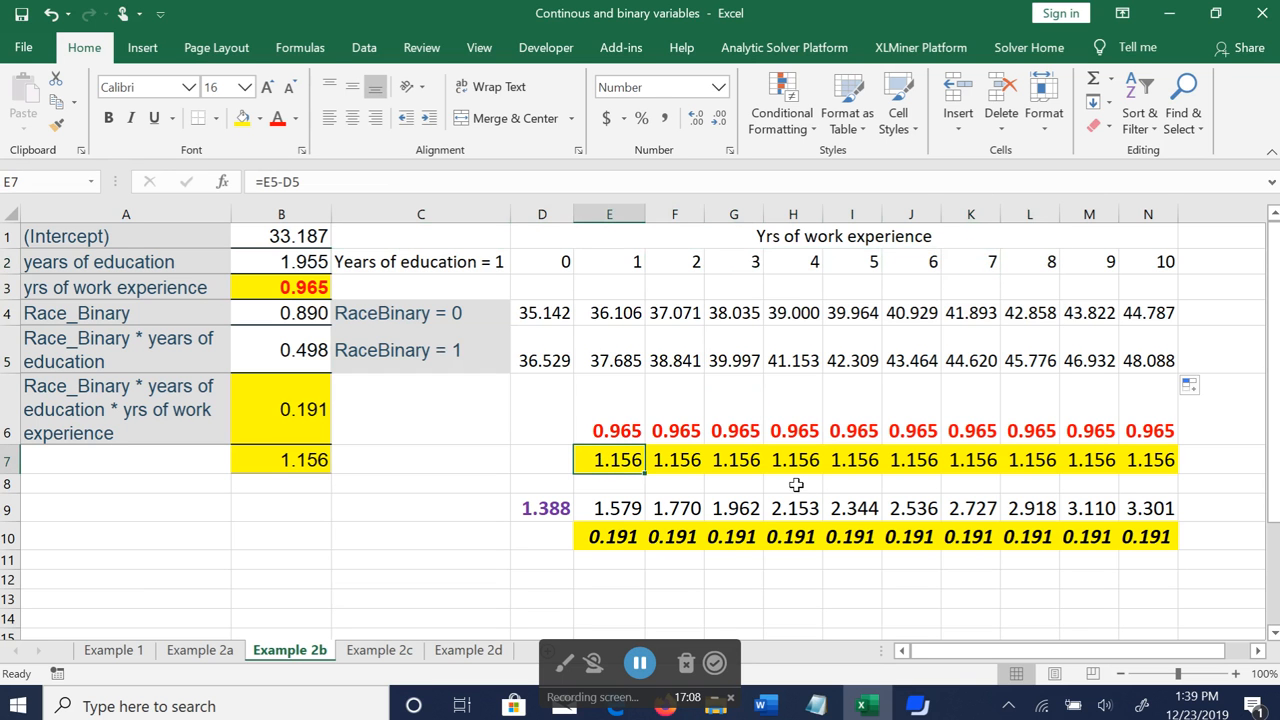
left_click(540, 364)
left_click(612, 358)
Fill the RaceBinary = 1 difference formula from E7 across row 7 to N7.
left_click(632, 464)
left_click_drag(645, 472, 1145, 460)
left_click(600, 458)
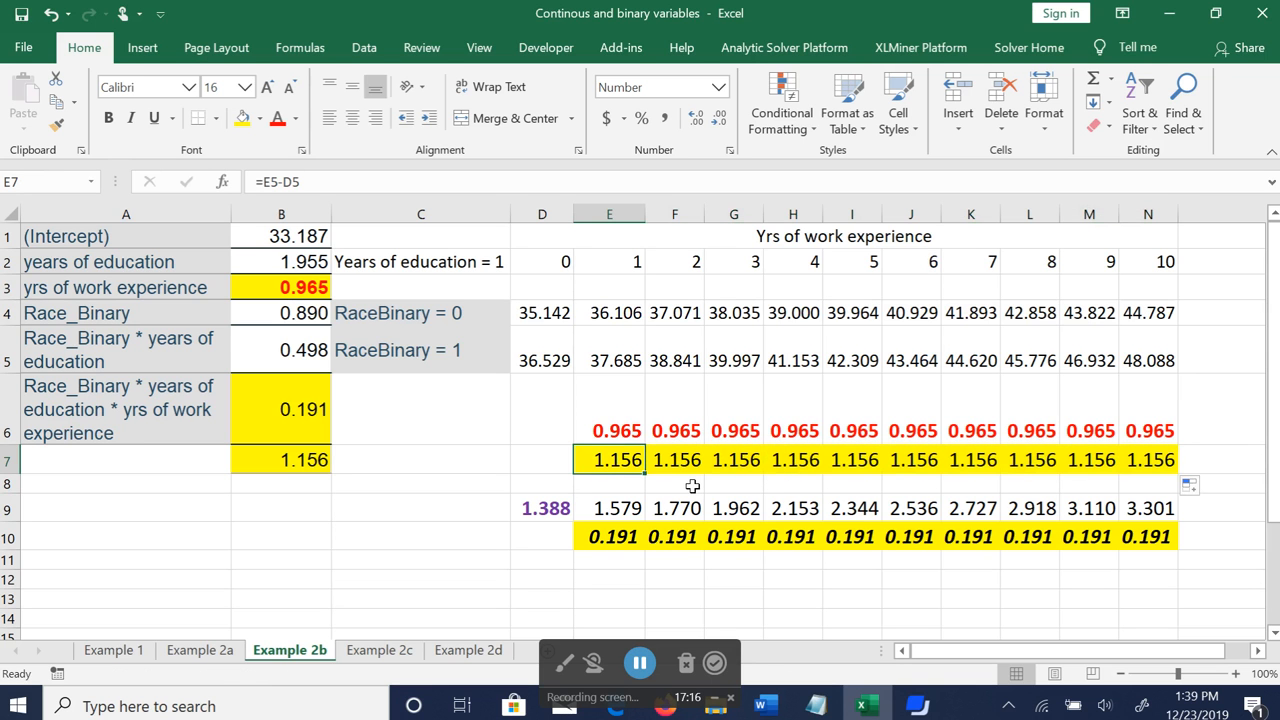
Relate the difference in E6 to the work experience coefficient in B3 and return to the Example 2a sheet.
left_click(608, 432)
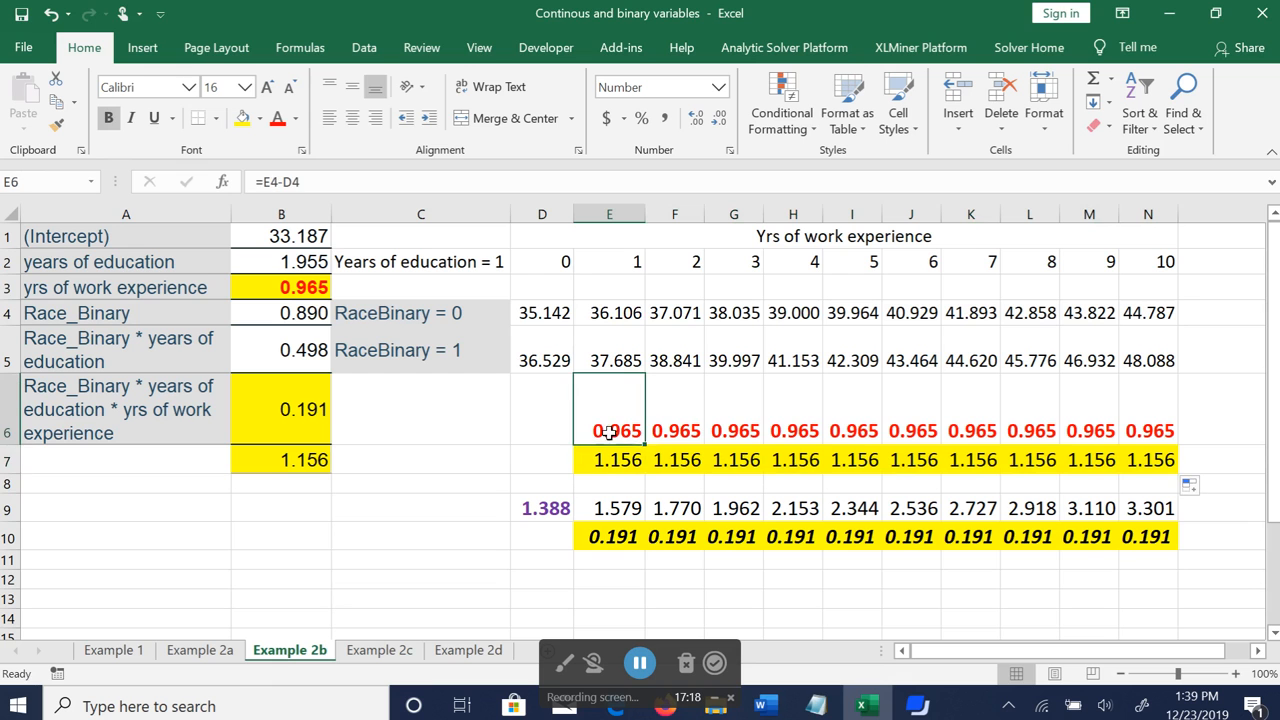
left_click(302, 287)
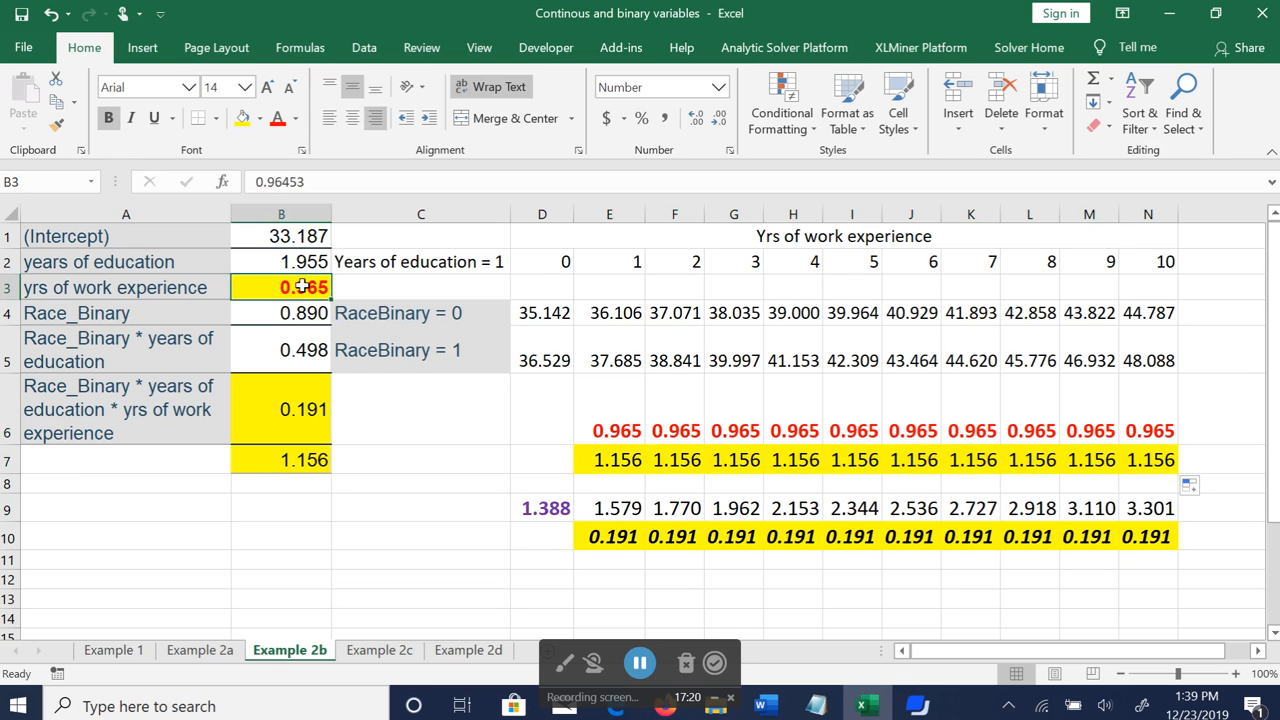
left_click(199, 651)
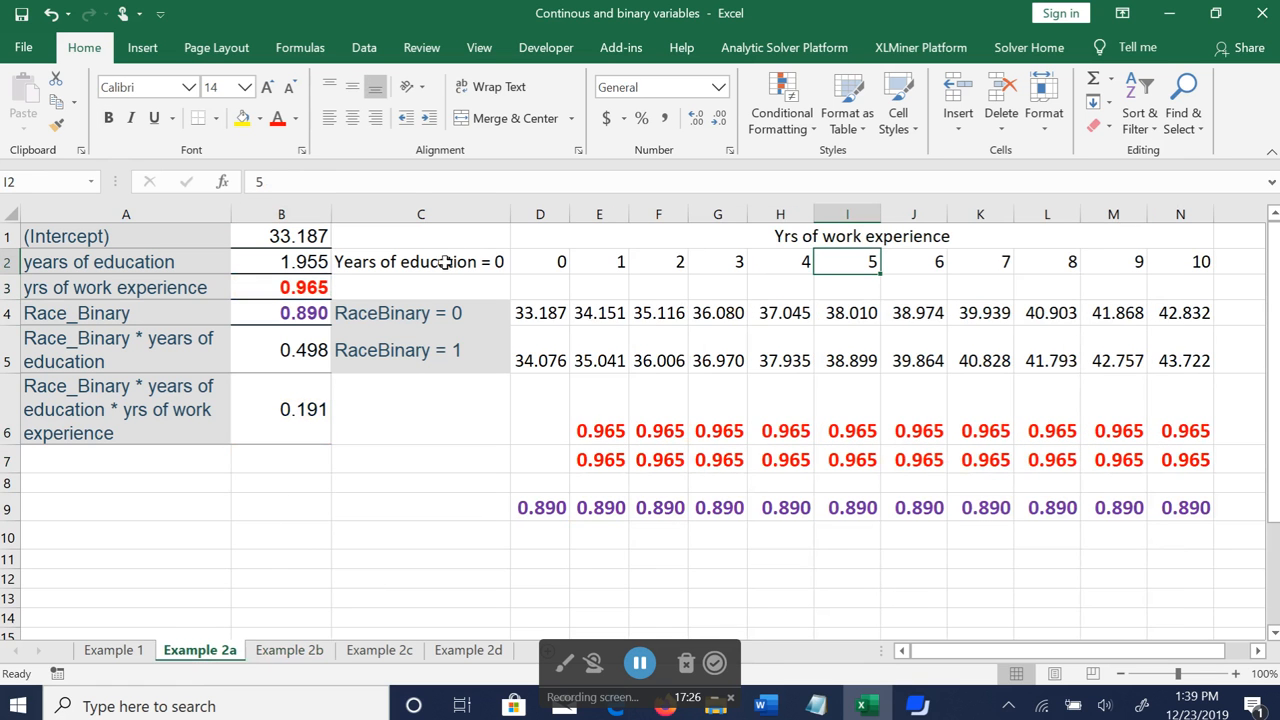
Open the Example 2b sheet and compare the work experience coefficient in B3 with the three-way interaction label and the difference in E6.
left_click(283, 648)
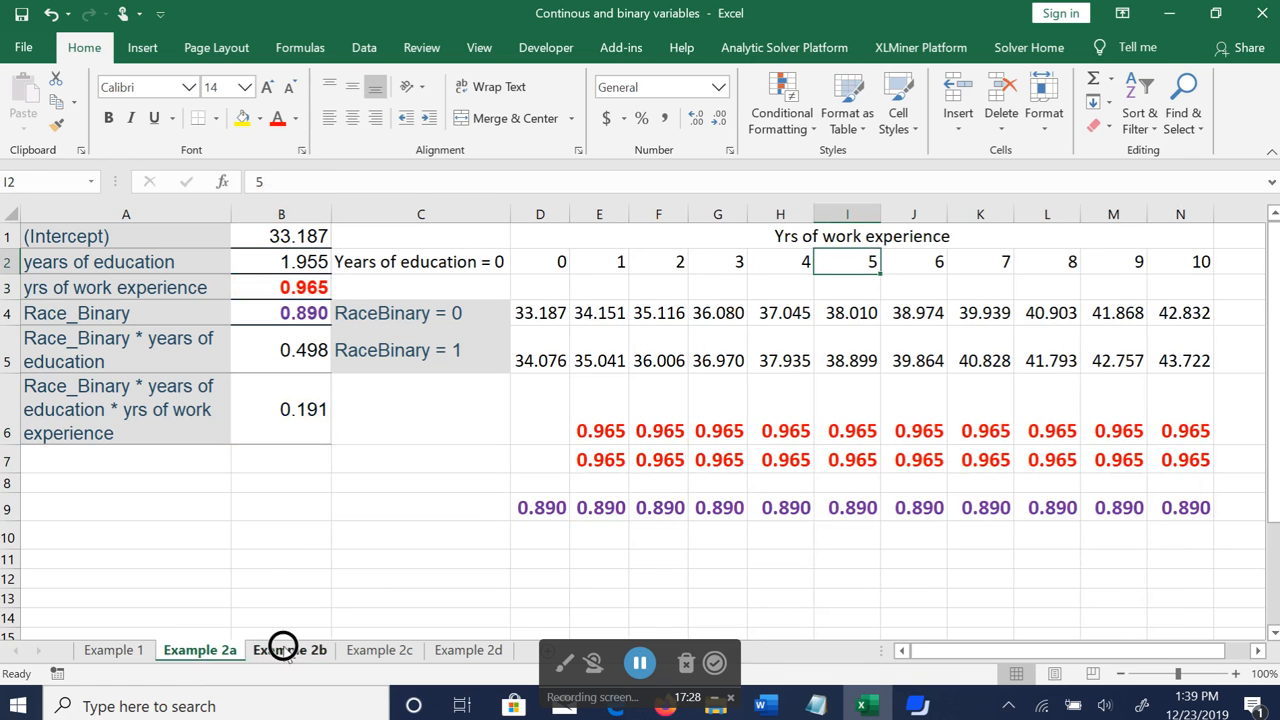
left_click(295, 289)
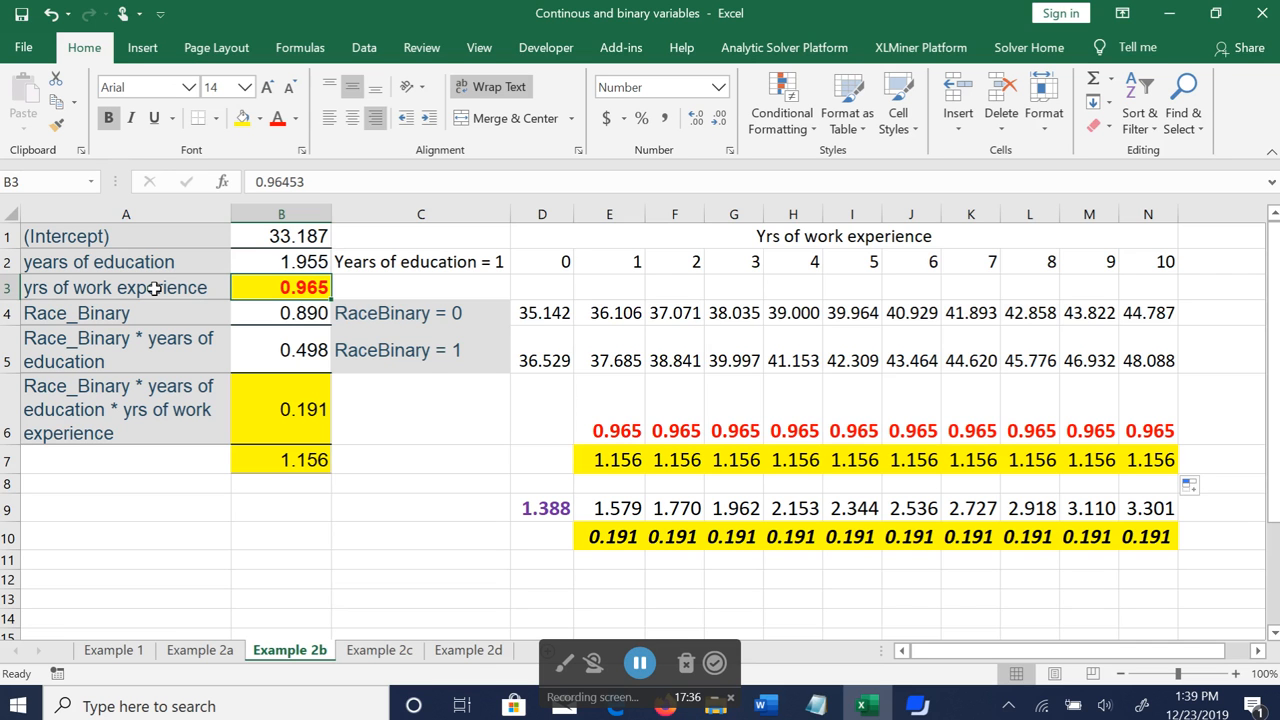
left_click(127, 428)
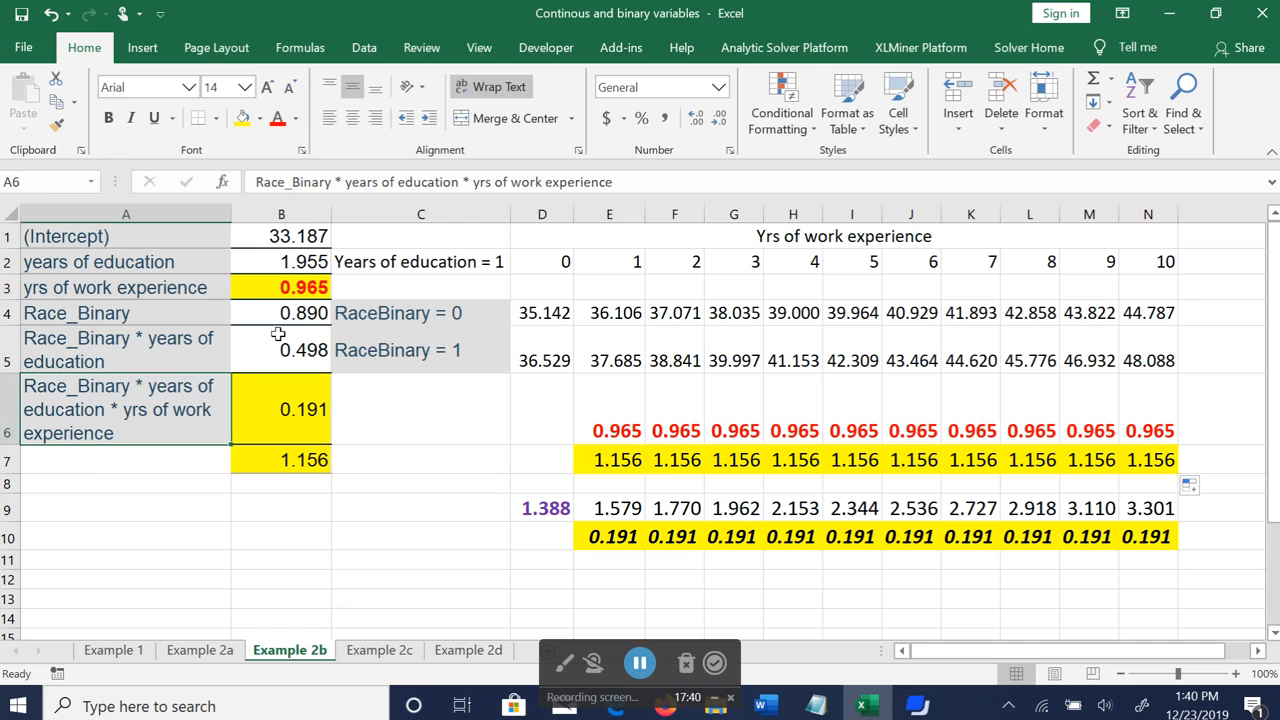
left_click(283, 294)
left_click(632, 431)
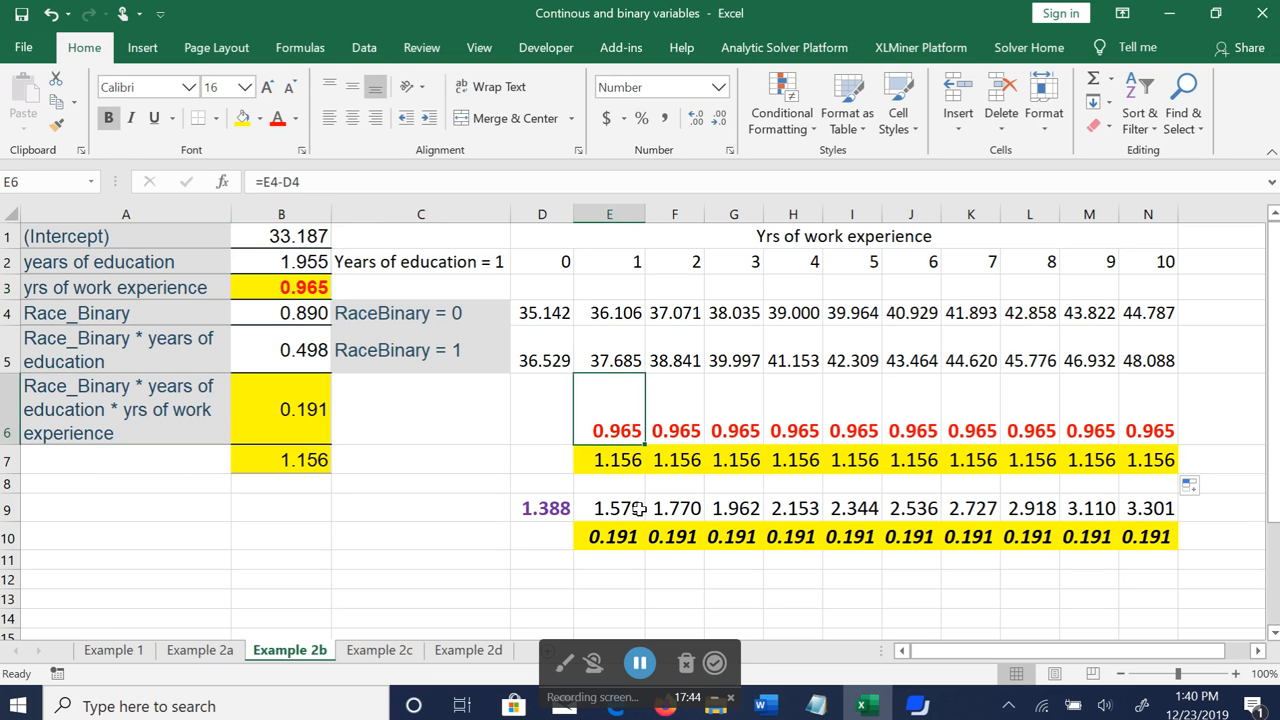
Review the RaceBinary = 0 case at one year of education across the work experience headings 0 to 6.
left_click(464, 312)
left_click(476, 266)
left_click(552, 264)
left_click(610, 262)
left_click(662, 260)
left_click(722, 261)
left_click(782, 261)
left_click(842, 261)
left_click(910, 260)
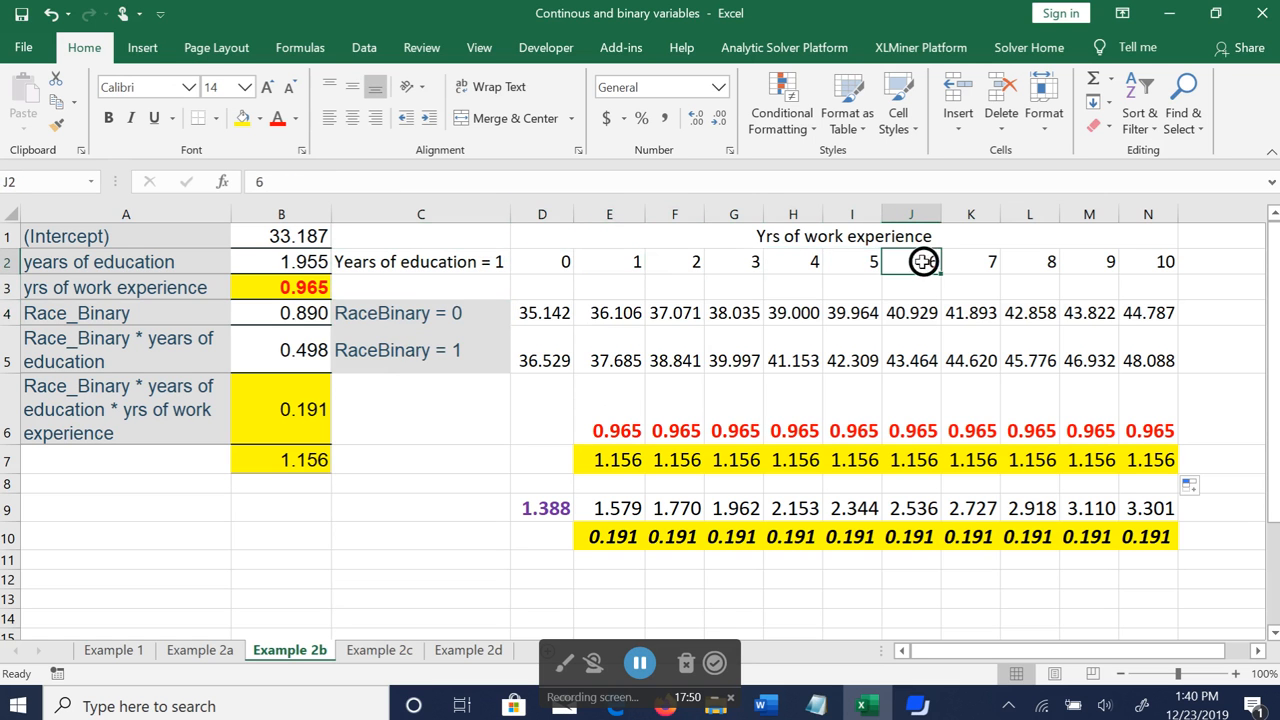
Check the difference formula in E7 for RaceBinary = 1 at one year of education across the work experience headings 0 to 6.
left_click(626, 470)
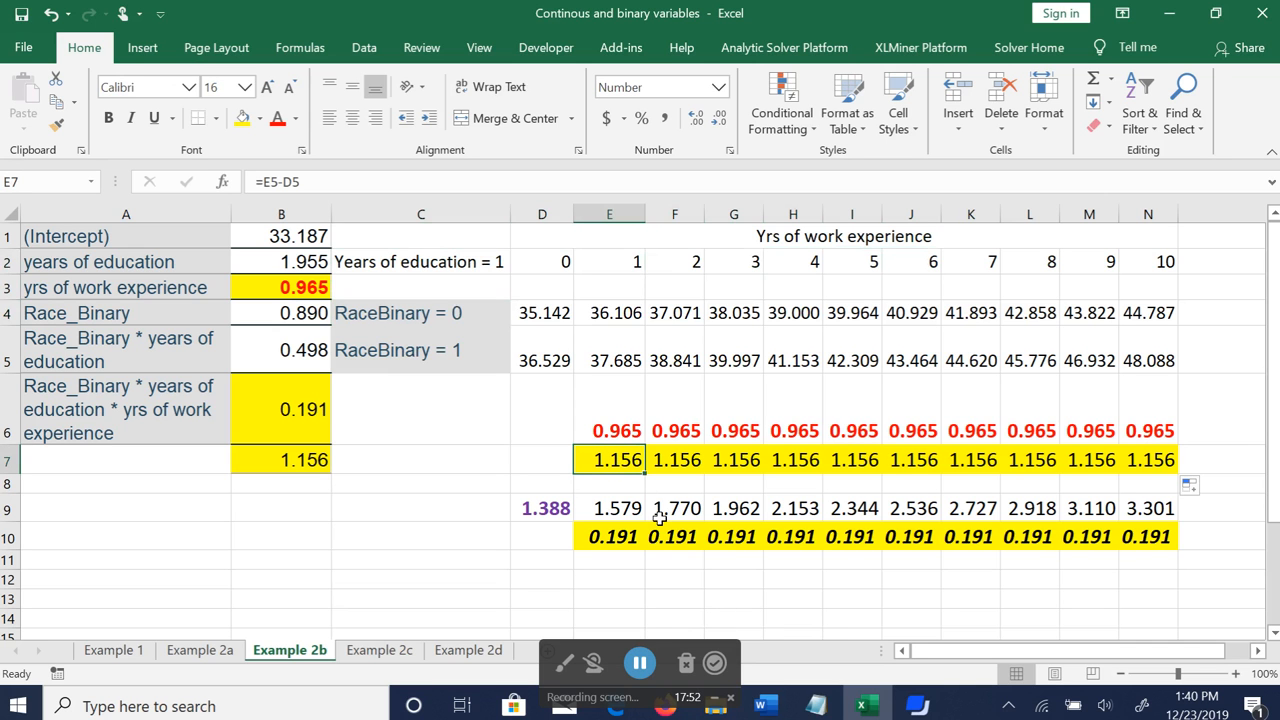
left_click(440, 358)
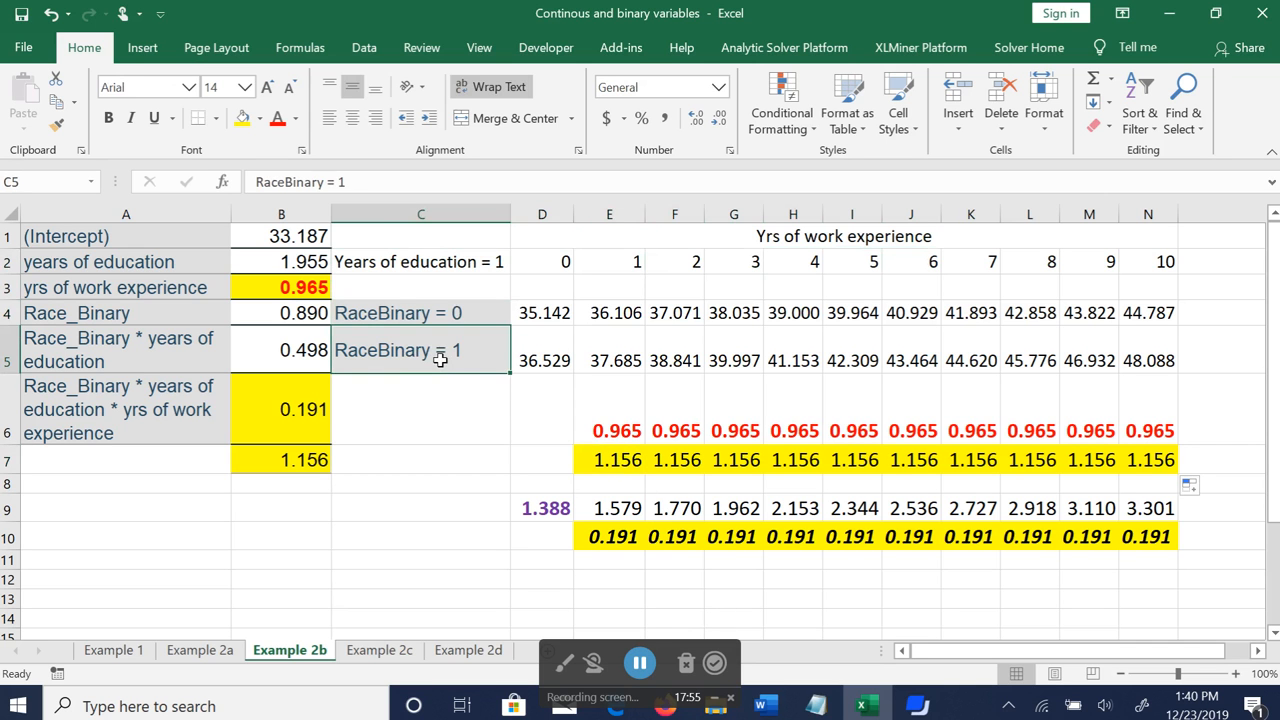
left_click(453, 268)
left_click(560, 255)
left_click(617, 259)
left_click(686, 258)
left_click(746, 262)
left_click(795, 261)
left_click(860, 262)
left_click(912, 260)
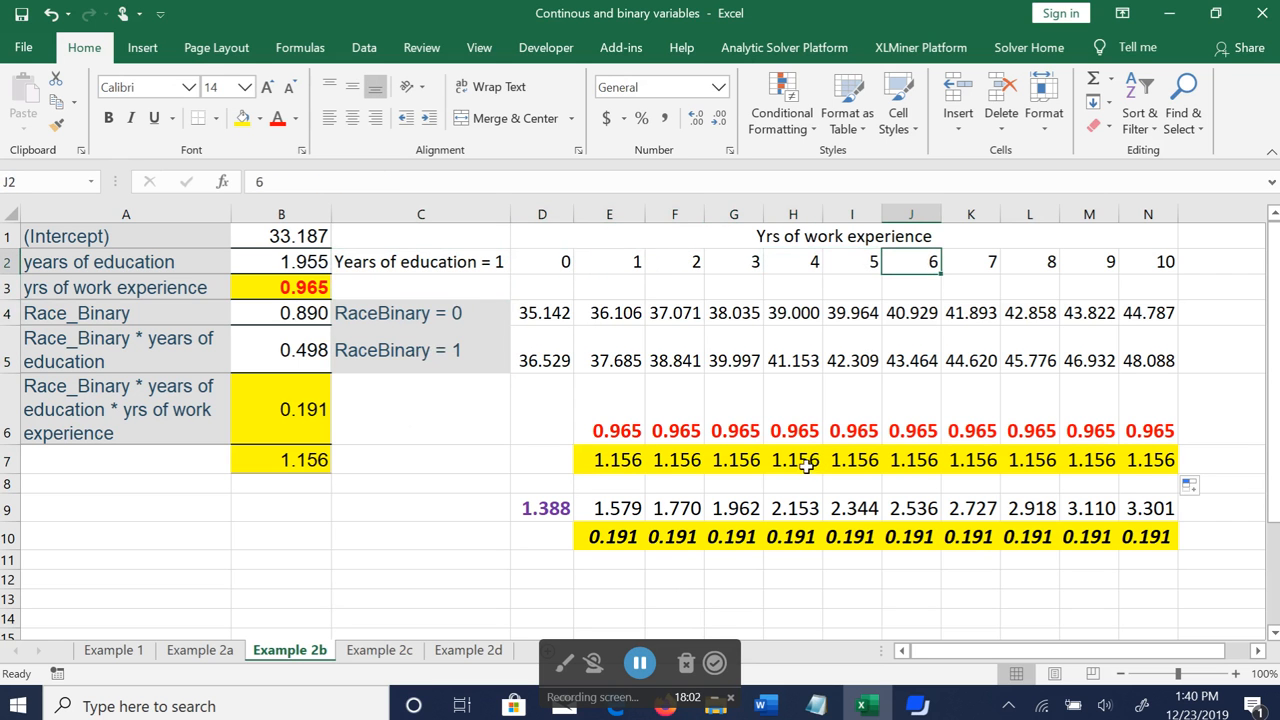
Relate the difference in E7 to the sum in B7 of the work experience and three-way interaction coefficients in B3 and B6.
left_click(620, 458)
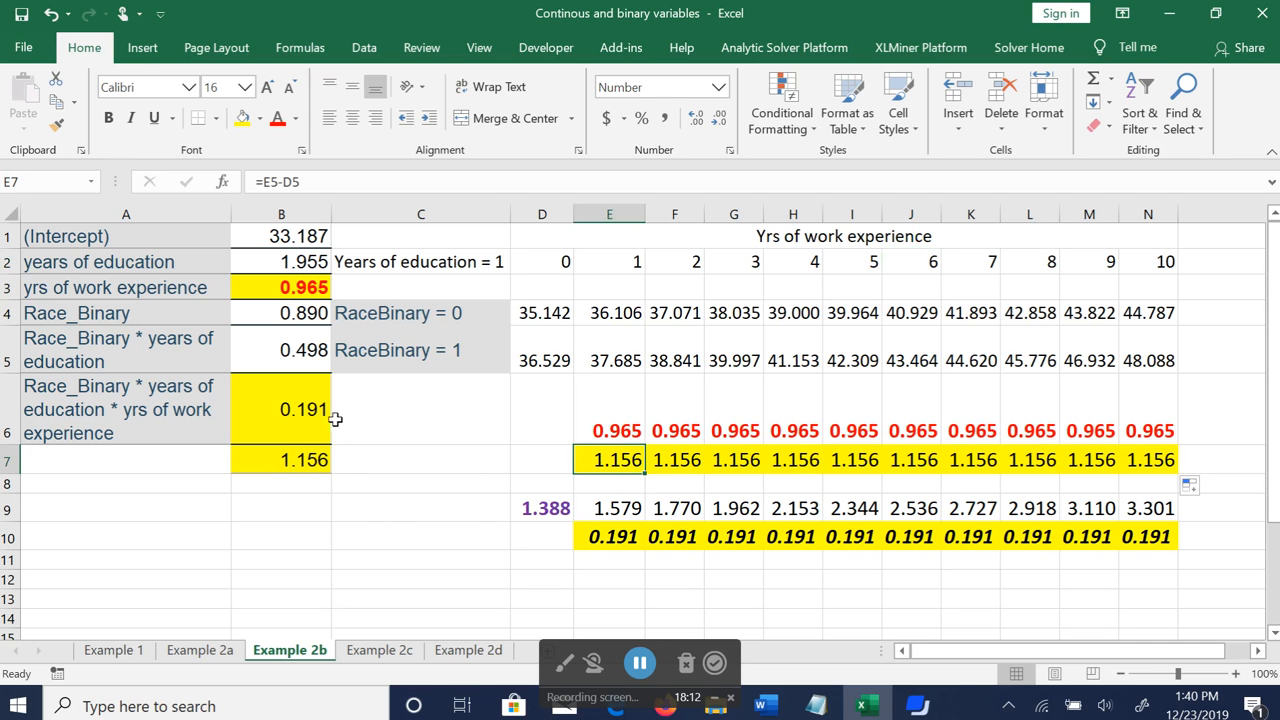
left_click(297, 287)
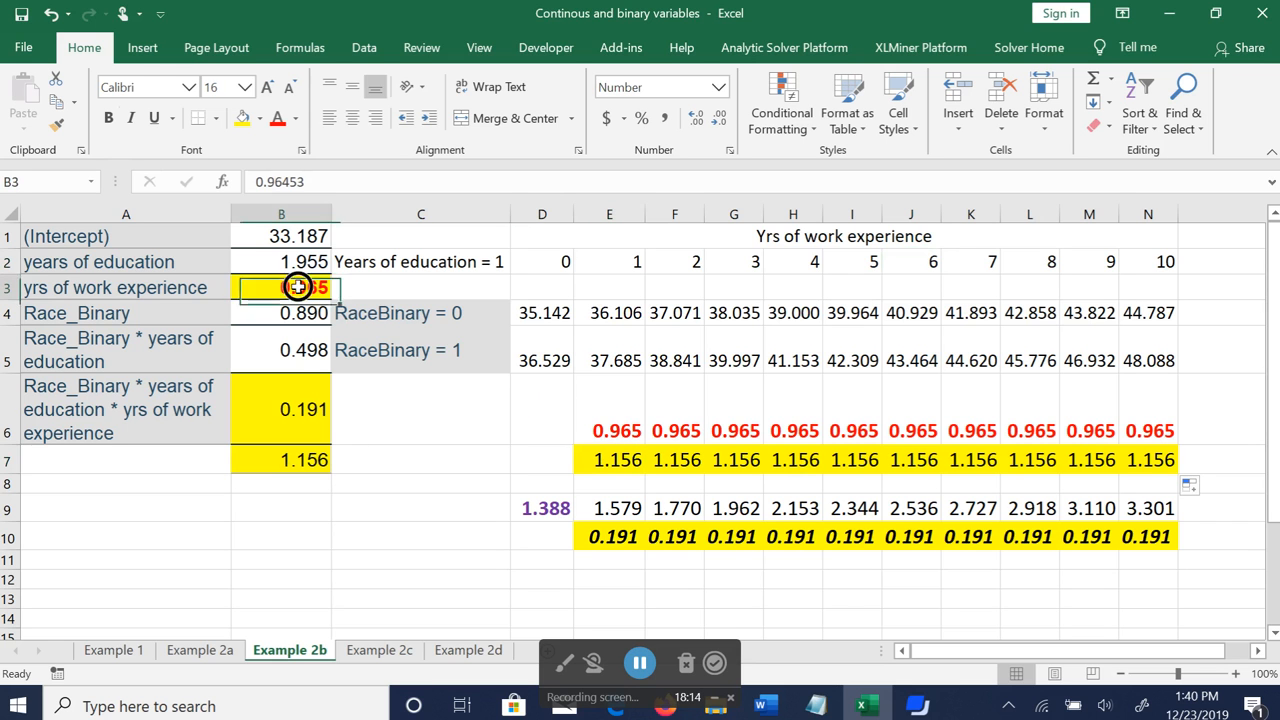
left_click(296, 392)
left_click(300, 456)
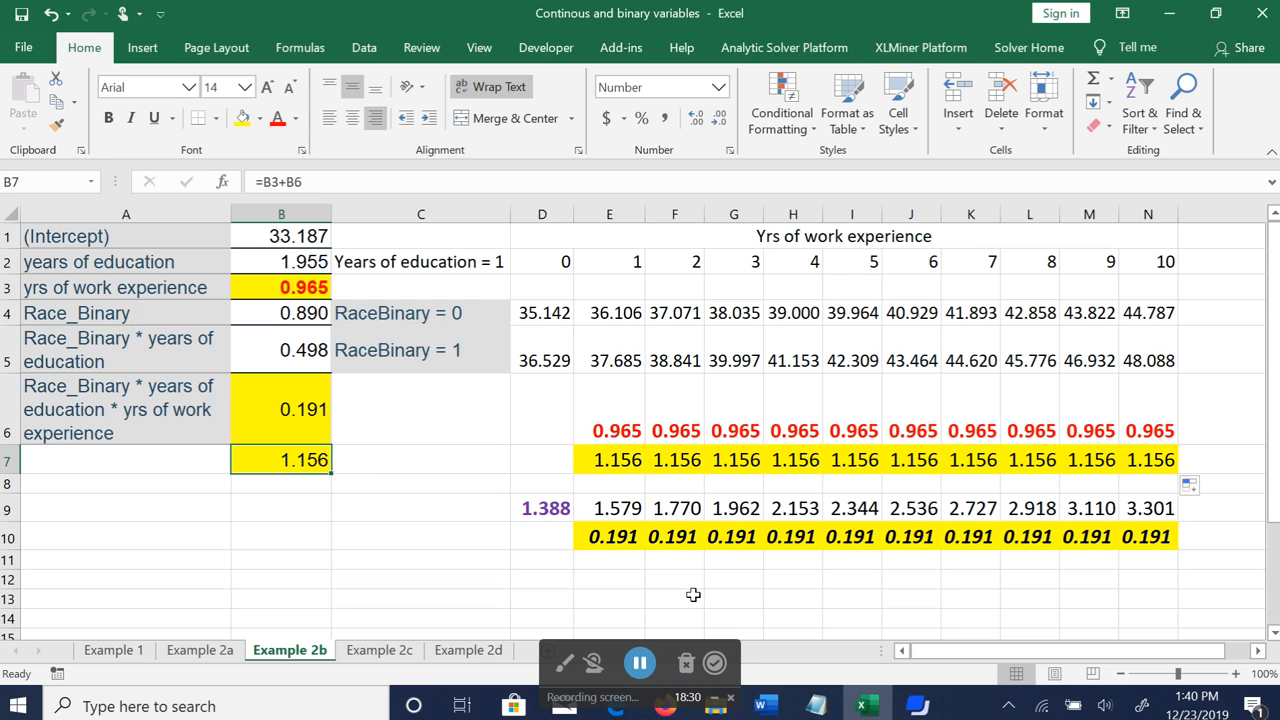
Examine the race difference formulas across row 9 from D9 to N9.
left_click(549, 509)
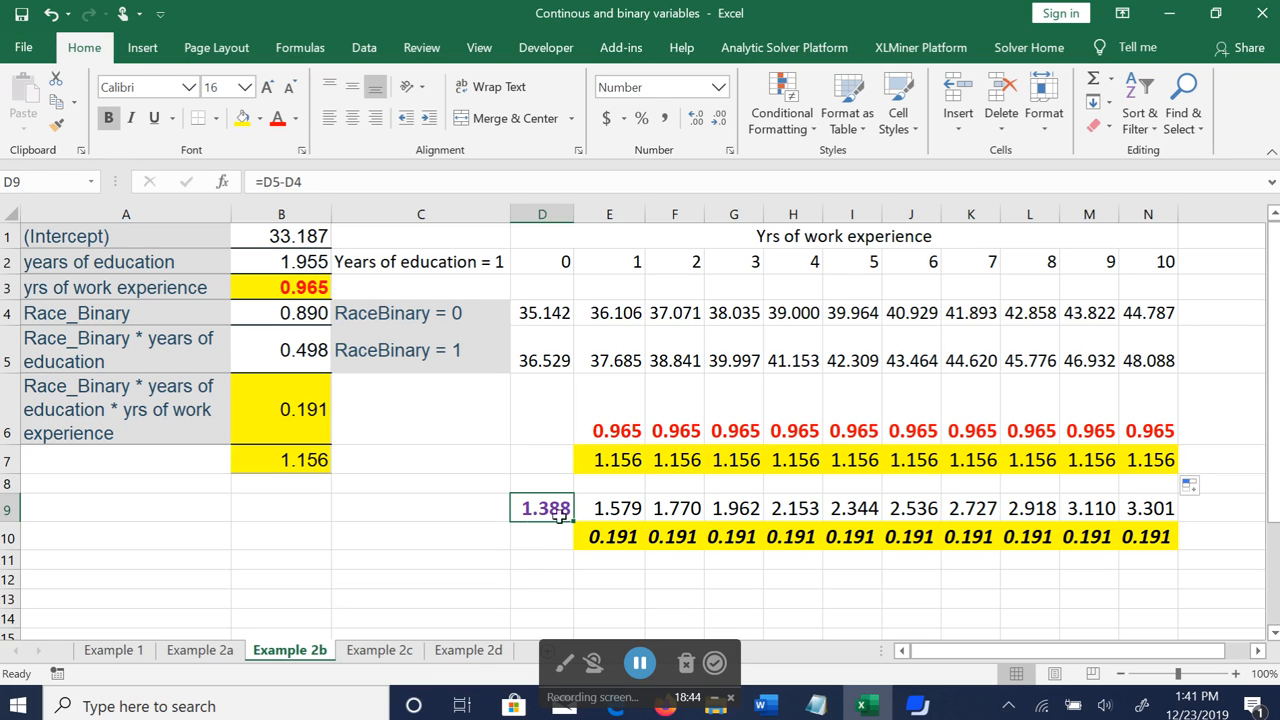
left_click(625, 508)
left_click(685, 510)
left_click(745, 500)
left_click(800, 498)
left_click(855, 500)
left_click(915, 508)
left_click(985, 510)
left_click(1040, 508)
left_click(1095, 508)
left_click(1150, 508)
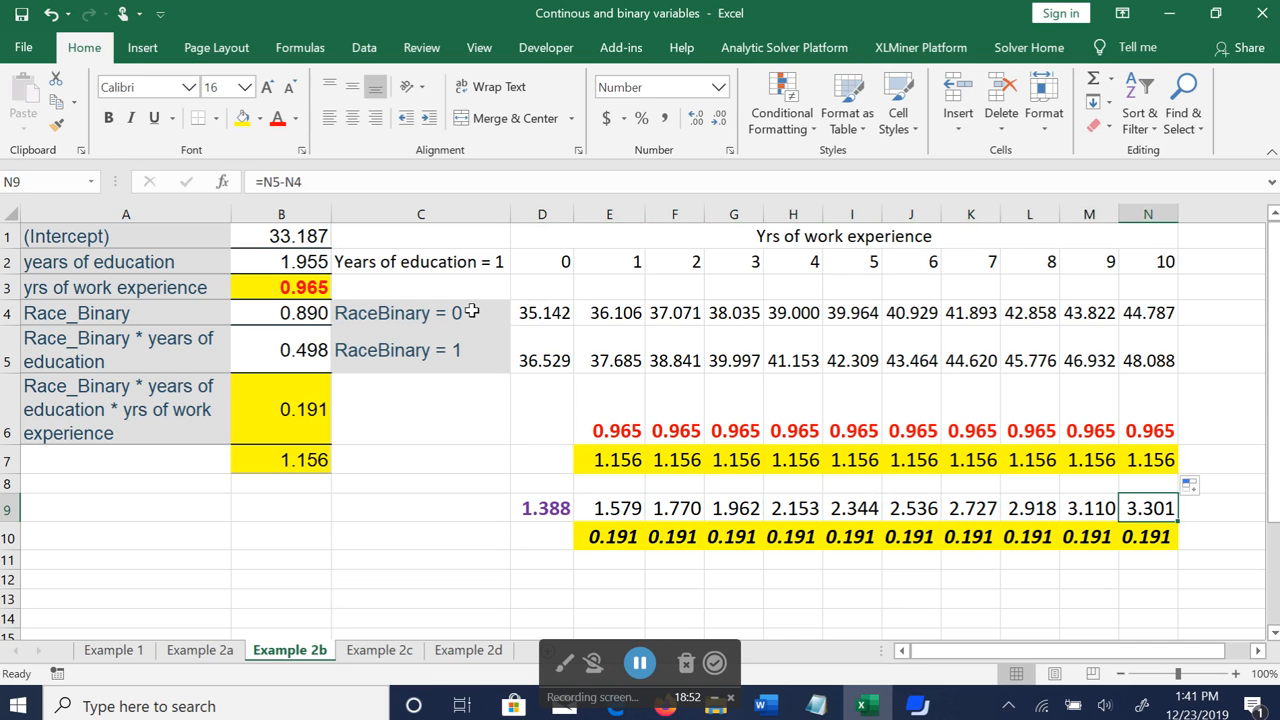
Compare the predictions in D4:N5 and trace the race difference in D9 back to D4 and D5.
left_click_drag(545, 312, 1128, 358)
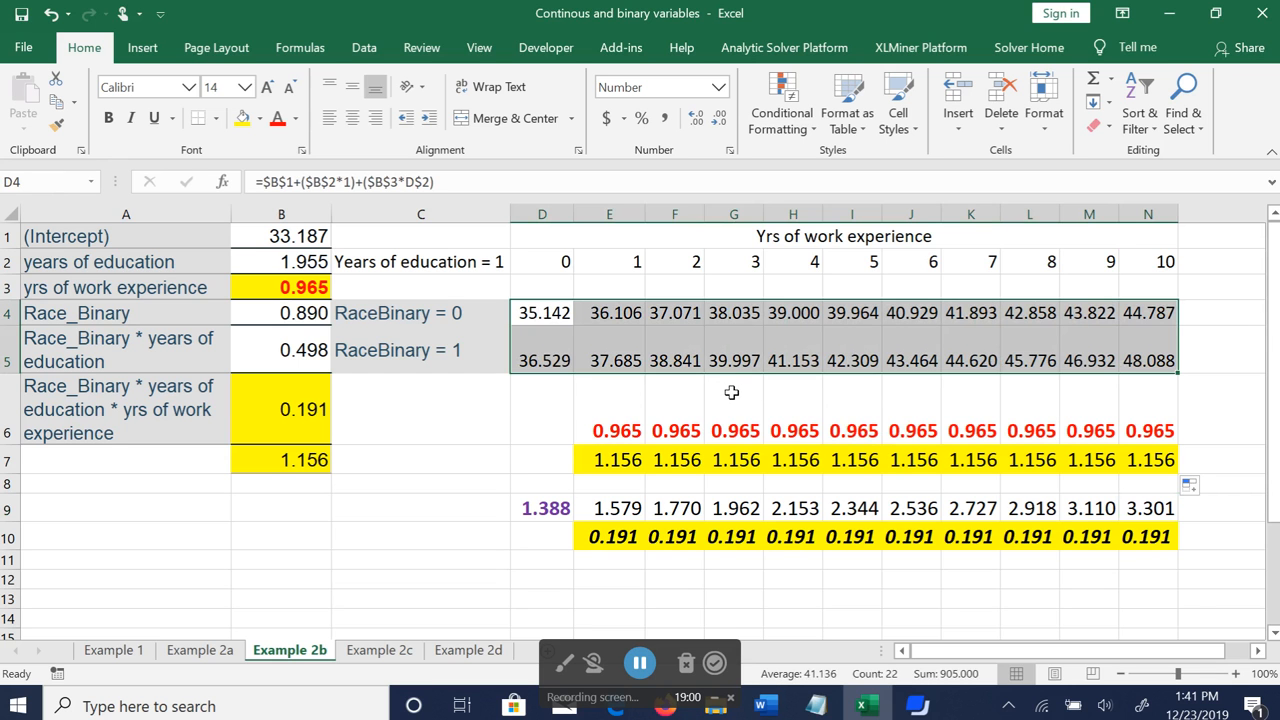
left_click(566, 510)
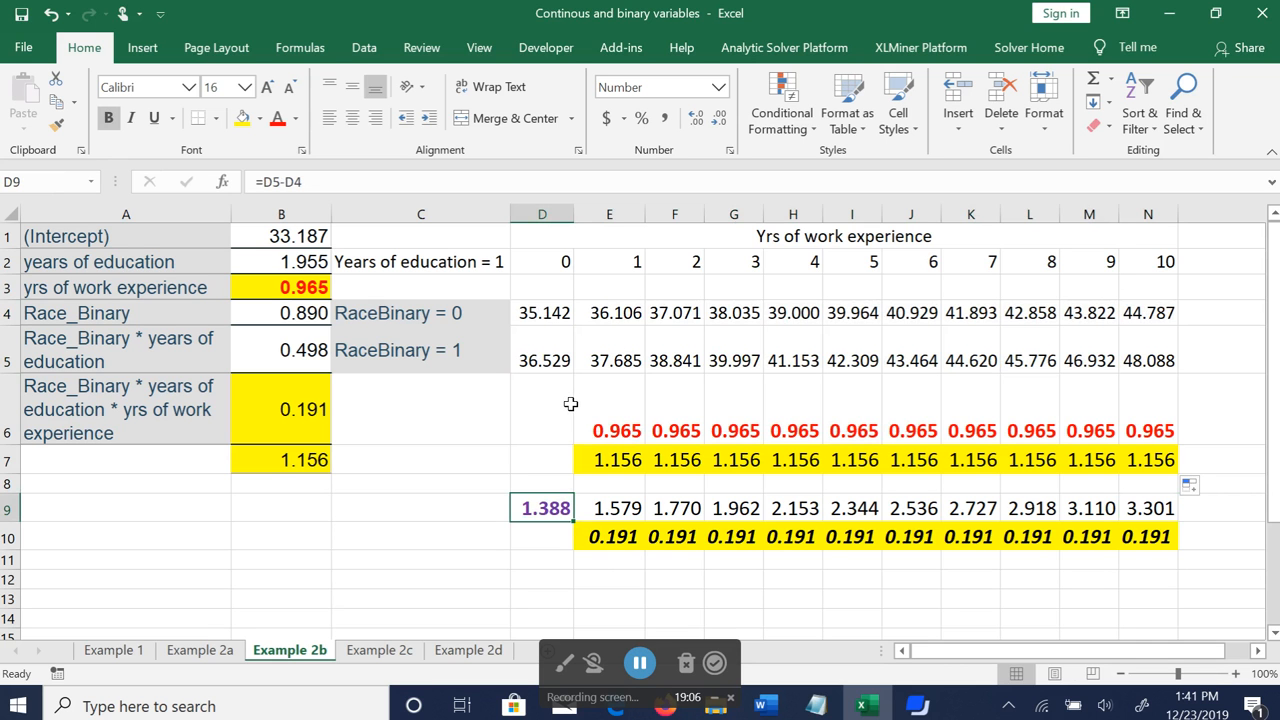
left_click(557, 305)
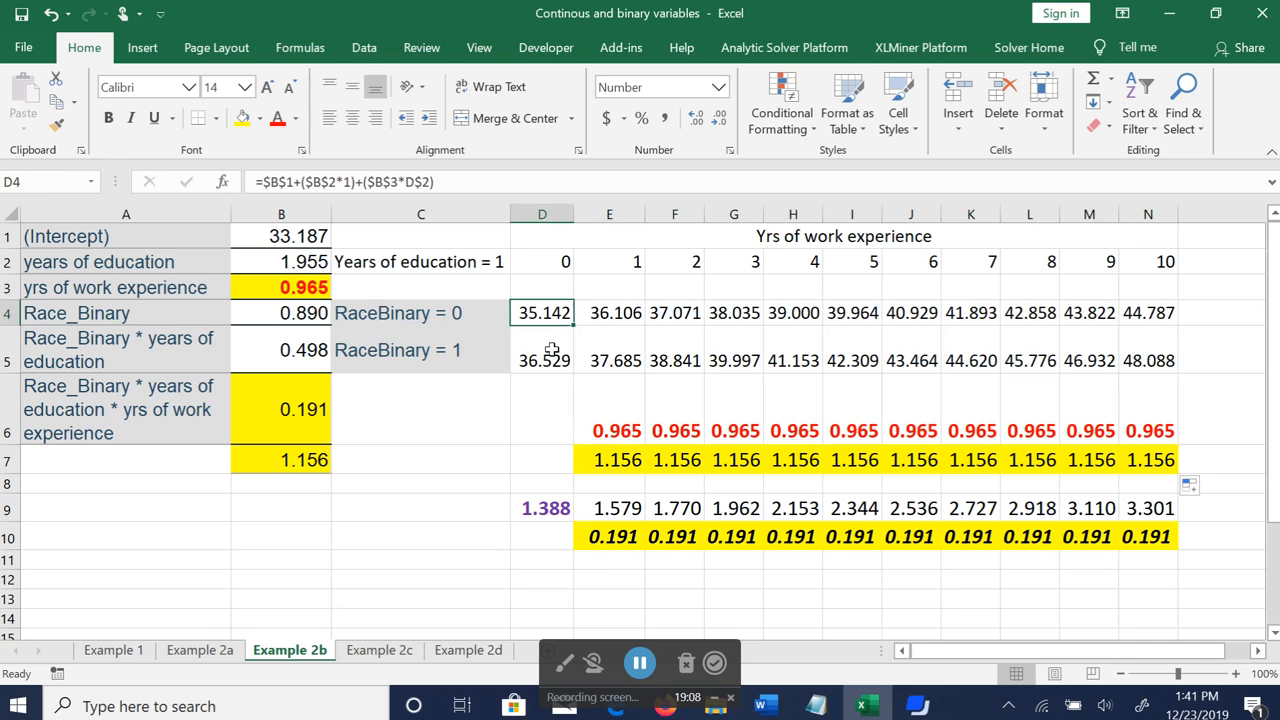
left_click(552, 350)
left_click(545, 508)
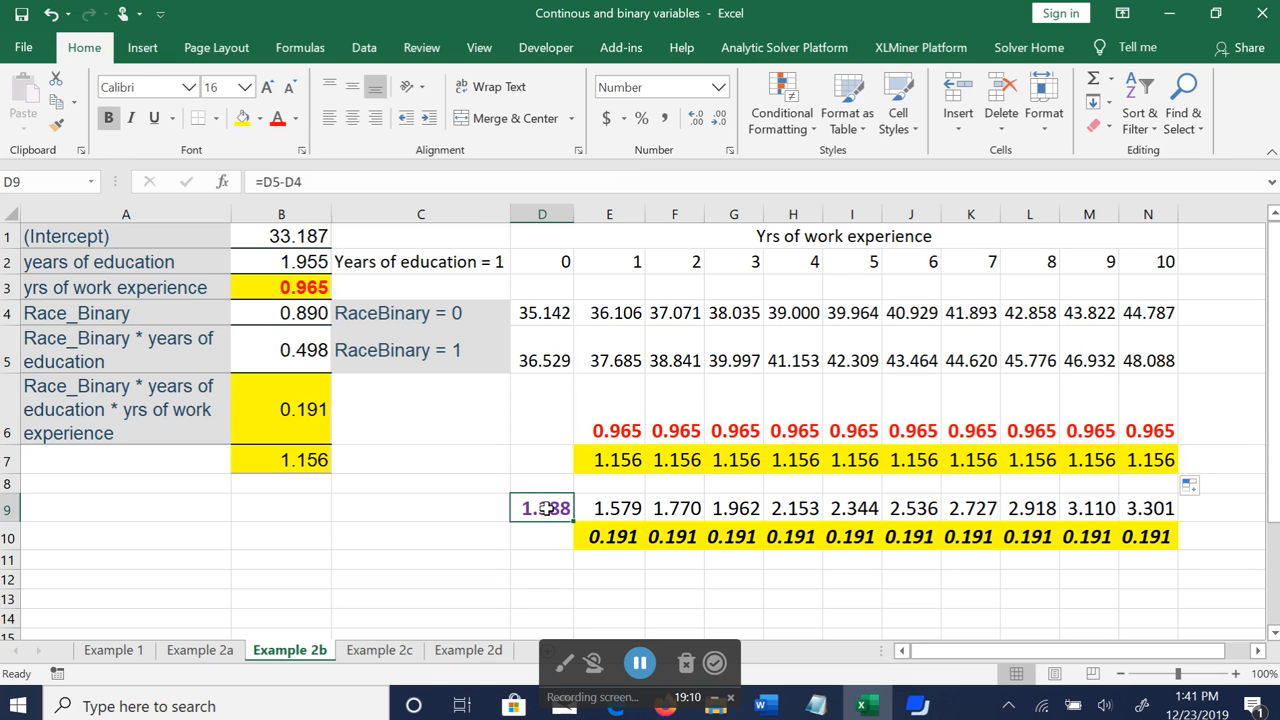
Examine the race differences in E9 and F9 and the change formula in E10 against the education and work experience headings.
left_click(612, 510)
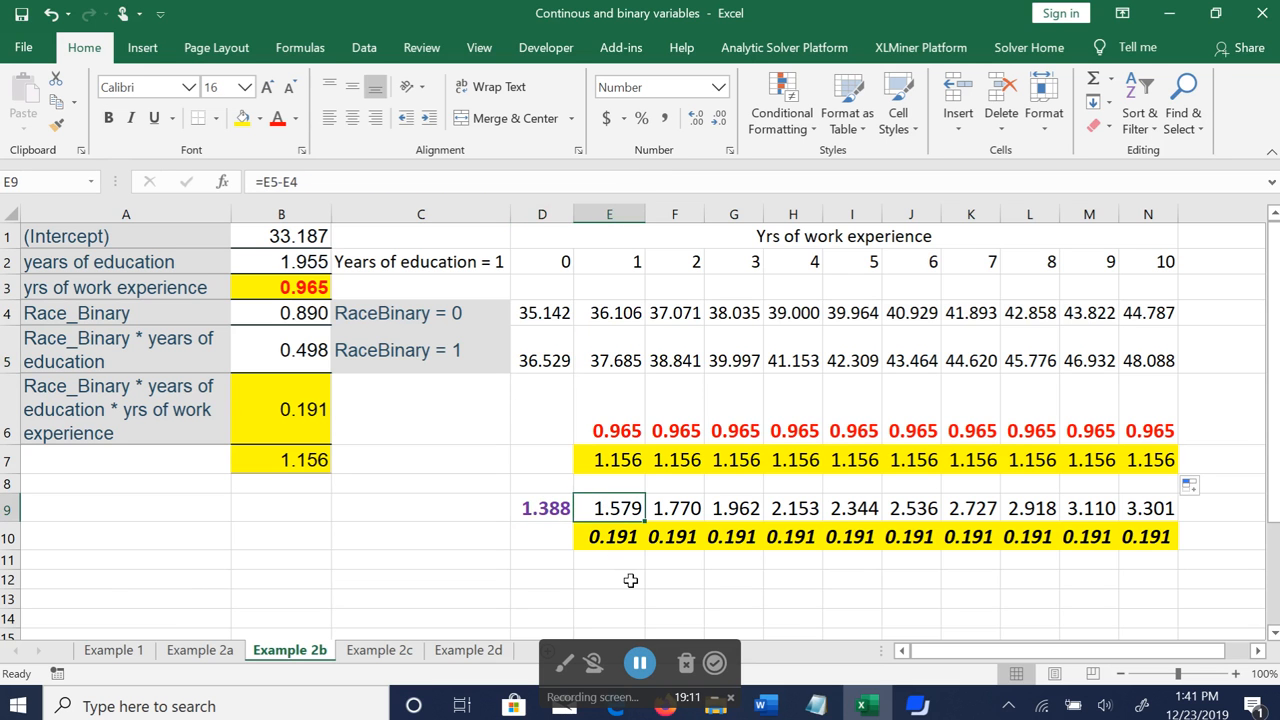
left_click(680, 505)
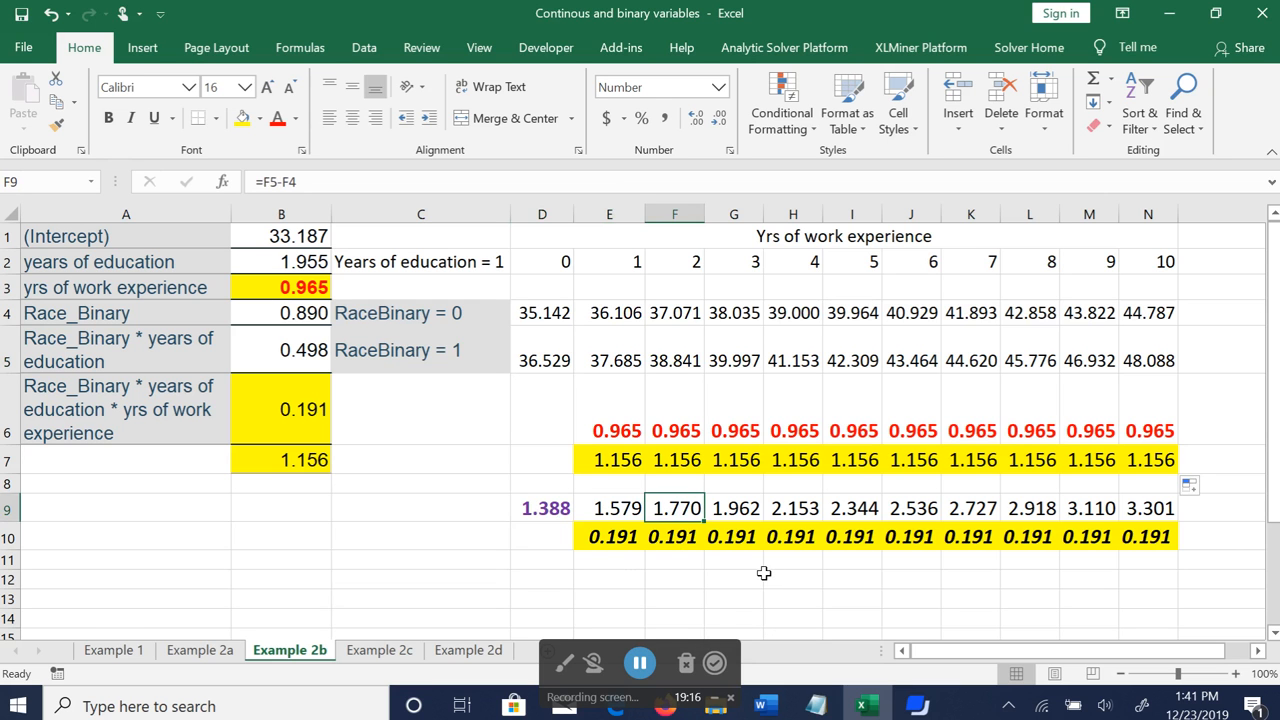
left_click(619, 540)
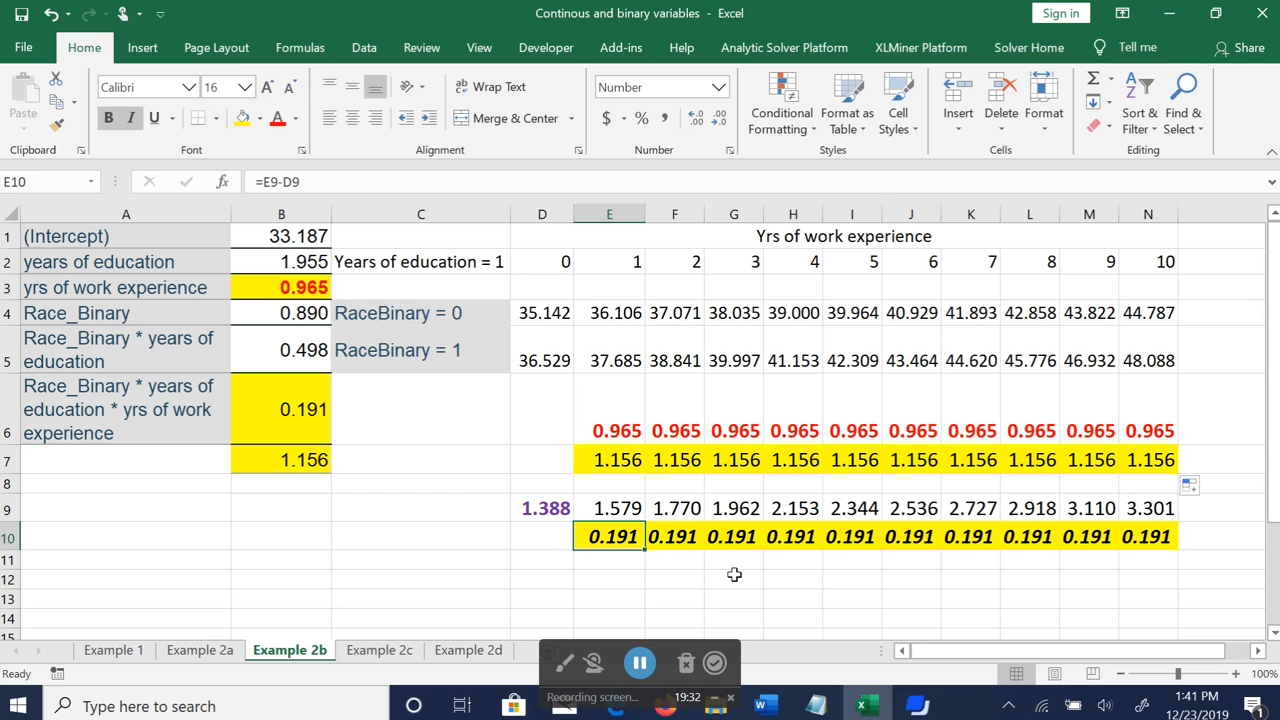
left_click(414, 261)
left_click(803, 236)
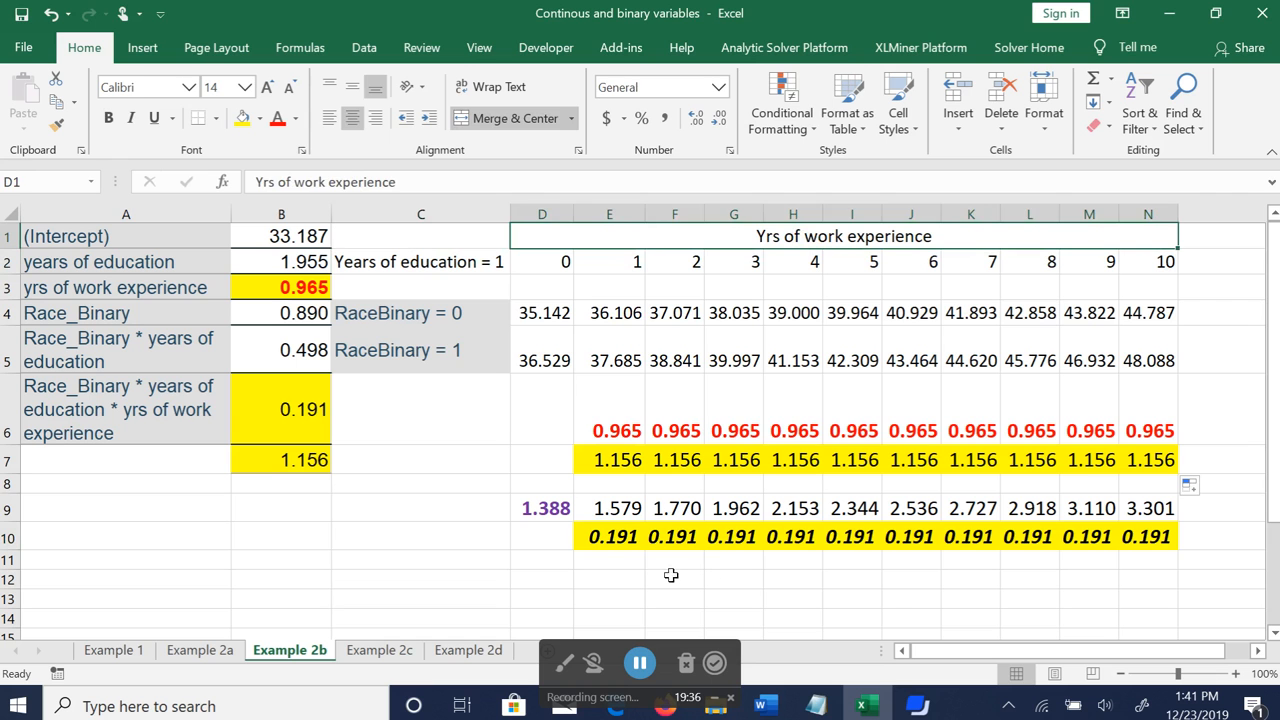
Fill the change-in-race-difference formula from E10 across row 10 to M10.
left_click(627, 541)
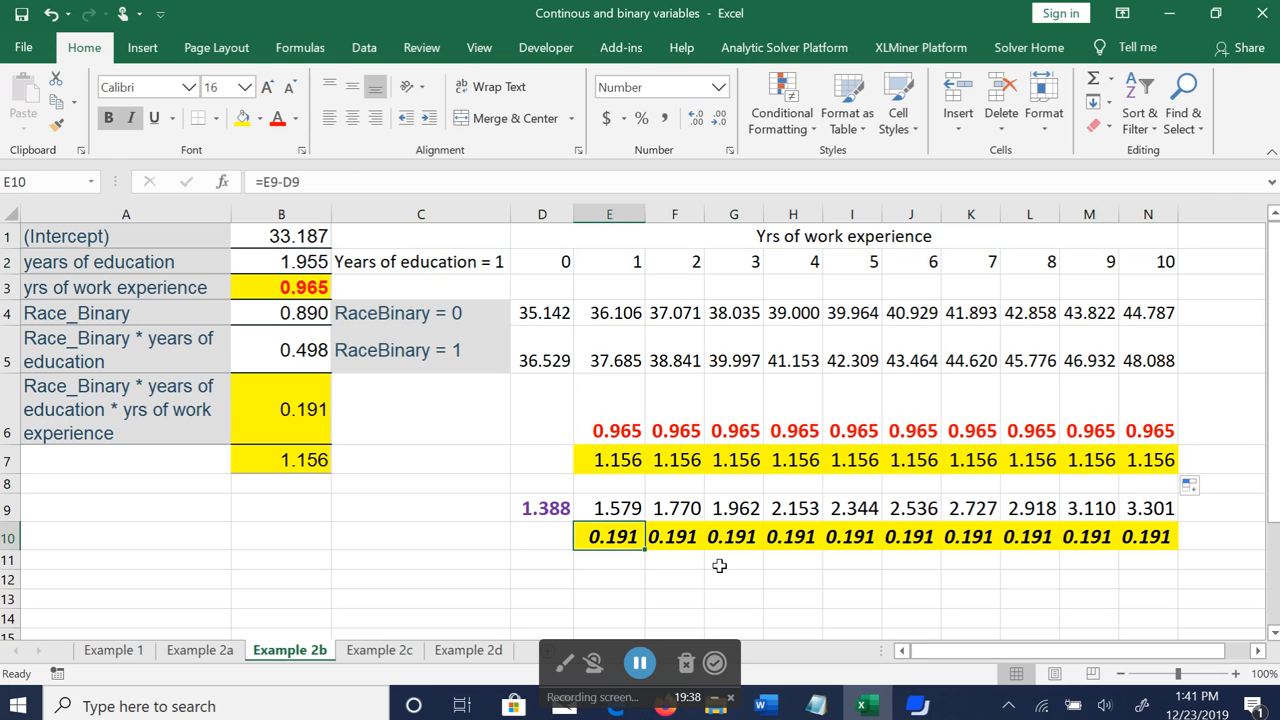
left_click_drag(645, 548, 1150, 541)
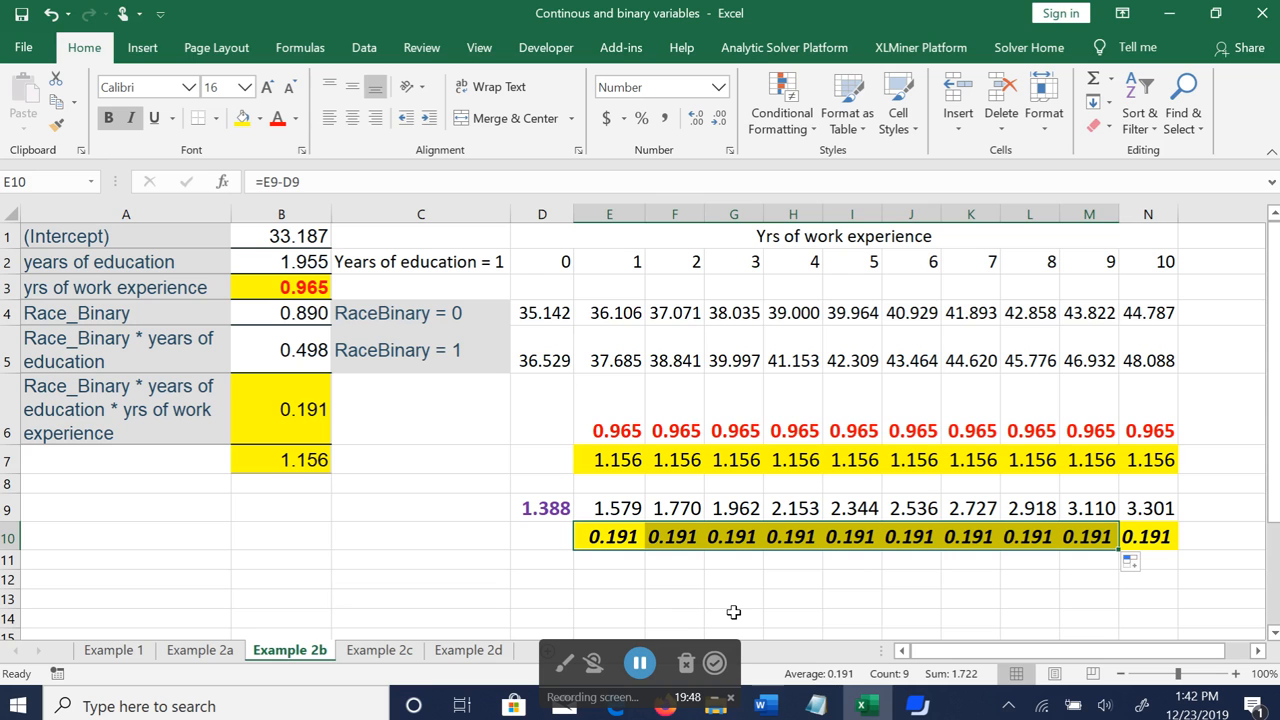
Check the formula in E10 against the two race differences it uses in D9 and E9.
left_click(612, 538)
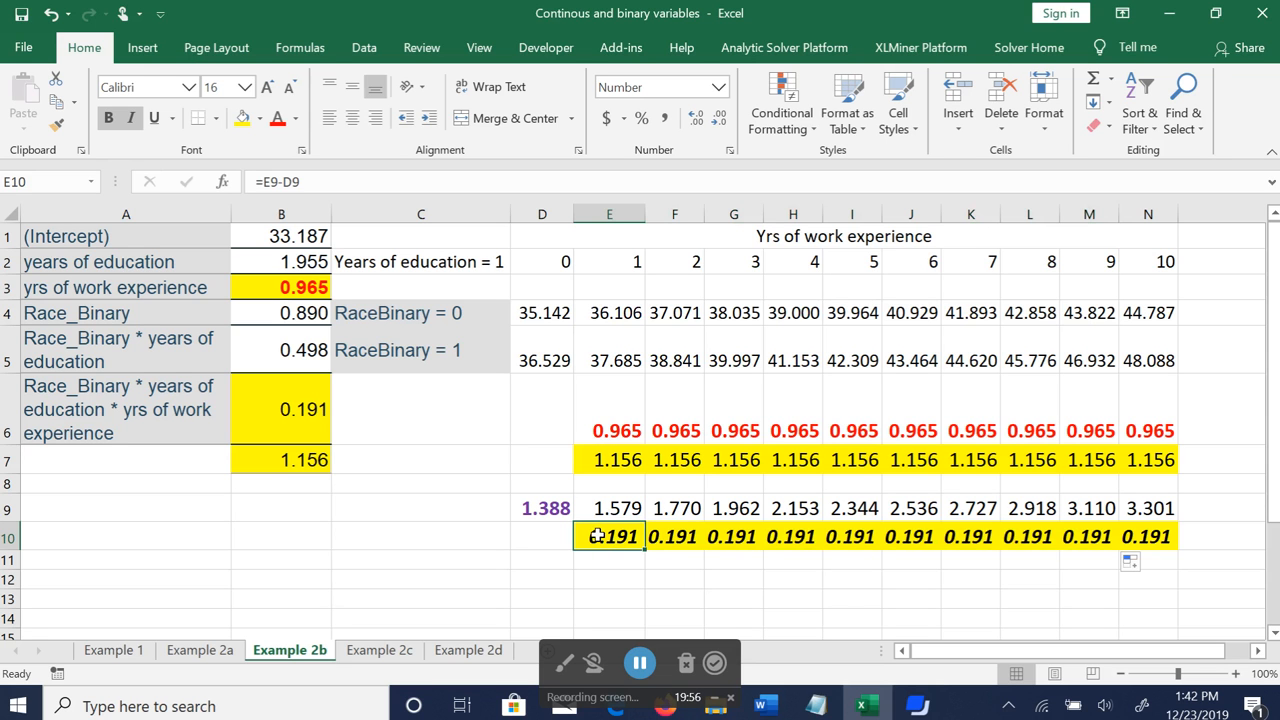
left_click(533, 507)
left_click(607, 508)
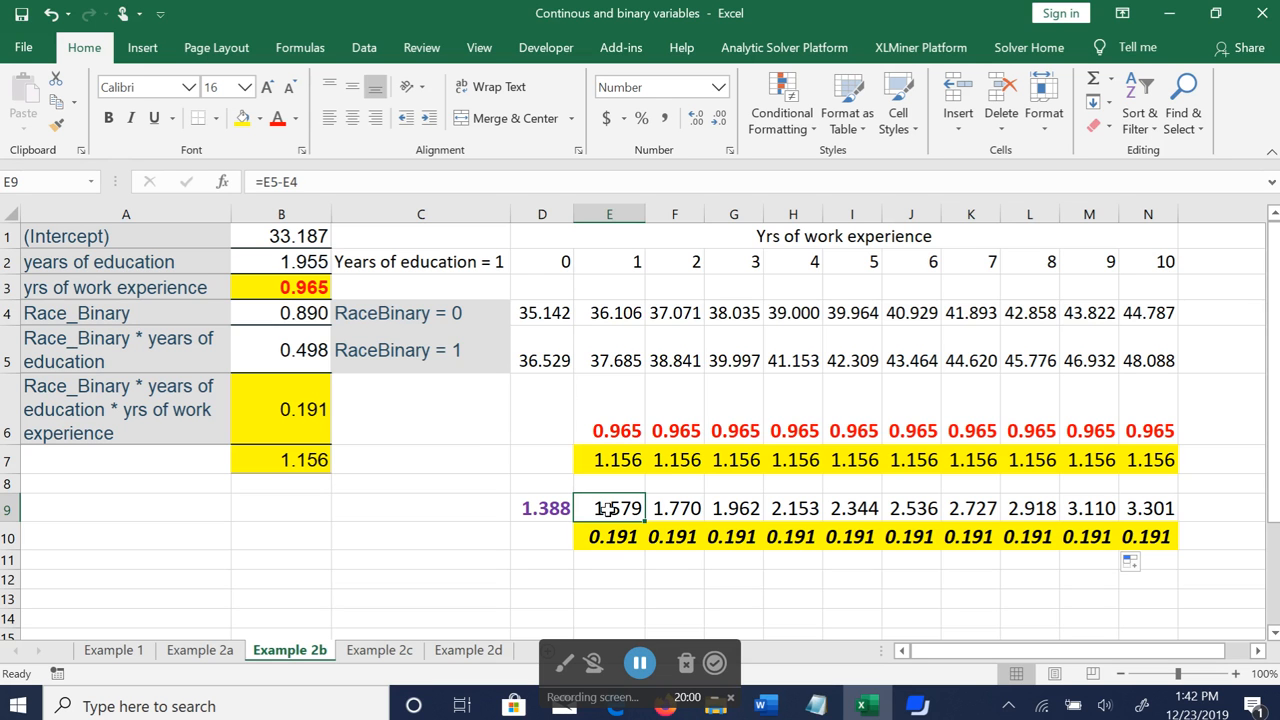
Relate the change in race difference in E10 to the three-way interaction coefficient in B6.
left_click(612, 537)
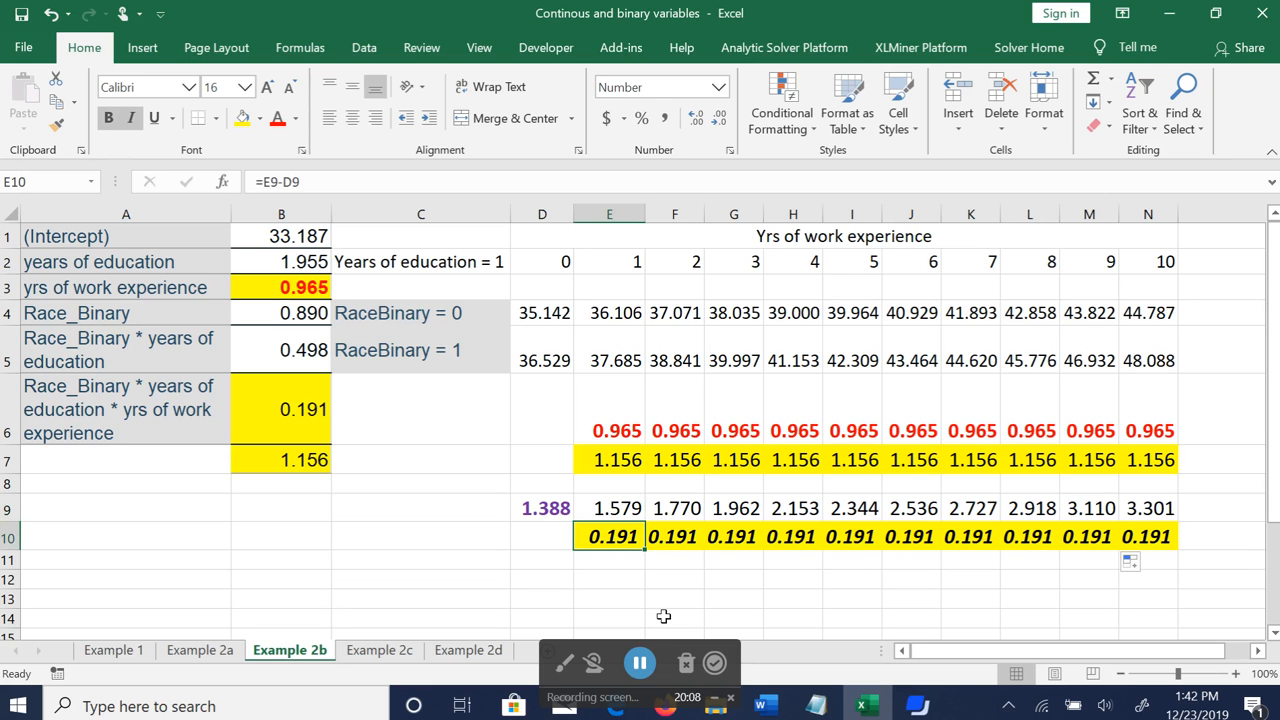
left_click(283, 401)
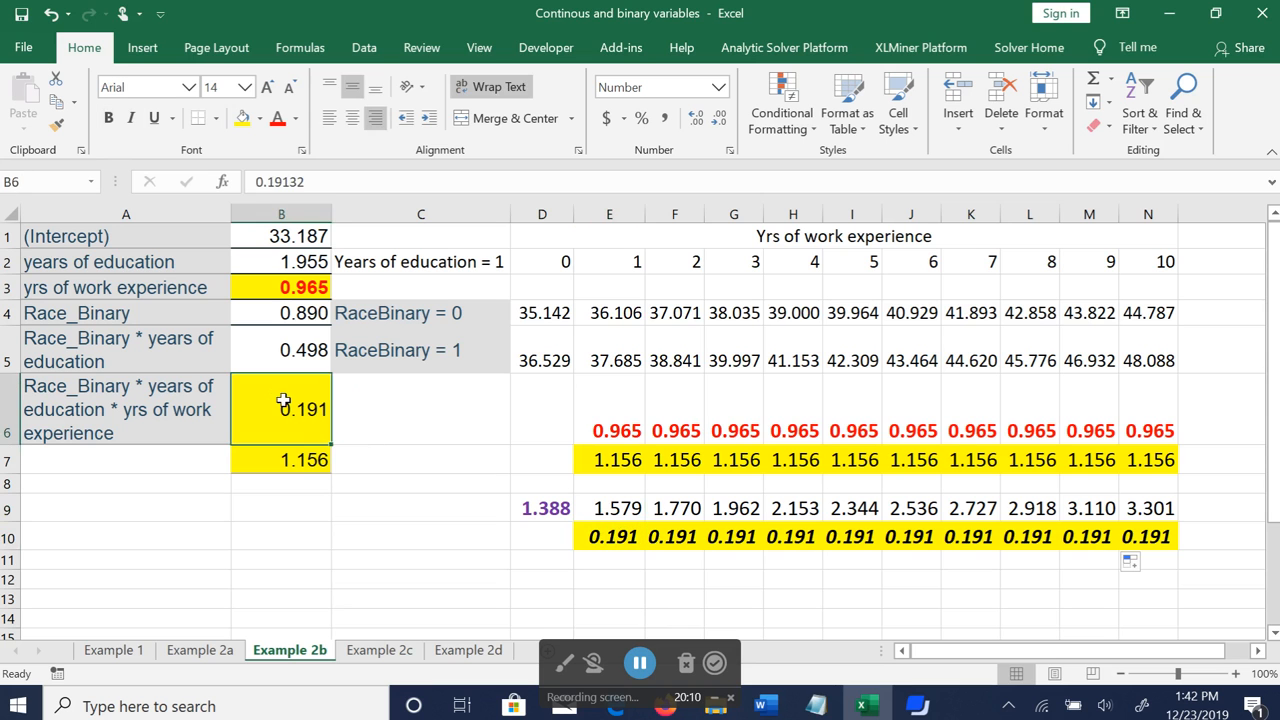
left_click(118, 410)
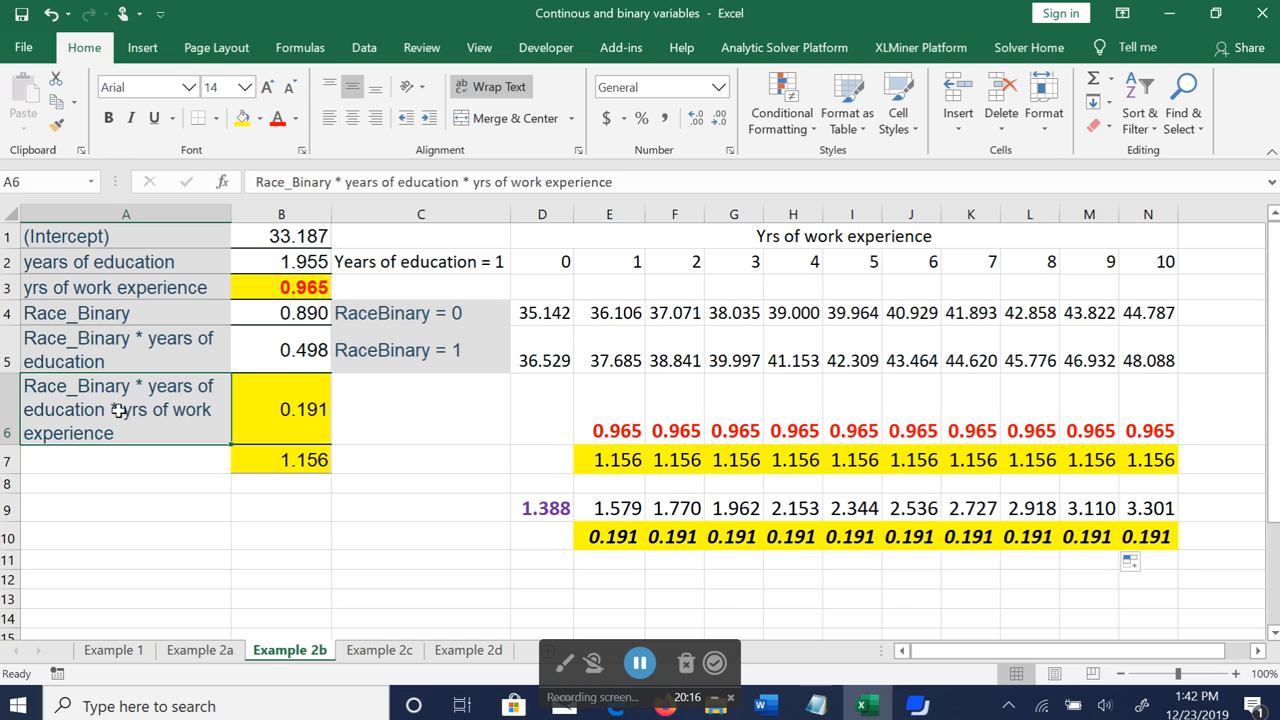
left_click(460, 500)
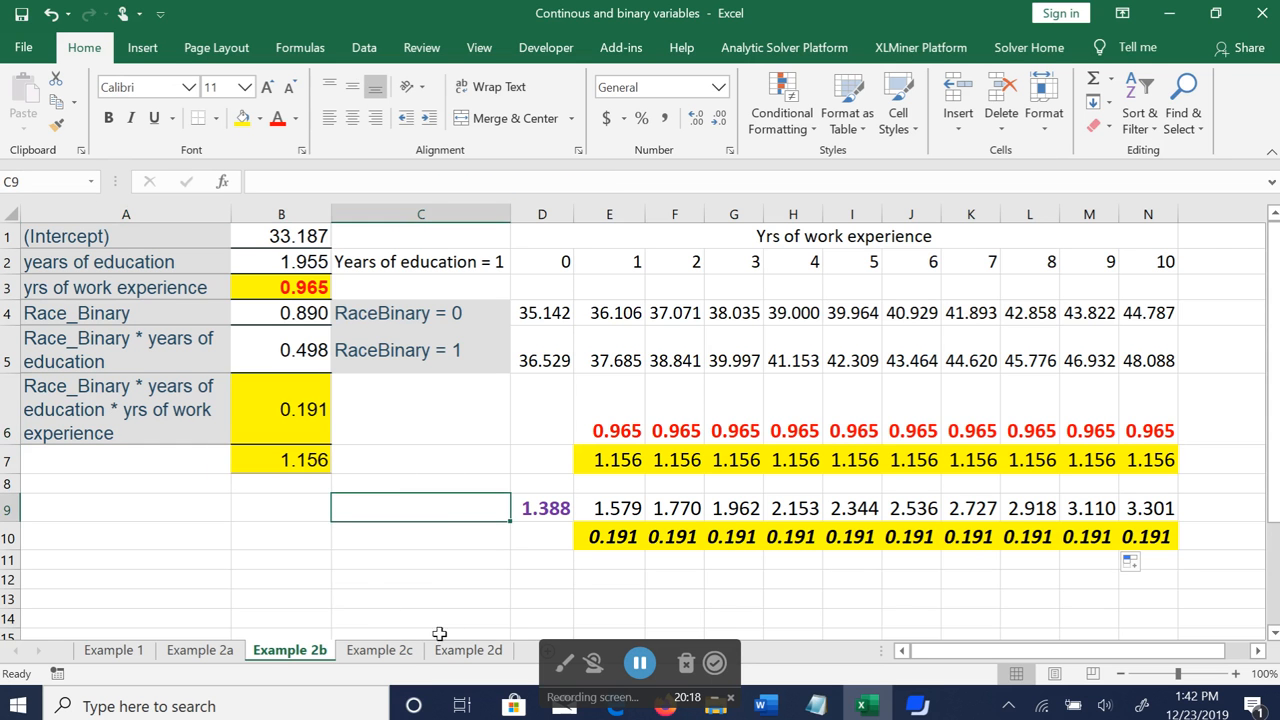
Open the Example 2c sheet and review its two RaceBinary rows and the Years of education = 2 label.
left_click(380, 651)
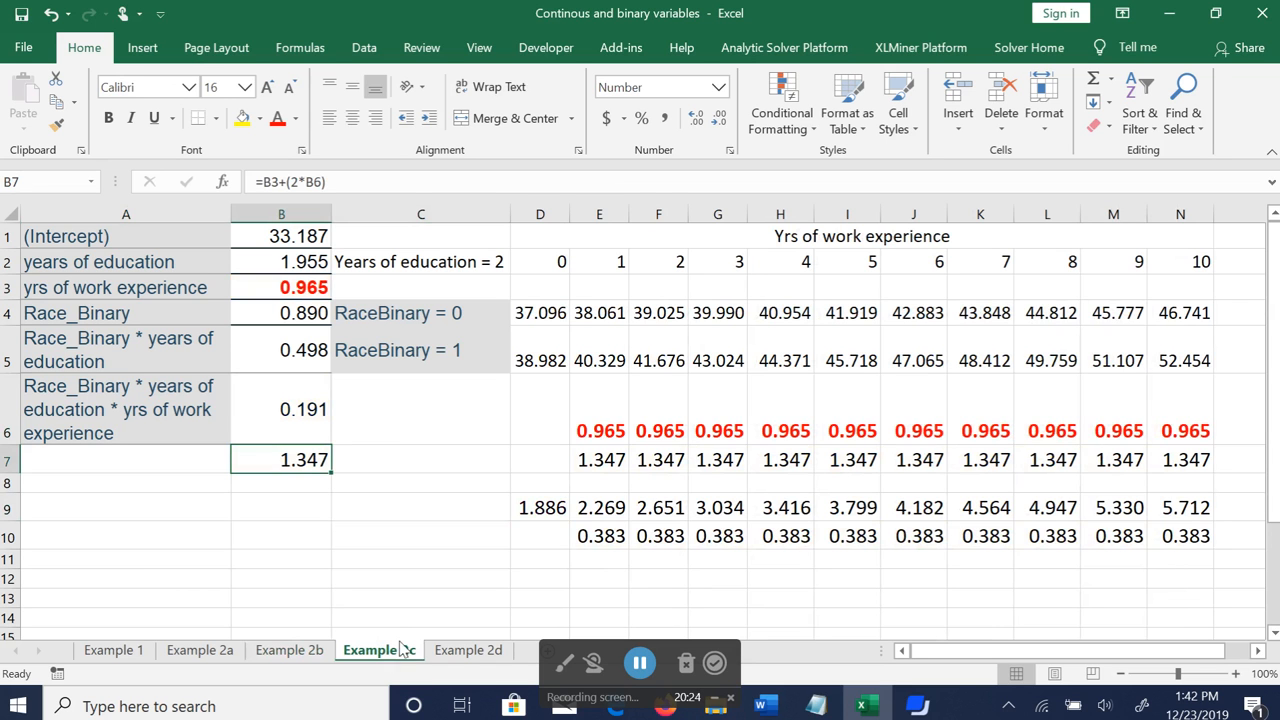
left_click(445, 316)
left_click(451, 353)
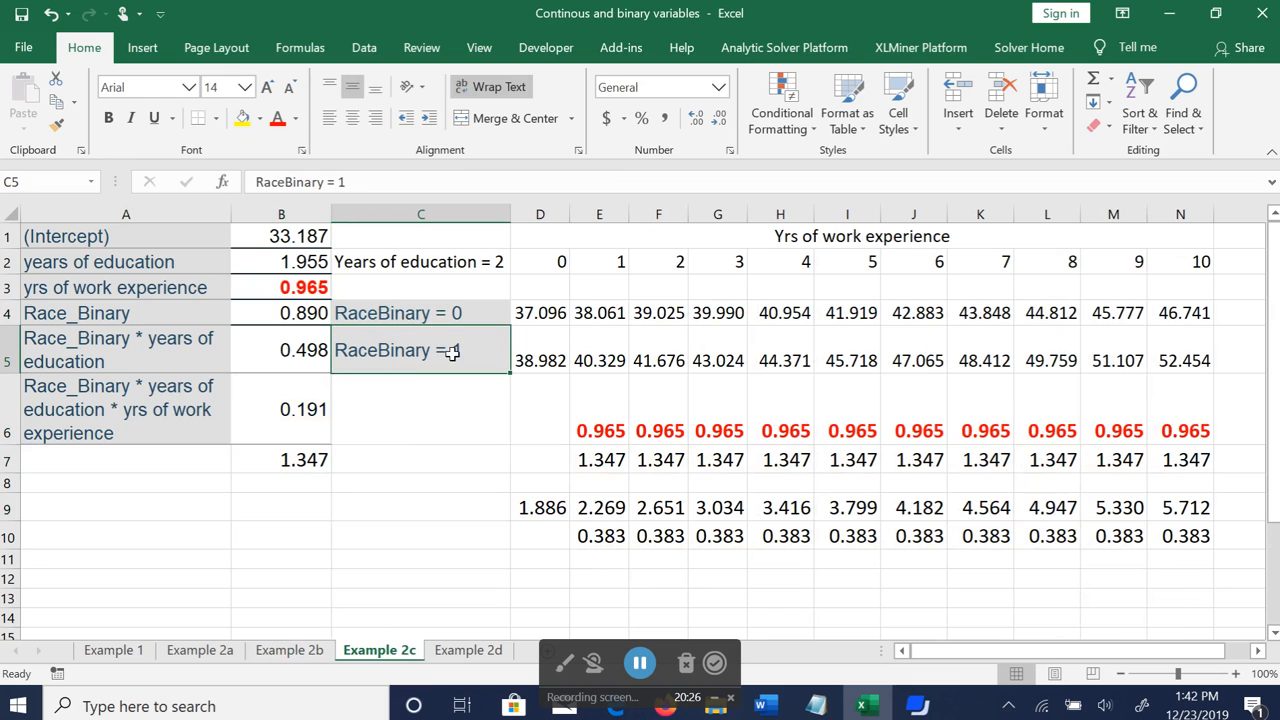
left_click(455, 263)
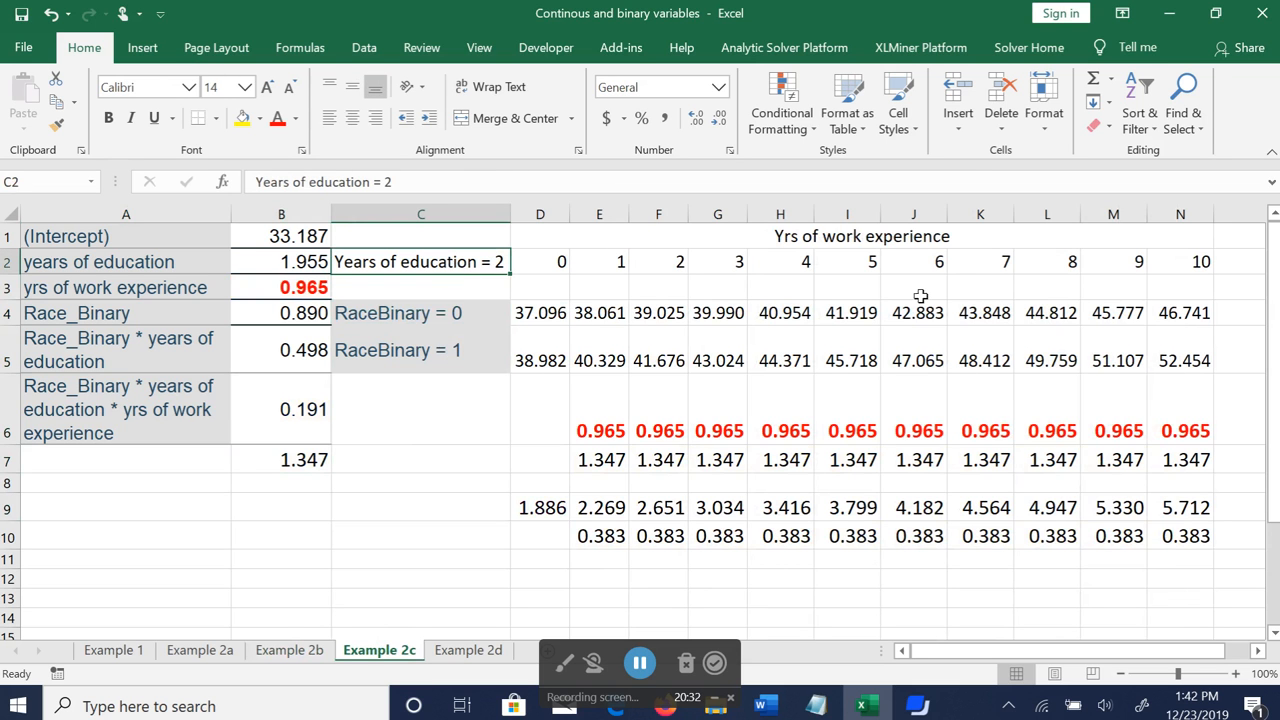
Review the work experience headings from 0 to 10 in row 2 of the Example 2c sheet.
left_click(546, 268)
left_click(608, 262)
left_click(666, 262)
left_click(712, 262)
left_click(790, 262)
left_click(873, 266)
left_click(935, 264)
left_click(1000, 264)
left_click(1068, 262)
left_click(1108, 264)
left_click(1190, 264)
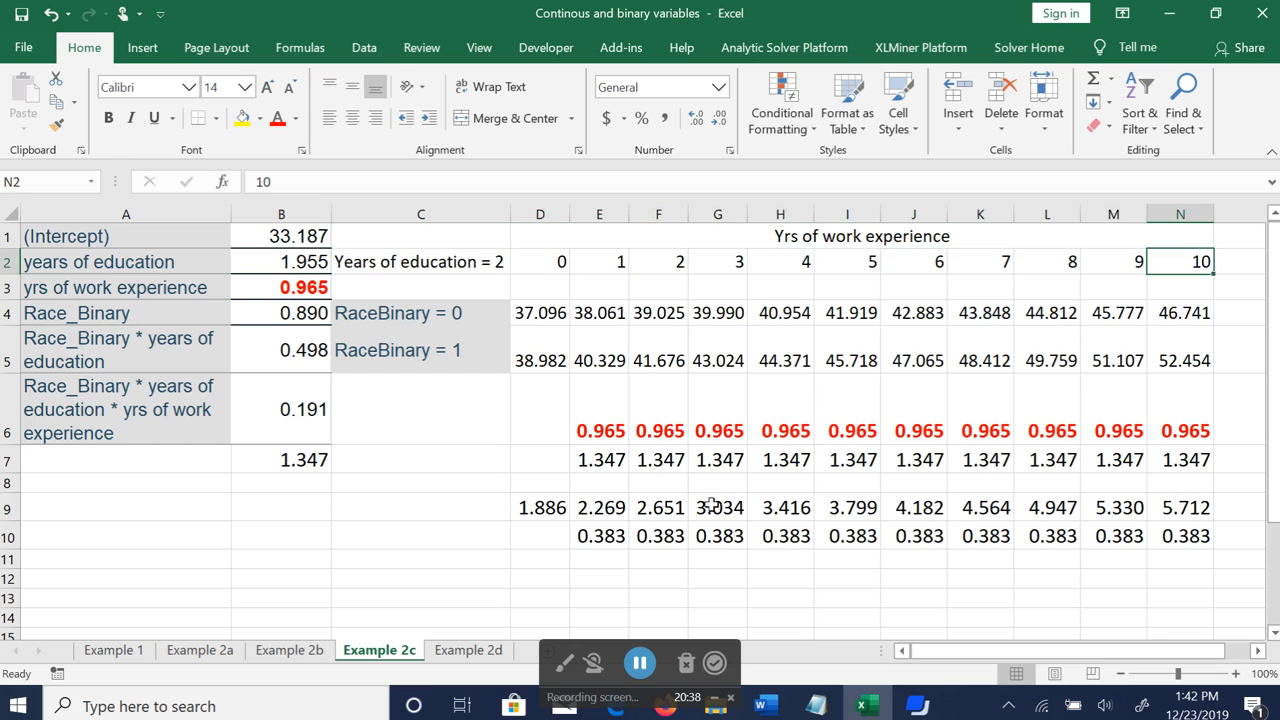
Compare the prediction formulas for RaceBinary = 0 in D4 and RaceBinary = 1 in D5 at zero years of work experience.
left_click(532, 315)
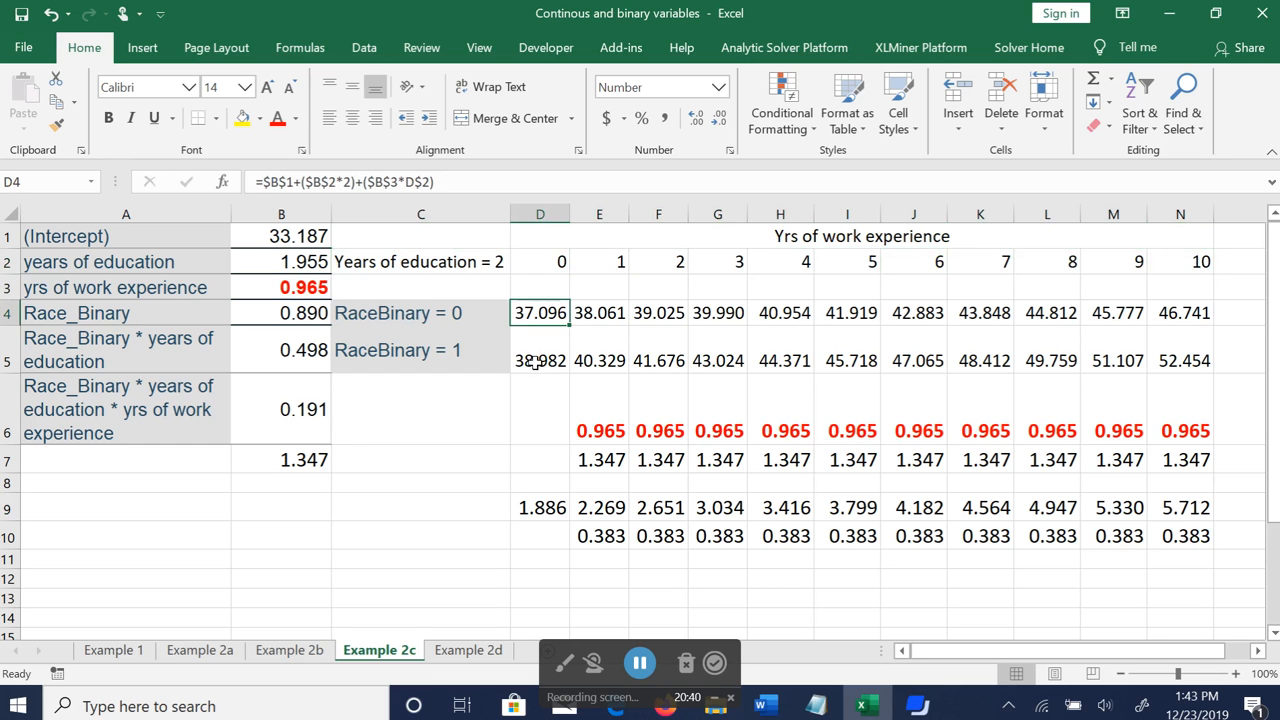
left_click(537, 362)
left_click(538, 318)
Check the RaceBinary = 0 prediction formulas from E4 to K4 and fill the D4 formula across to N4.
left_click(594, 314)
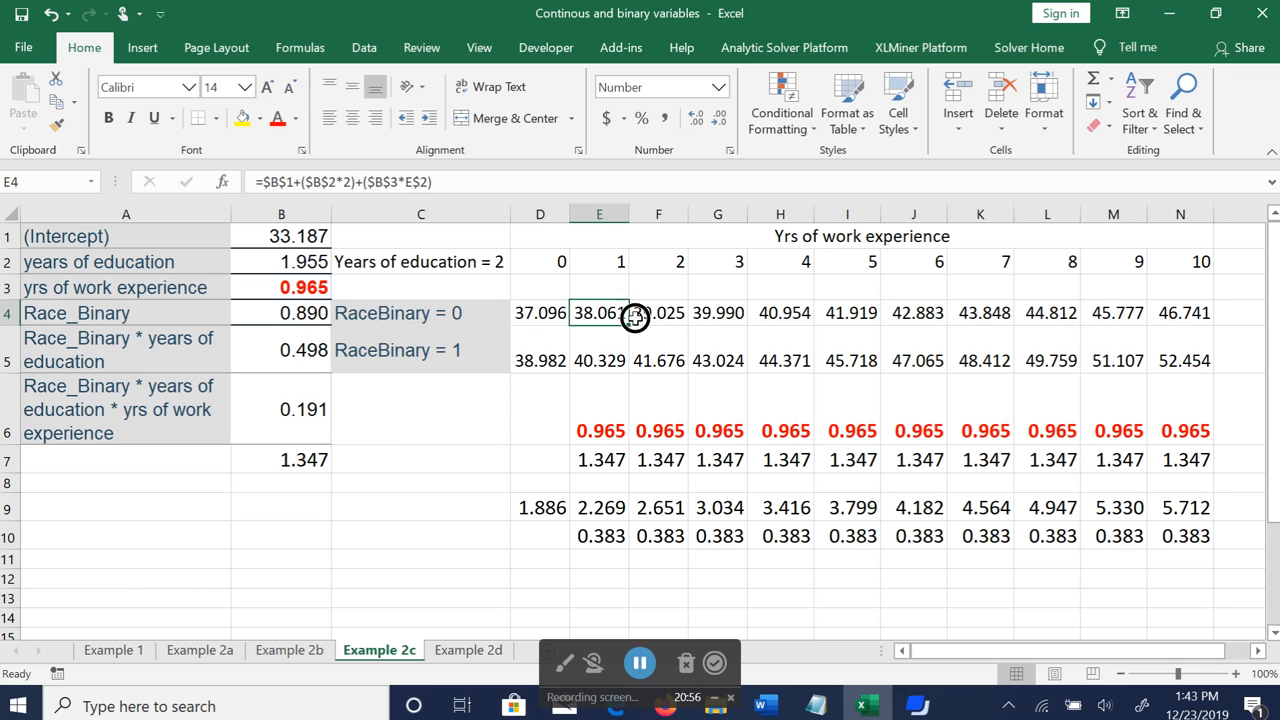
left_click(638, 313)
left_click(712, 316)
left_click(800, 313)
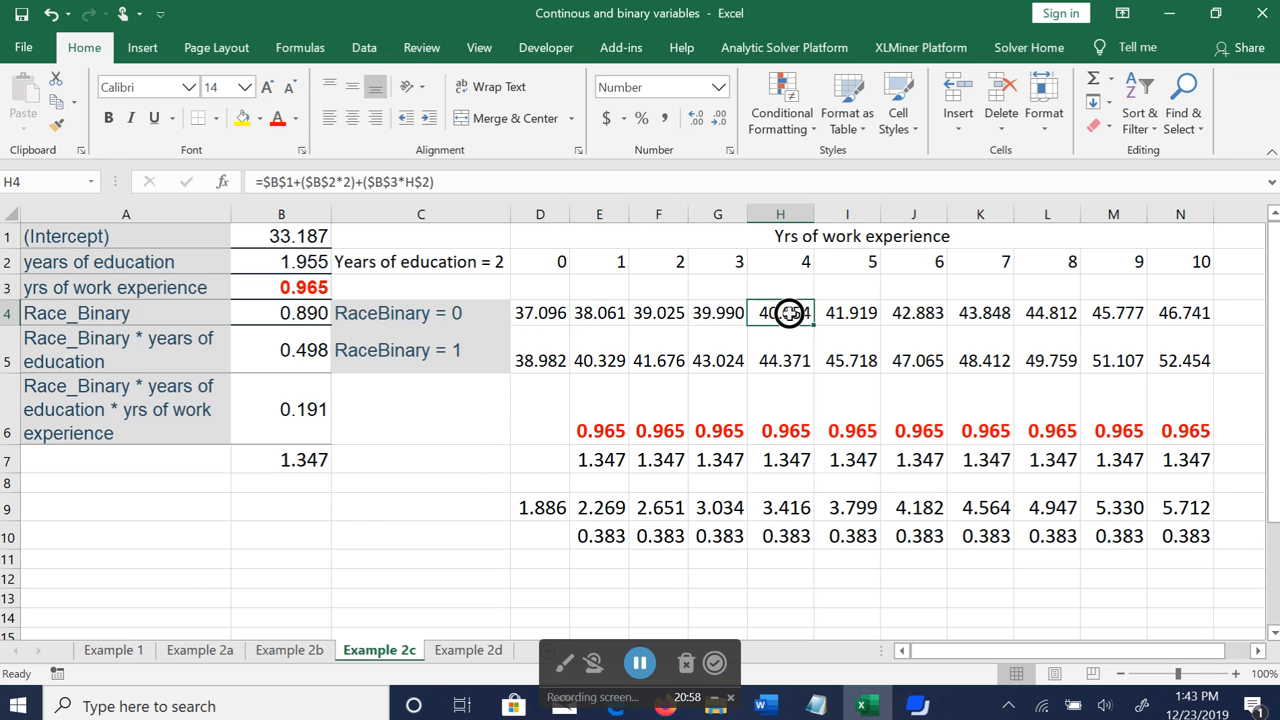
left_click(862, 320)
left_click(930, 317)
left_click(985, 316)
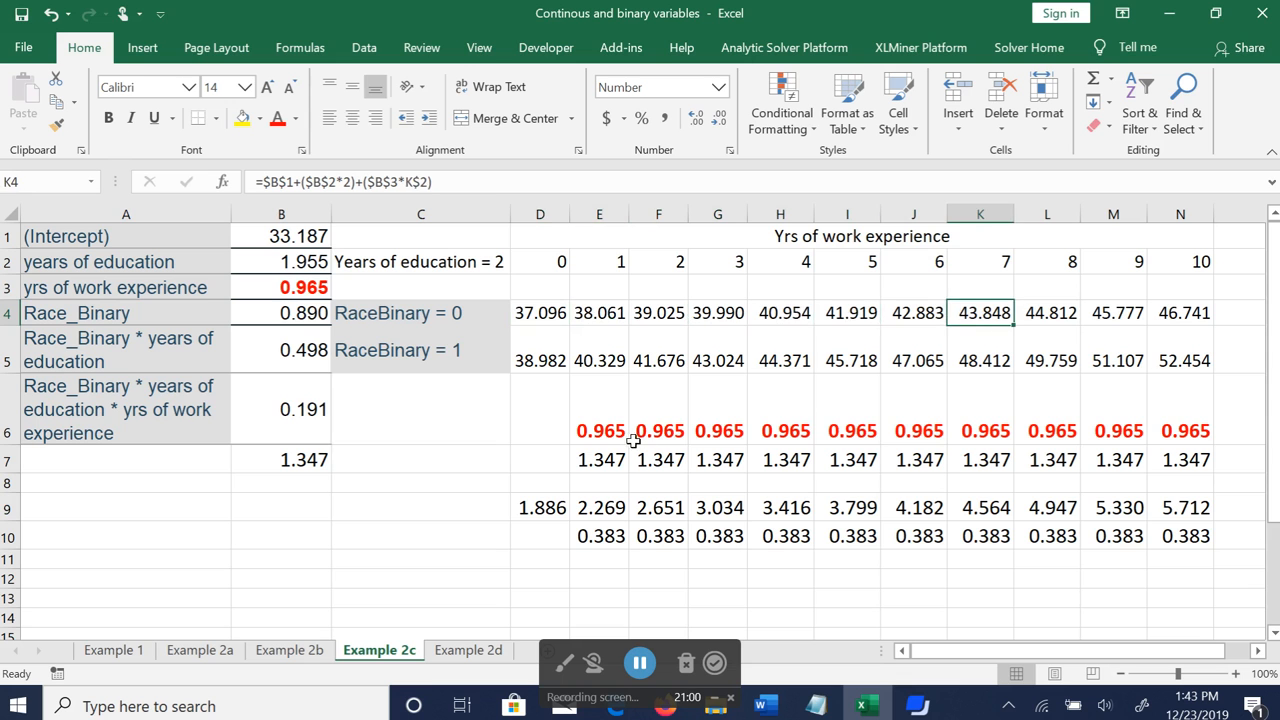
left_click_drag(546, 325, 1192, 333)
Check the RaceBinary = 1 prediction formula in D5 against the interaction coefficients in B5 and B6.
left_click(548, 362)
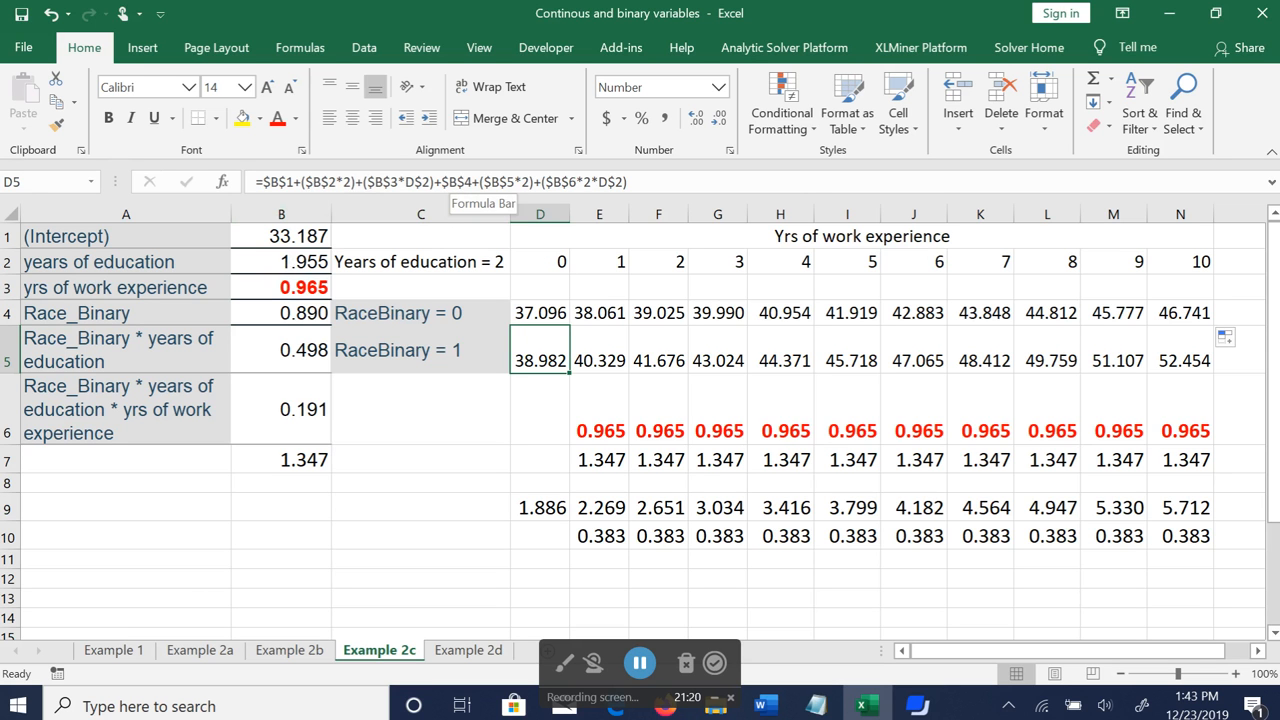
left_click(400, 354)
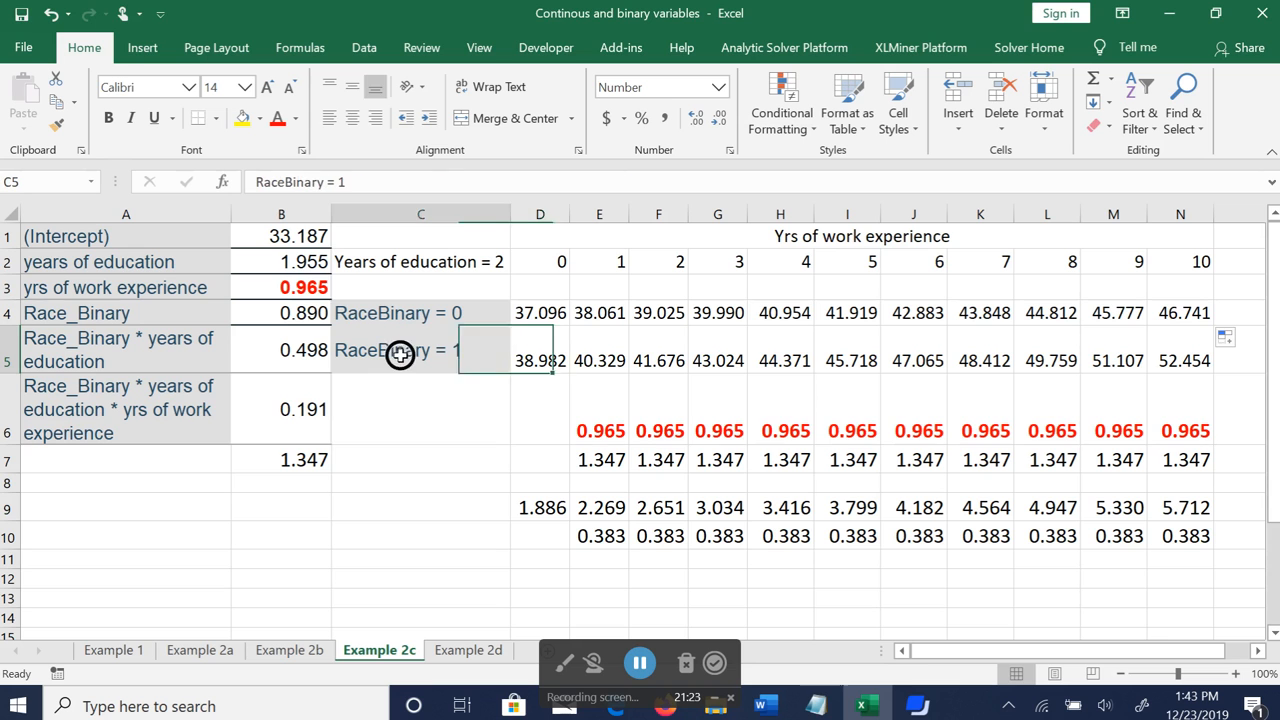
left_click(542, 346)
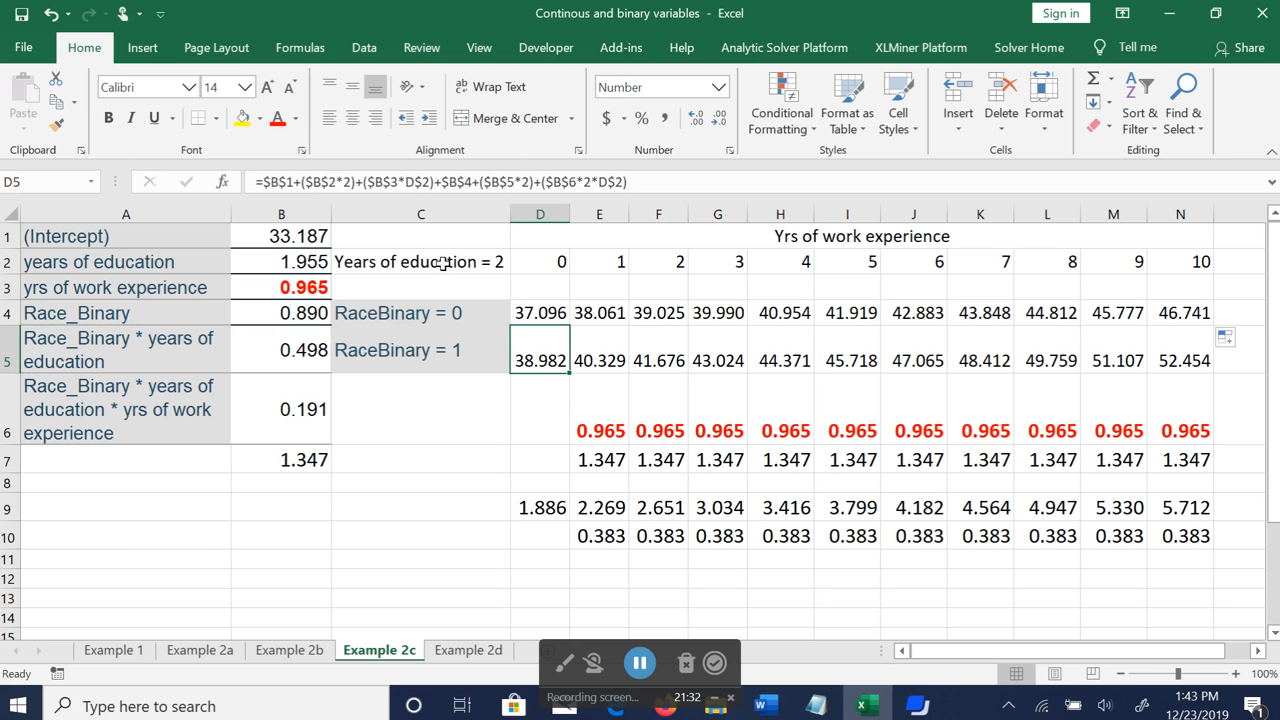
left_click(294, 350)
left_click(548, 350)
left_click(290, 409)
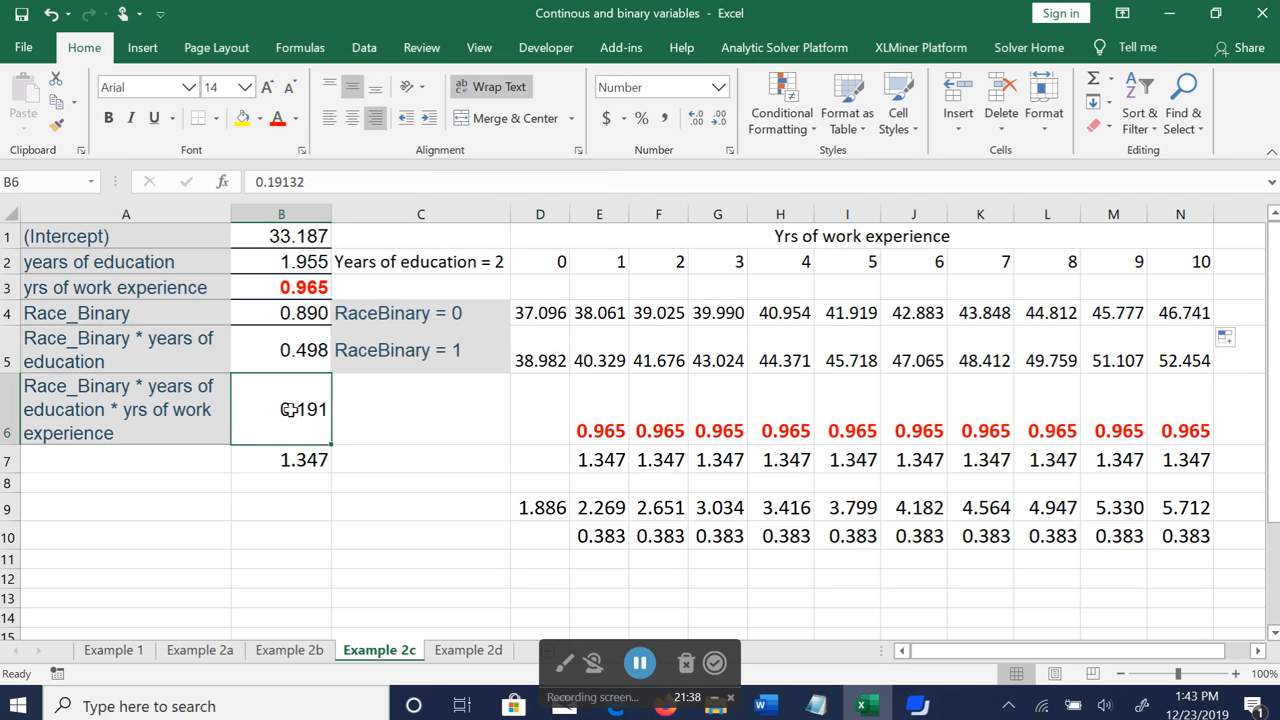
left_click(545, 345)
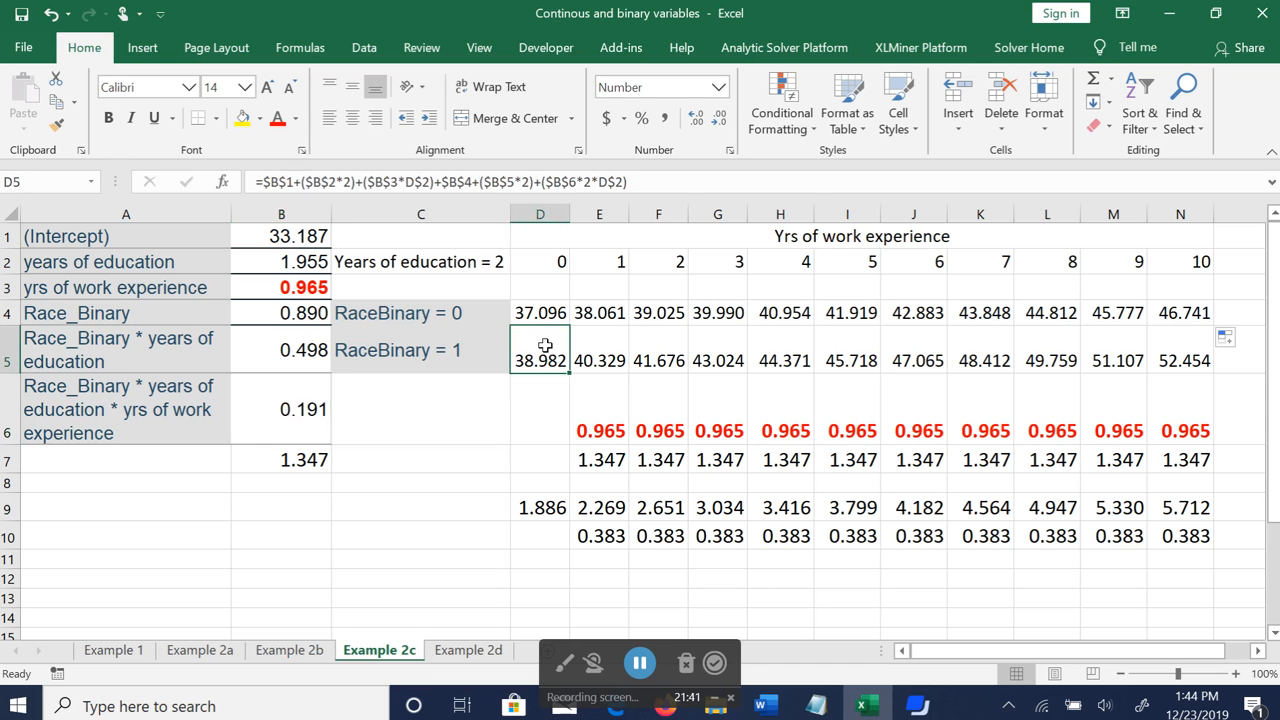
Fill the D5 prediction formula for RaceBinary = 1 and two years of education across to N5.
left_click(474, 268)
left_click(566, 376)
left_click_drag(560, 366, 1186, 363)
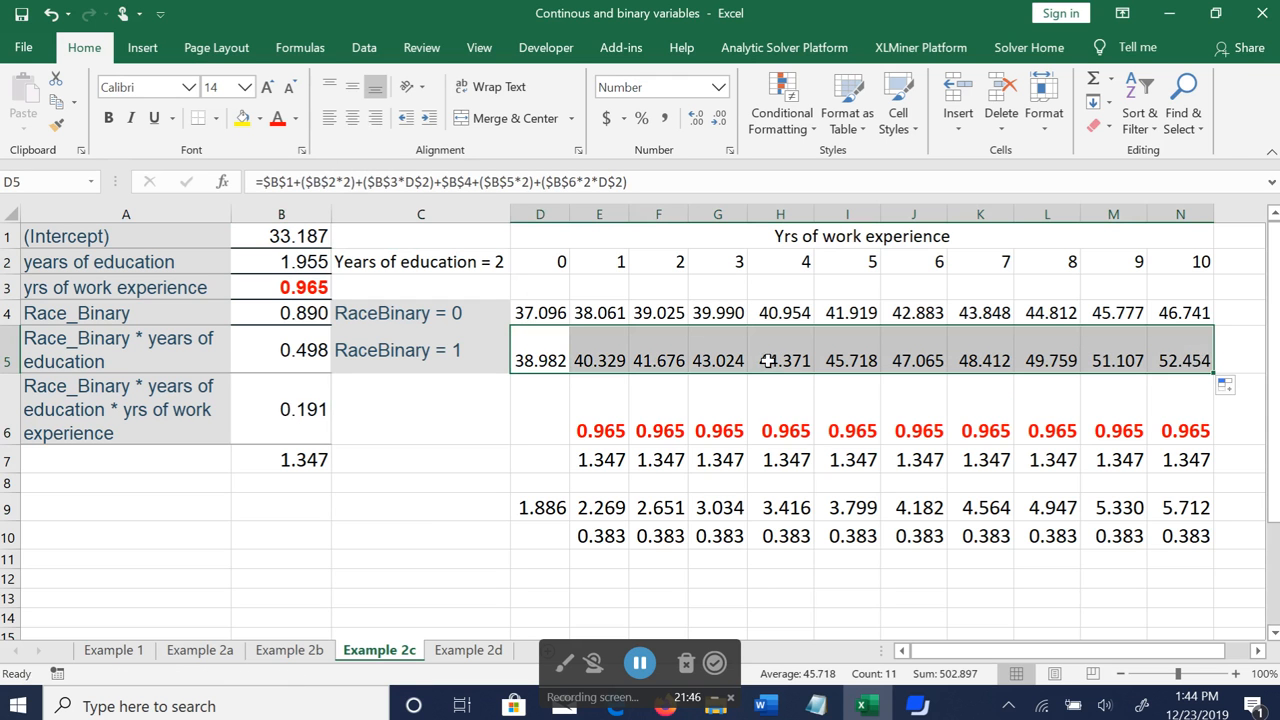
Relate the yearly difference formula in E6 to RaceBinary = 0, two years of education and the work experience headings.
left_click(606, 410)
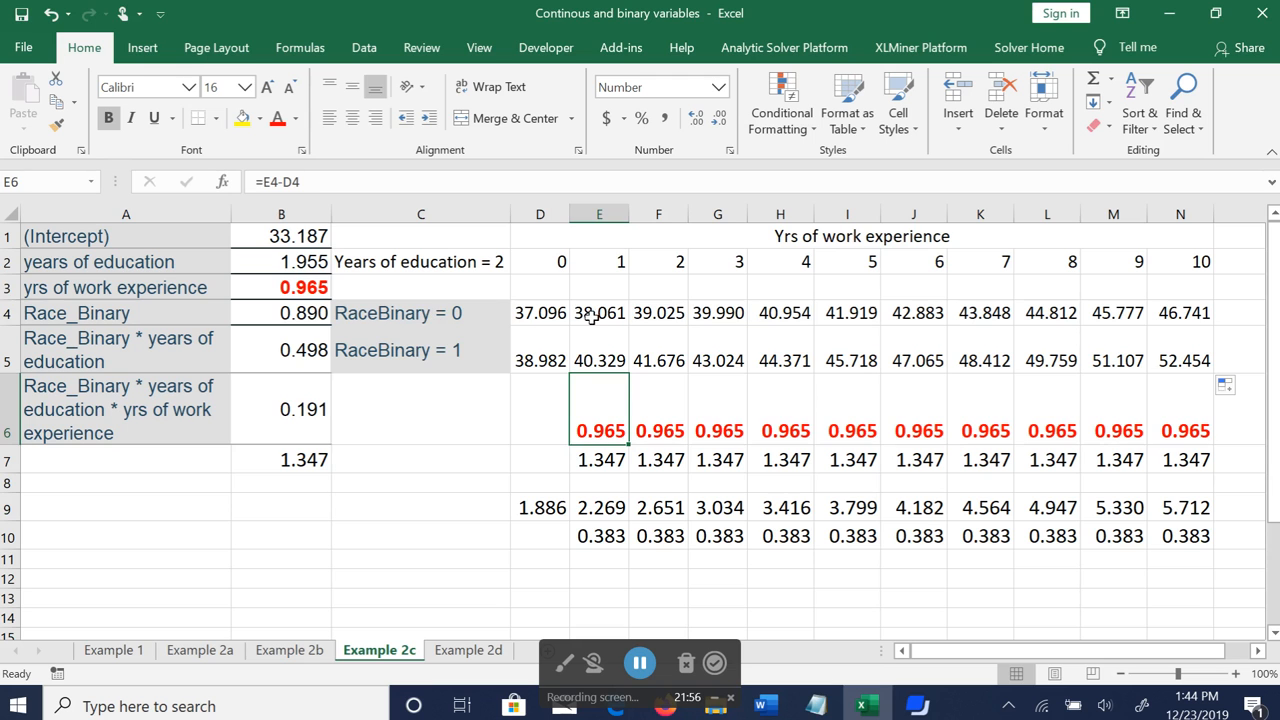
left_click(463, 318)
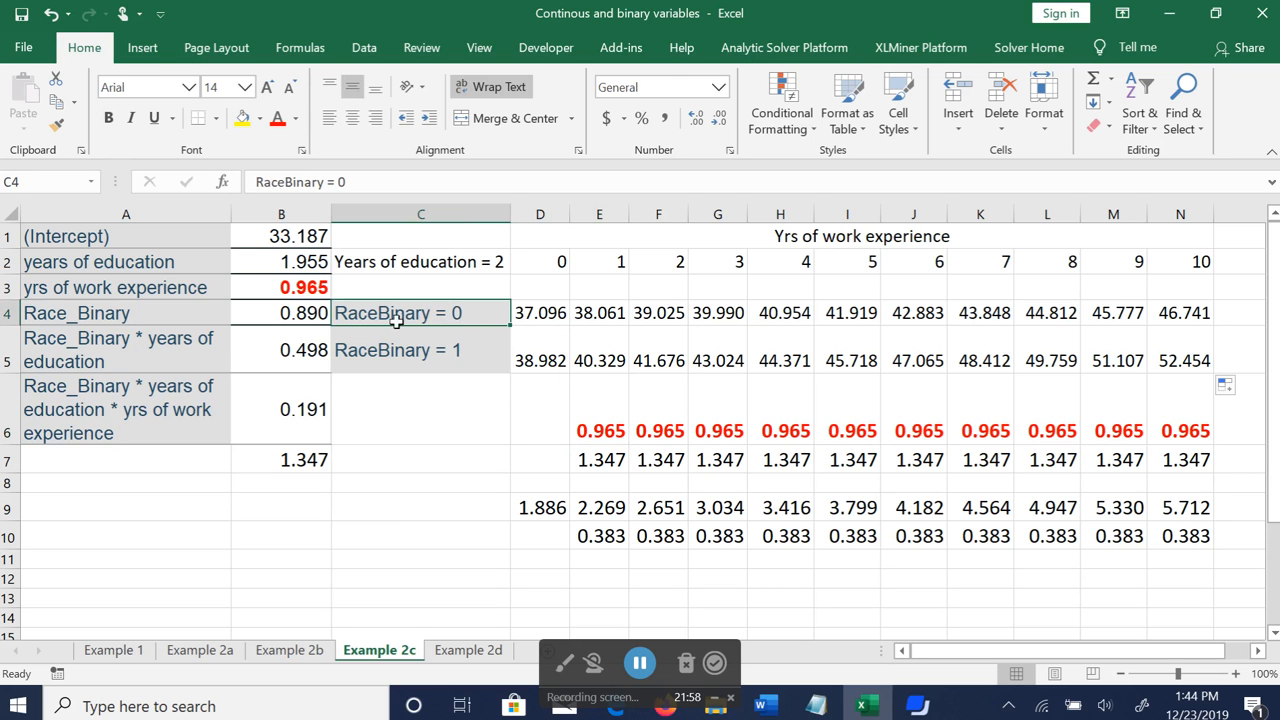
left_click(460, 266)
left_click(545, 262)
left_click(605, 262)
left_click(665, 262)
left_click(726, 262)
left_click(785, 261)
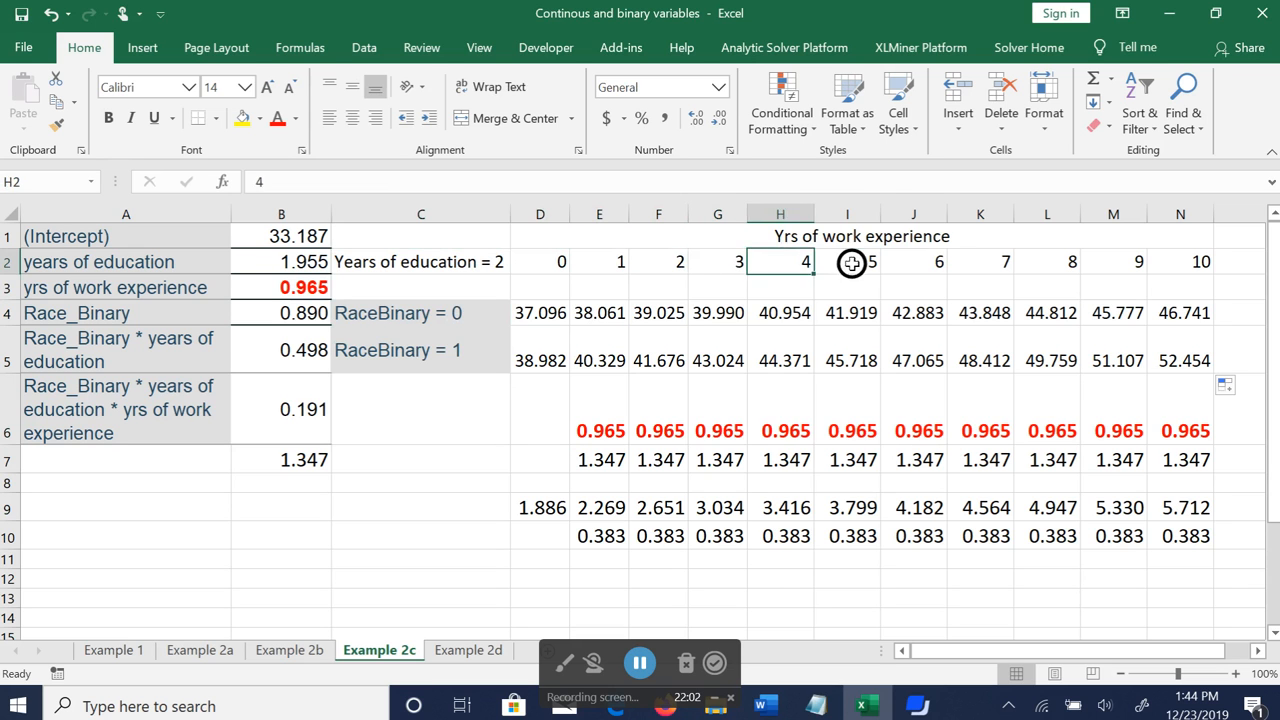
left_click(848, 262)
left_click(905, 262)
left_click(598, 412)
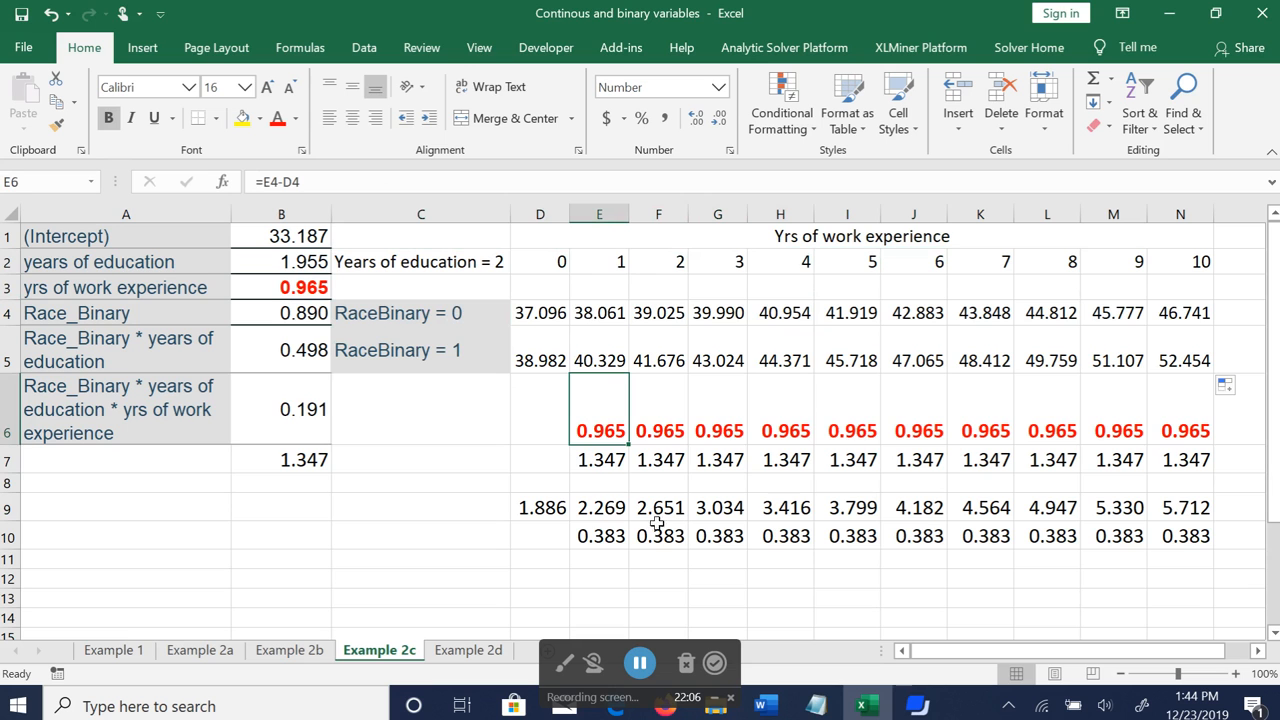
Relate the yearly difference formula in E7 to RaceBinary = 1, two years of education and the work experience headings.
left_click(603, 463)
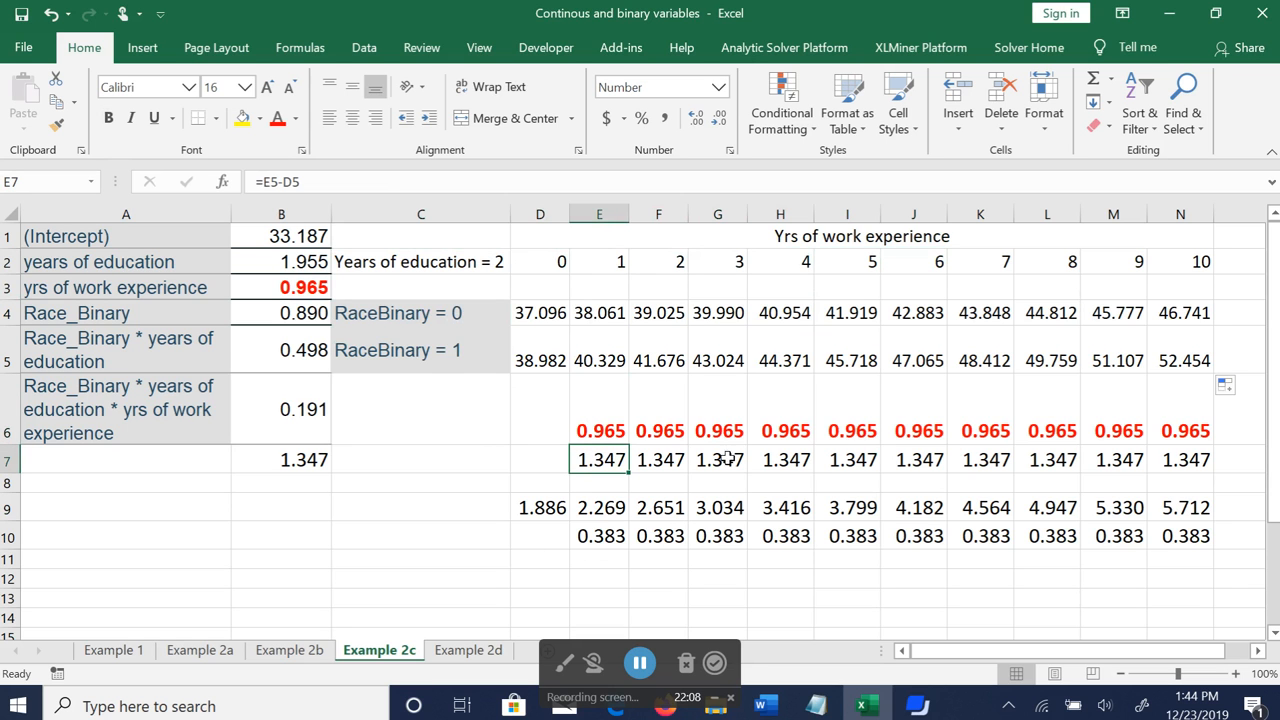
left_click(363, 356)
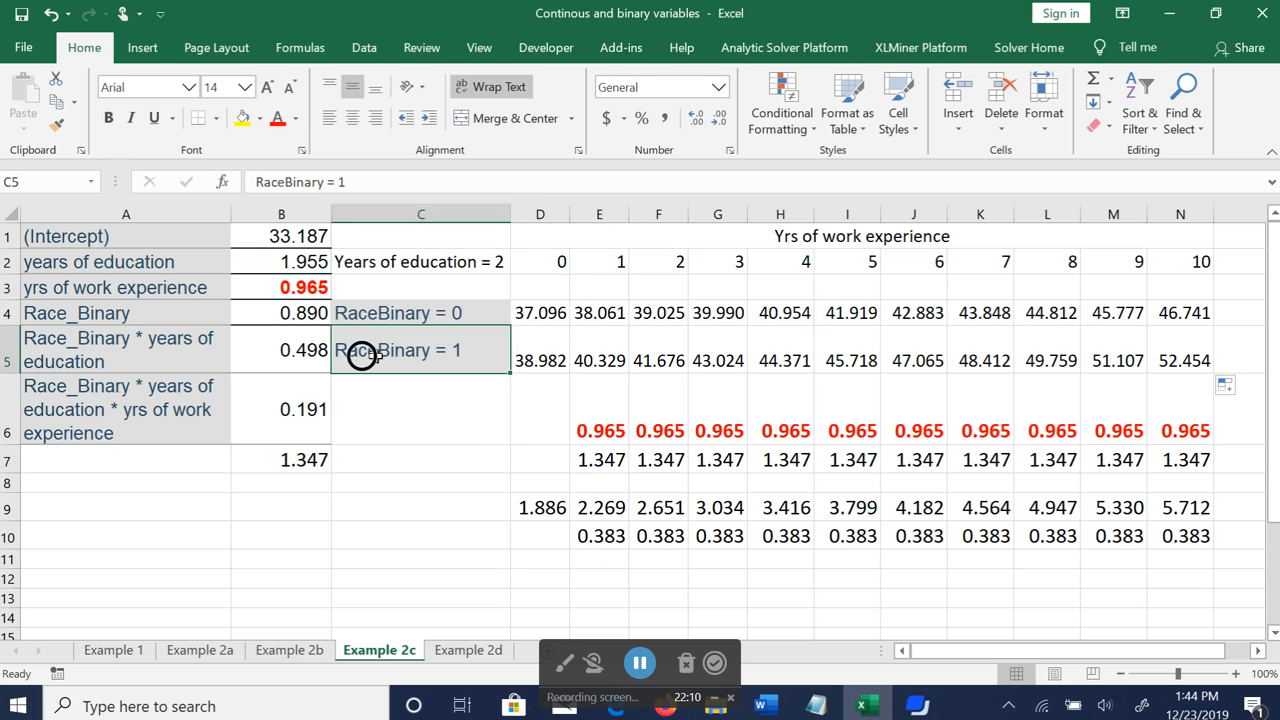
left_click(481, 266)
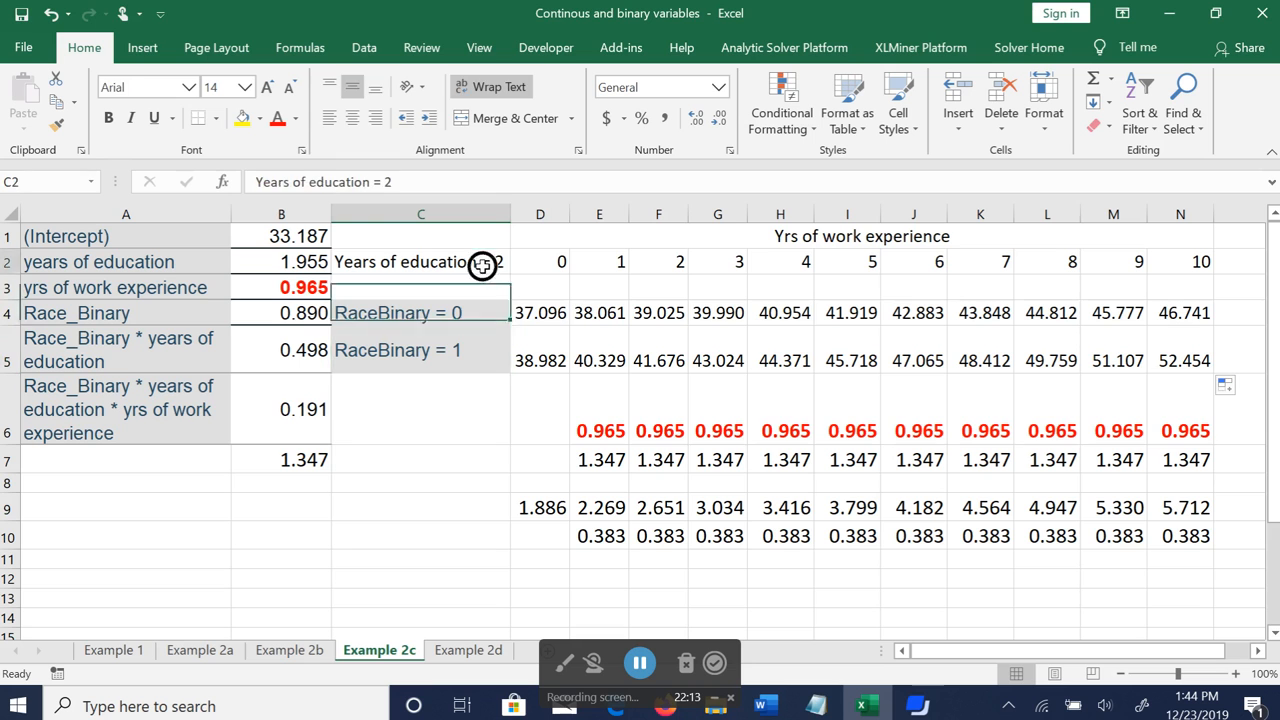
left_click(560, 264)
left_click(615, 264)
left_click(668, 264)
left_click(731, 266)
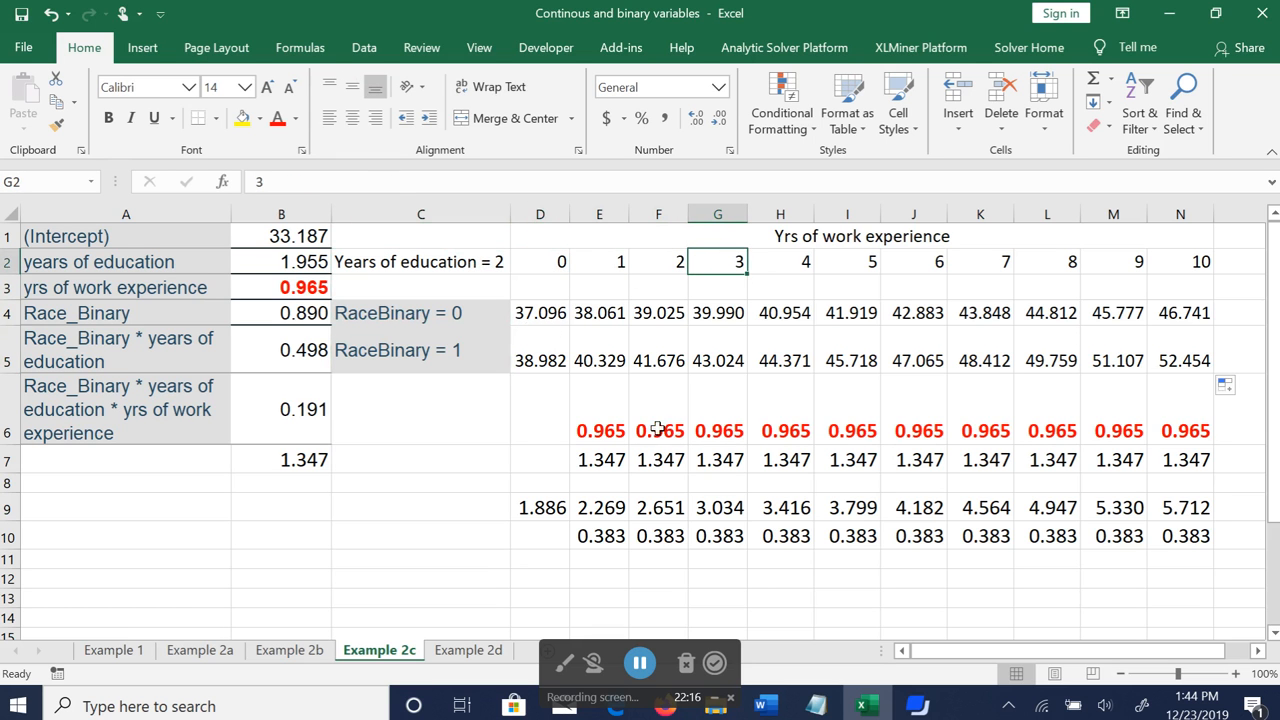
Fill the E7 difference formula for RaceBinary = 1 across to N7.
left_click(600, 461)
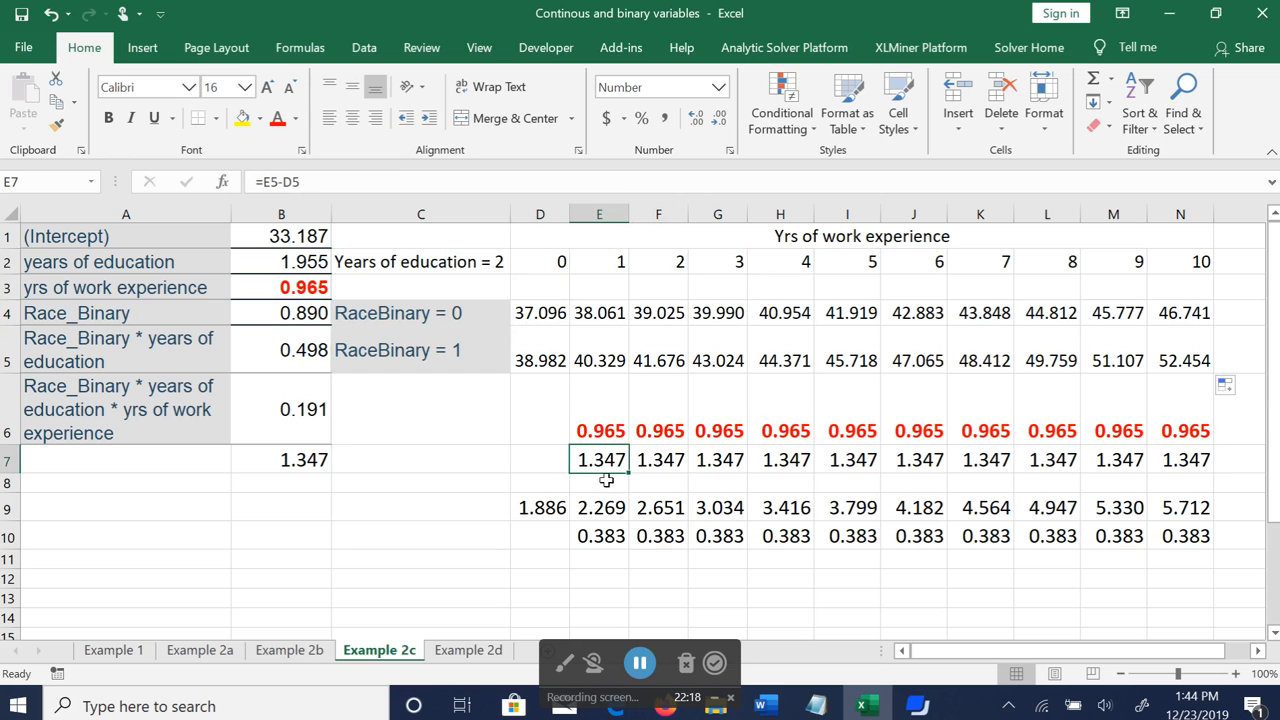
left_click_drag(629, 472, 1196, 461)
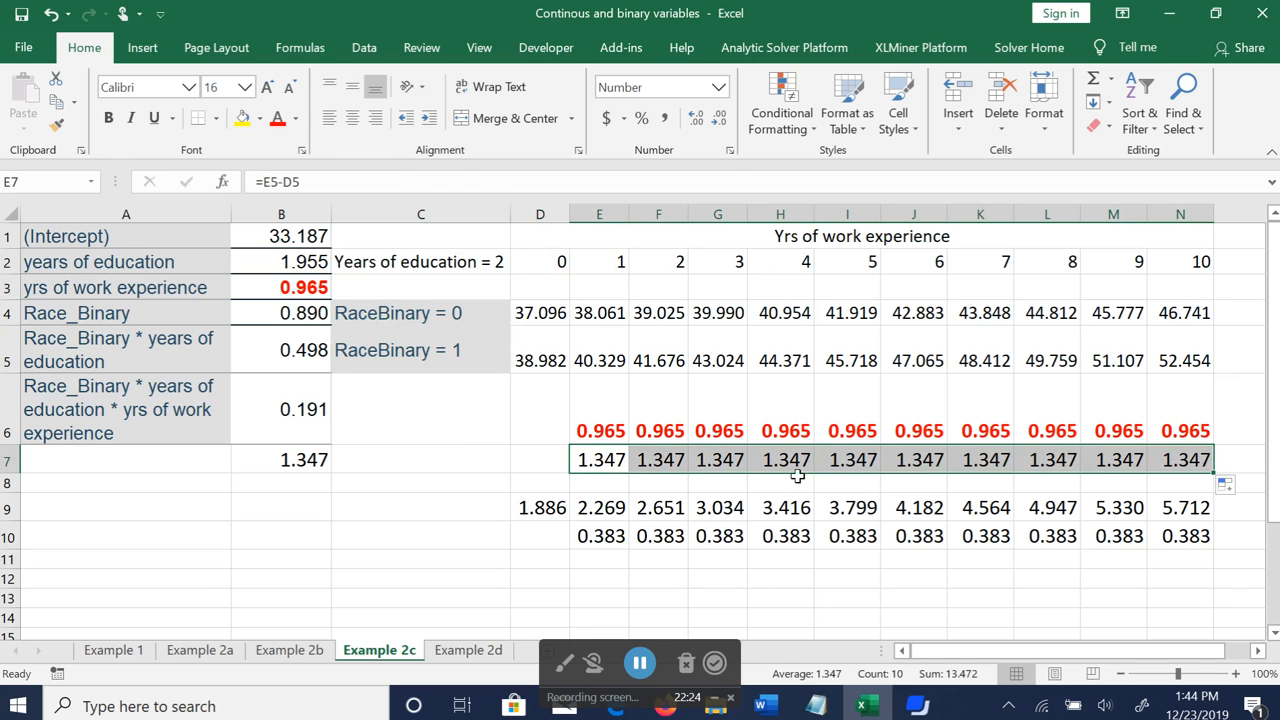
left_click(606, 463)
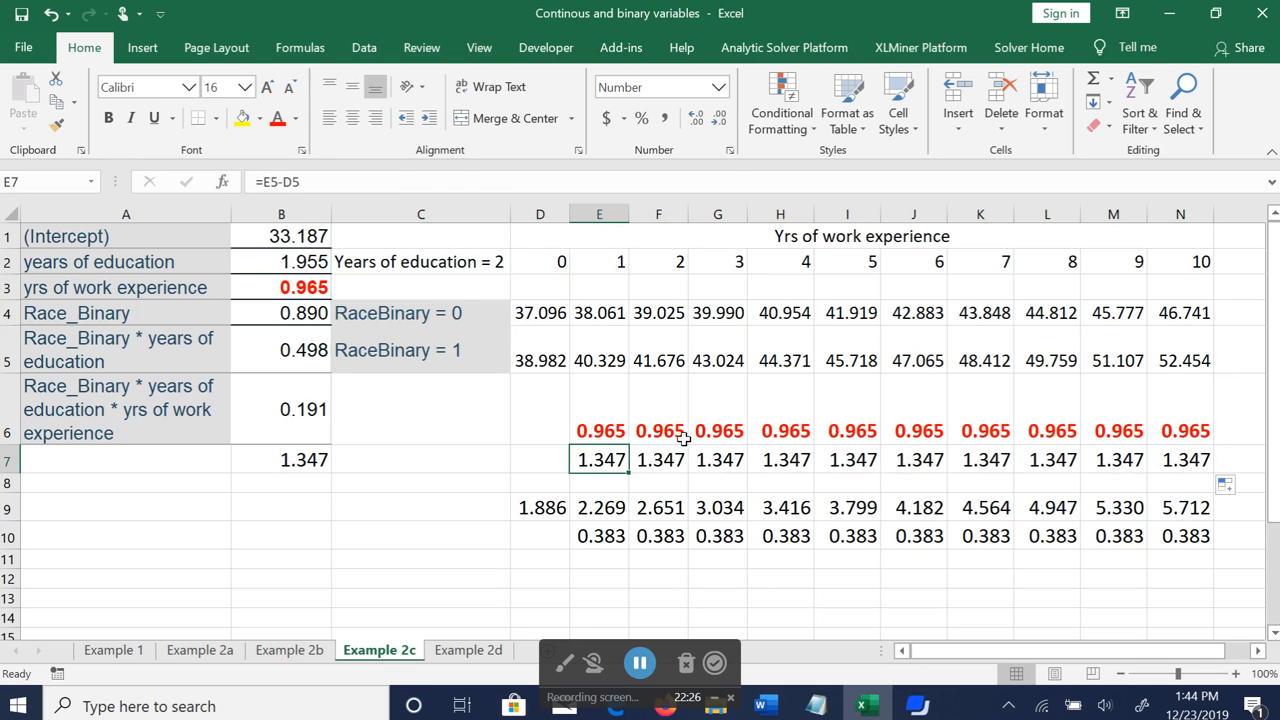
Compare the RaceBinary = 0 yearly difference in E6 with the yrs of work experience coefficient in B3.
left_click(604, 438)
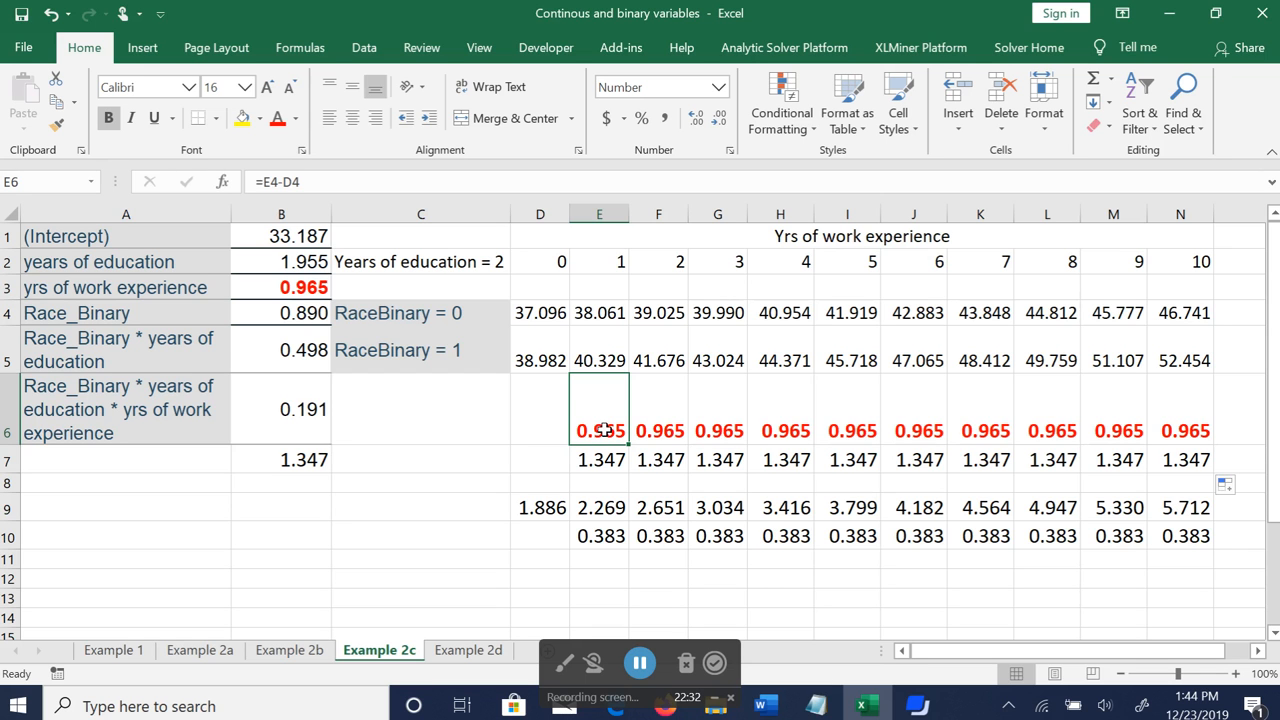
left_click(480, 312)
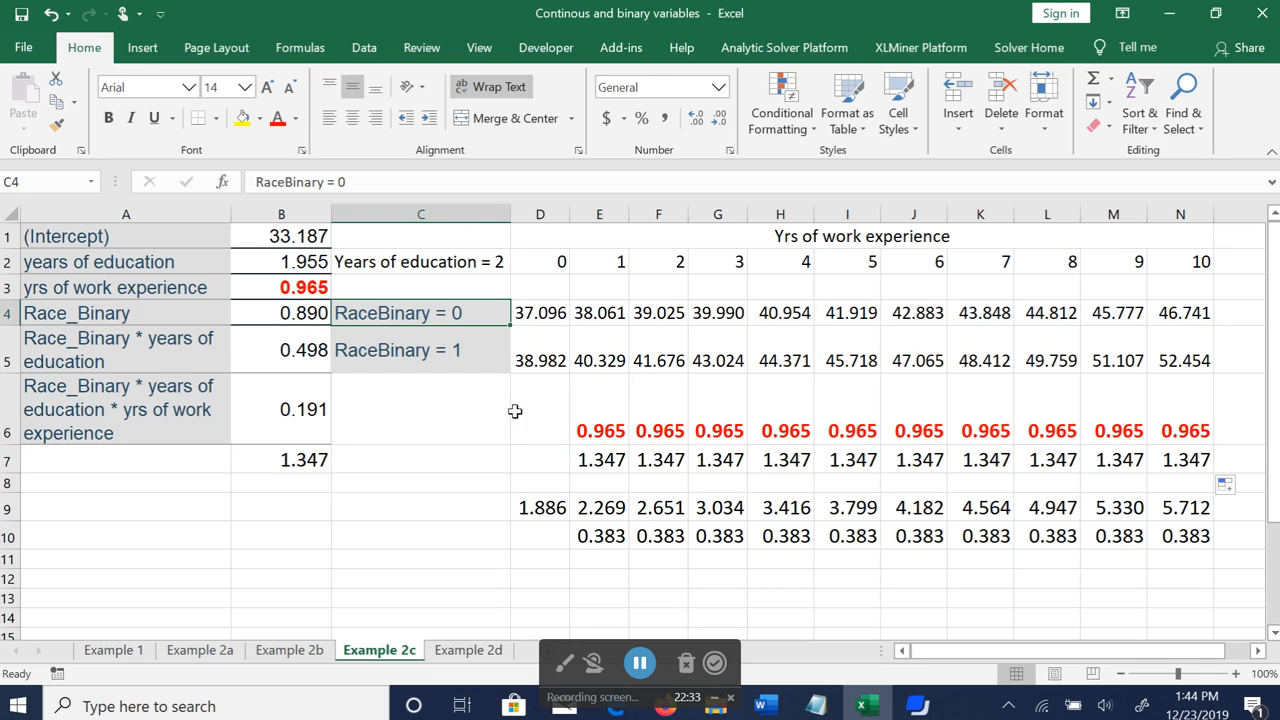
left_click(308, 288)
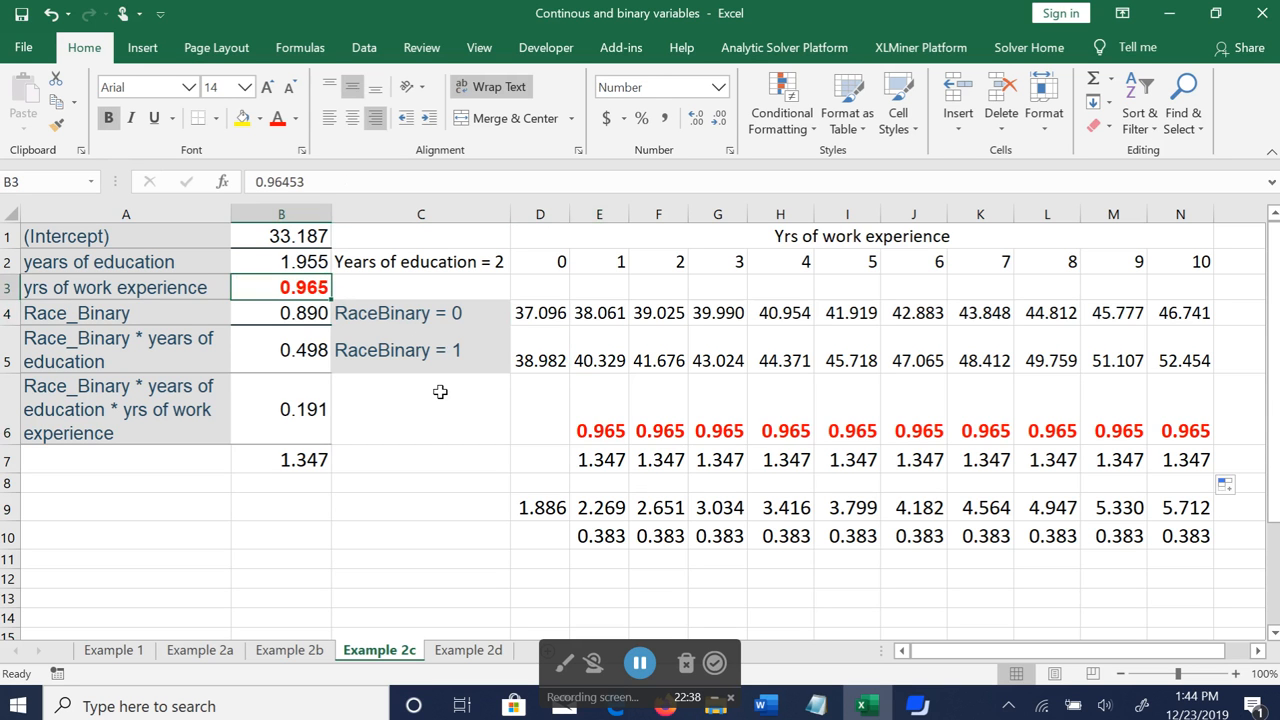
left_click(172, 288)
left_click(290, 290)
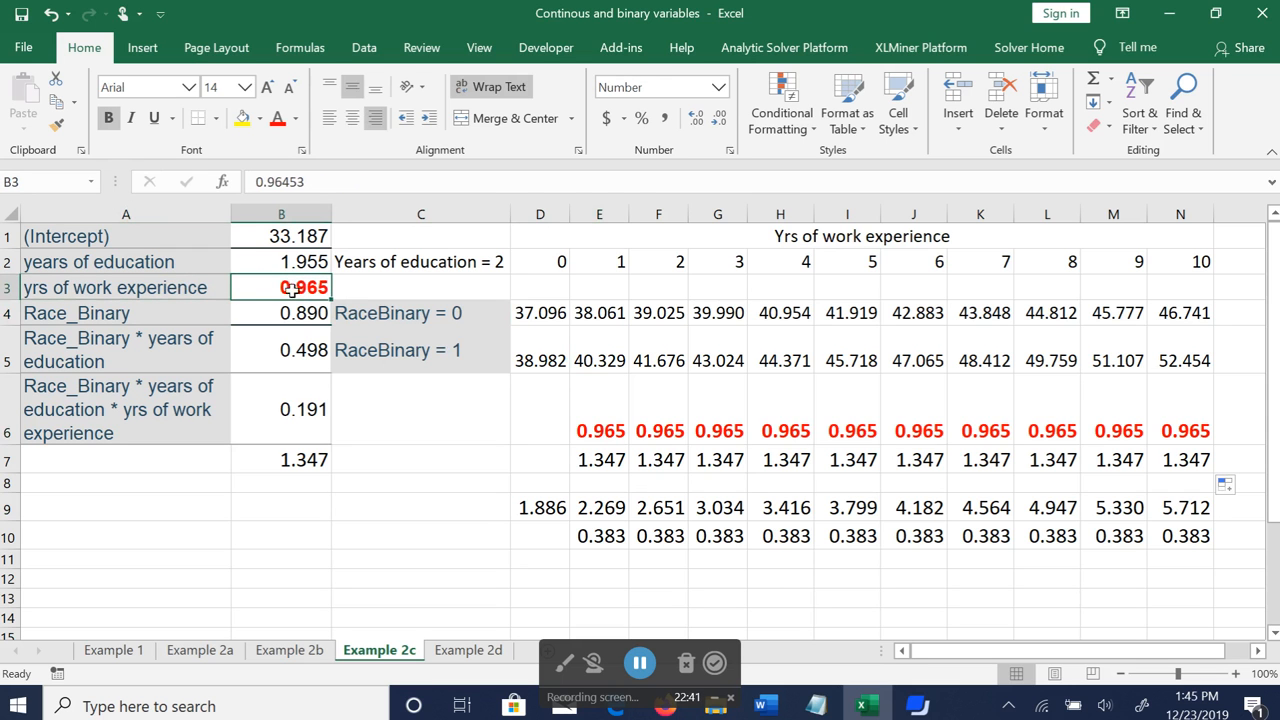
left_click(157, 288)
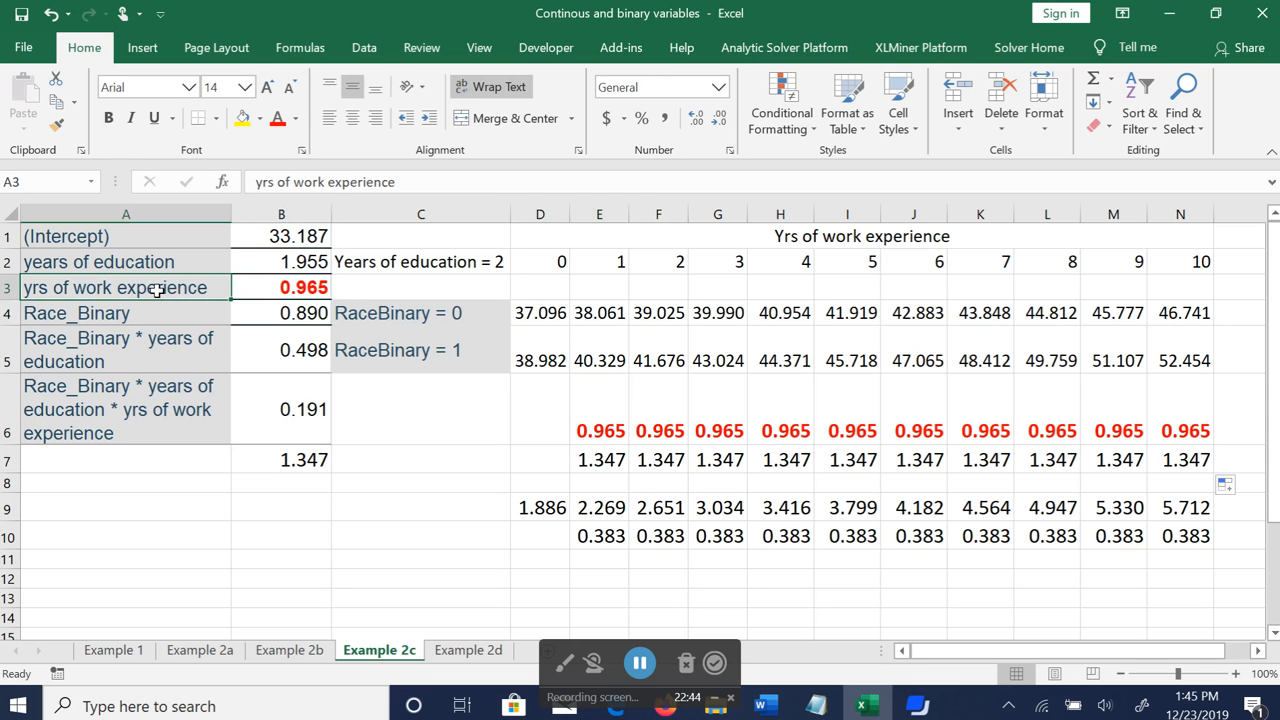
Relate the three-way interaction term in A6 to the yearly difference in E7 for RaceBinary = 1 at two years of education.
left_click(173, 403)
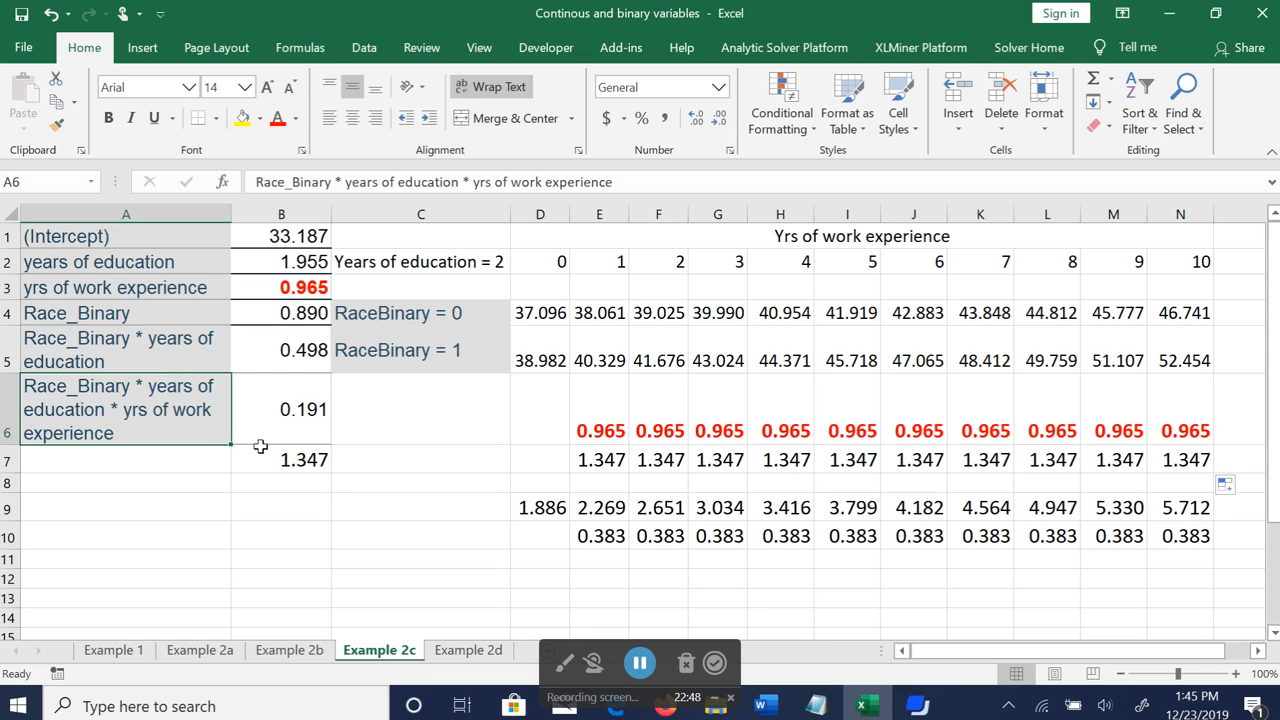
left_click(607, 459)
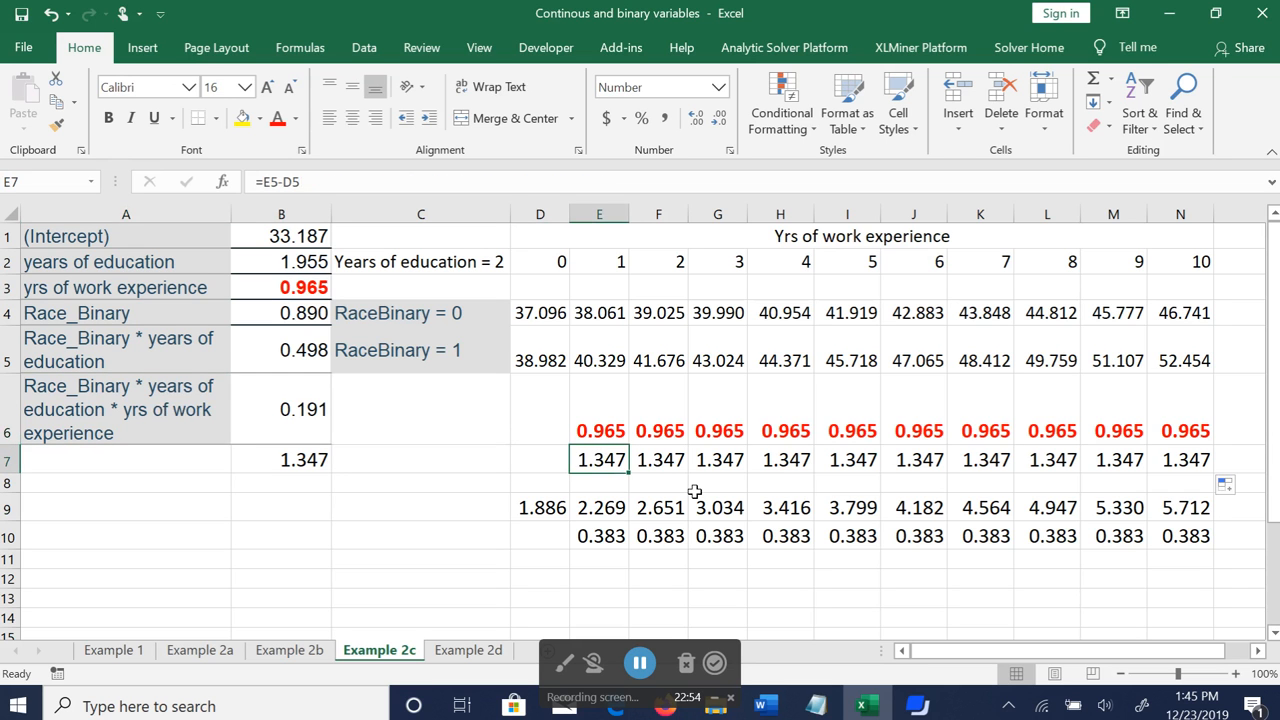
left_click(460, 370)
left_click(484, 258)
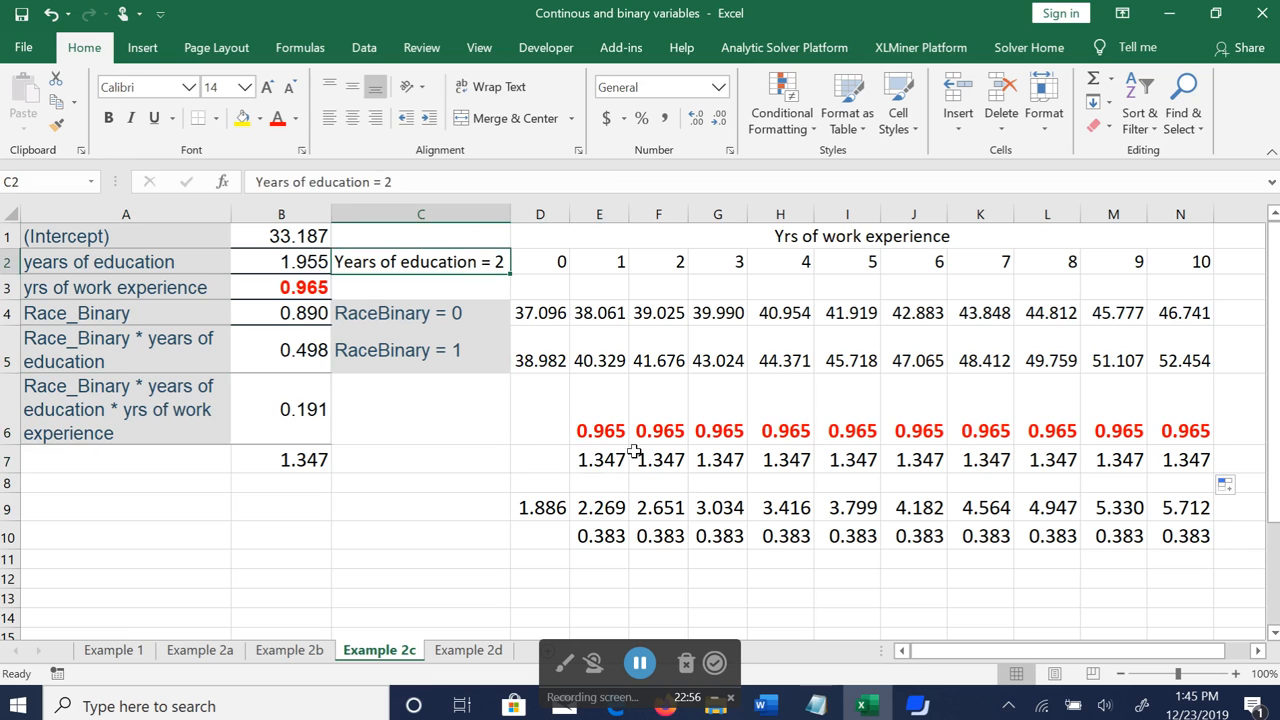
left_click(615, 460)
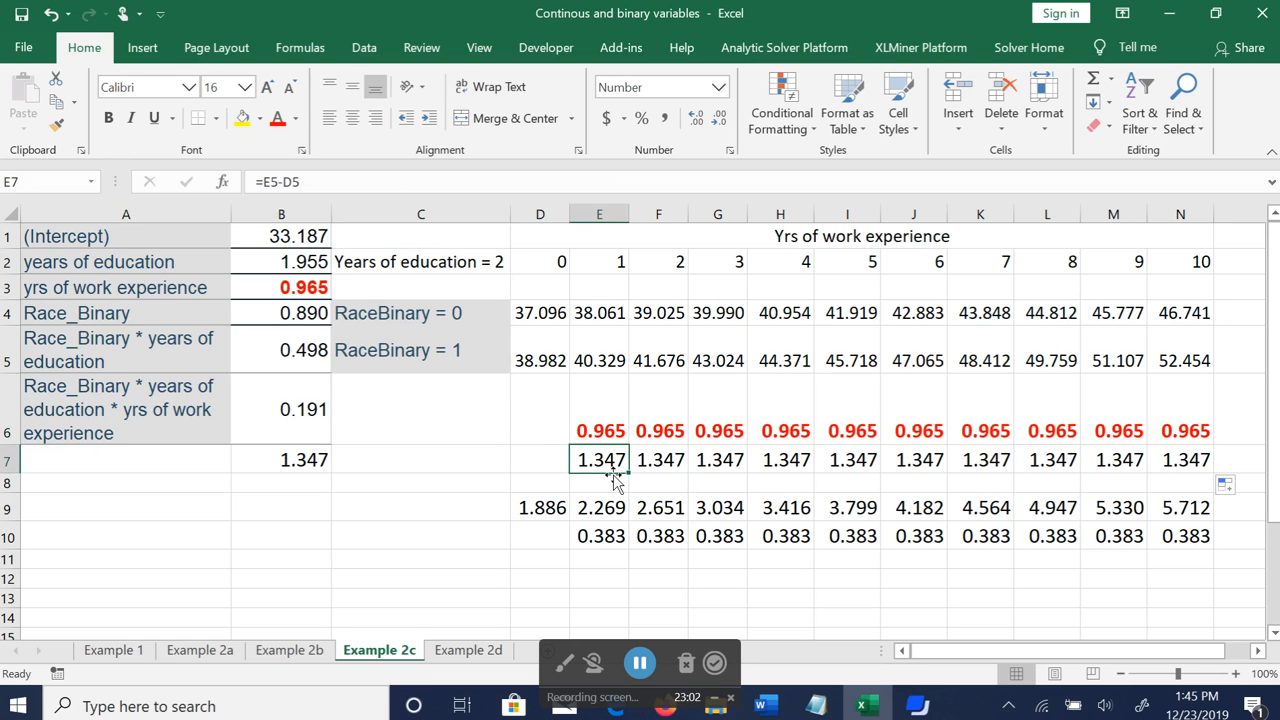
Check how the formula in B7 combines the work experience coefficient with twice the three-way interaction coefficient in B6.
left_click(312, 459)
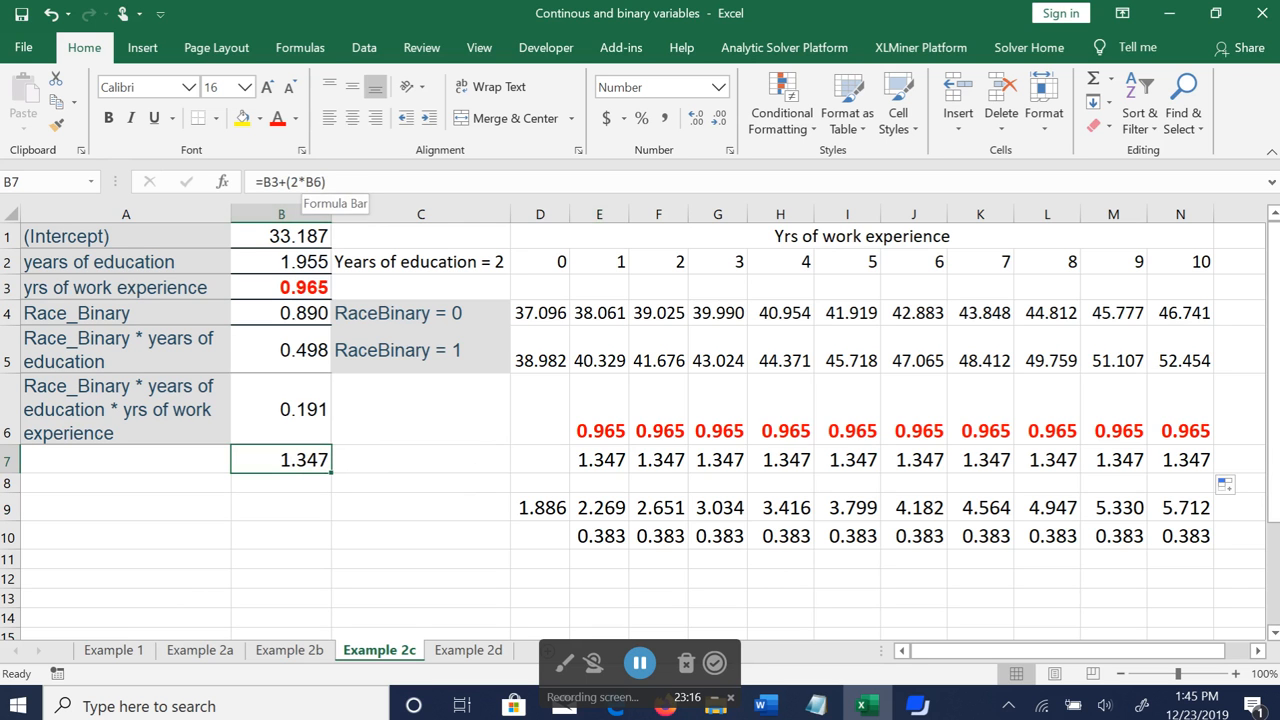
left_click(292, 400)
left_click(306, 456)
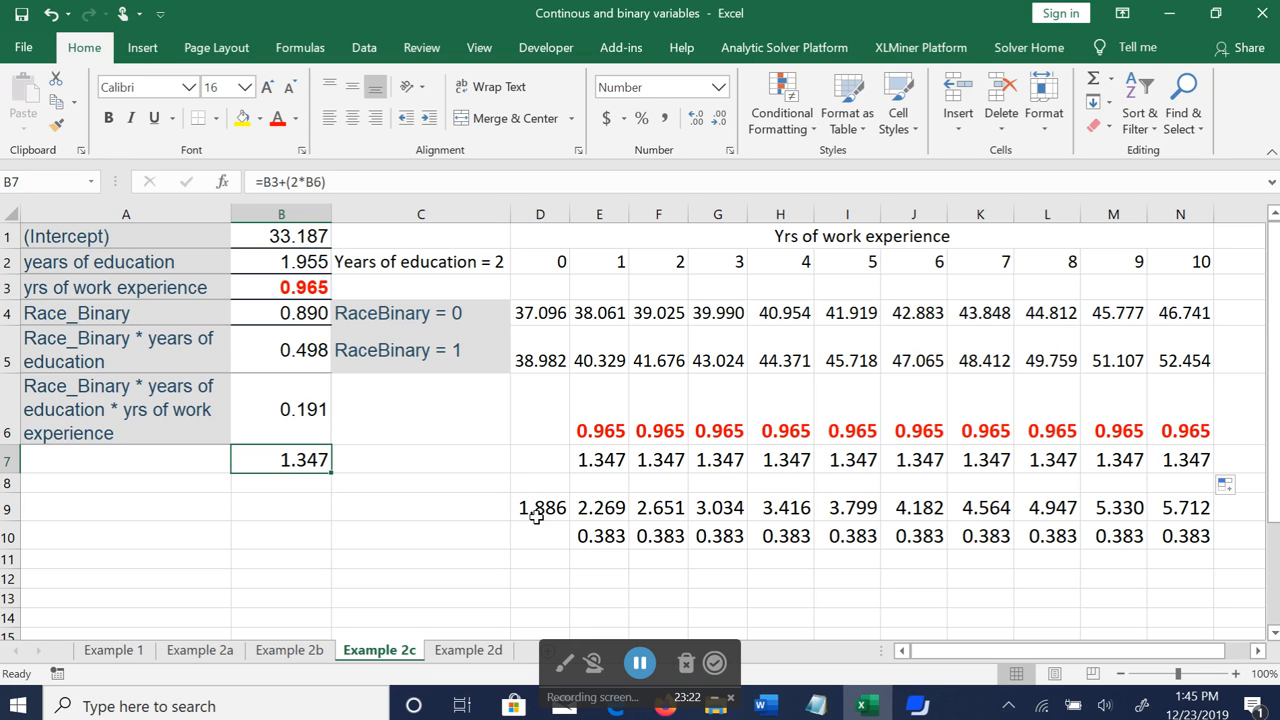
Relate the race difference formula in D9 to the predictions in D4:N5, the work experience headings and two years of education.
left_click(540, 509)
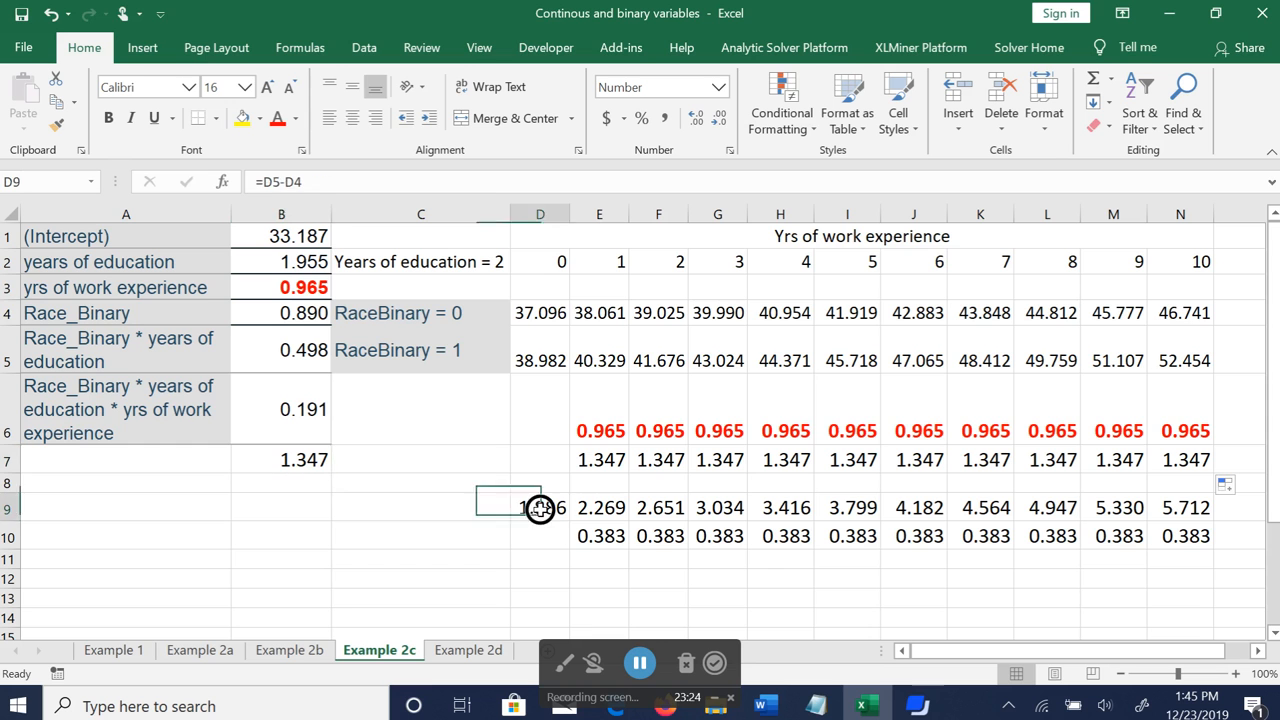
left_click_drag(542, 311, 1160, 354)
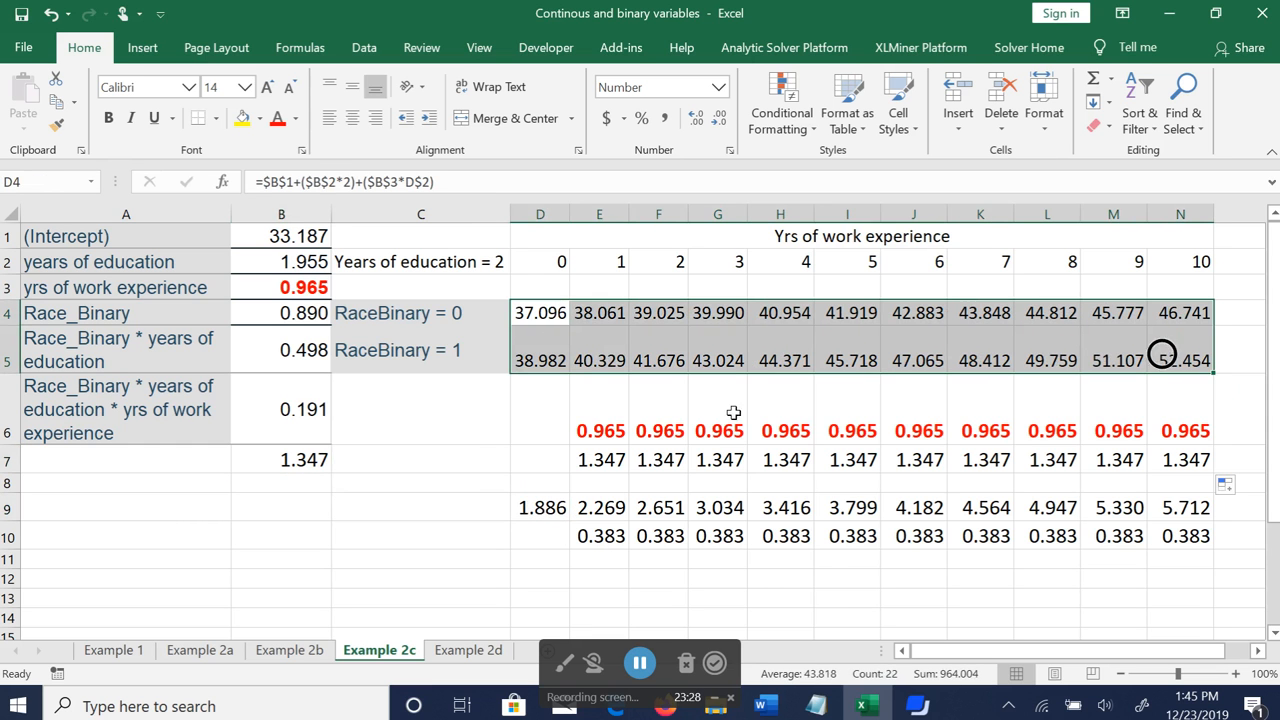
left_click(562, 508)
left_click_drag(541, 262, 1173, 258)
left_click(454, 262)
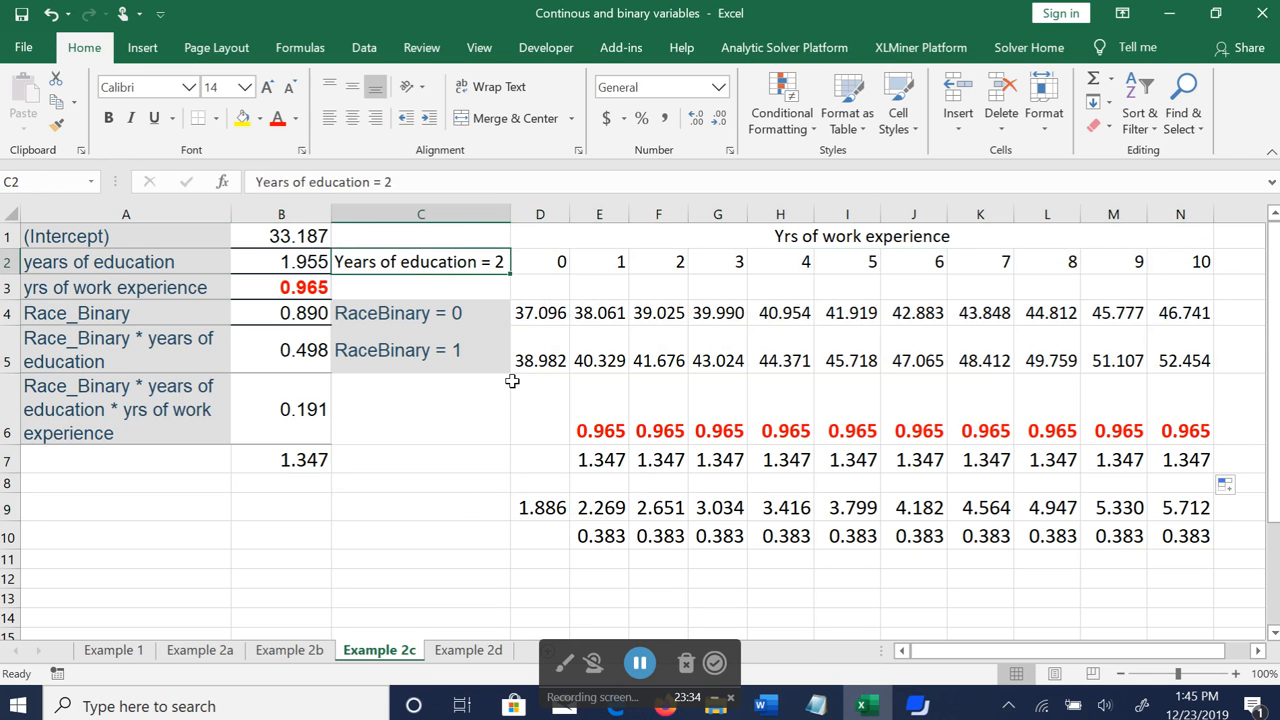
Compare the race difference in D9 with the Example 2b sheet and fill the D9 formula across to N9 on Example 2c.
left_click(541, 508)
left_click(293, 650)
left_click(376, 650)
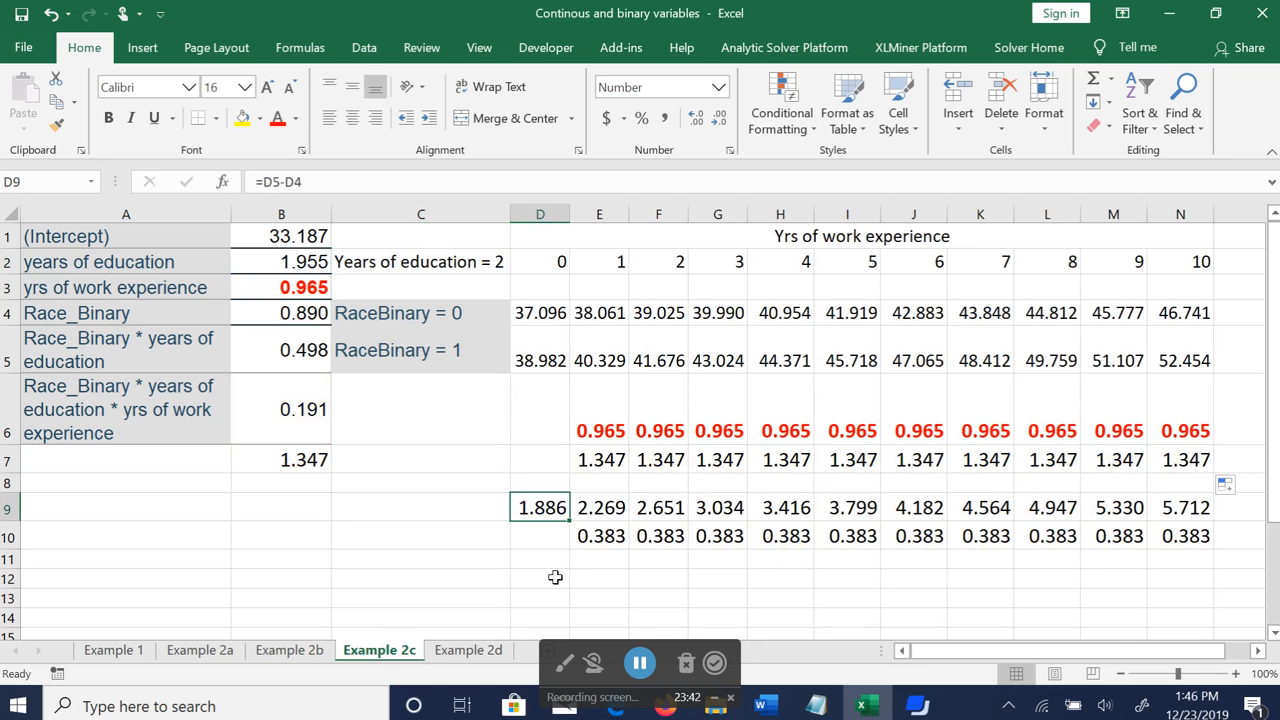
left_click_drag(569, 521, 1193, 509)
Trace how the formula in E10 subtracts the race difference in D9 from the one in E9.
left_click(590, 505)
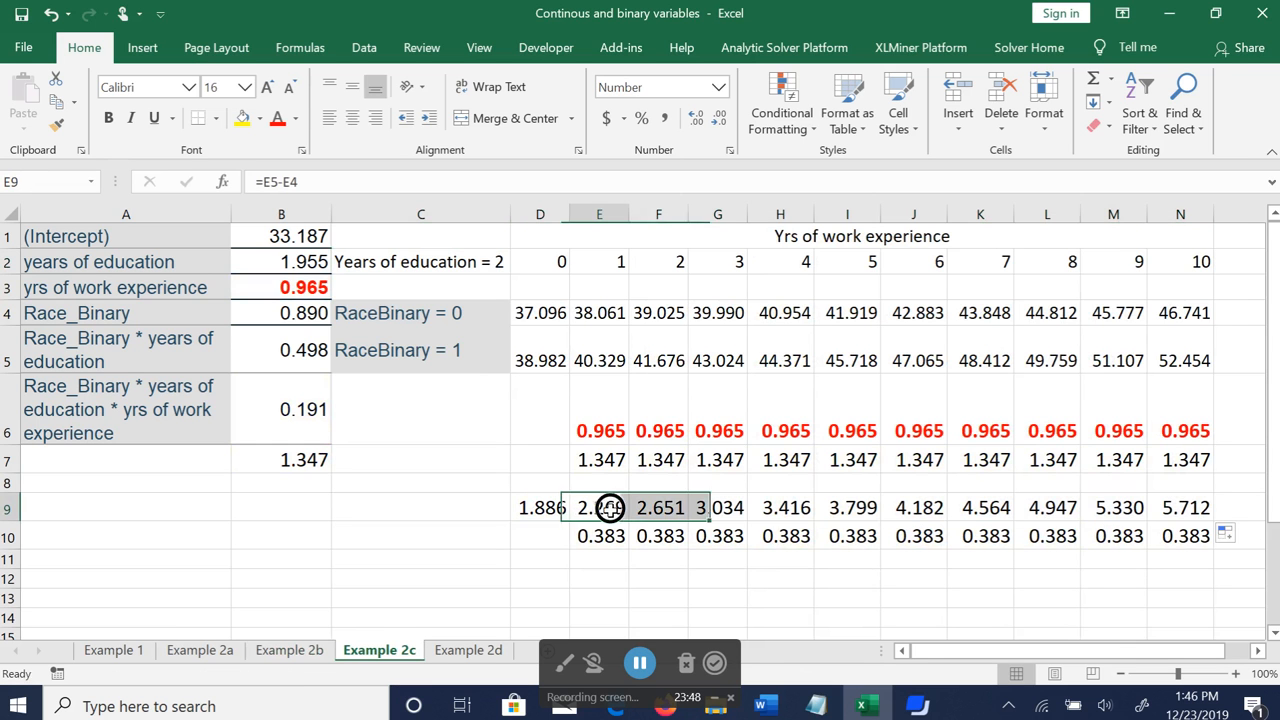
left_click(595, 538)
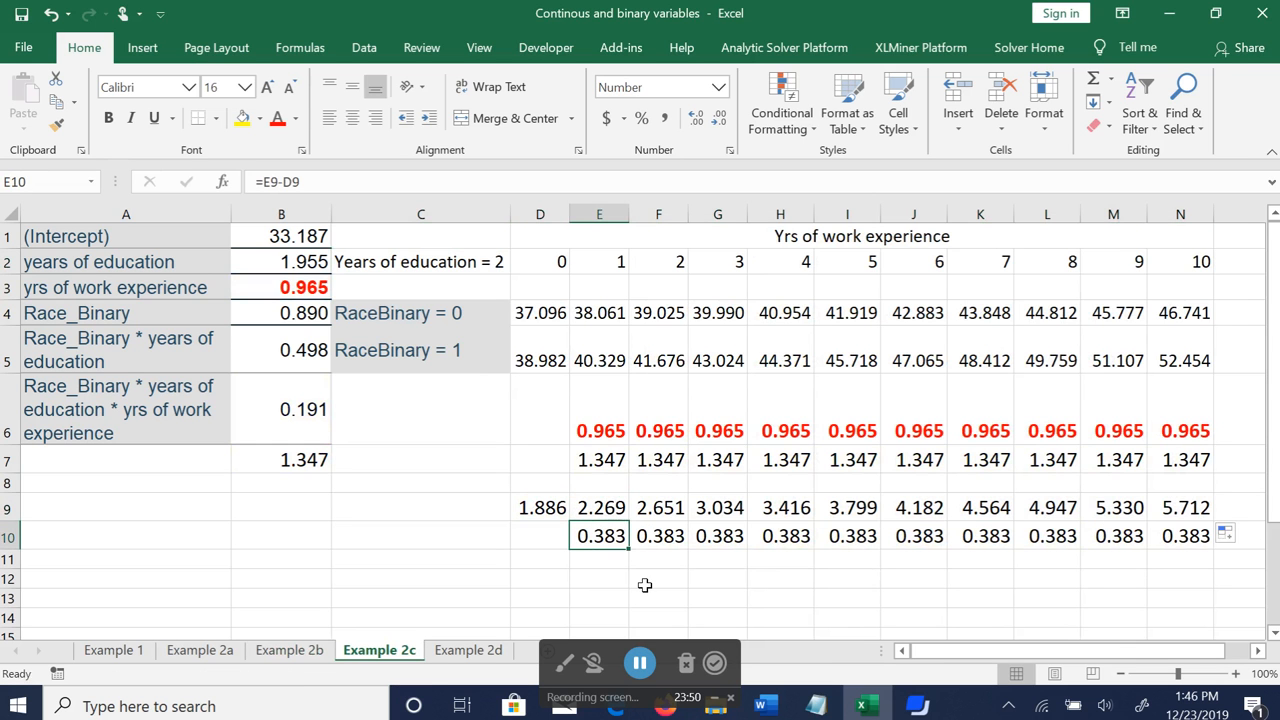
left_click(536, 512)
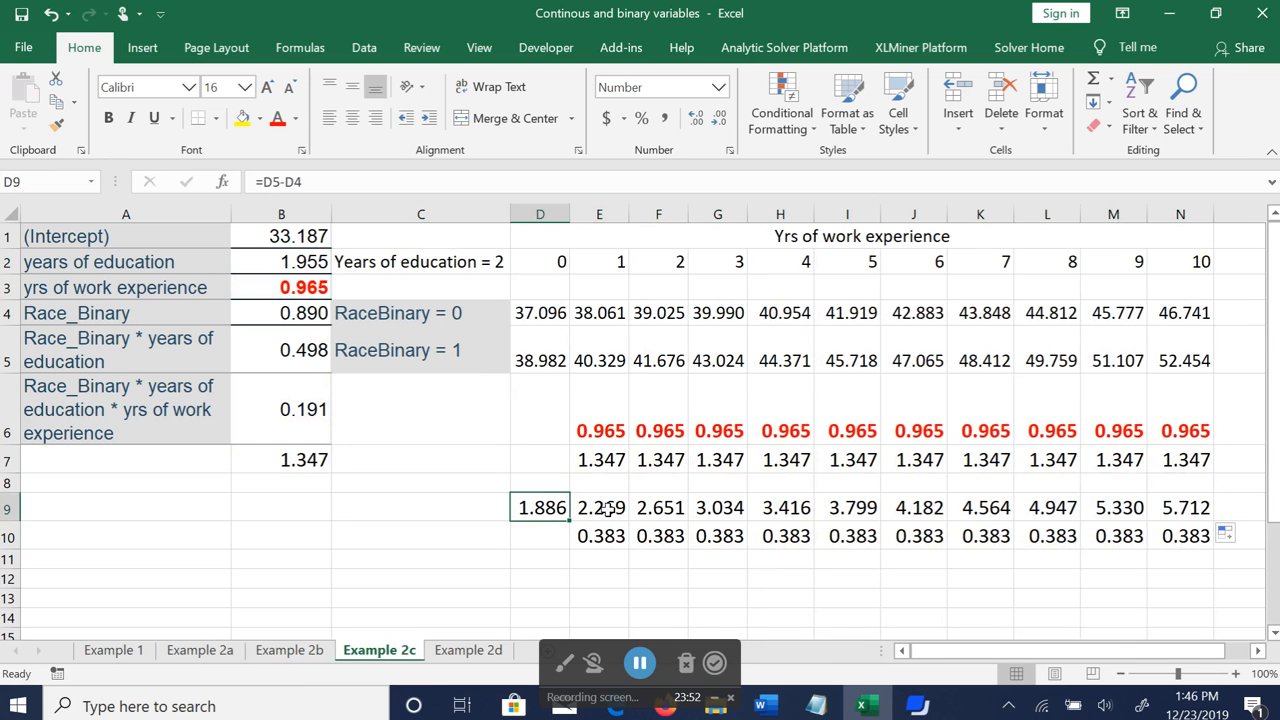
left_click(610, 510)
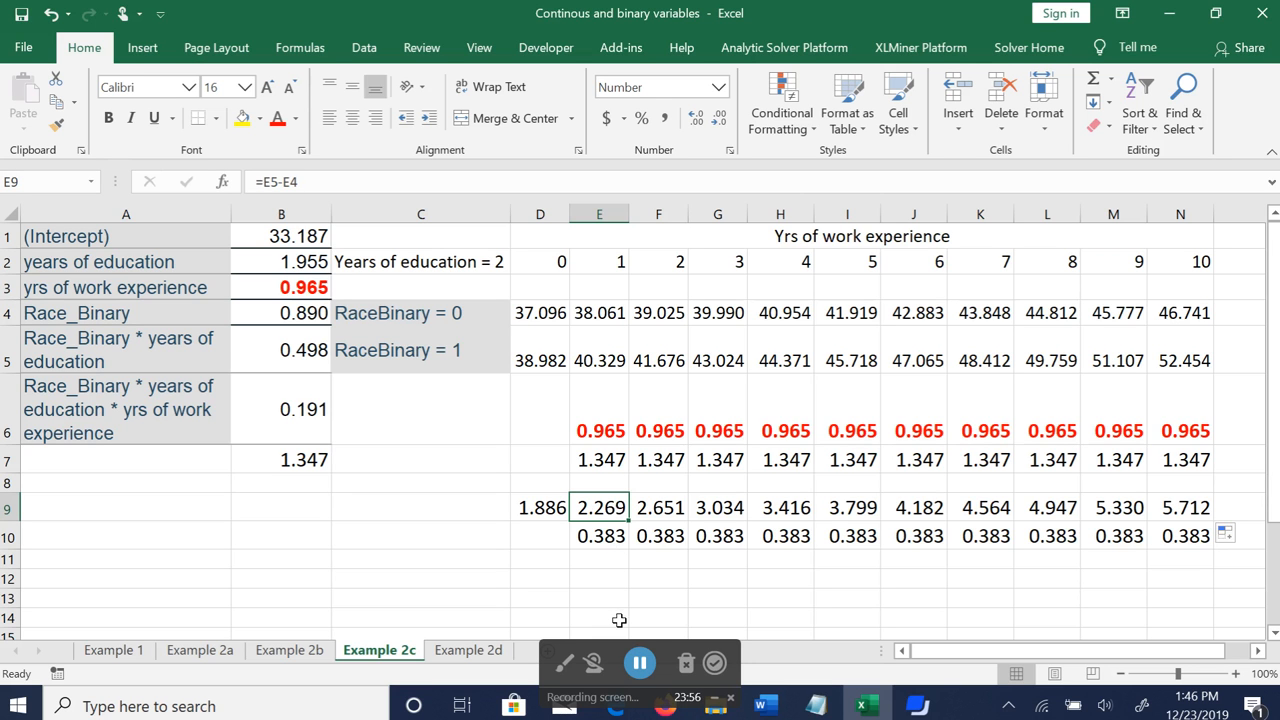
left_click(606, 537)
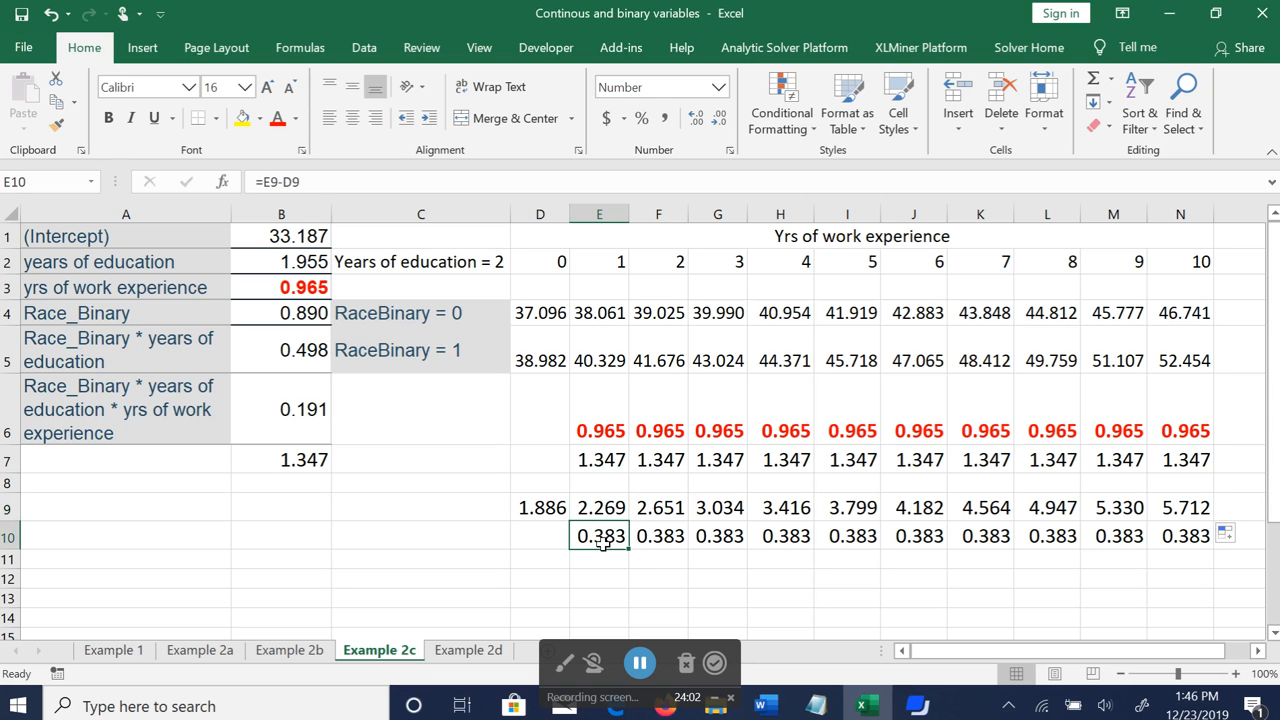
Relate the change in race difference in row 10 to the three-way interaction coefficient in B6.
left_click(287, 411)
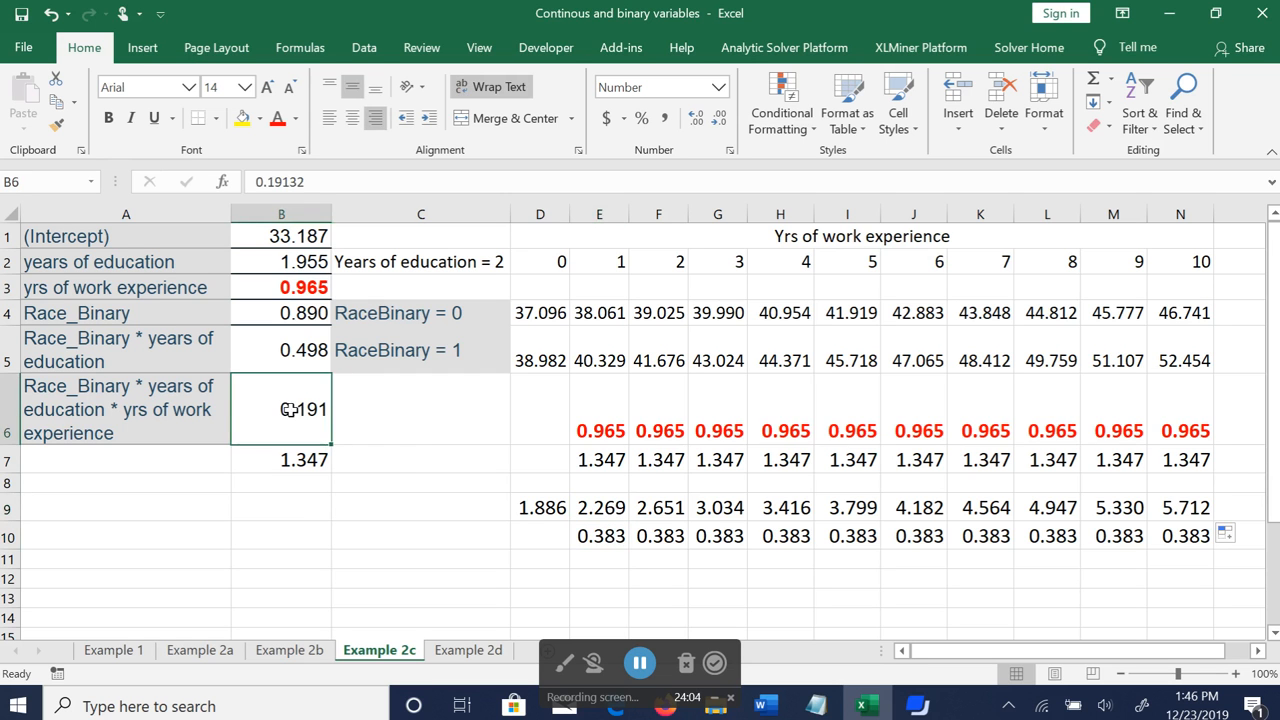
left_click(303, 506)
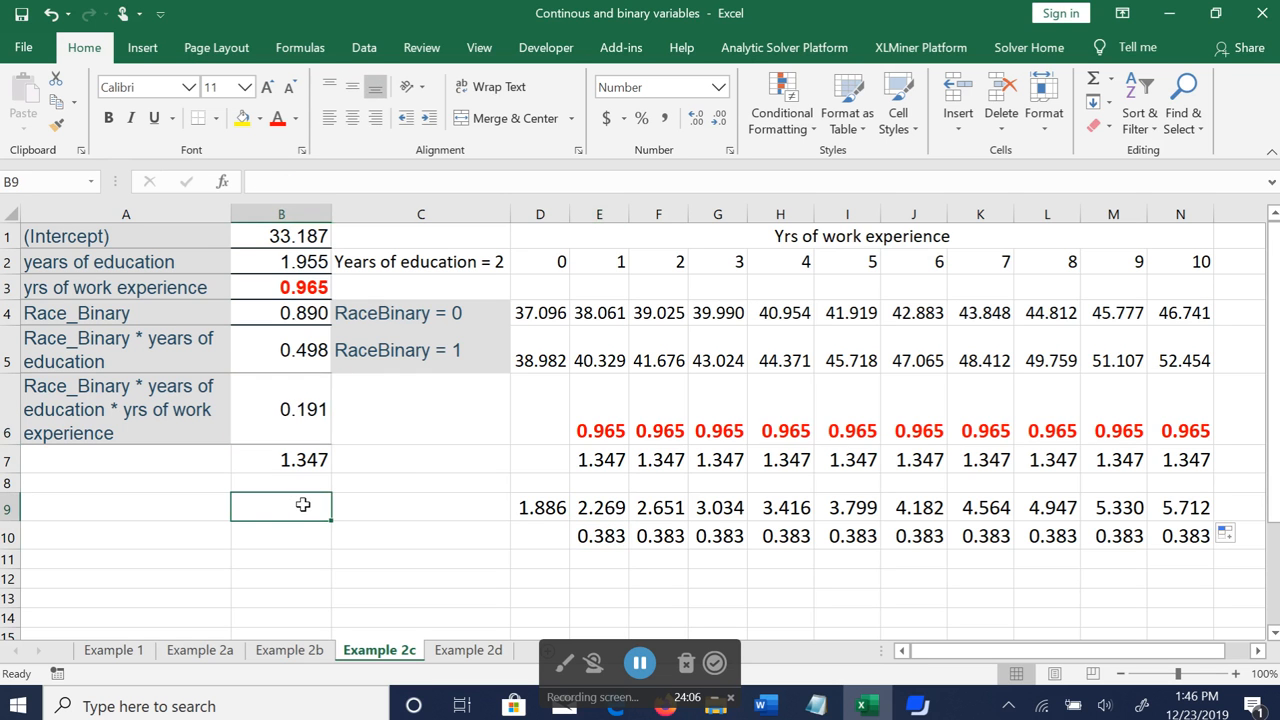
left_click(274, 410)
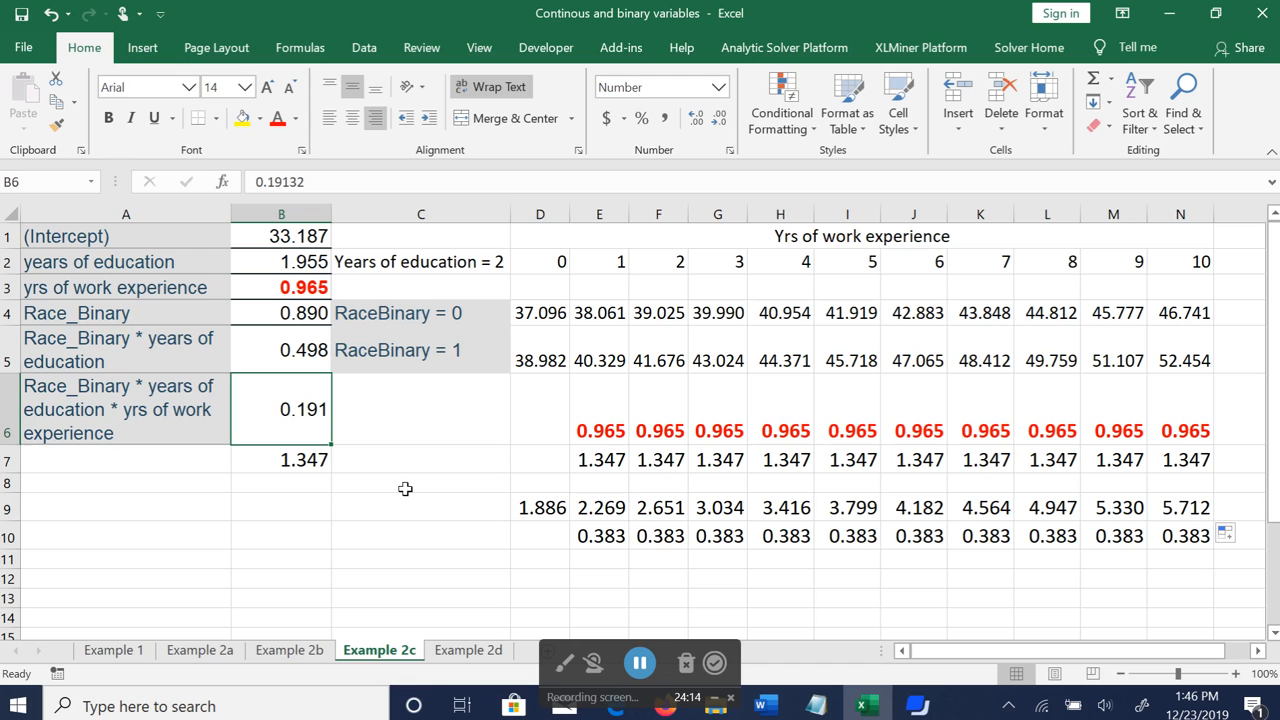
Open the Example 2d sheet and review its RaceBinary = 0 and RaceBinary = 1 rows for eight years of education.
left_click(468, 651)
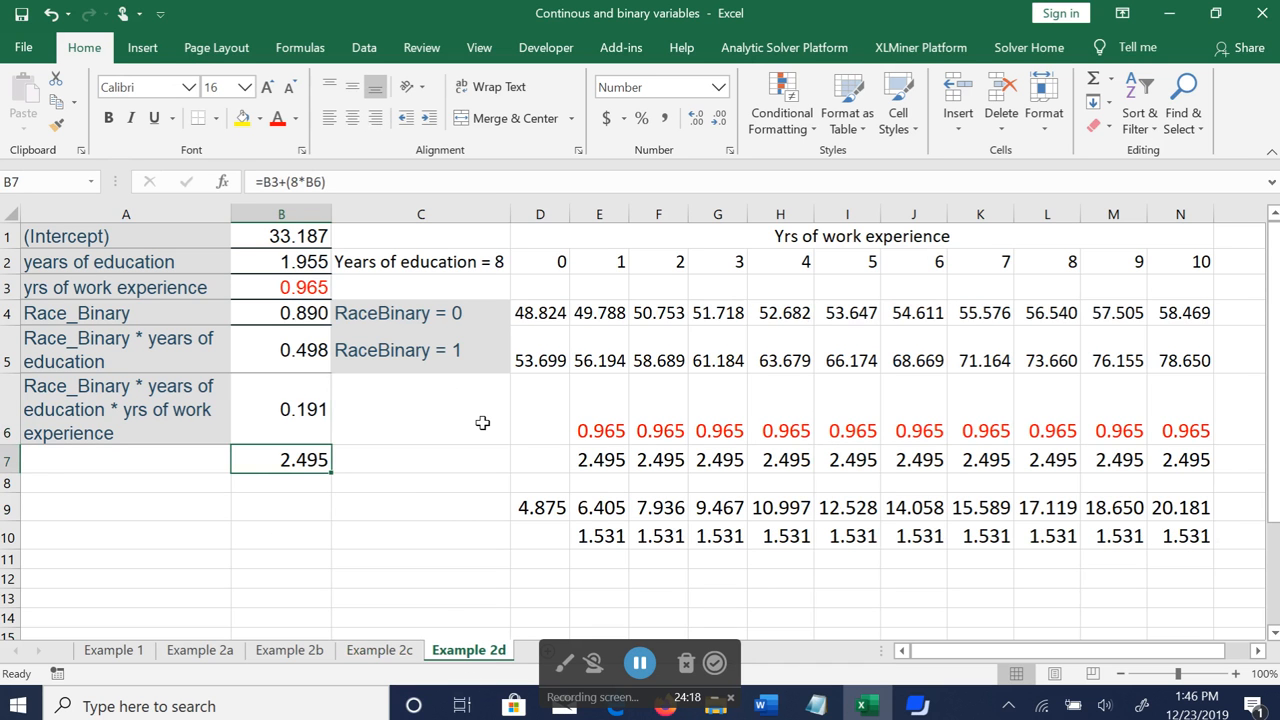
left_click(453, 313)
left_click(445, 349)
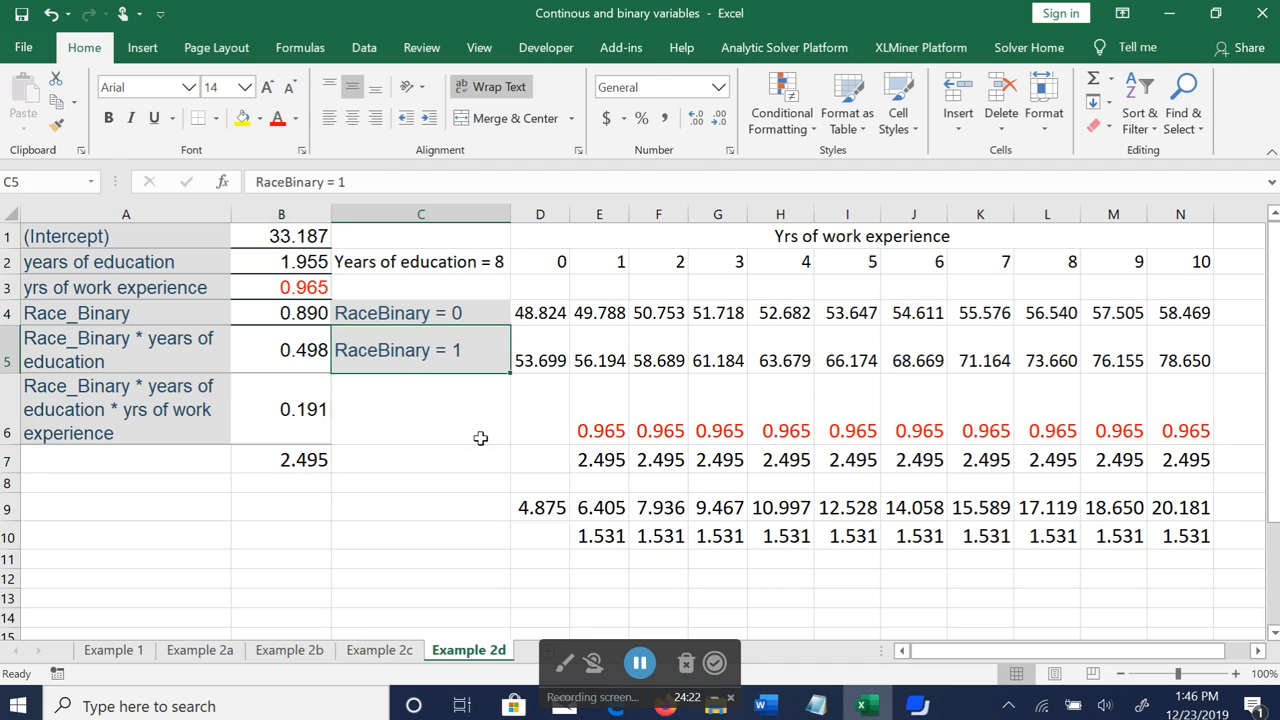
left_click(472, 266)
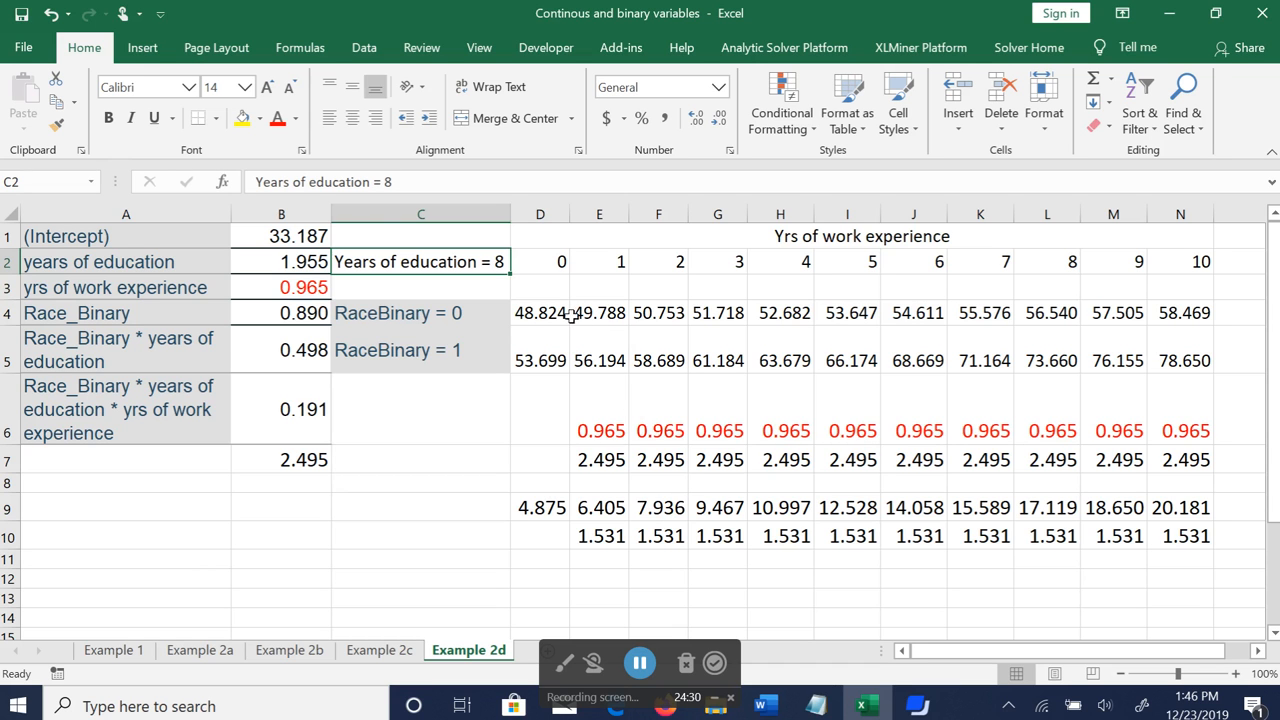
Check the RaceBinary = 0 predictions in D4:F4 against the work experience headings from 0 to 4 years.
left_click(538, 314)
left_click(596, 314)
left_click(672, 313)
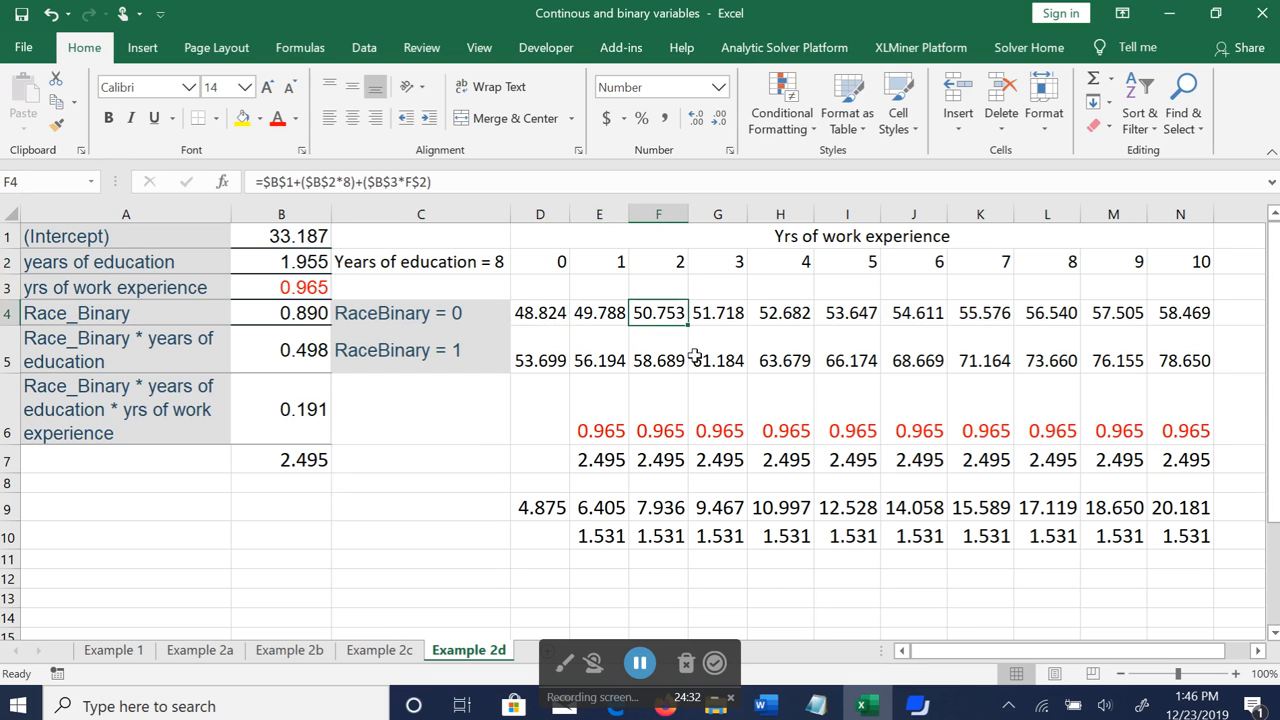
left_click(548, 266)
left_click(606, 263)
left_click(662, 262)
left_click(722, 262)
left_click(789, 264)
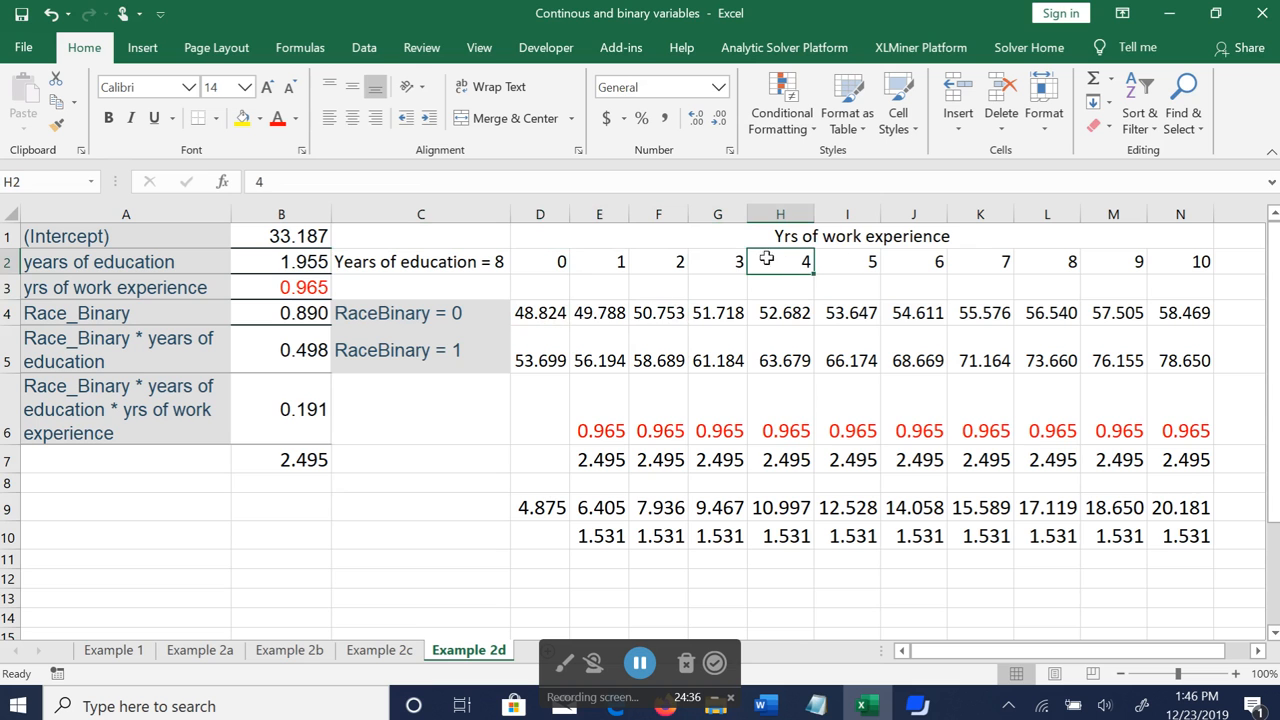
Compare the prediction formulas in D4 and D5 to see which terms RaceBinary = 1 adds at eight years of education.
left_click(551, 317)
left_click(552, 358)
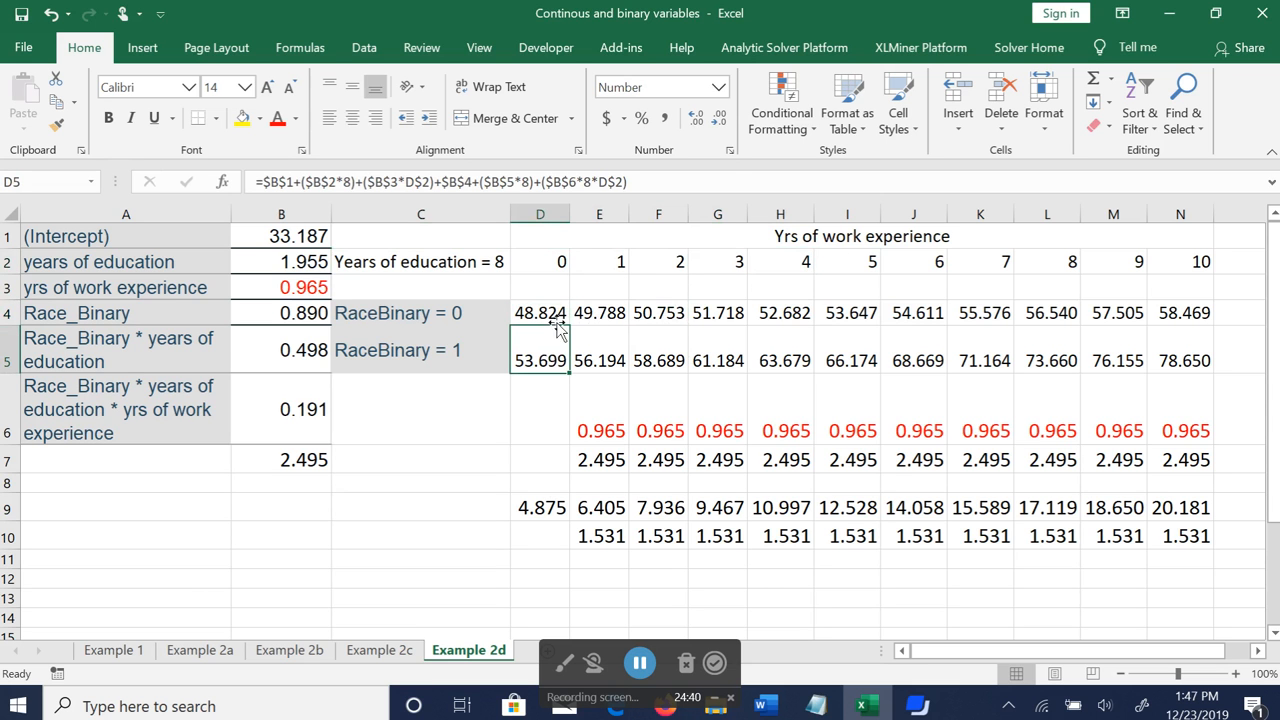
left_click(555, 318)
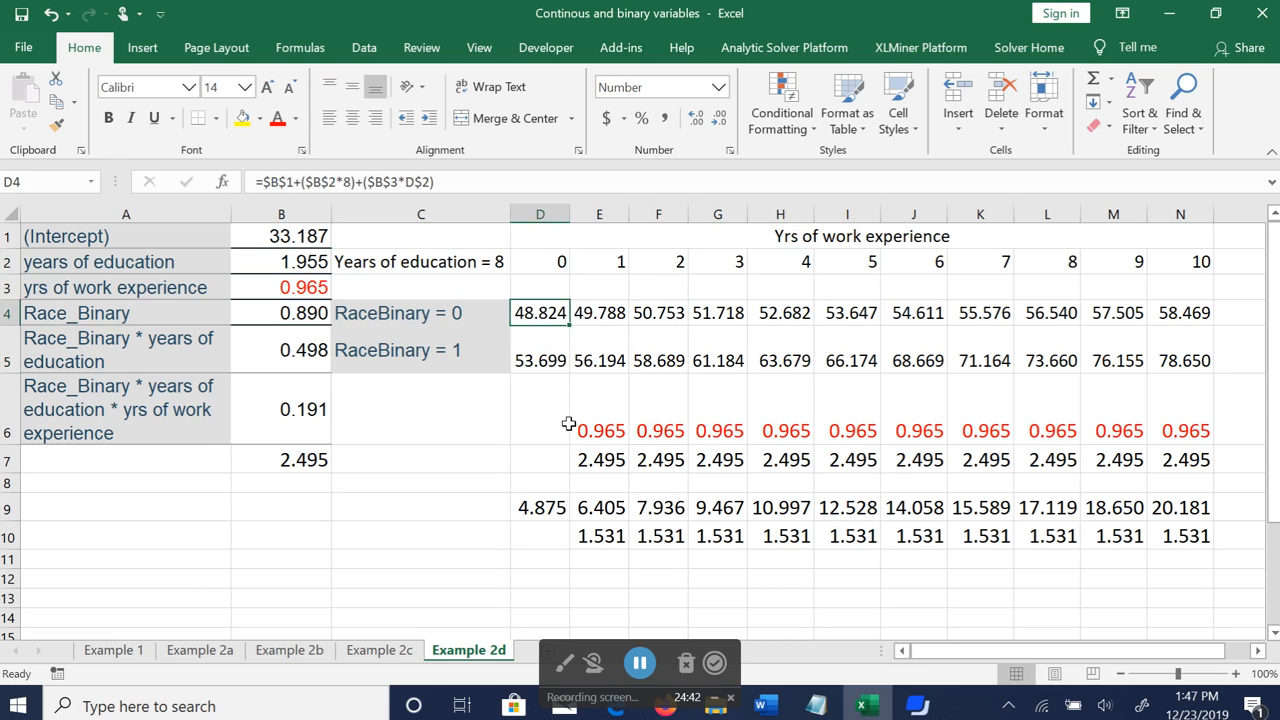
left_click(545, 343)
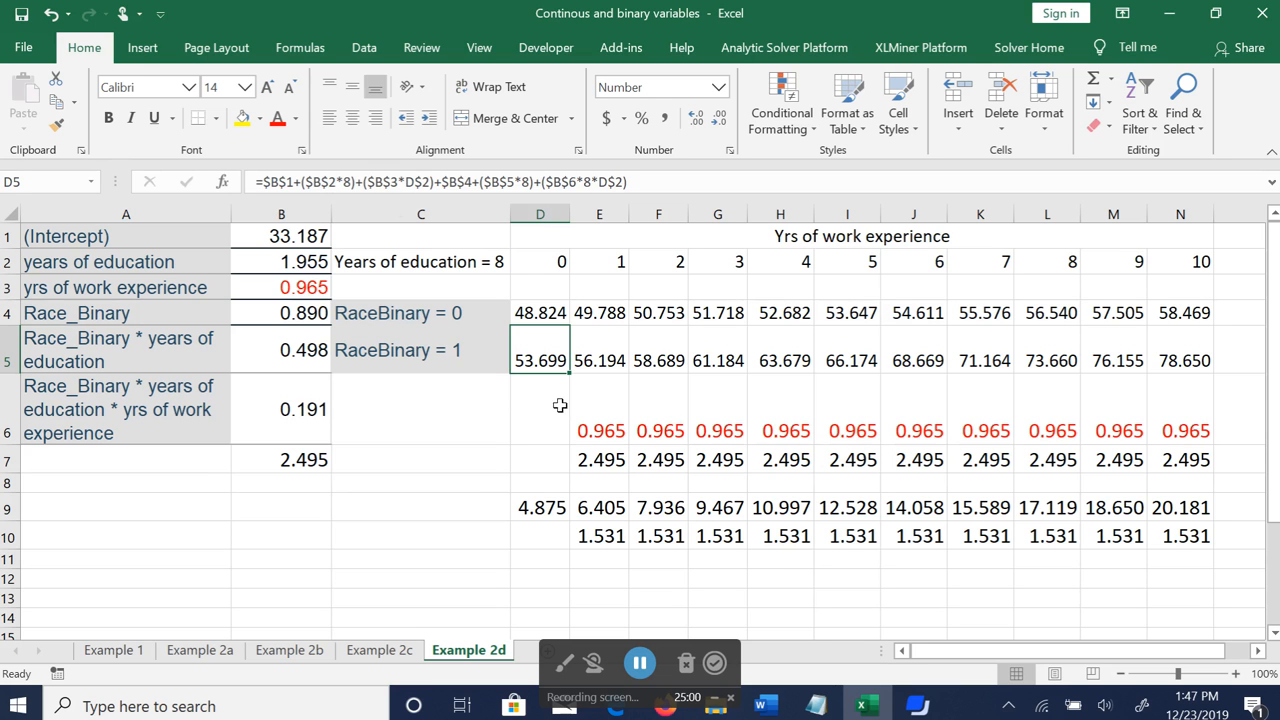
left_click(540, 313)
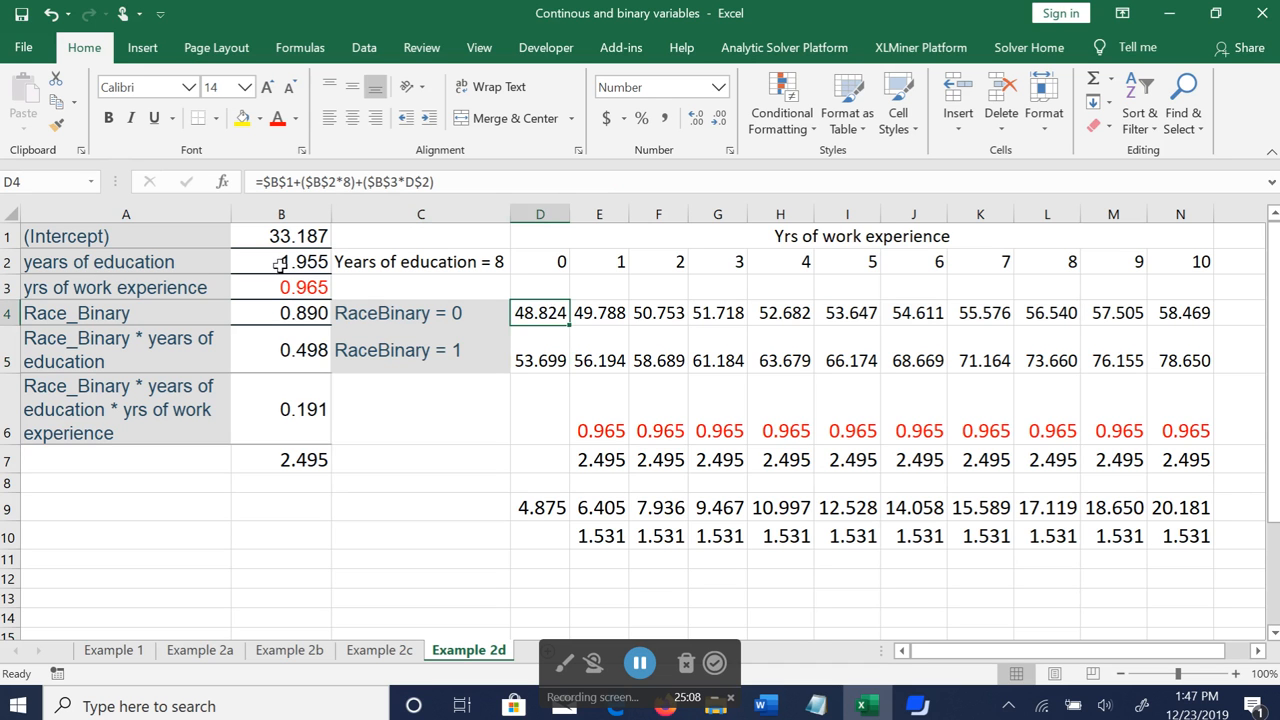
left_click(532, 345)
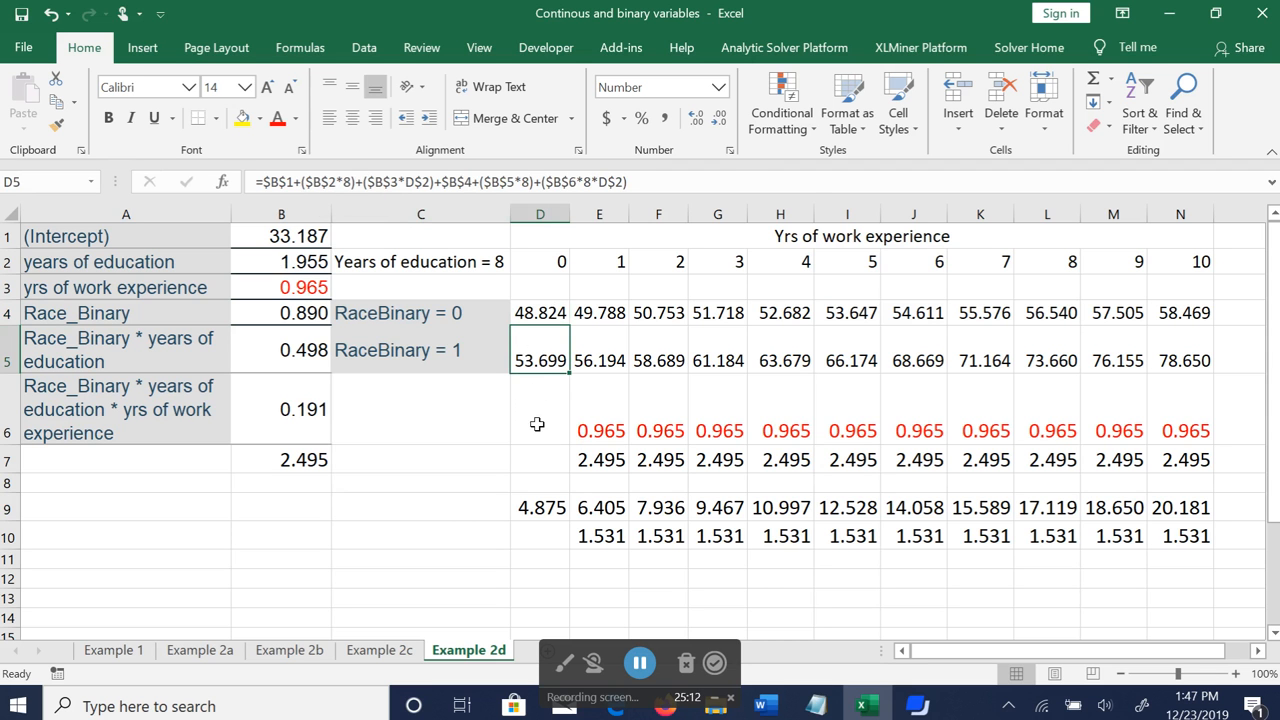
Check how the prediction formulas on Example 2c and Example 2b use two years and one year of education.
left_click(379, 650)
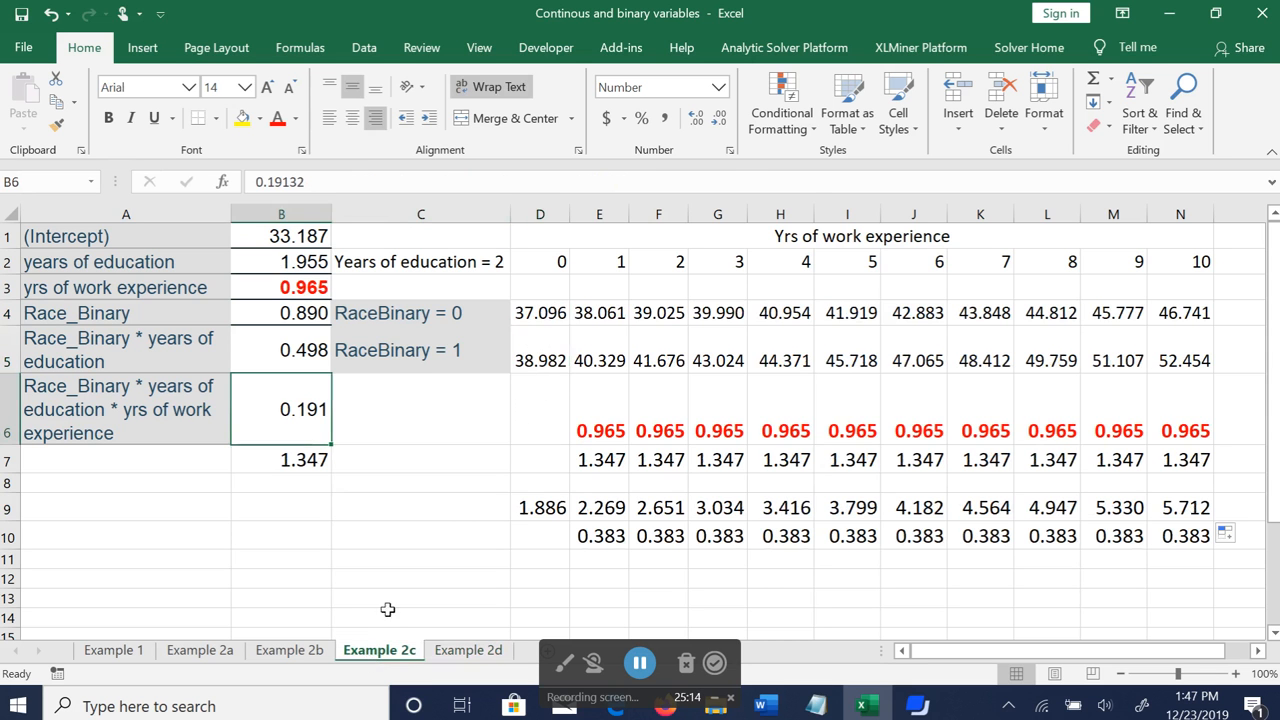
left_click(537, 363)
left_click(551, 314)
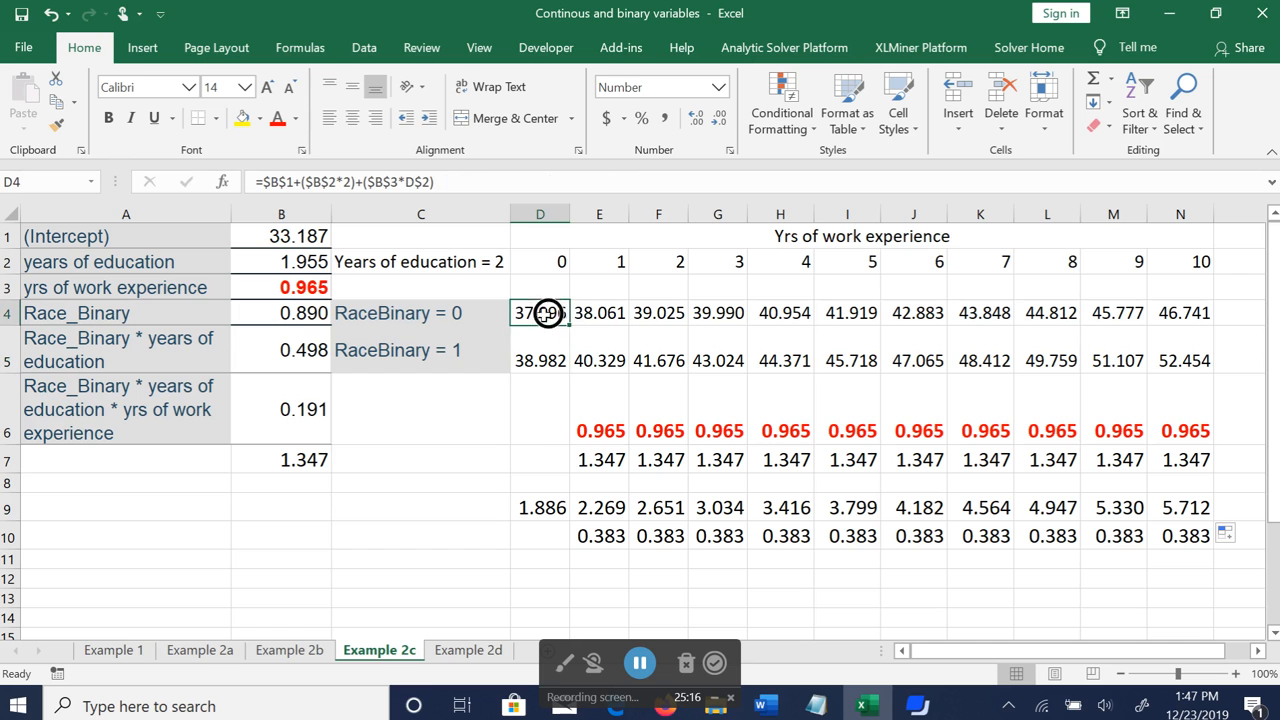
left_click(293, 652)
left_click(540, 354)
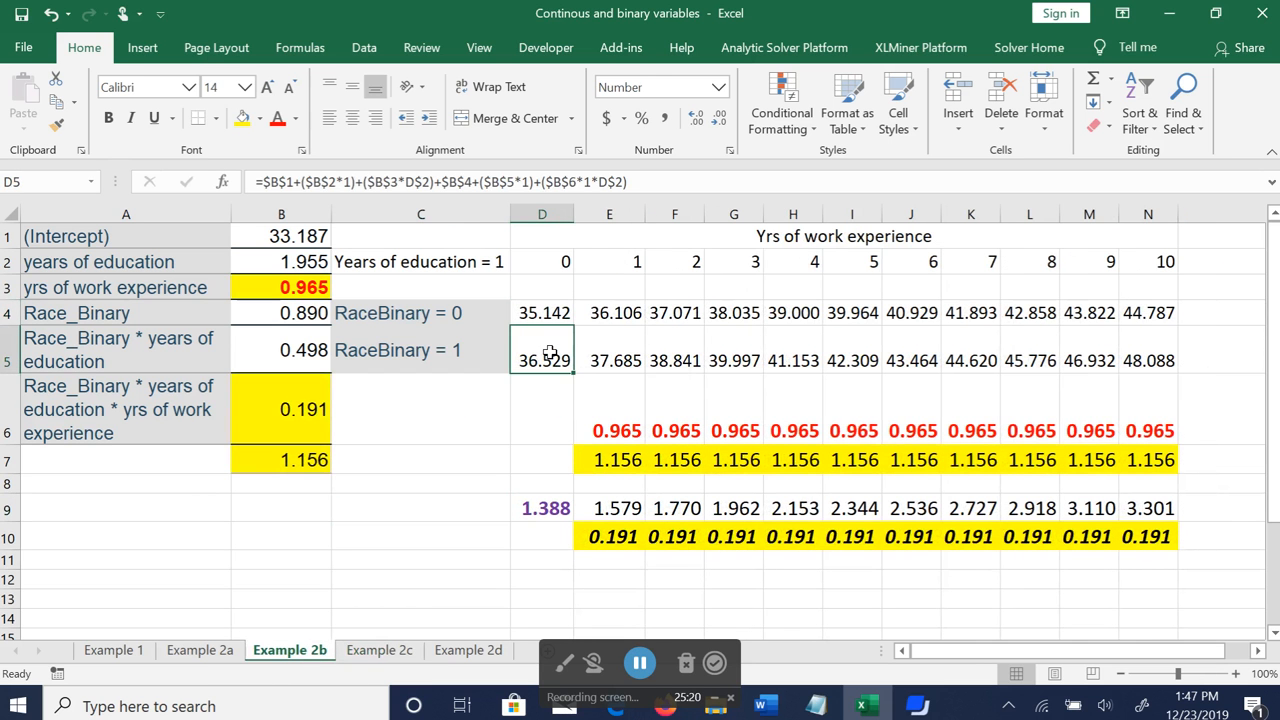
Return to the Example 2d sheet and fill the prediction formulas in D4:D5 across to N5.
left_click(462, 650)
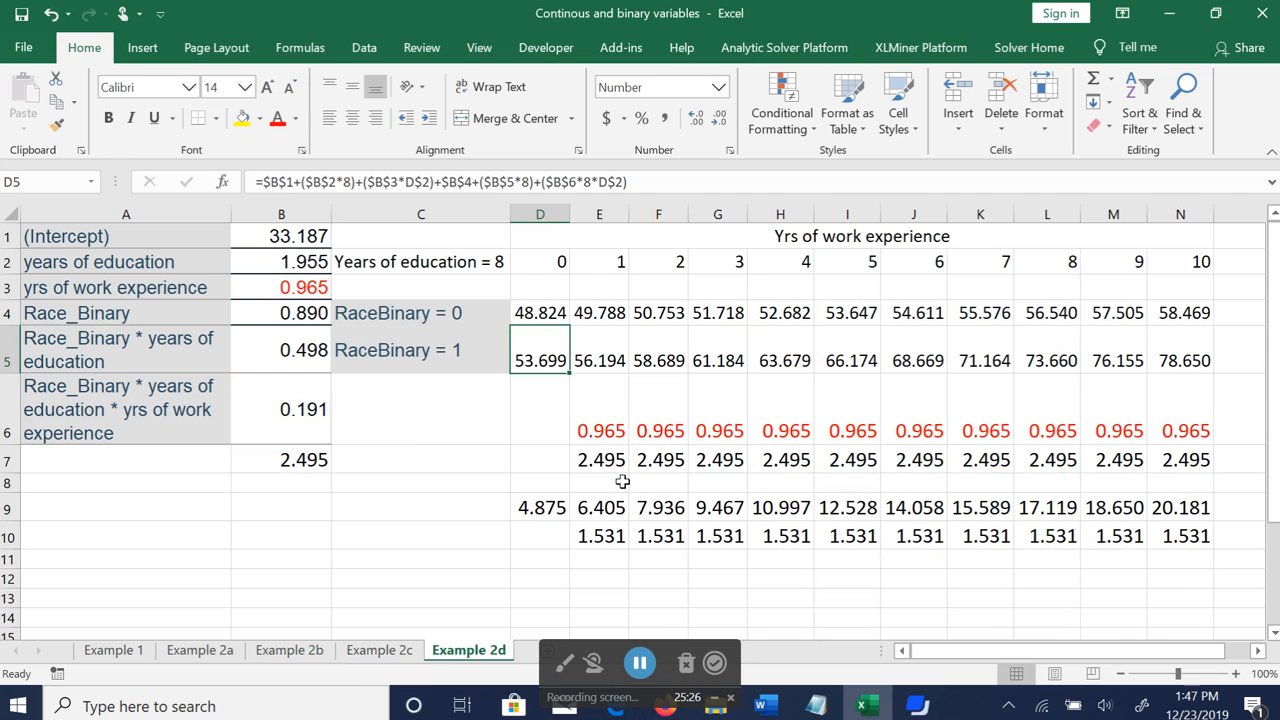
left_click(600, 352)
left_click_drag(548, 312, 1195, 370)
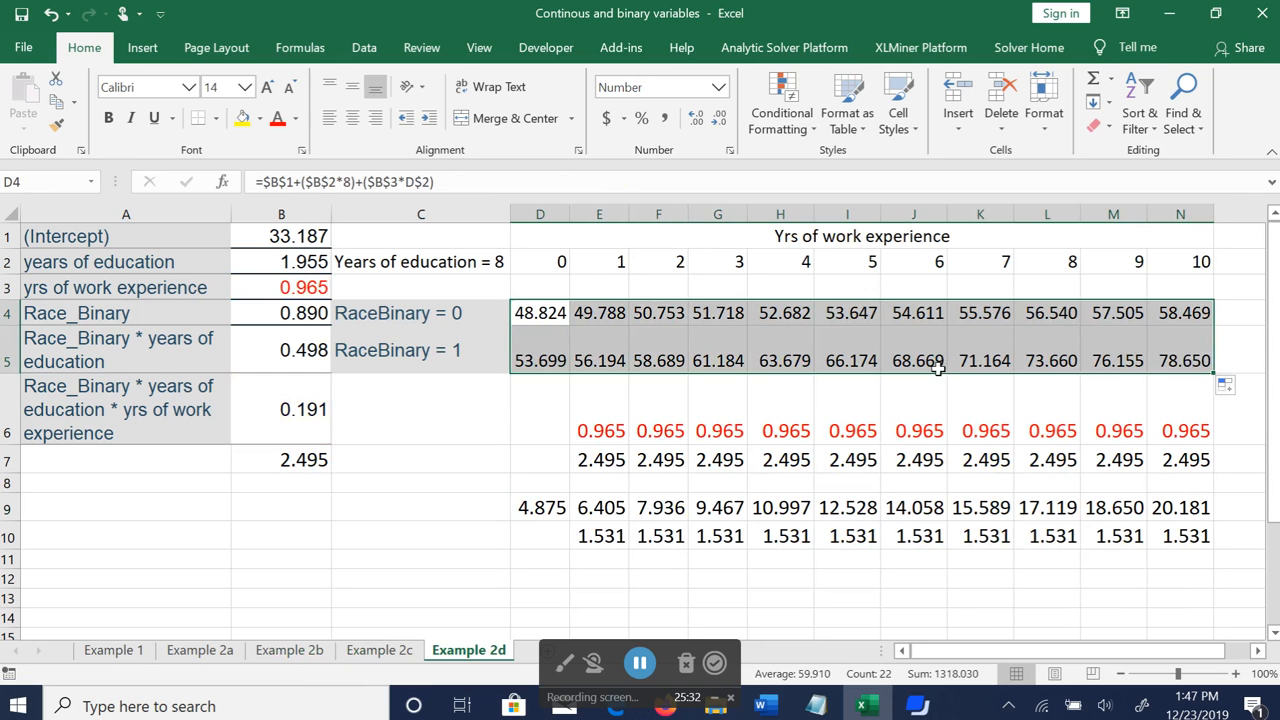
Relate the RaceBinary = 0 yearly difference in E6 to eight years of education and the work experience headings.
left_click(615, 318)
left_click(609, 417)
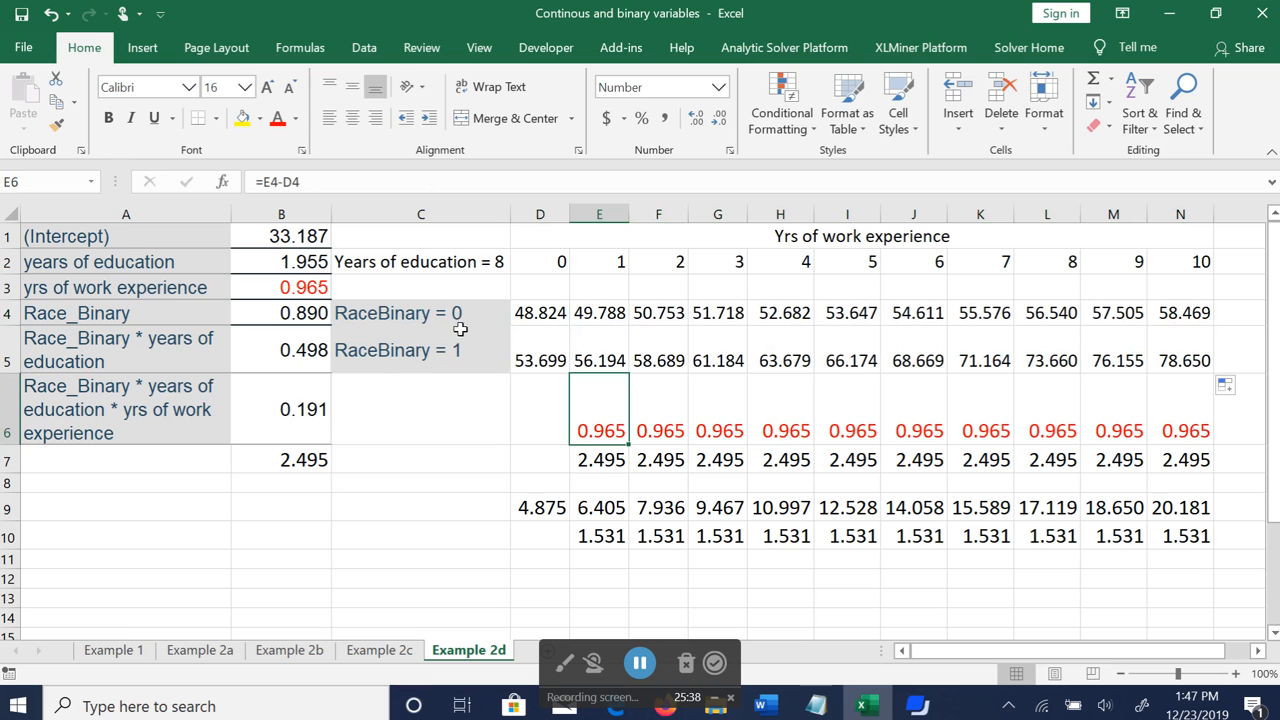
left_click(461, 262)
left_click(606, 425)
left_click(560, 263)
left_click(620, 264)
left_click(666, 262)
left_click(731, 262)
Trace the E6 difference formula back to E4 and D4, and compare it with the work experience coefficient in B3.
left_click(602, 410)
left_click(600, 313)
left_click(535, 313)
left_click(607, 409)
left_click(576, 423)
left_click(309, 294)
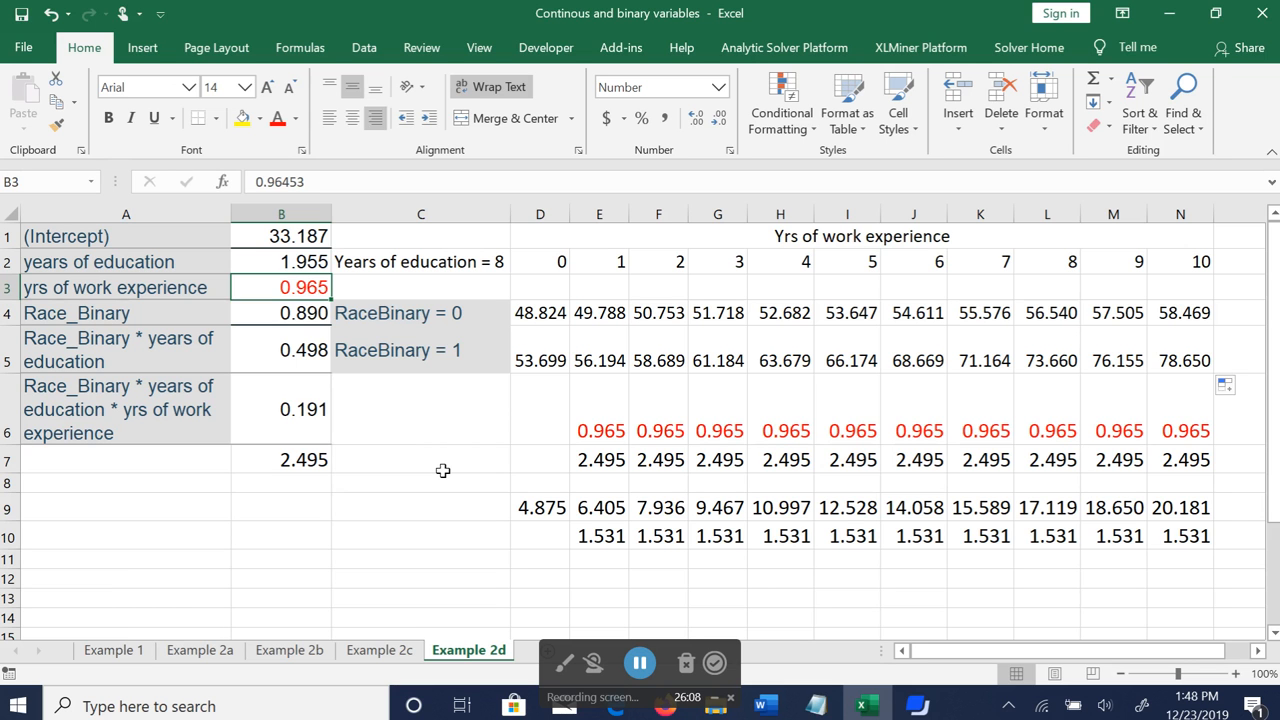
Fill the E6 yearly difference across to N6, and bold both that range and the work experience coefficient in B3.
left_click(578, 422)
left_click_drag(628, 444, 1188, 438)
left_click(108, 117)
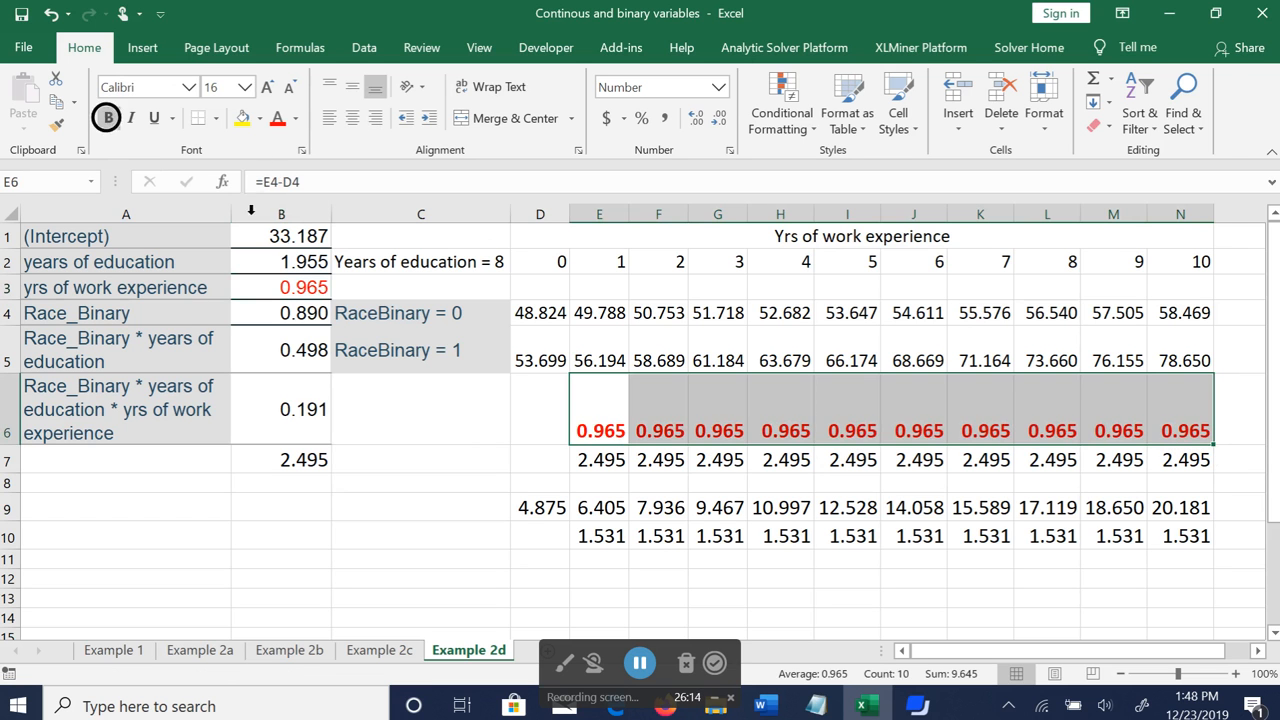
left_click(288, 283)
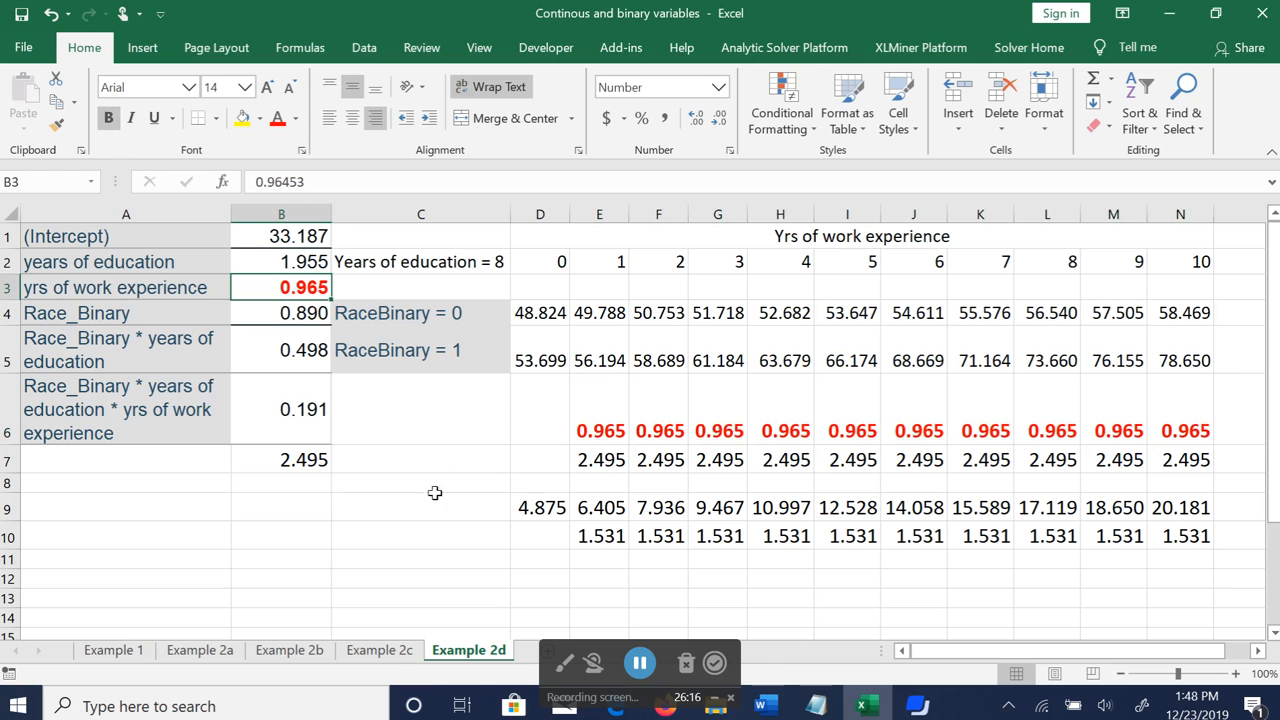
Relate the E7 yearly difference between D5 and E5 to the B7 formula adding eight times B6 to B3.
left_click(600, 462)
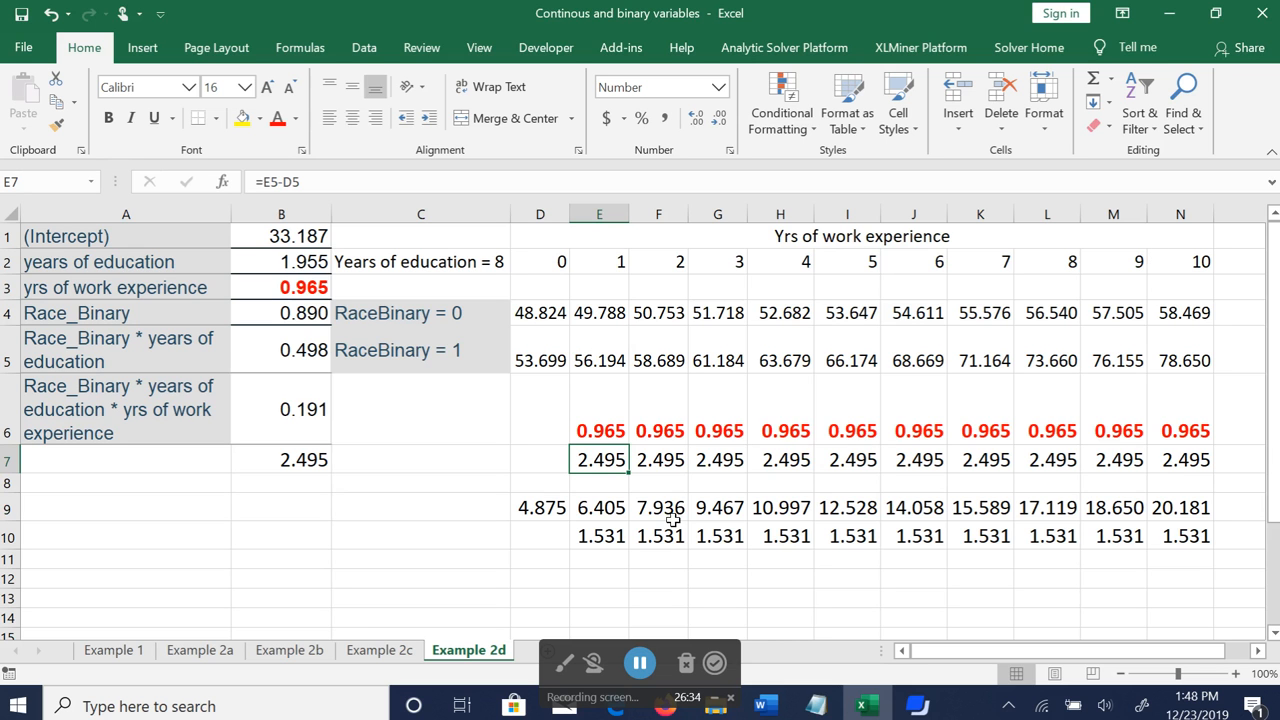
left_click(539, 356)
left_click(599, 349)
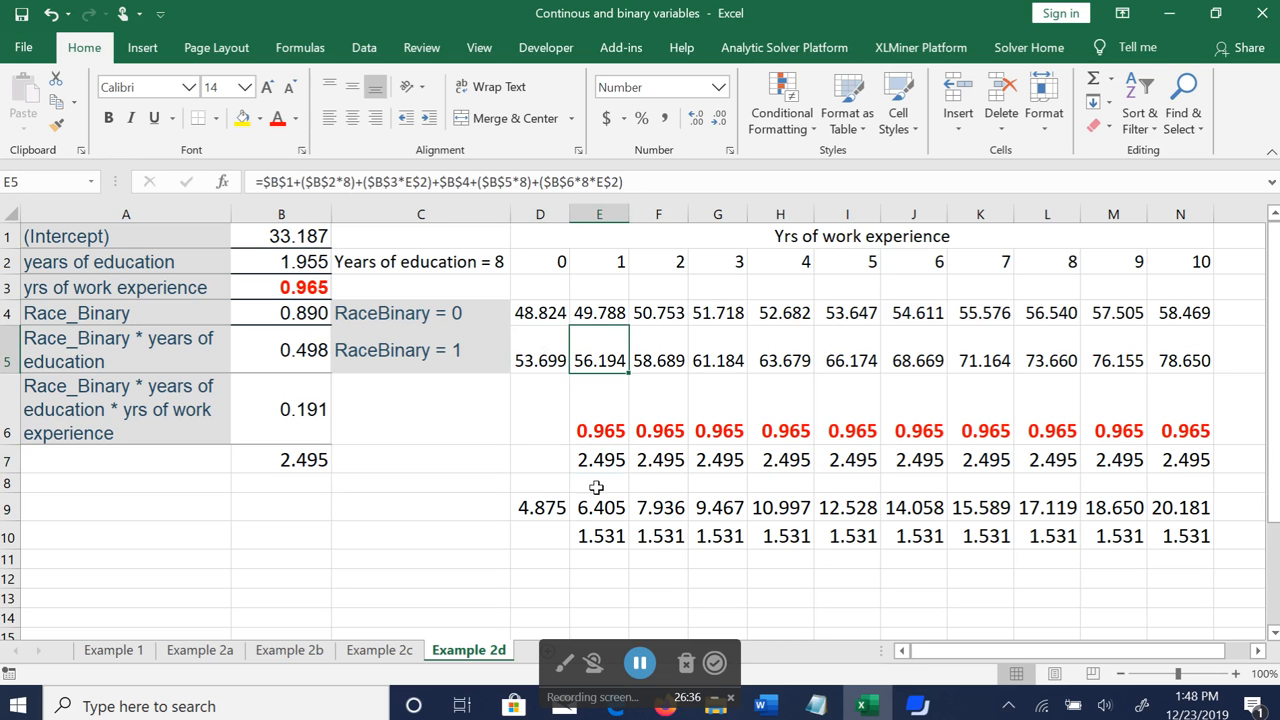
left_click(590, 460)
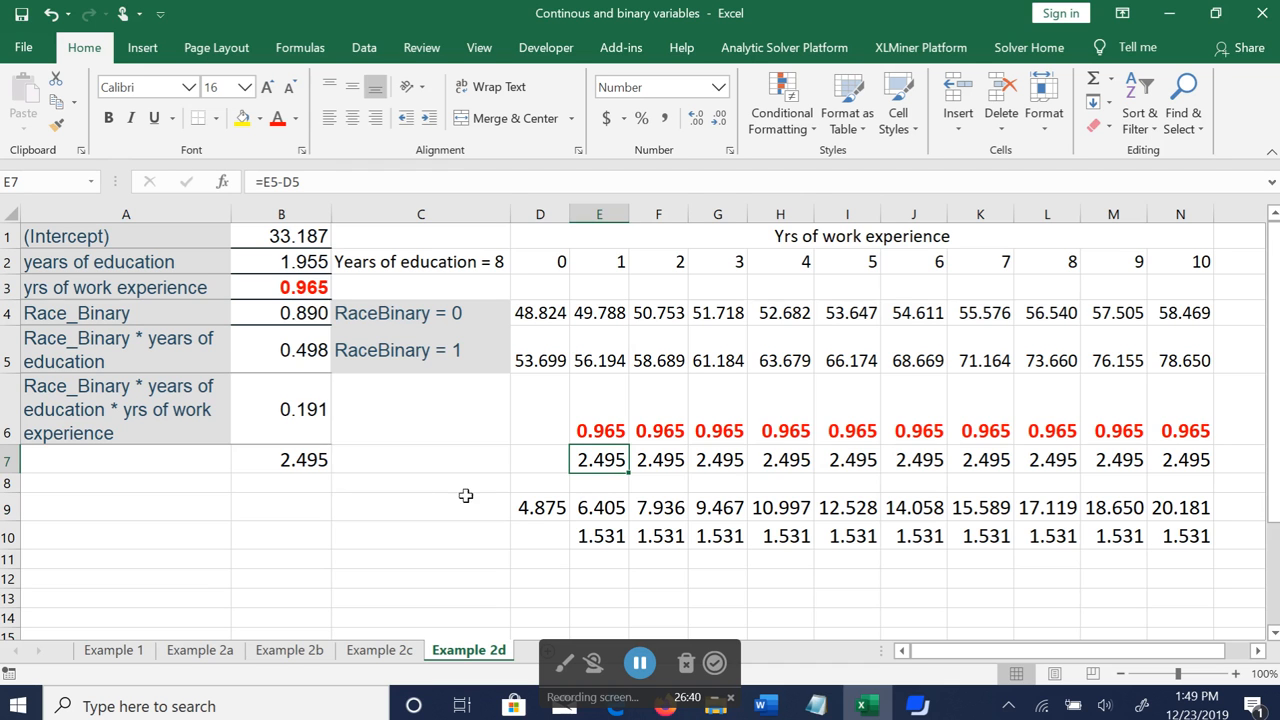
left_click(318, 460)
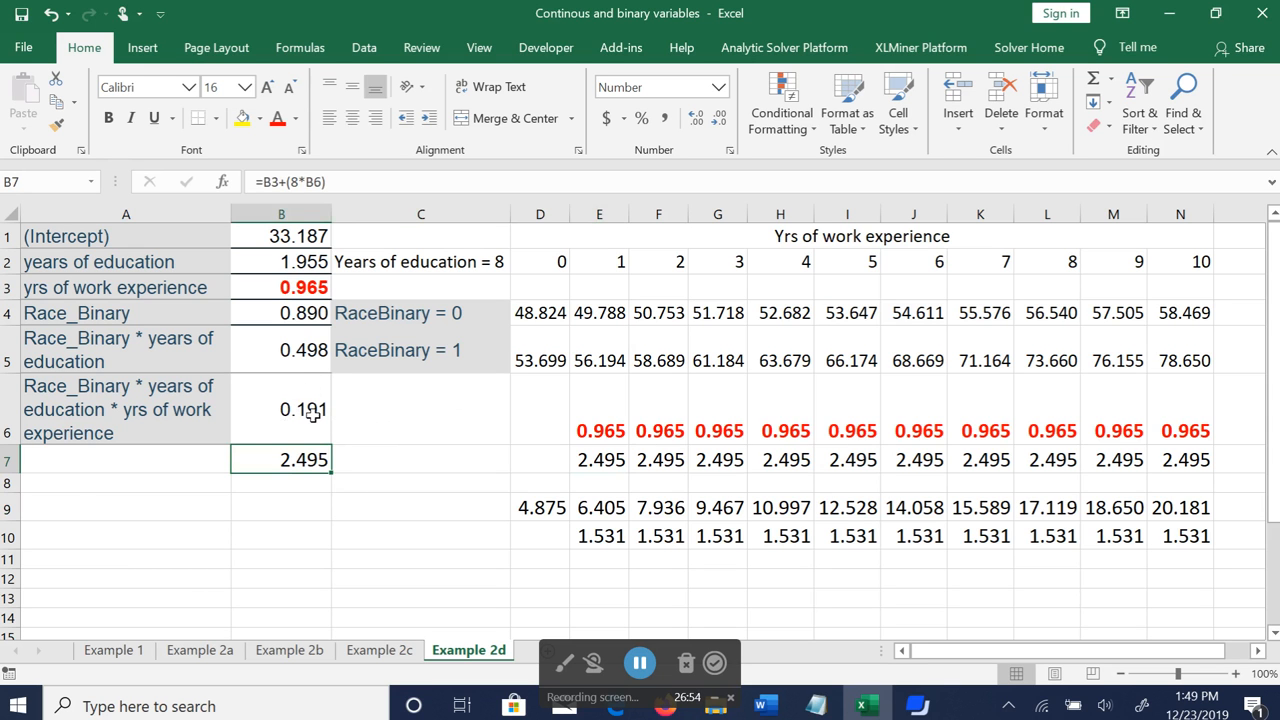
Relate the race difference formula in D9 to the predictions in D4 and D5 and the work experience headings from 0 to 4.
left_click(551, 510)
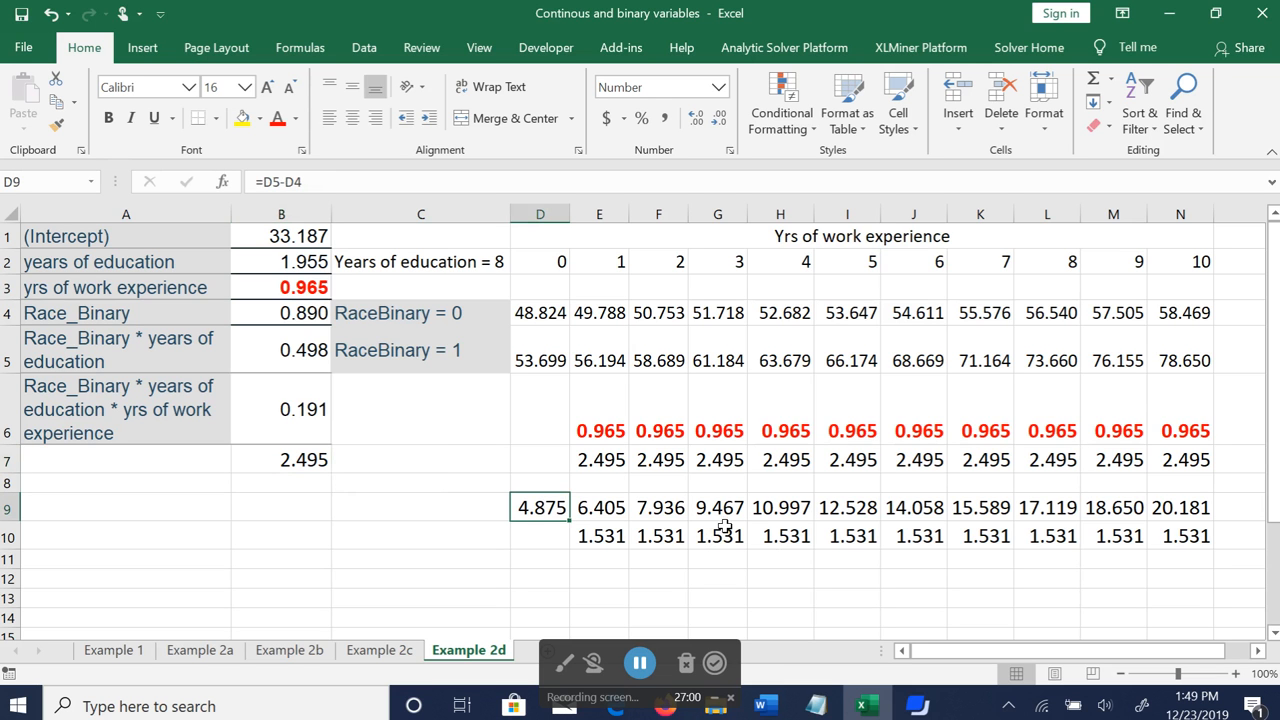
left_click(556, 260)
left_click(610, 262)
left_click(668, 262)
left_click(728, 262)
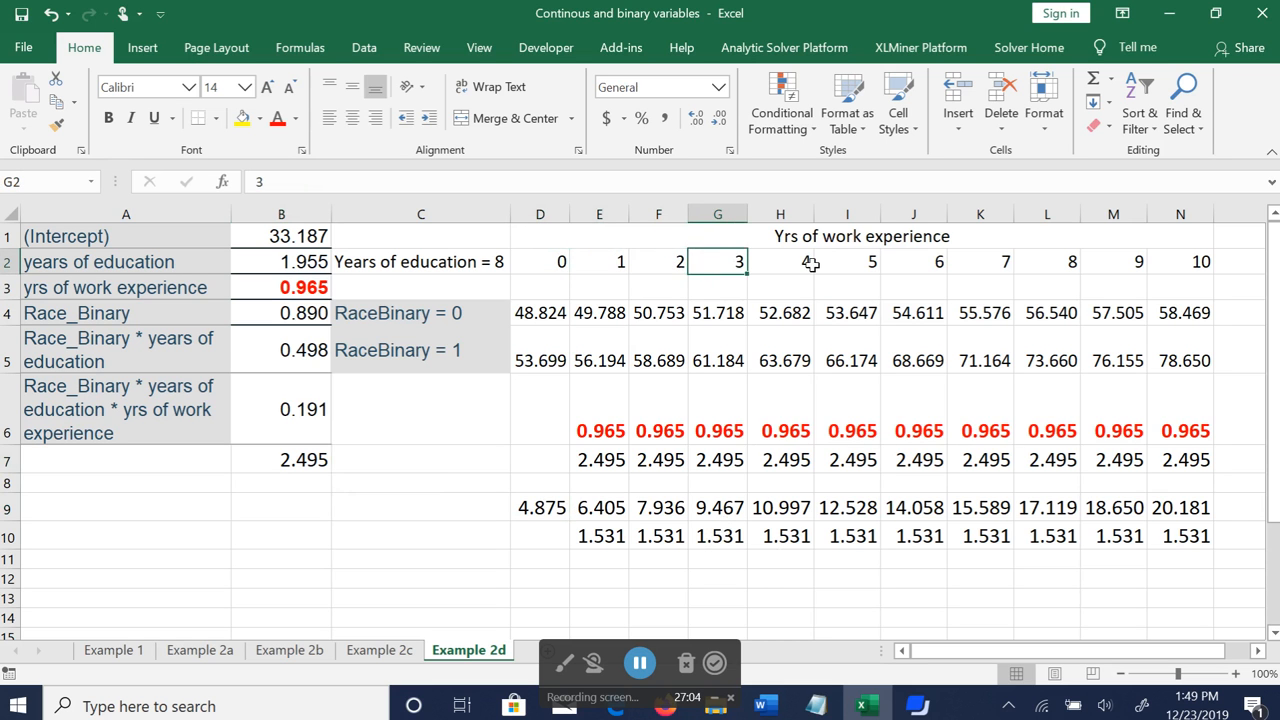
left_click(796, 265)
left_click(555, 507)
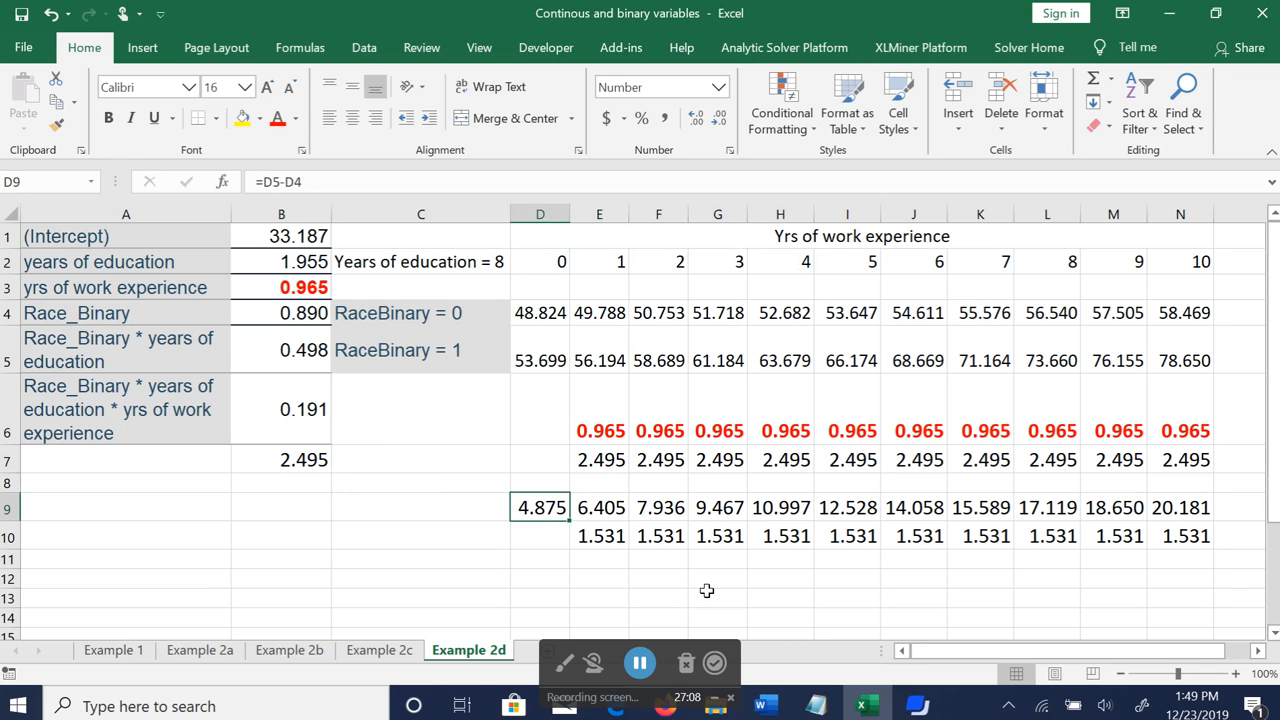
left_click(540, 312)
left_click(540, 362)
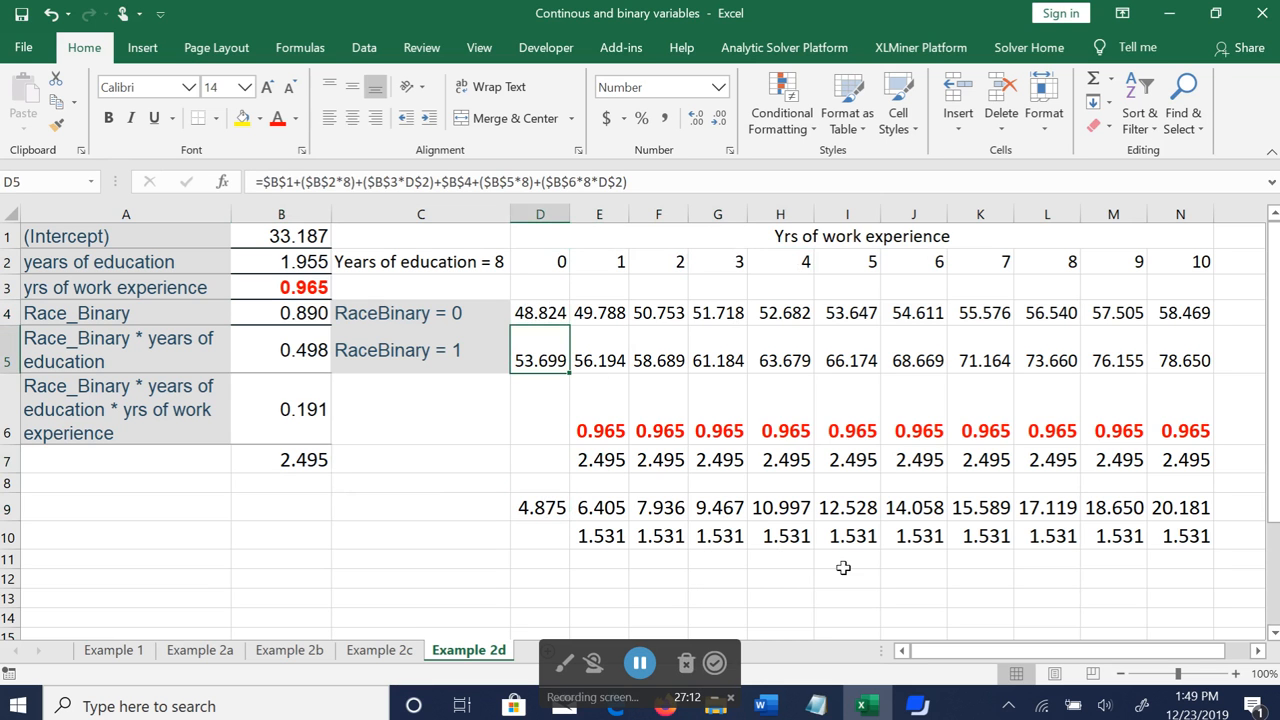
Check the change formula in E10, and multiply the three-way interaction coefficient by eight in B10 with =B6*8.
left_click(606, 536)
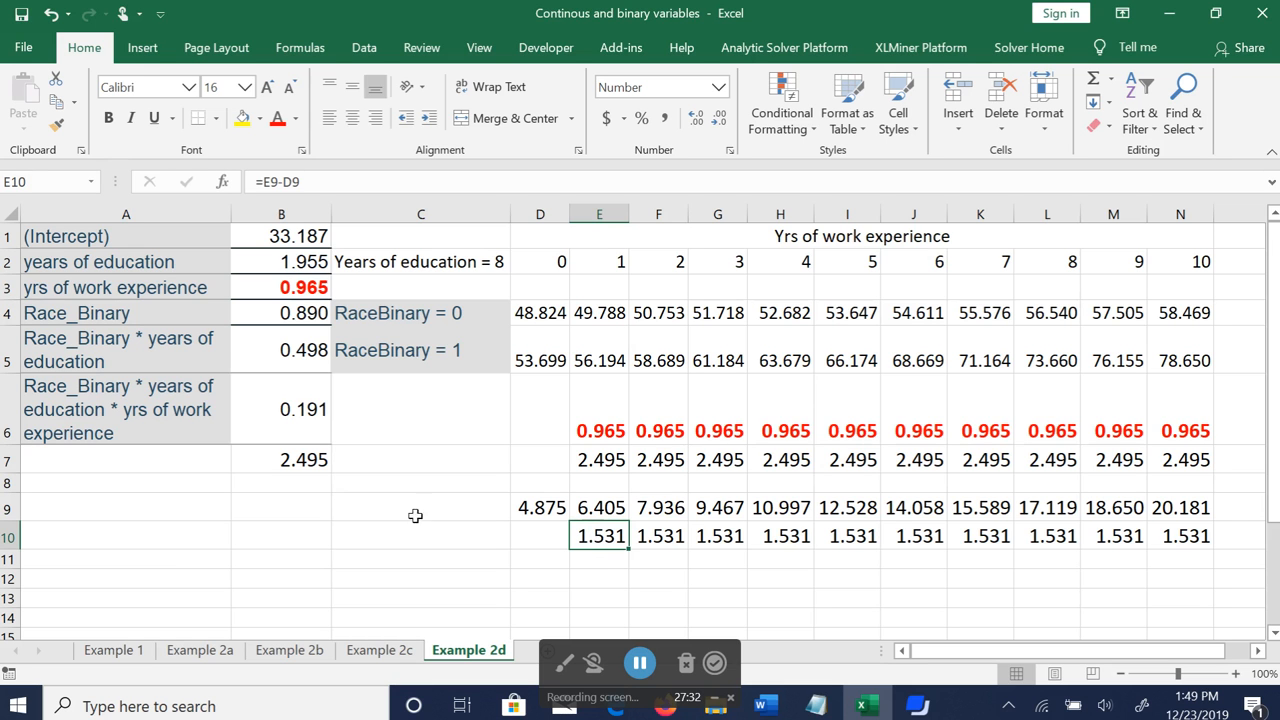
left_click(314, 534)
key("F2")
type("=")
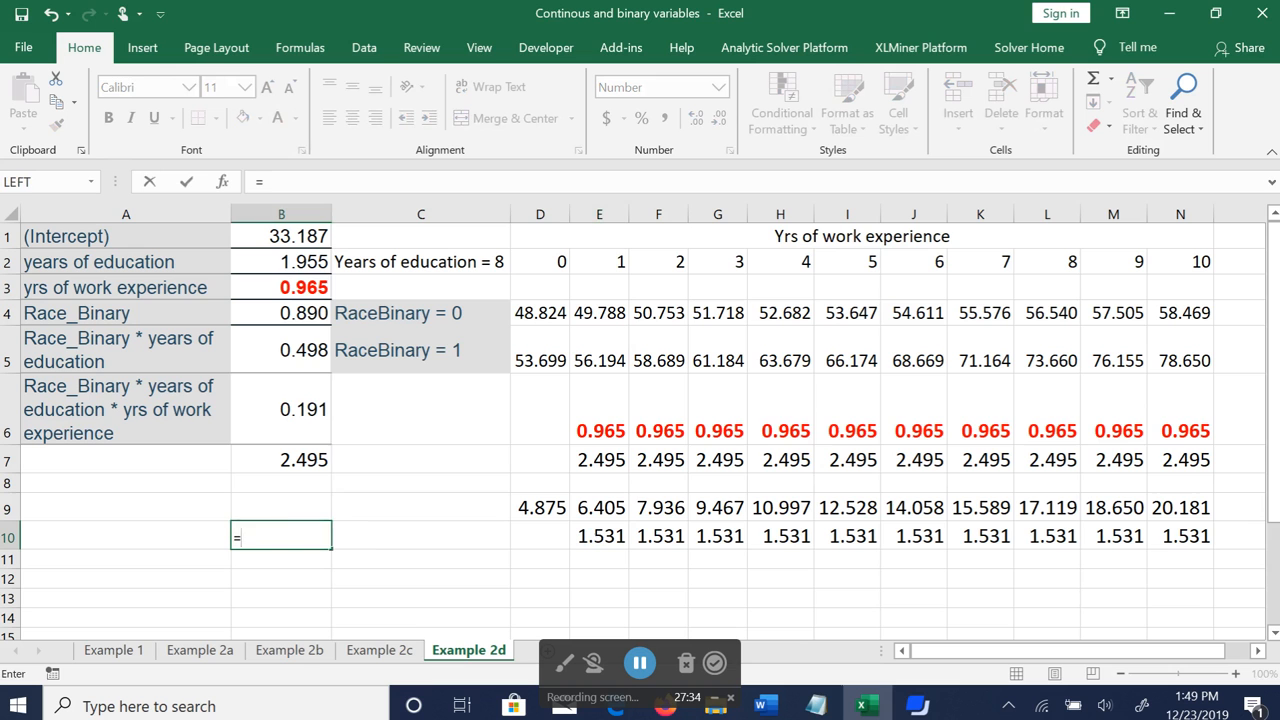
left_click(264, 418)
type("*8")
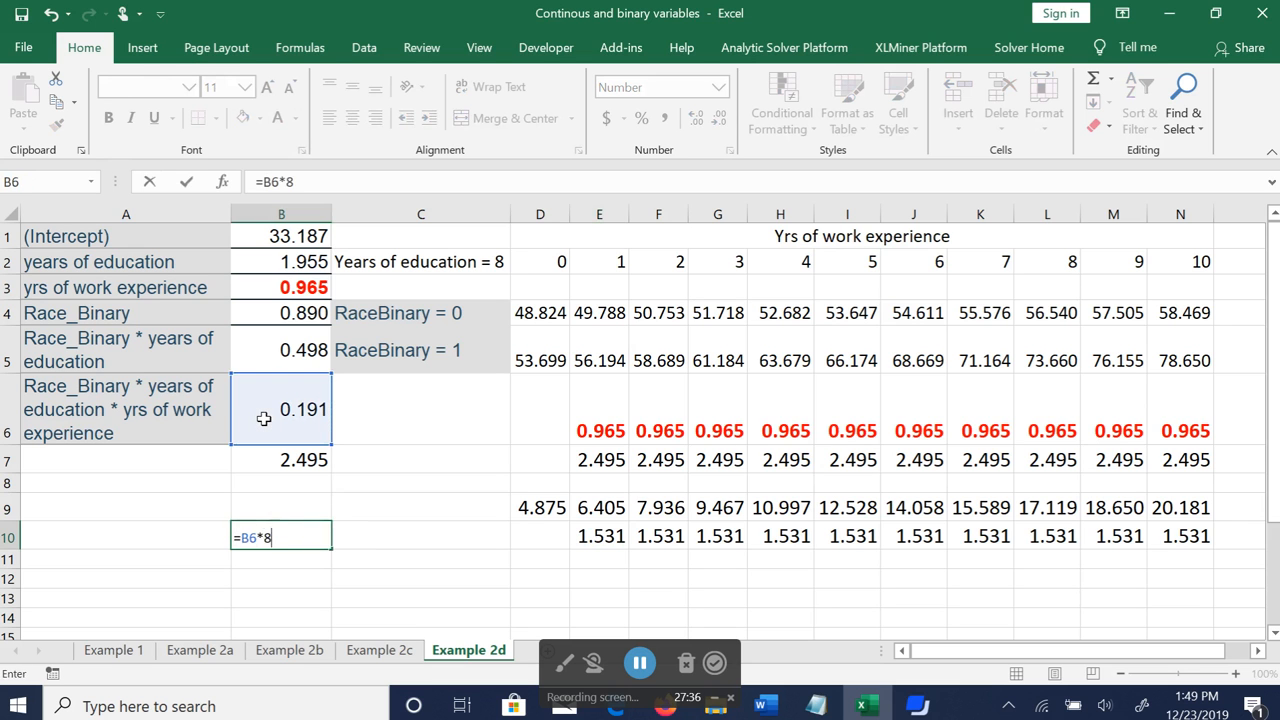
key("Return")
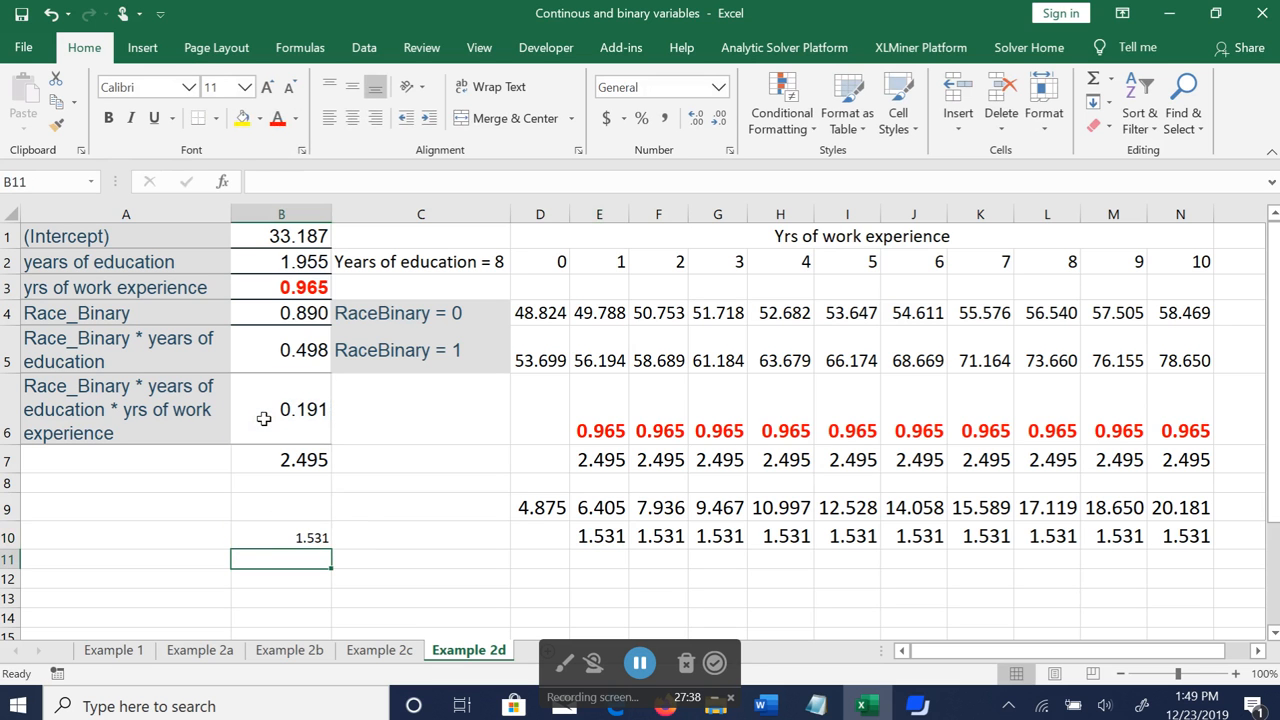